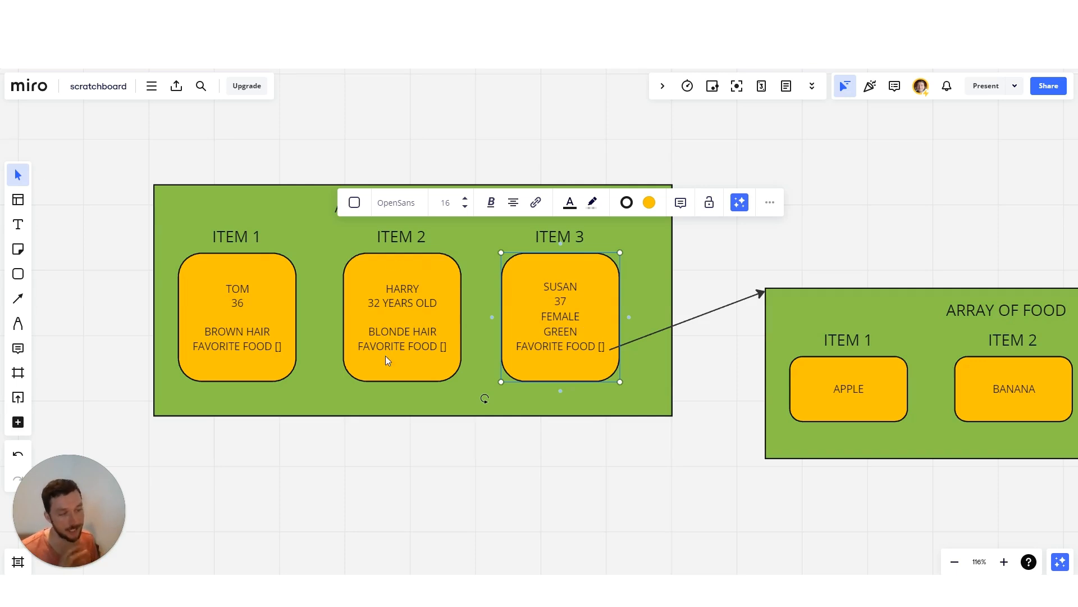
- Examine the array of contacts and the array of food linked to the third contact's favorite food
click(684, 450)
mouse_move(684, 449)
mouse_down()
mouse_move(629, 424)
mouse_move(673, 450)
mouse_move(633, 394)
mouse_move(616, 406)
mouse_up()
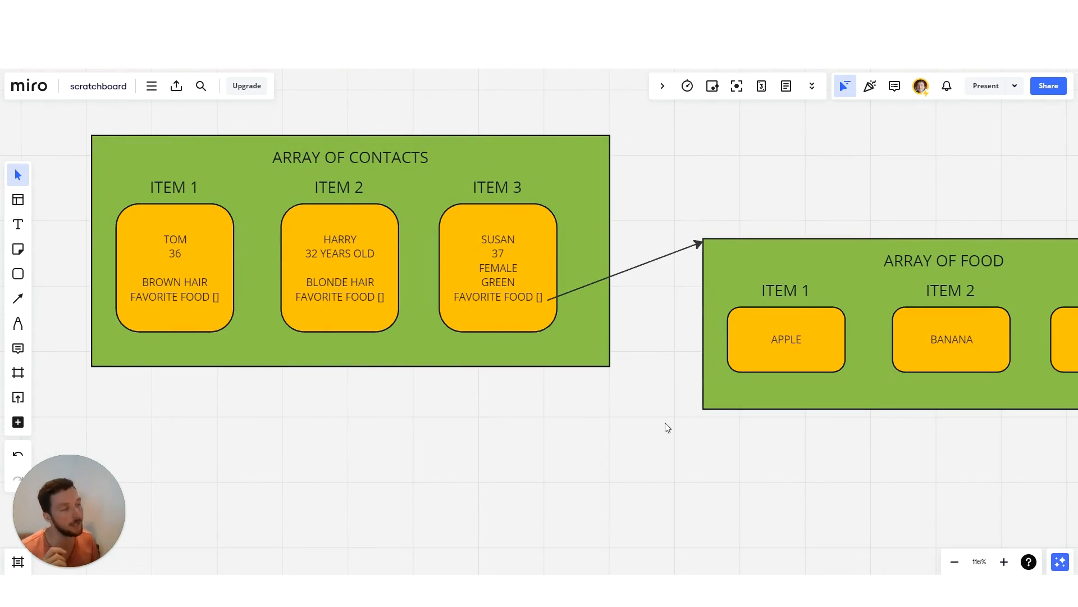
drag(801, 455, 431, 431)
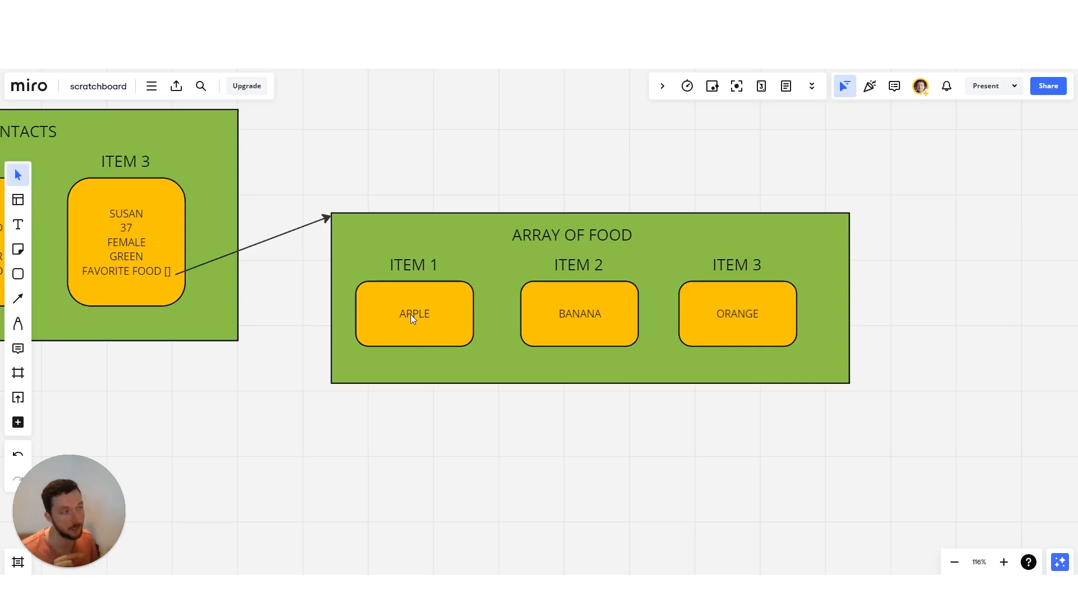
drag(107, 425, 450, 361)
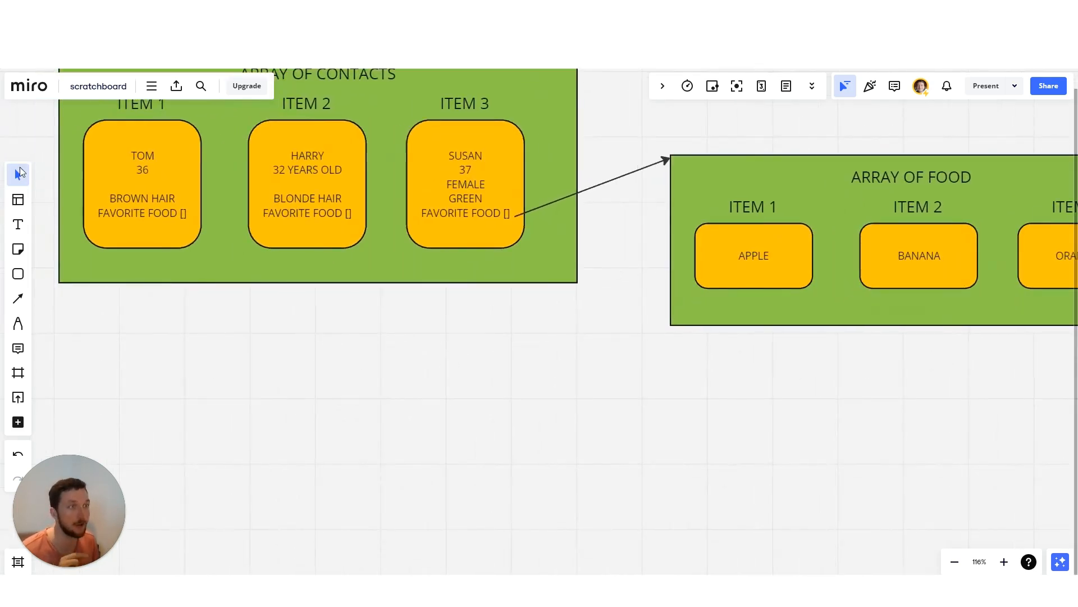
scroll(564, 404, right, 5)
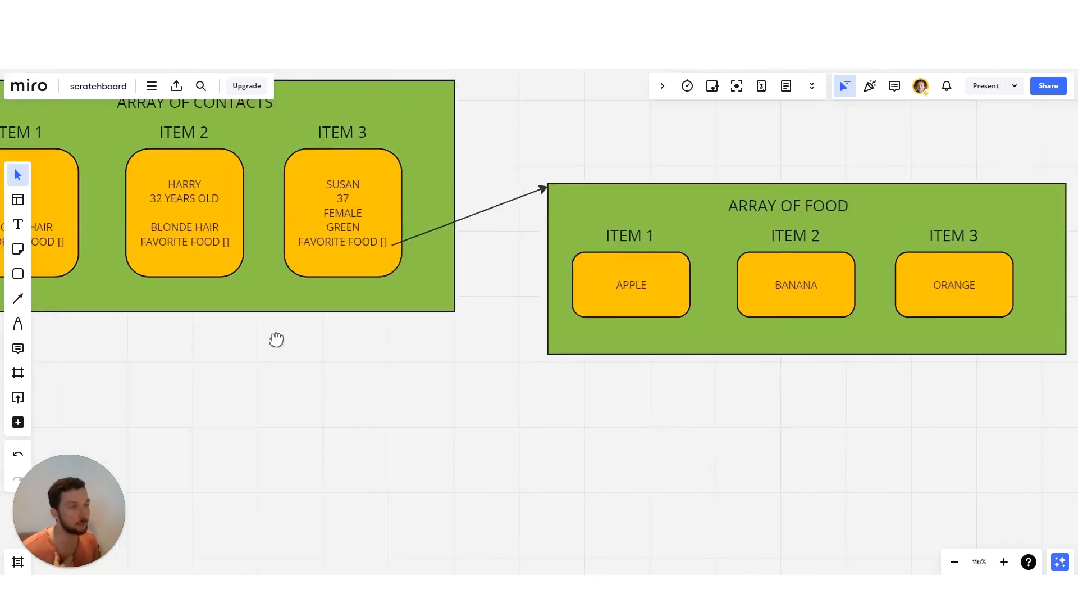
scroll(400, 385, left, 3)
- Switch to the blank Notepad++ document and begin the JSON with an opening brace and a "contact" key followed by a colon
key(alt+Tab)
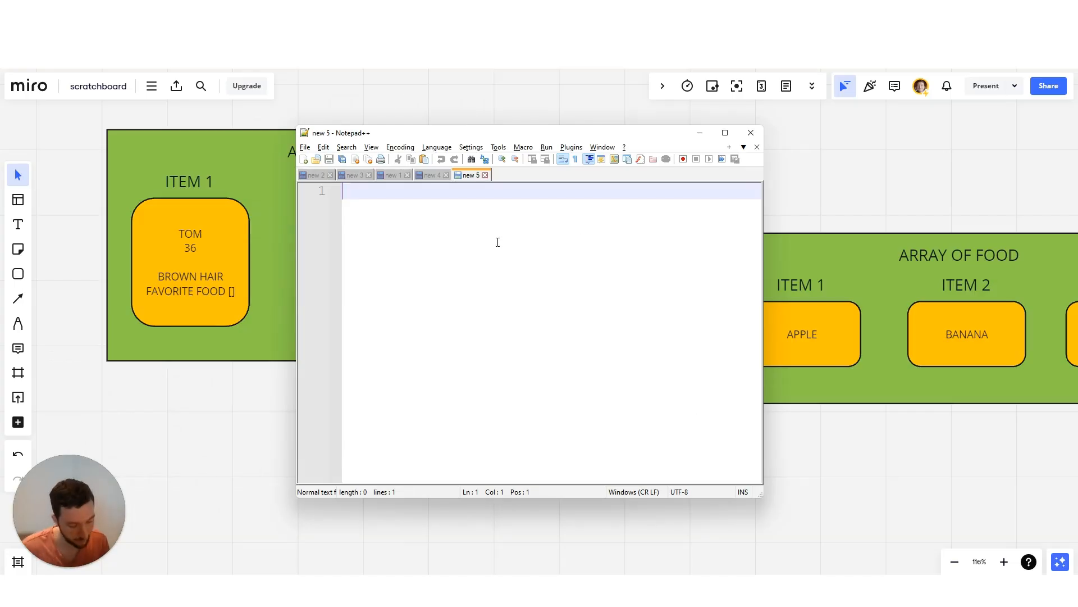
text({)
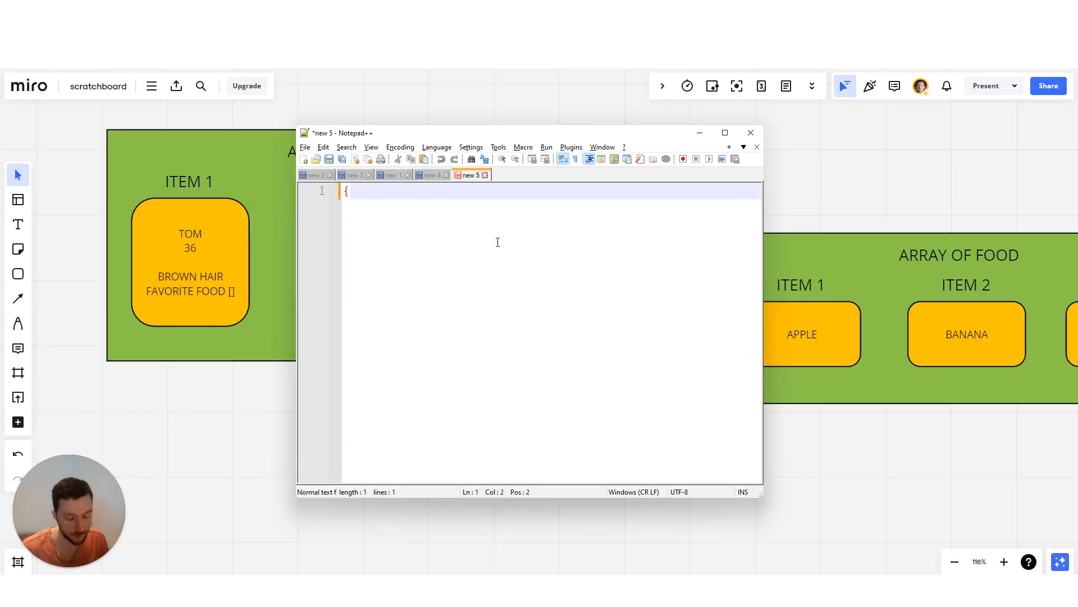
text(")
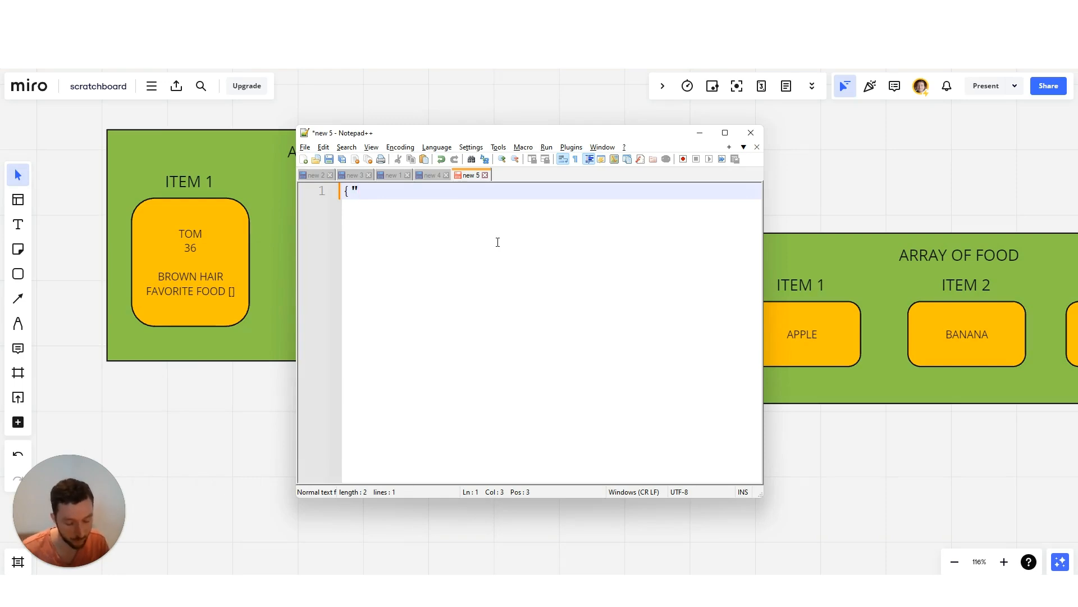
text(CONTAC)
key(BackSpace)
key(BackSpace)
key(BackSpace)
key(BackSpace)
key(BackSpace)
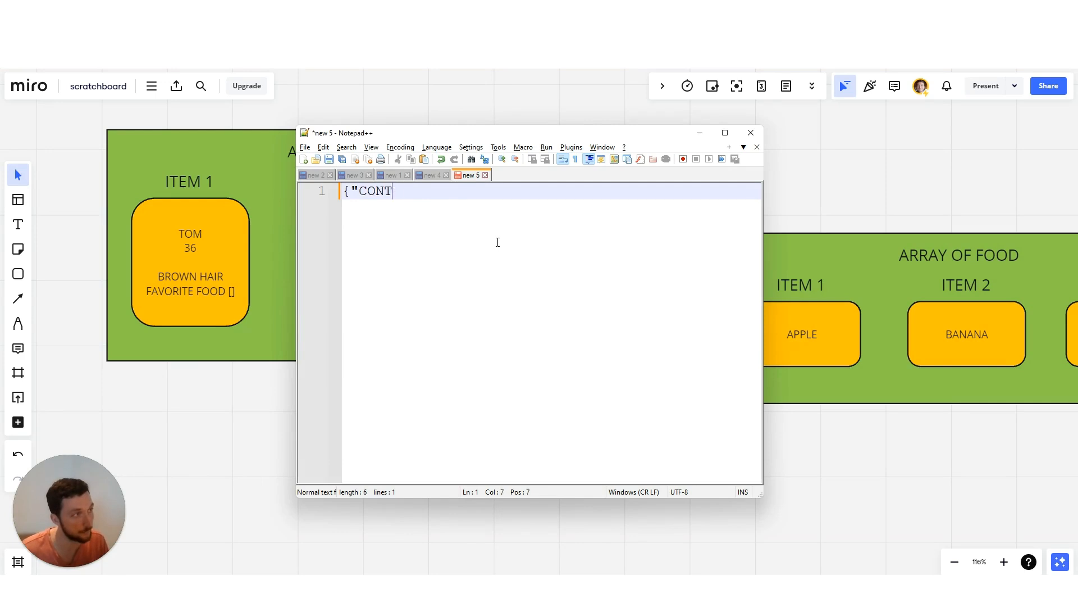
key(BackSpace)
text(contact" : [)
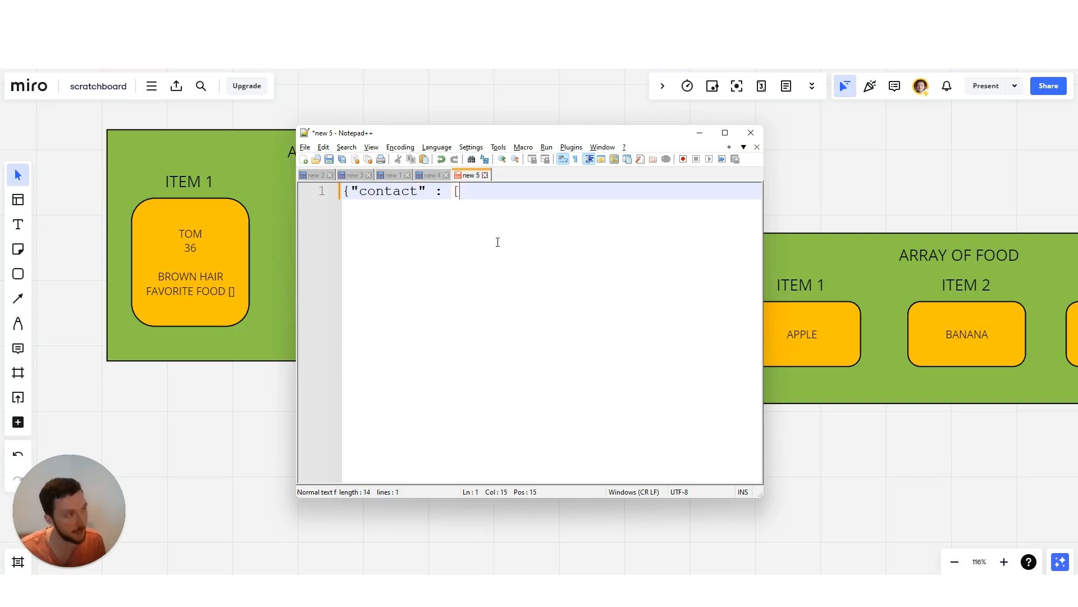
- Put the opening brace on its own line above the "contact" key and start an empty line below the key
key(BackSpace)
key(Return)
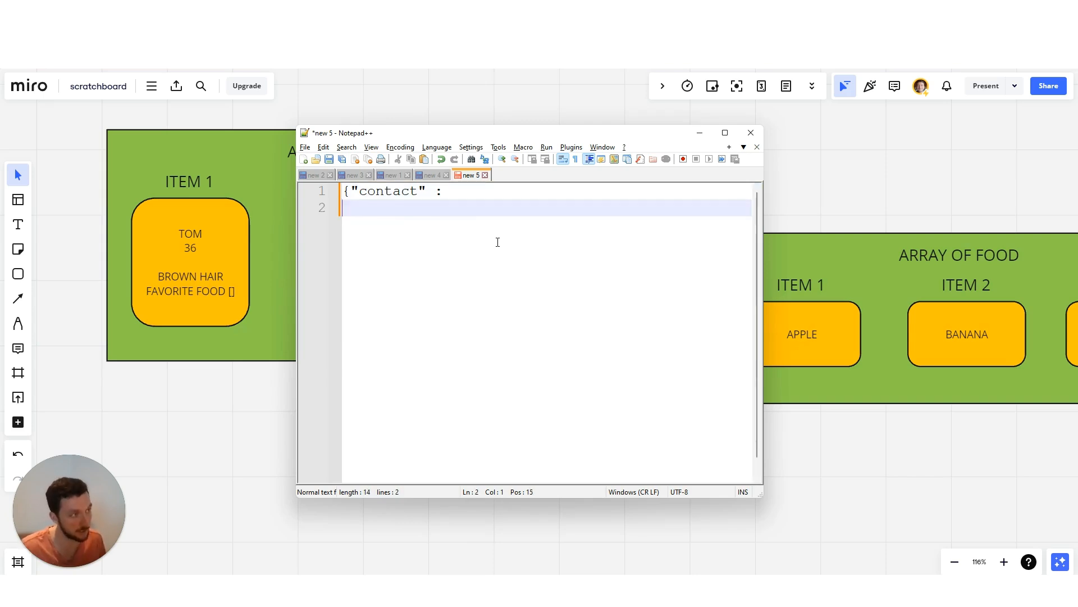
click(348, 192)
key(Return)
click(406, 239)
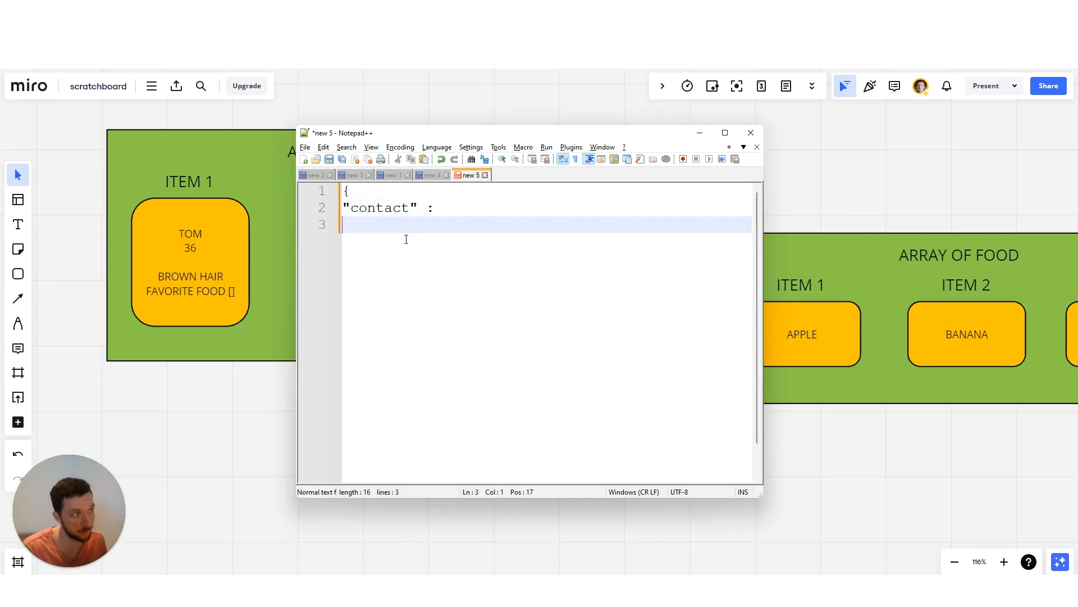
- Add square array brackets under the "contact" key and nest a pair of object braces inside, each on its own line
text([)
key(Return)
text(])
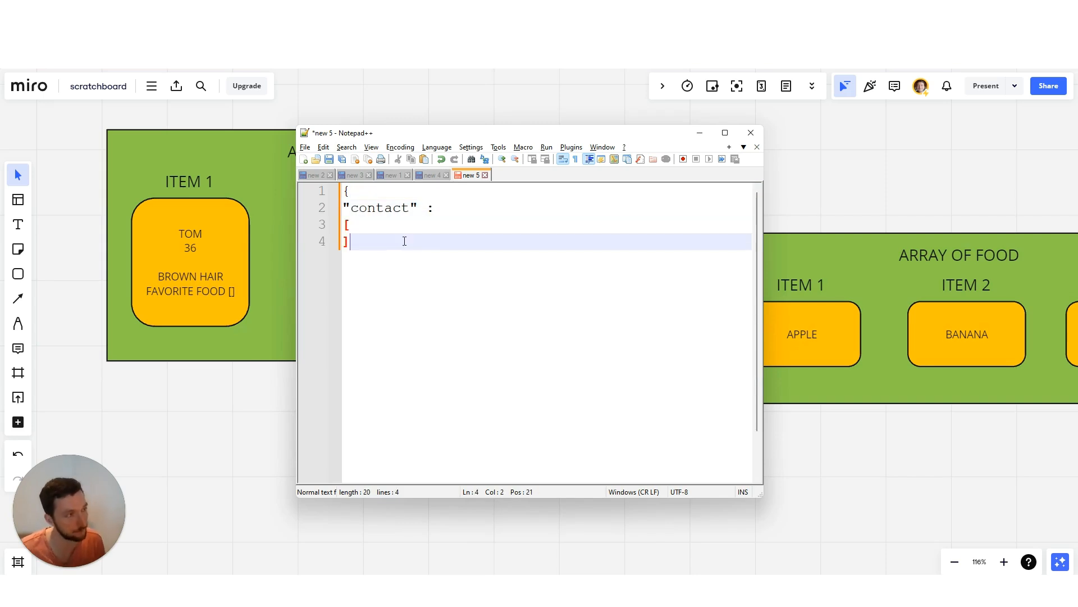
click(388, 226)
key(Return)
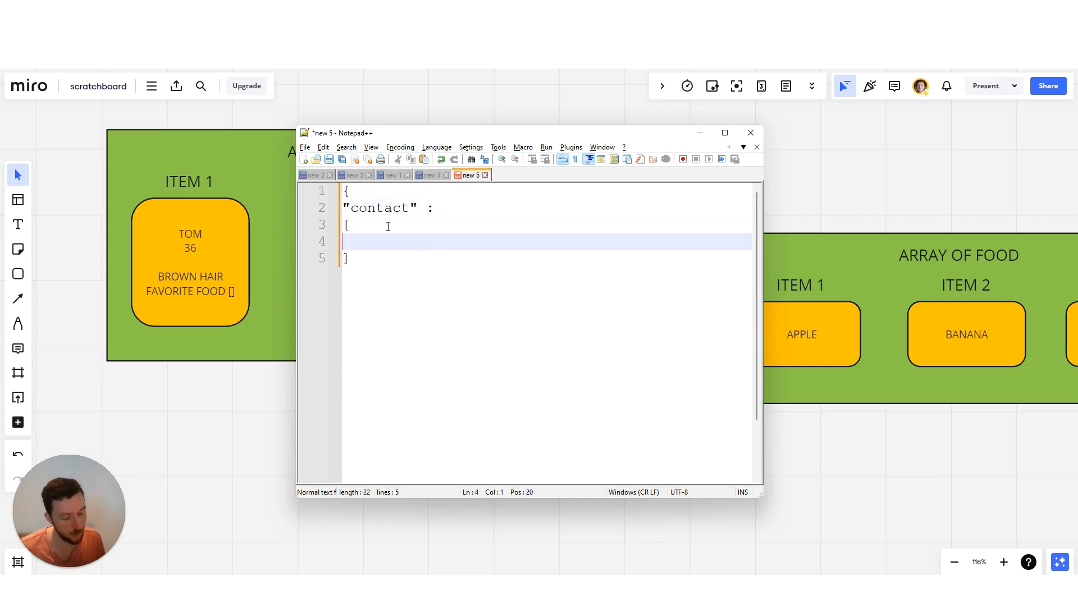
text({})
key(Left)
key(Return)
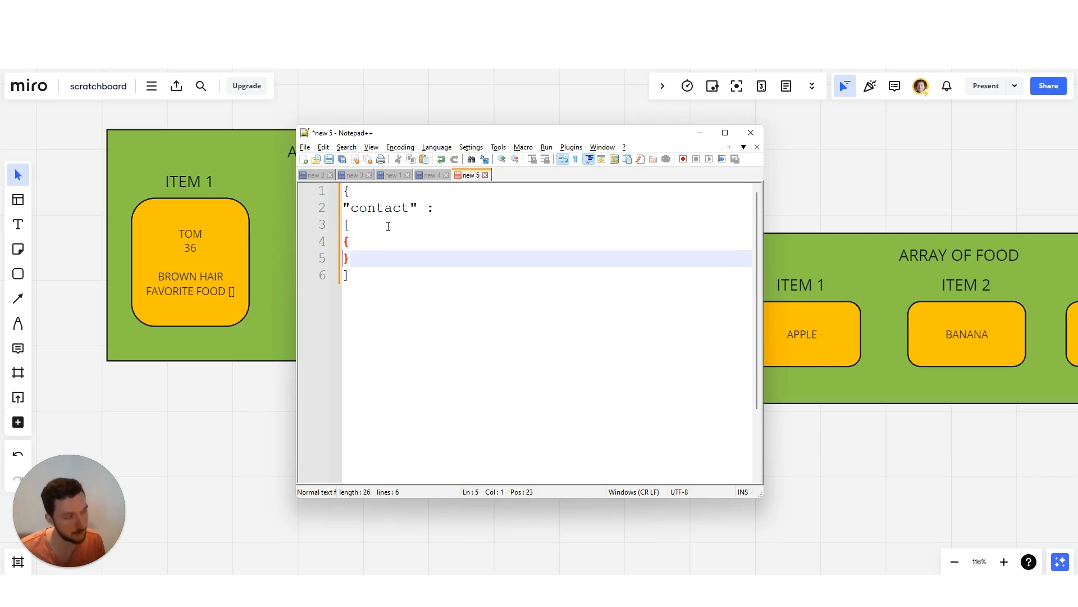
key(End)
key(Return)
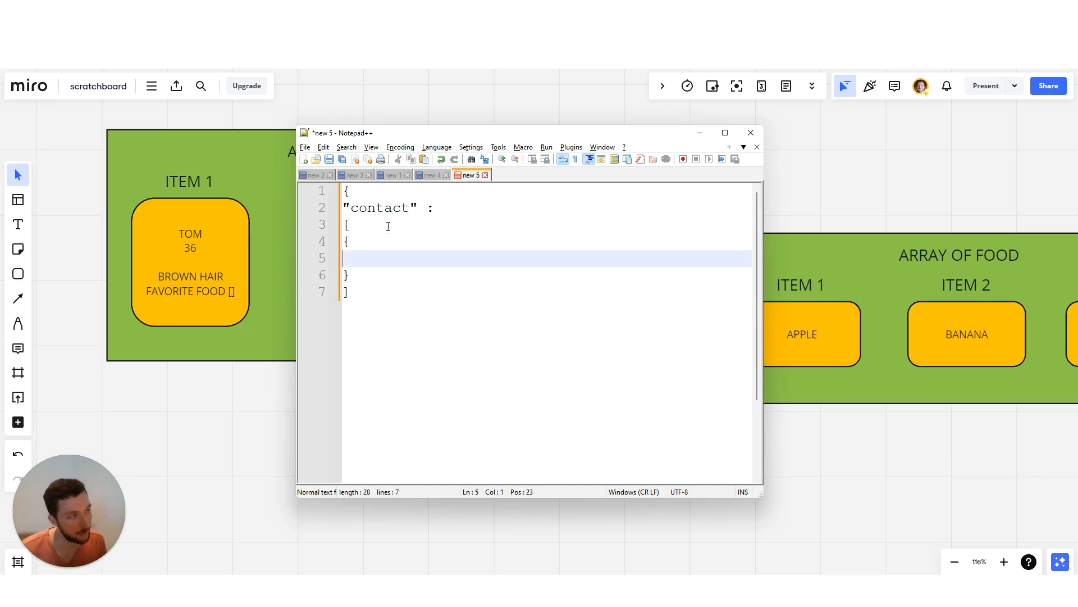
- Fill the object with a "name" entry holding the first contact's name and an "age" entry of 36
text(")
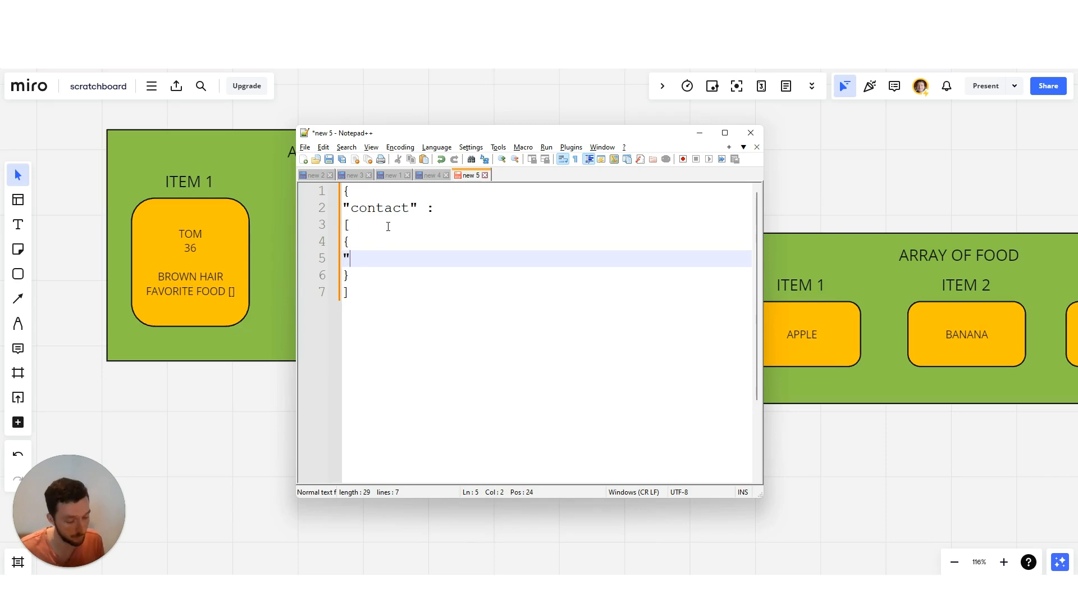
text(name:)
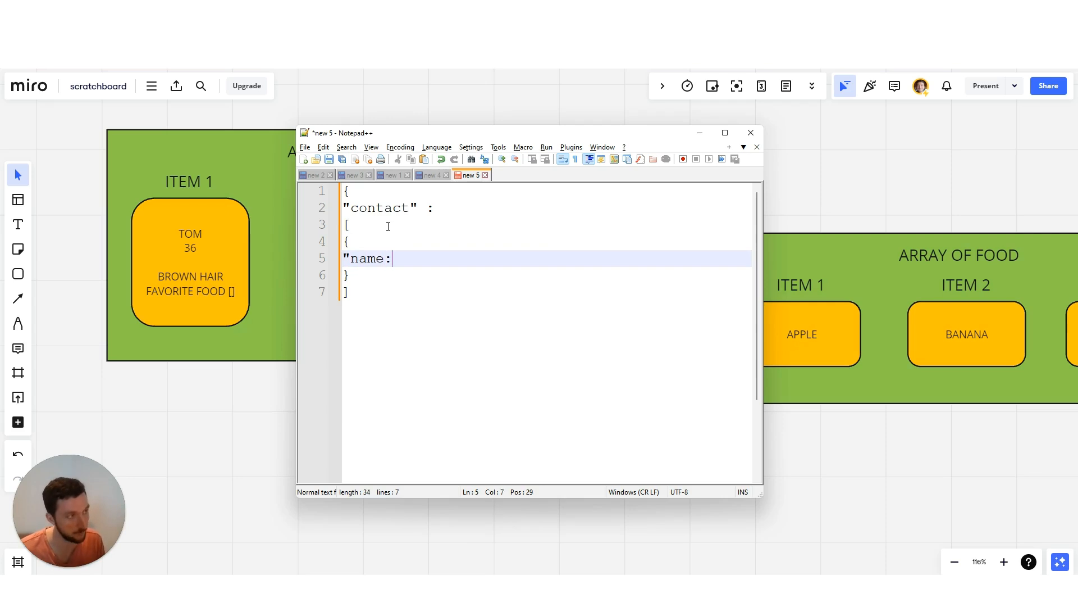
key(BackSpace)
text(" : ")
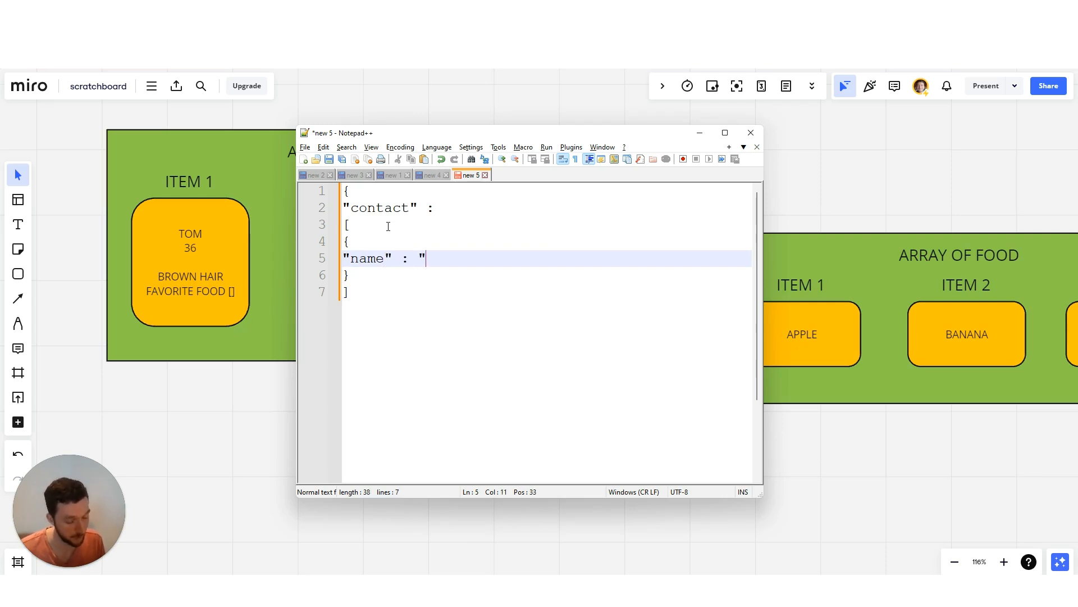
text(TOM",)
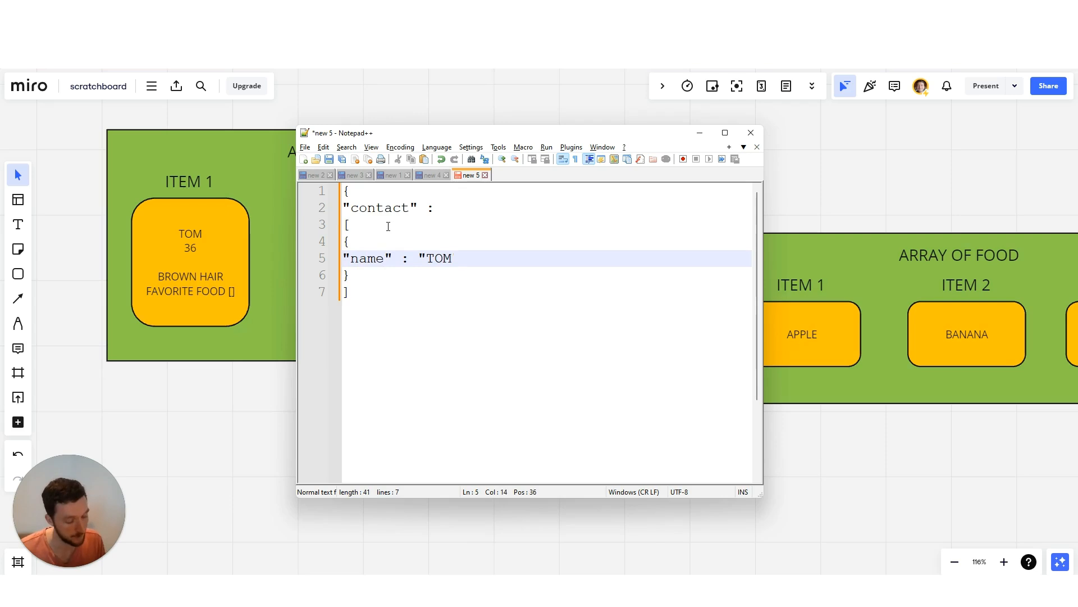
key(Return)
text("age" : 36,)
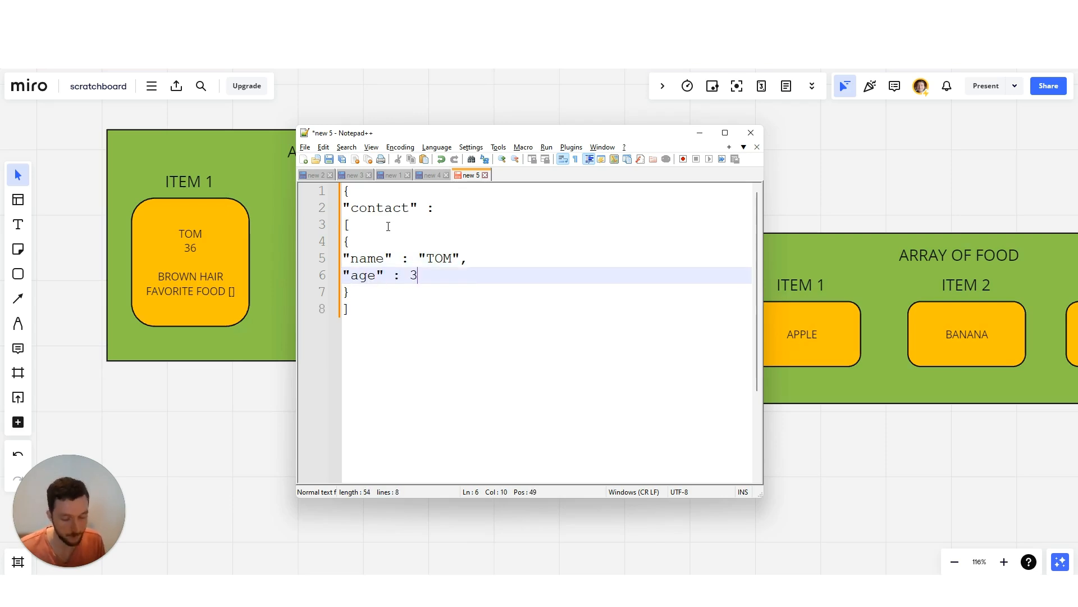
key(Return)
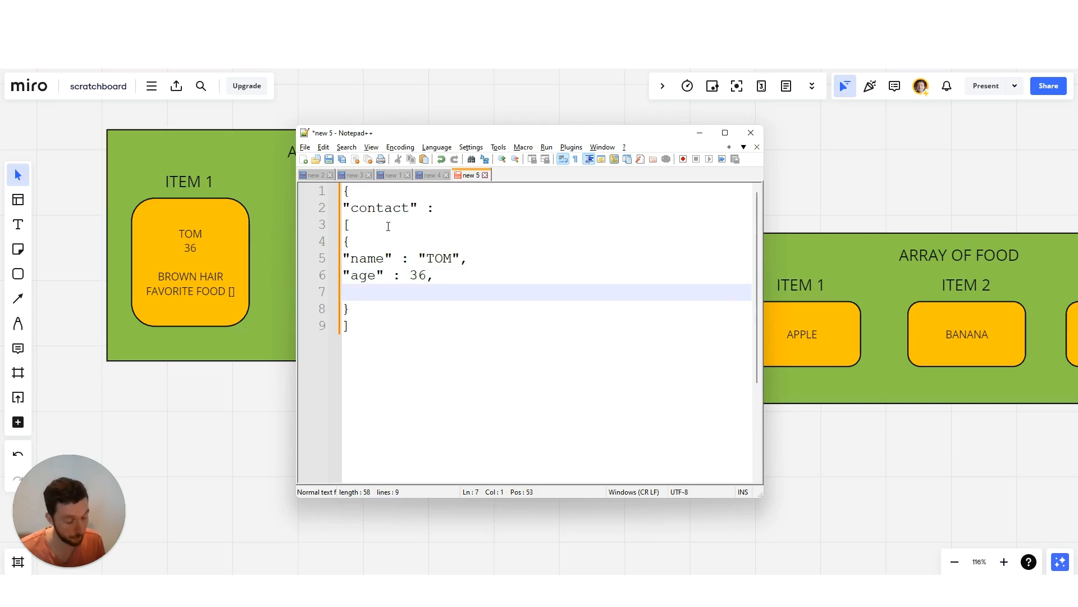
- Add "hair_color" : "Brown" and a "favorite_food" key with an empty array on its own line
text("hair)
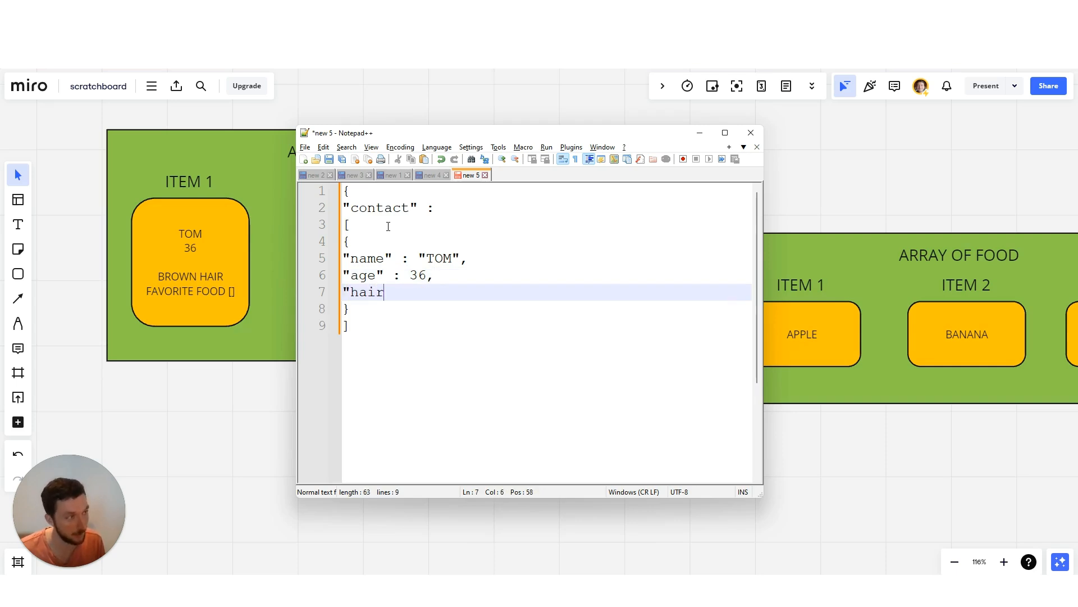
text(_col)
key(BackSpace)
key(BackSpace)
text(olor" : )
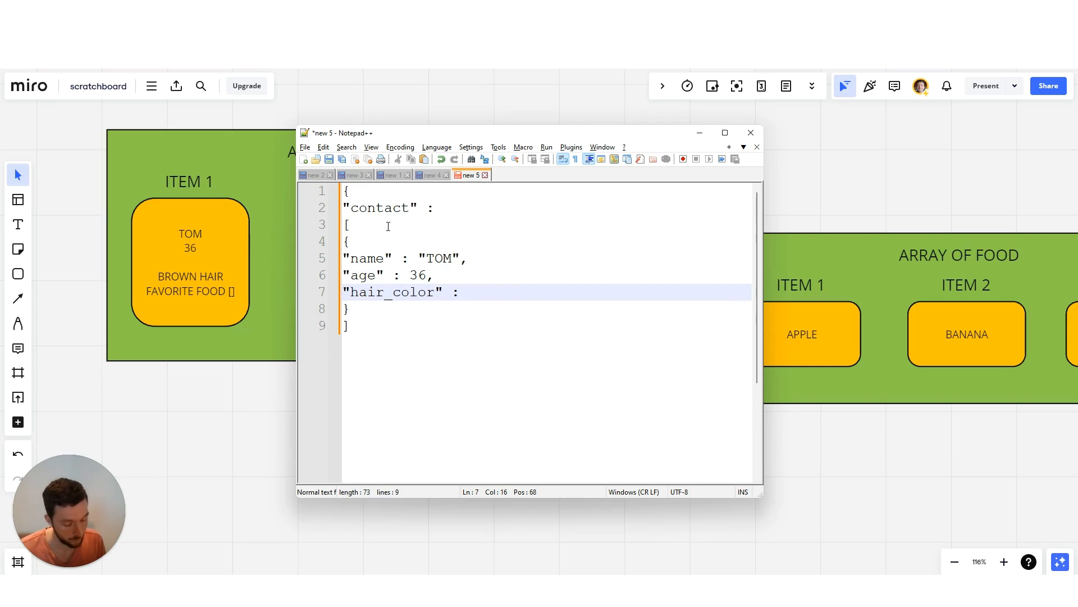
text("Brown",)
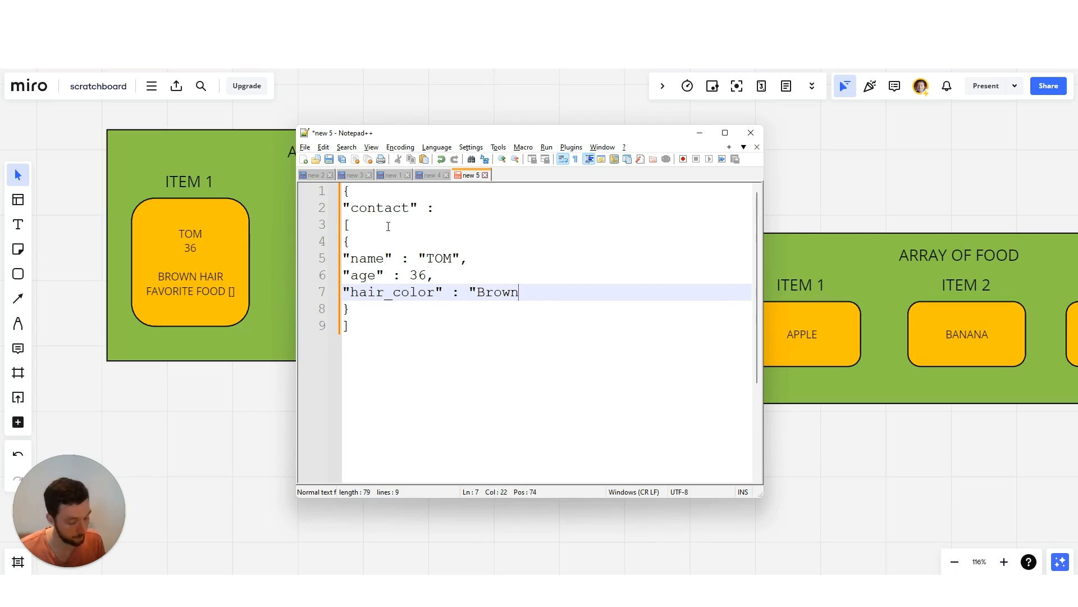
key(Return)
text("favorite_food" : [])
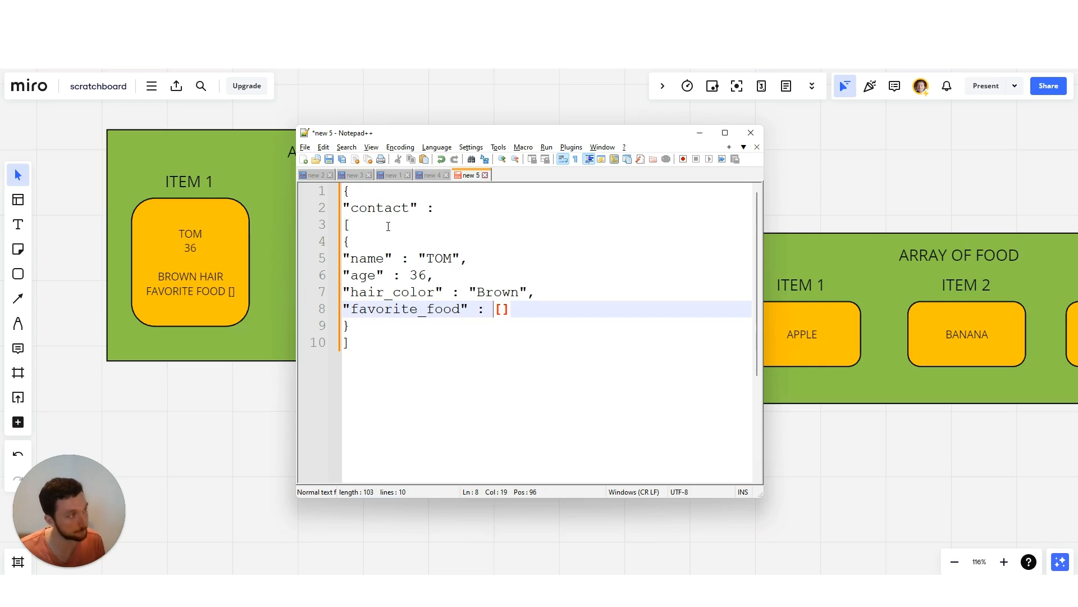
key(Return)
- Rename the "contact" key to "contact_list"
key(Down)
key(End)
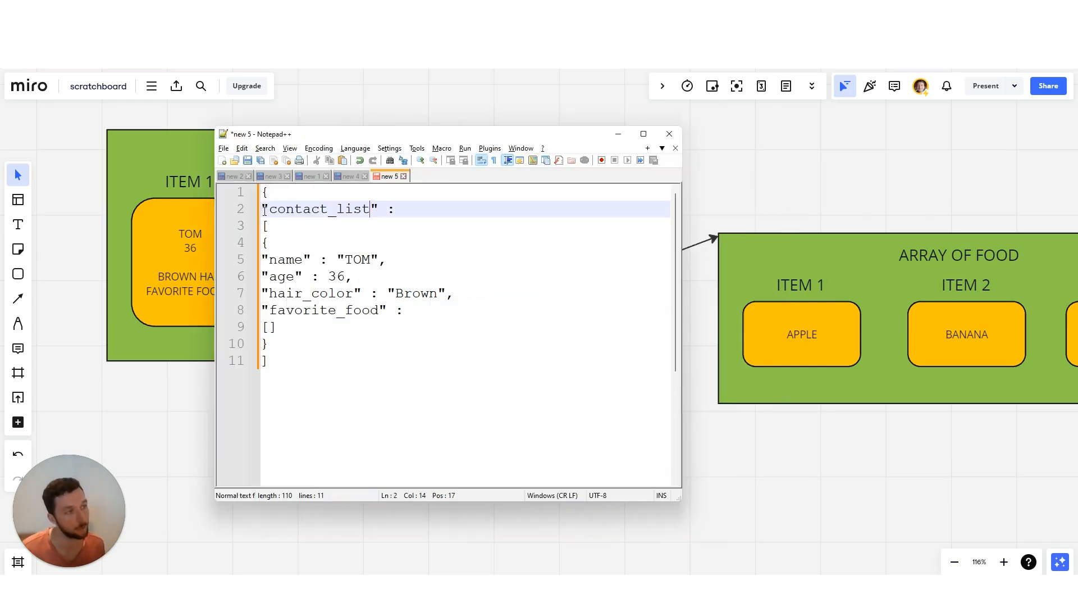
drag(264, 210, 381, 210)
key(End)
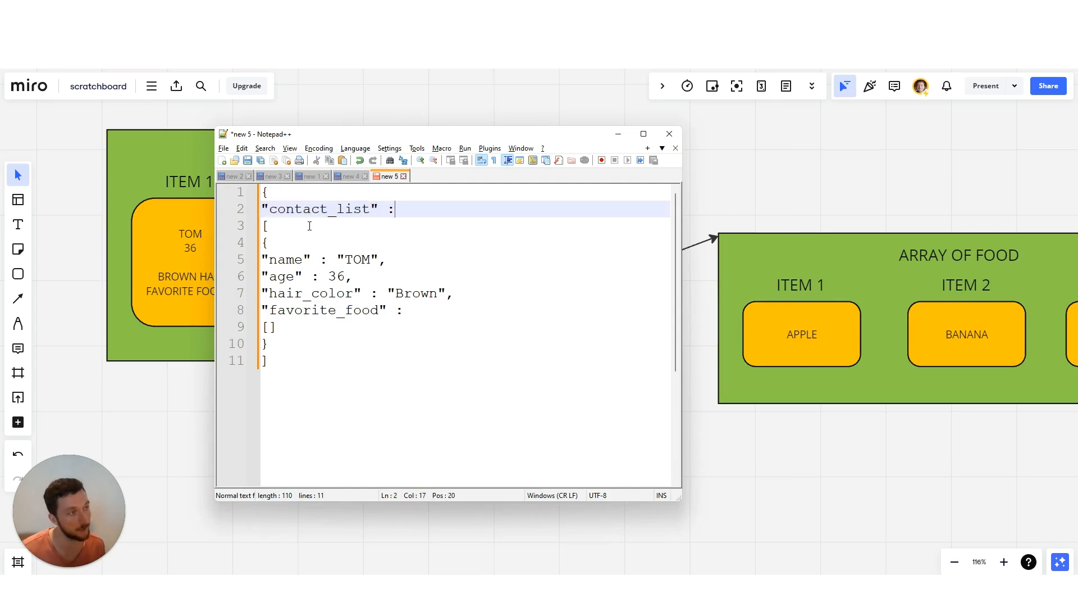
- Duplicate the first contact object below itself inside the array and separate the two objects with a comma
drag(262, 242, 274, 343)
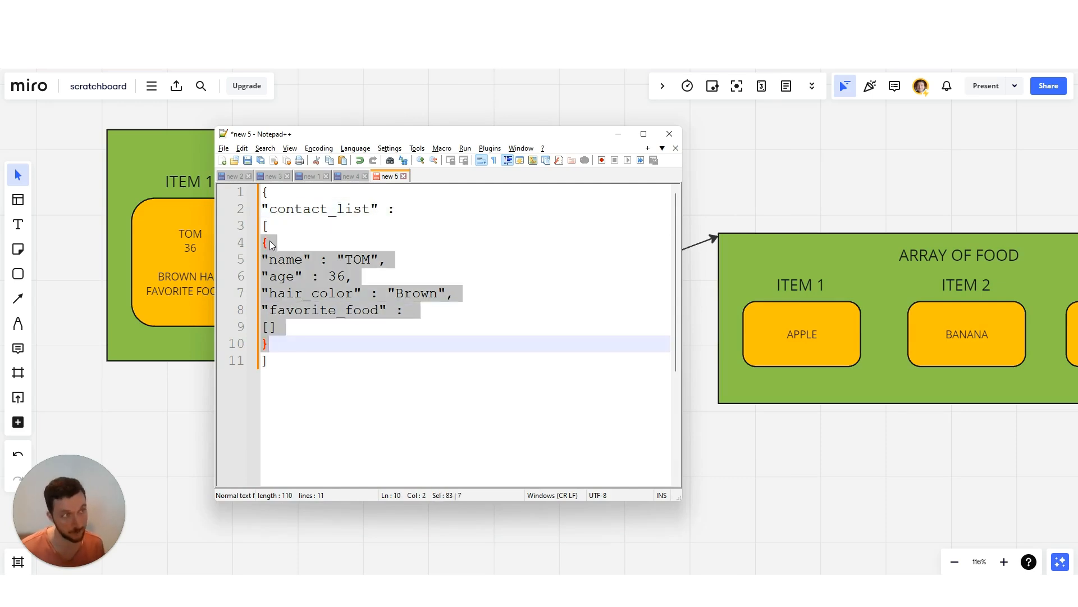
click(275, 348)
drag(275, 348, 262, 243)
key(ctrl+c)
click(283, 343)
key(Return)
key(ctrl+v)
click(283, 344)
text(,)
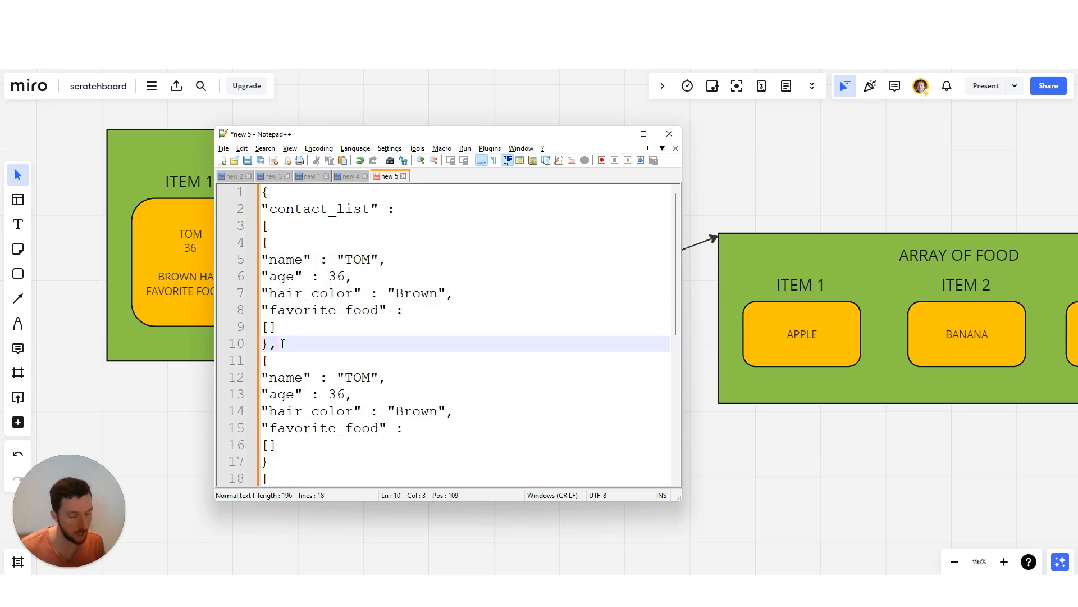
- Change the second object to the second contact's name, age 32 and hair color "Blonde"
scroll(282, 343, down, 1)
double_click(358, 327)
drag(398, 137, 616, 142)
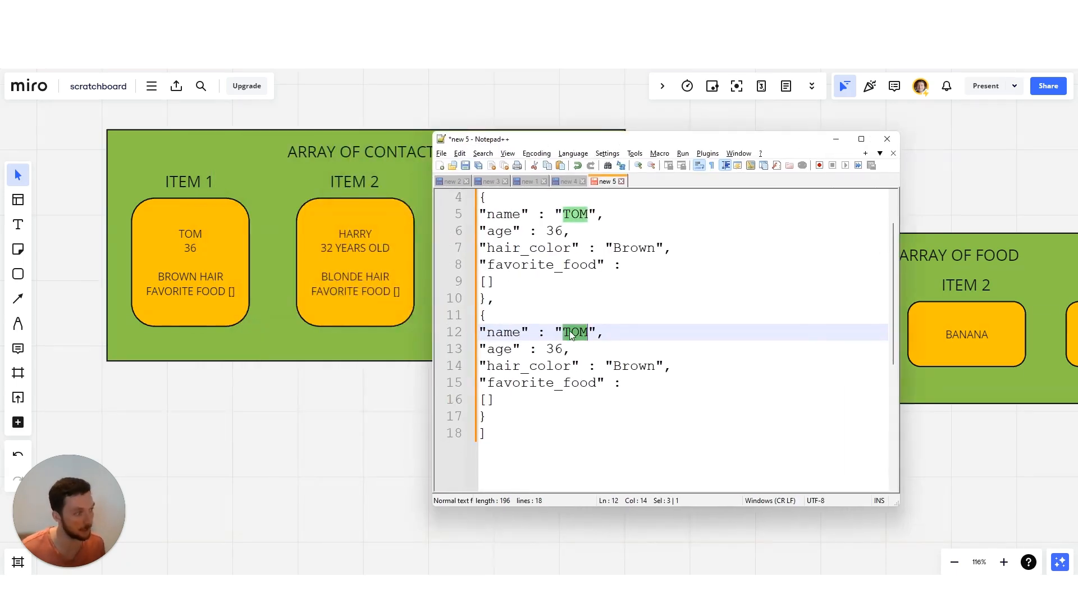
text(HARRY)
click(560, 350)
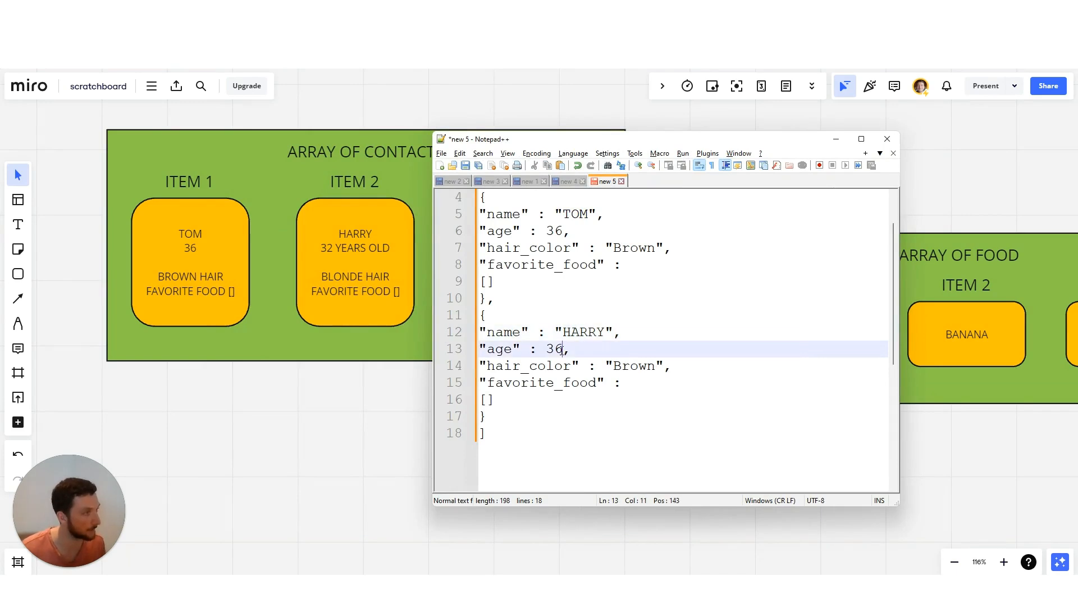
key(BackSpace)
text(2)
double_click(634, 364)
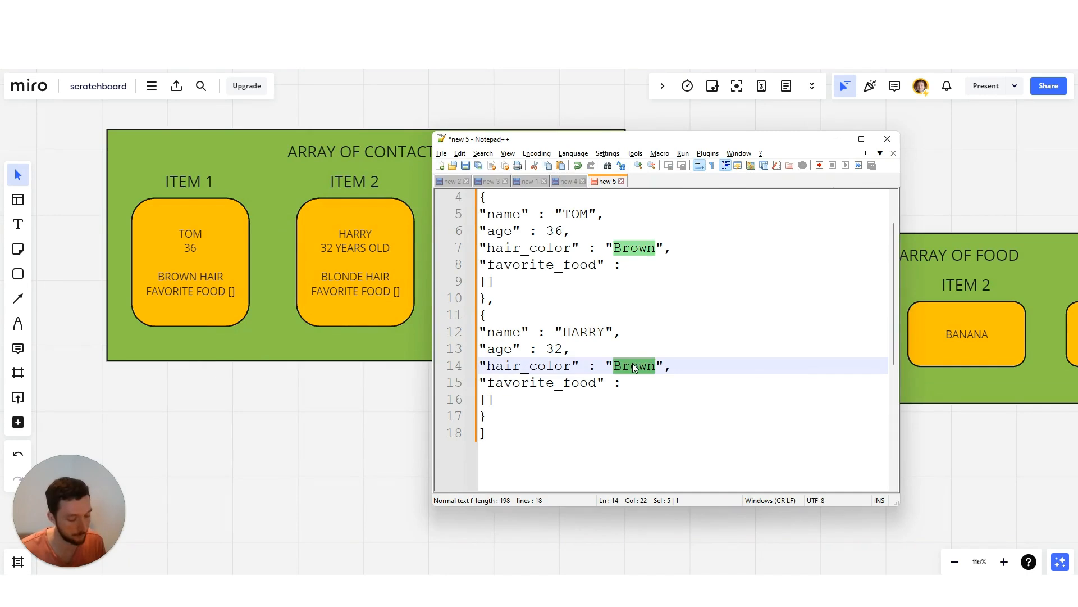
text(Blonde)
- Duplicate the second contact object below itself in the array, separated by a comma
key(Down)
key(Down)
key(Home)
key(shift+End)
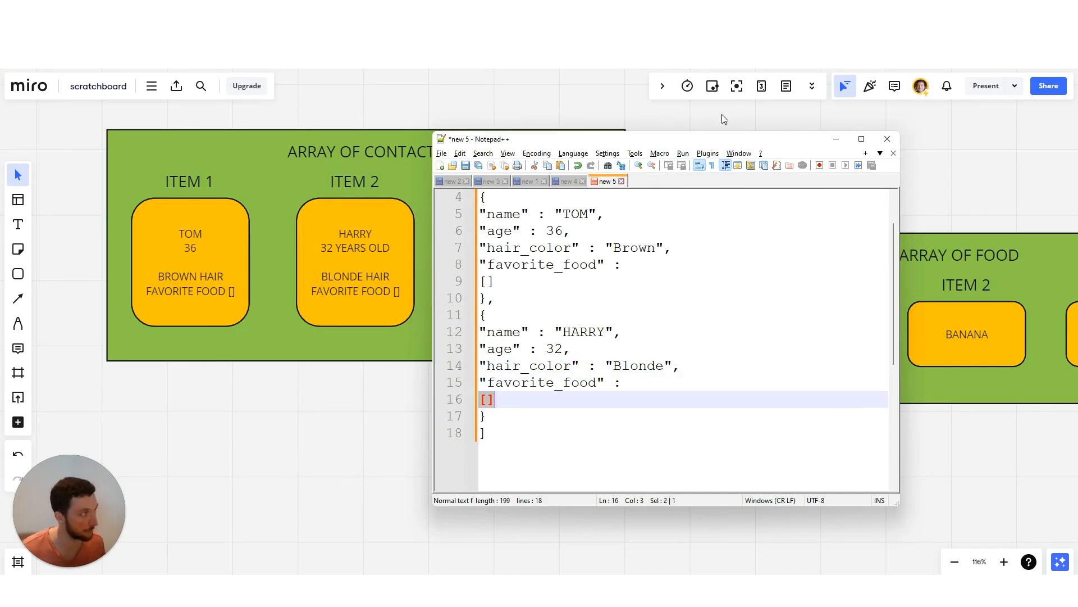
drag(713, 141, 509, 132)
drag(301, 400, 291, 386)
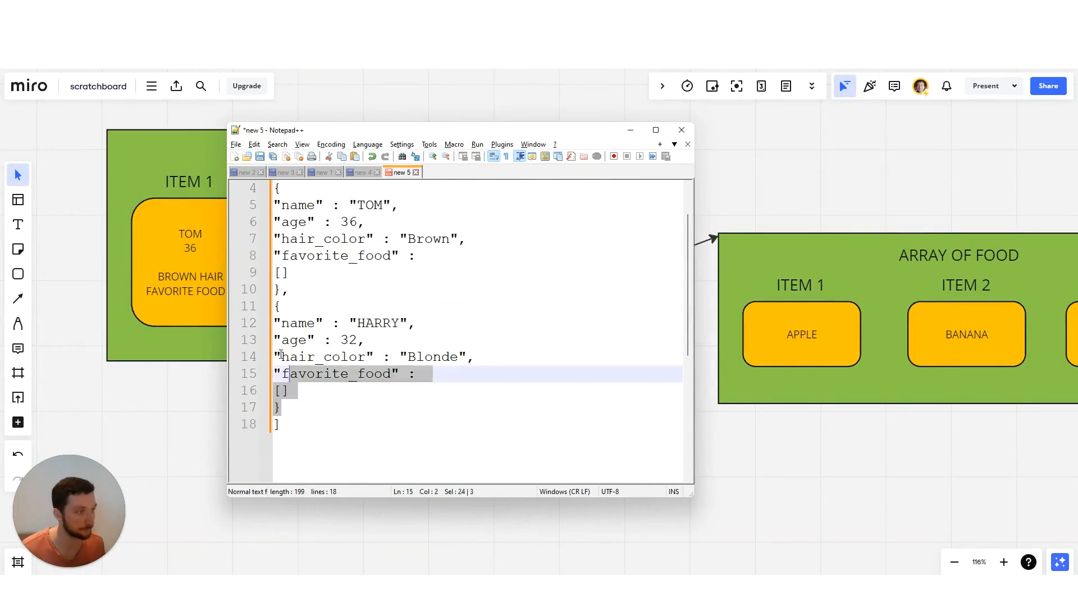
key(ctrl+v)
- Replace the name value in the third contact object with the third contact's name
double_click(379, 373)
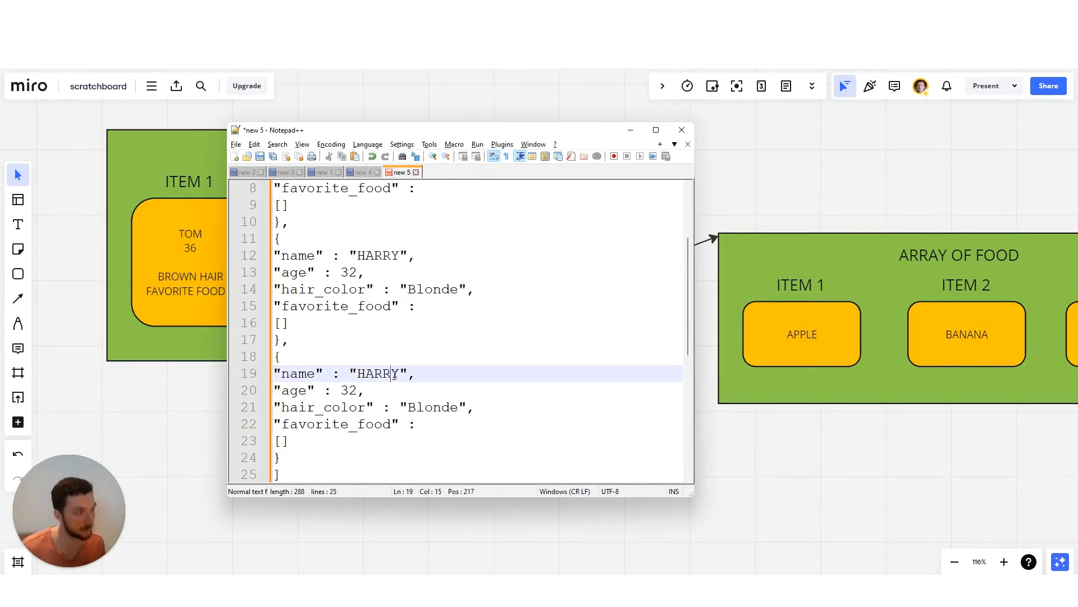
text(SUA)
text(S)
key(BackSpace)
key(BackSpace)
text(SAN)
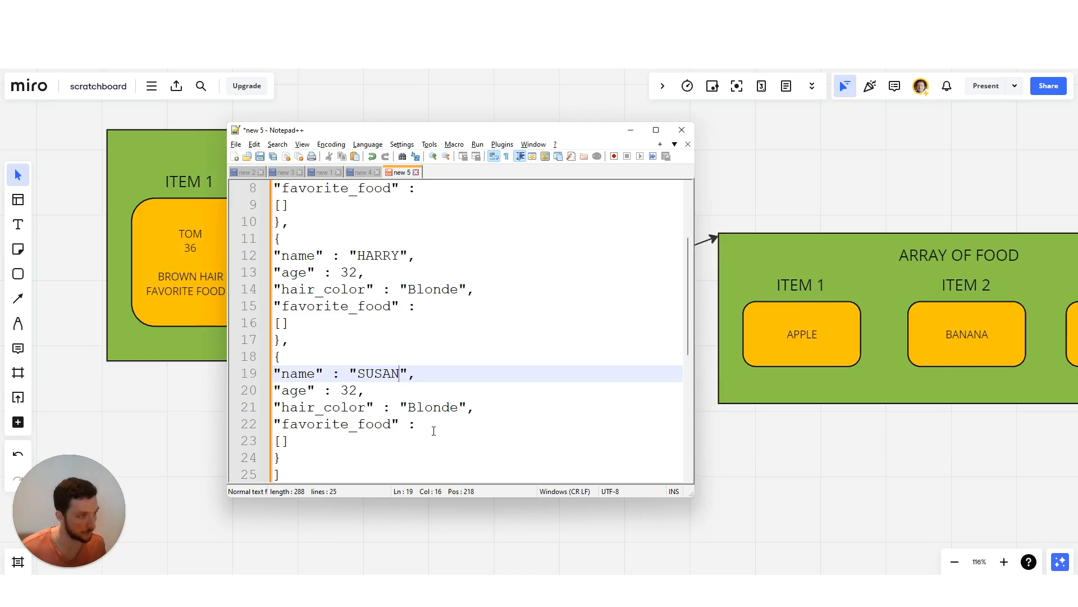
- Fill the third contact's empty favorite_food array with the quoted, comma-separated values "APPLE", "BANANA" and "ORANGE"
click(433, 430)
key(Down)
key(Left)
drag(459, 131, 392, 100)
scroll(834, 339, right, 3)
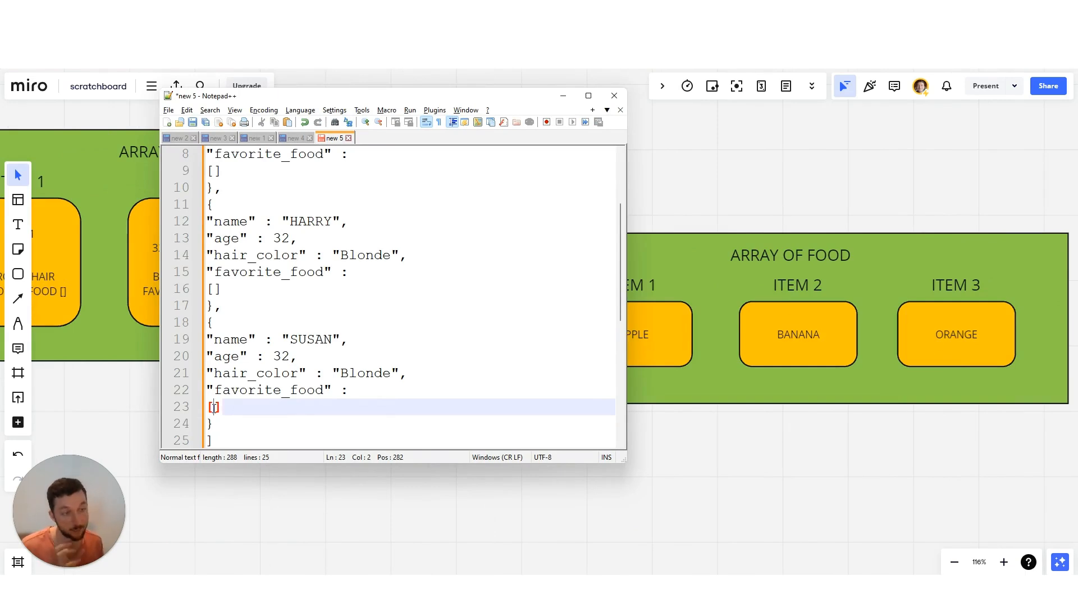
text(")
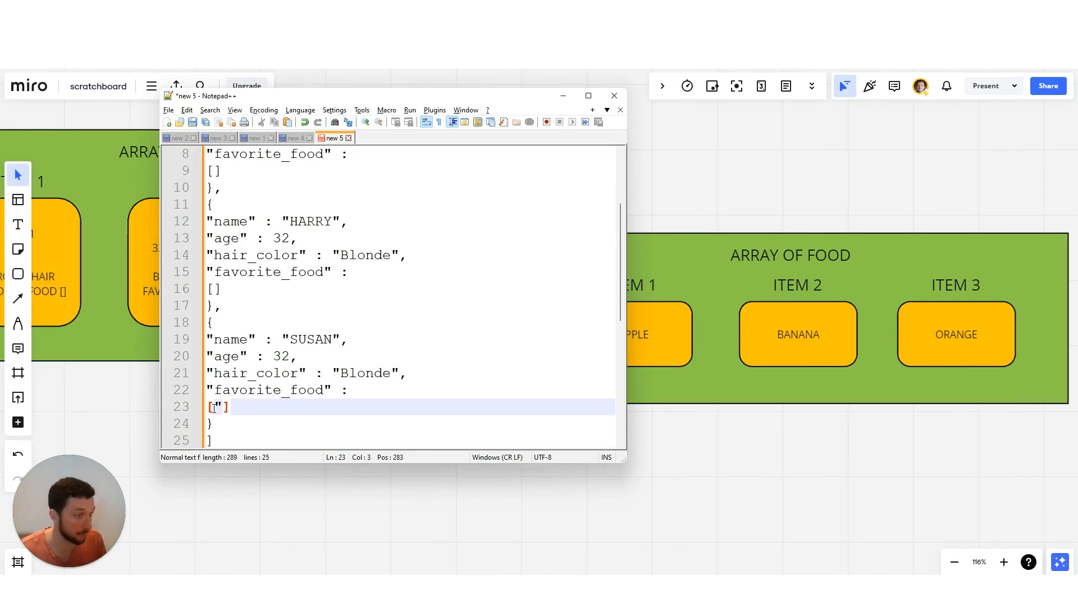
text(APPLE)
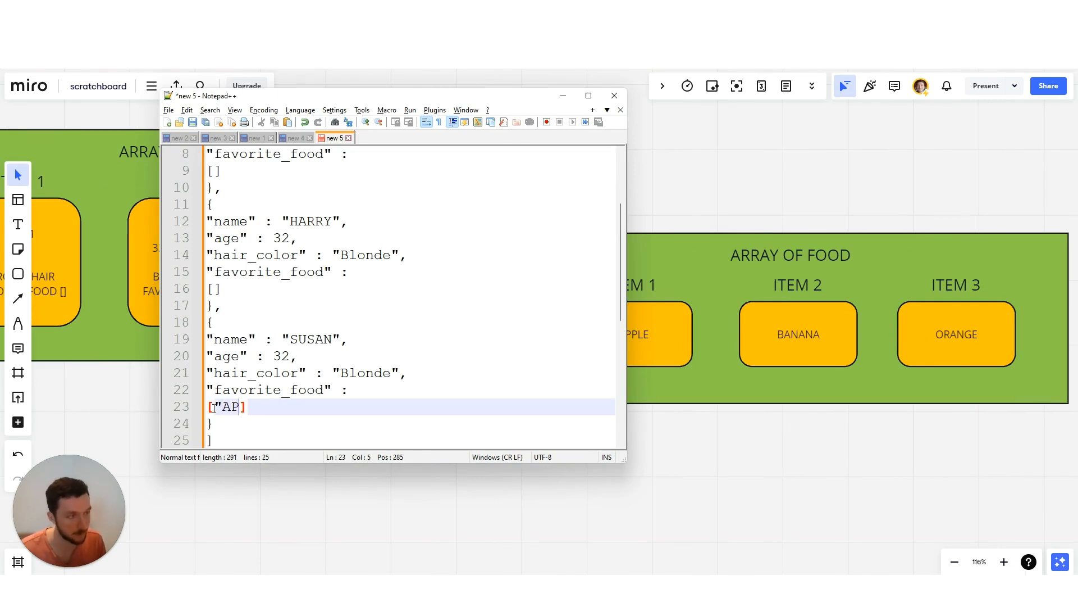
text(",")
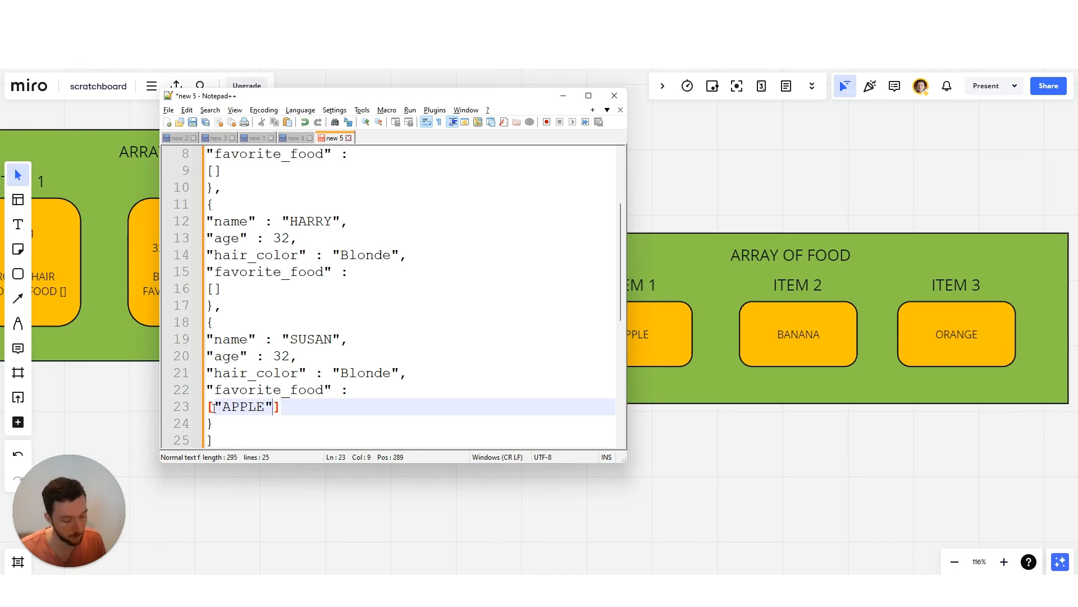
text(B)
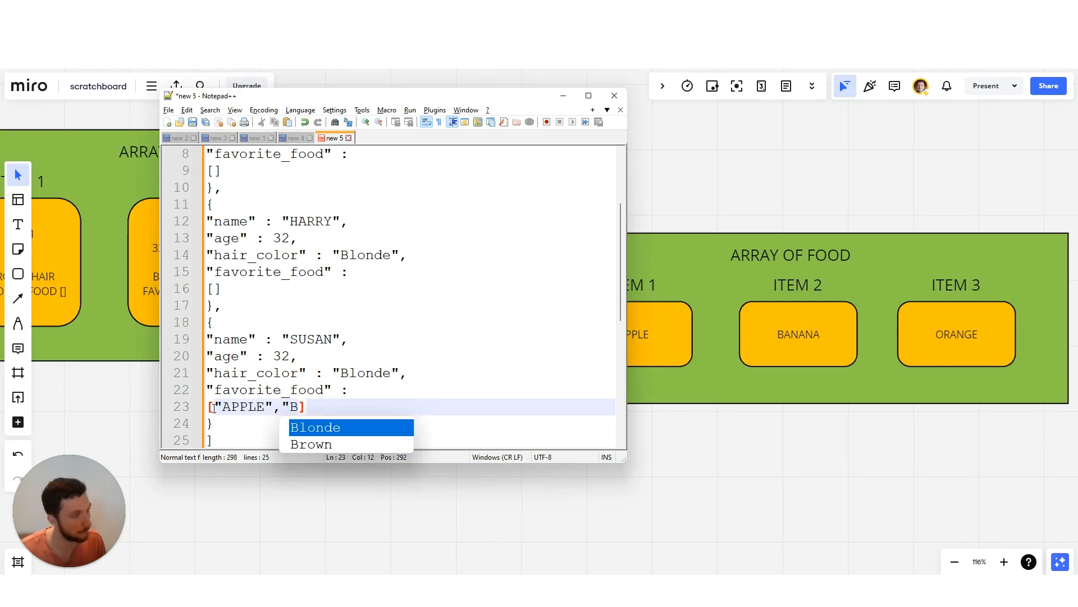
text(ANANA,")
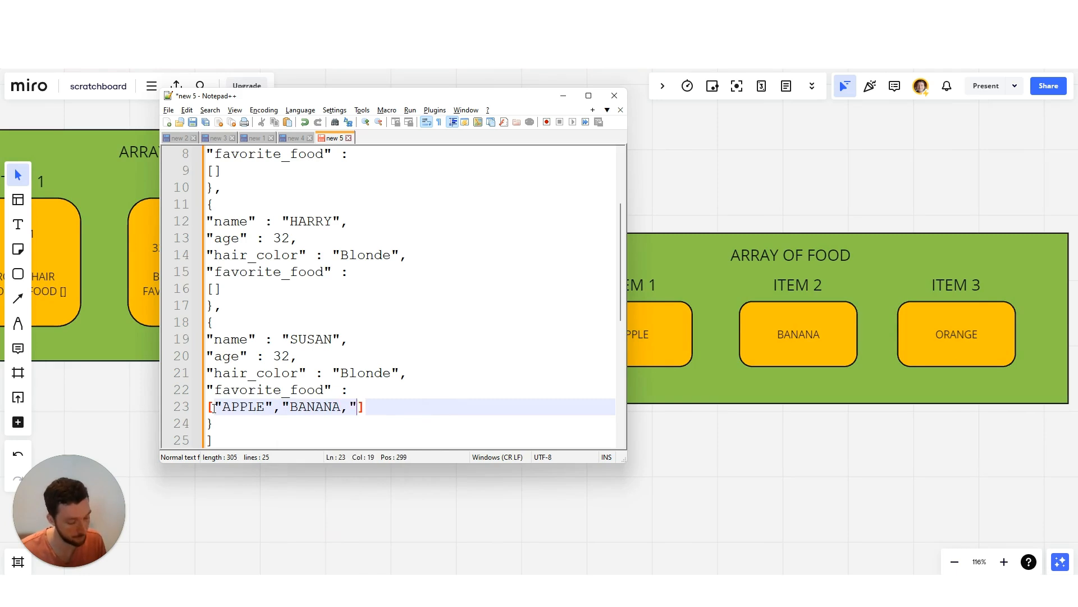
text(ORANGE")
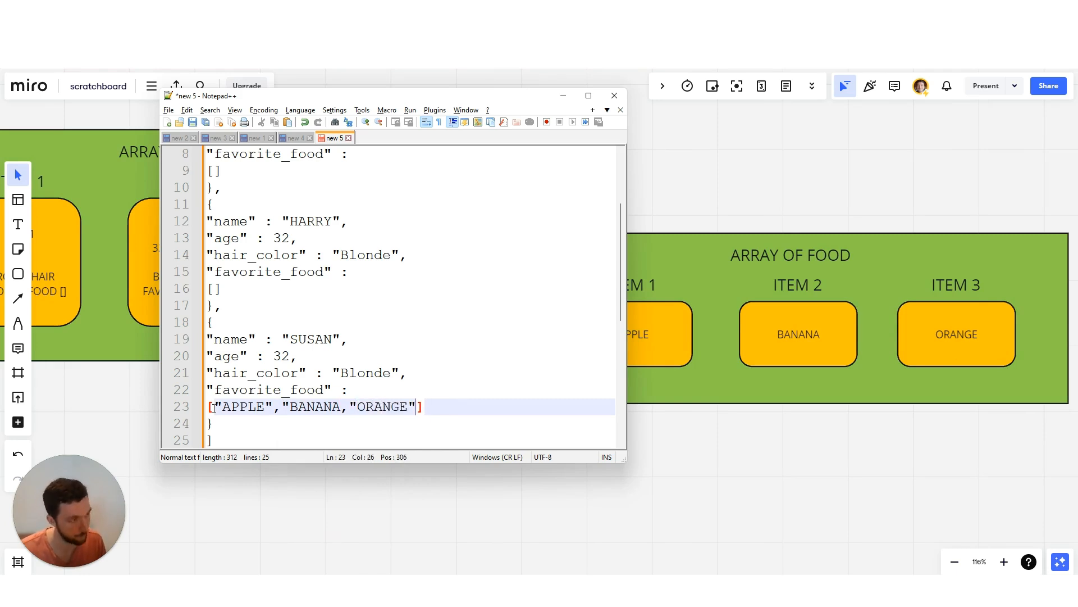
click(340, 406)
text(")
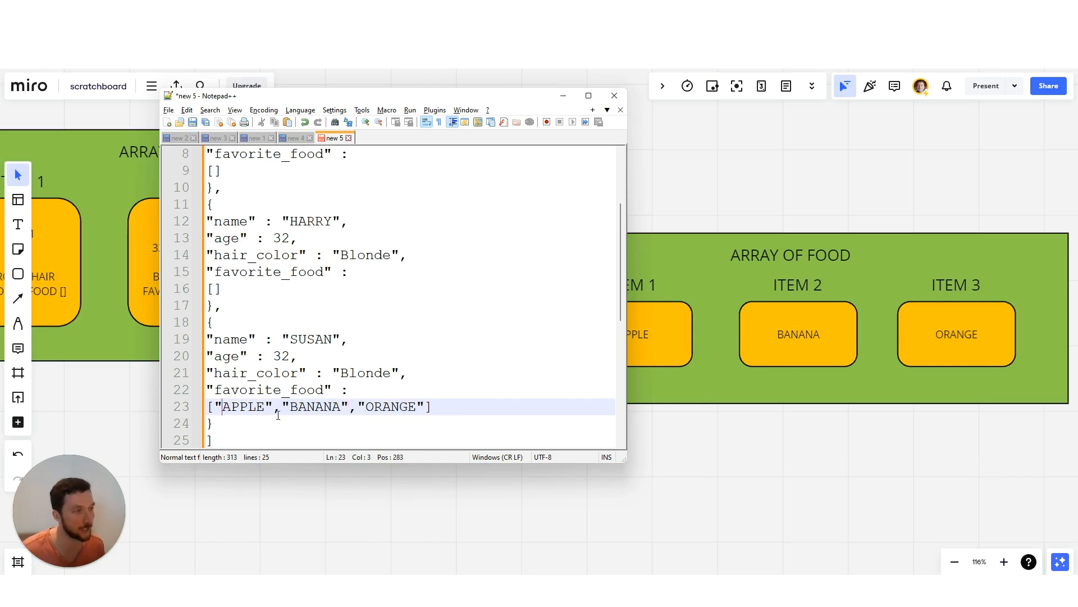
- Compare the quoted "APPLE" text value with the unquoted age number in the third contact object
drag(265, 407, 225, 409)
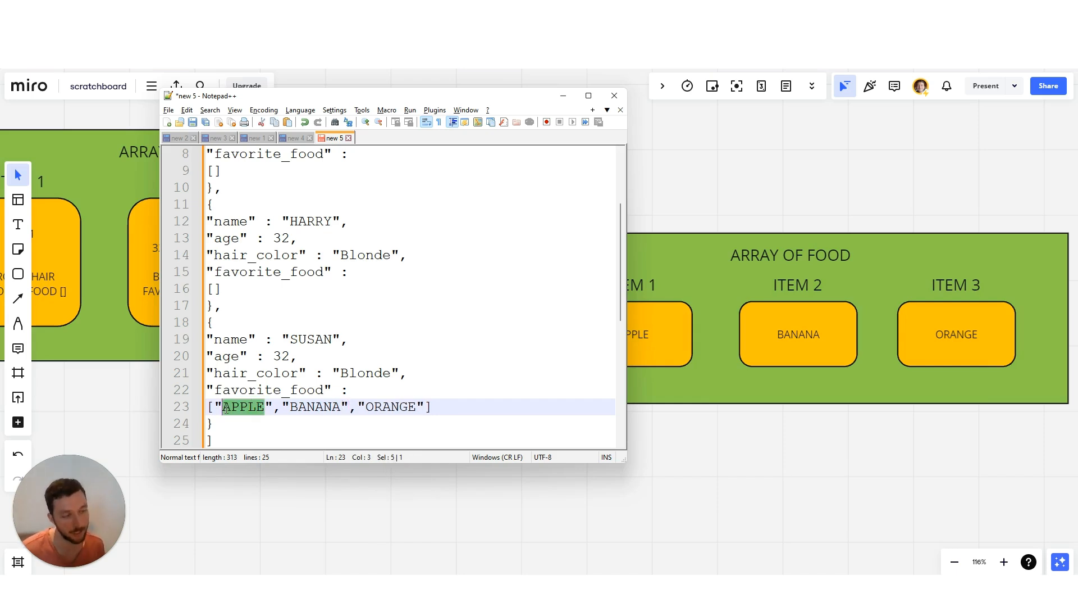
click(225, 408)
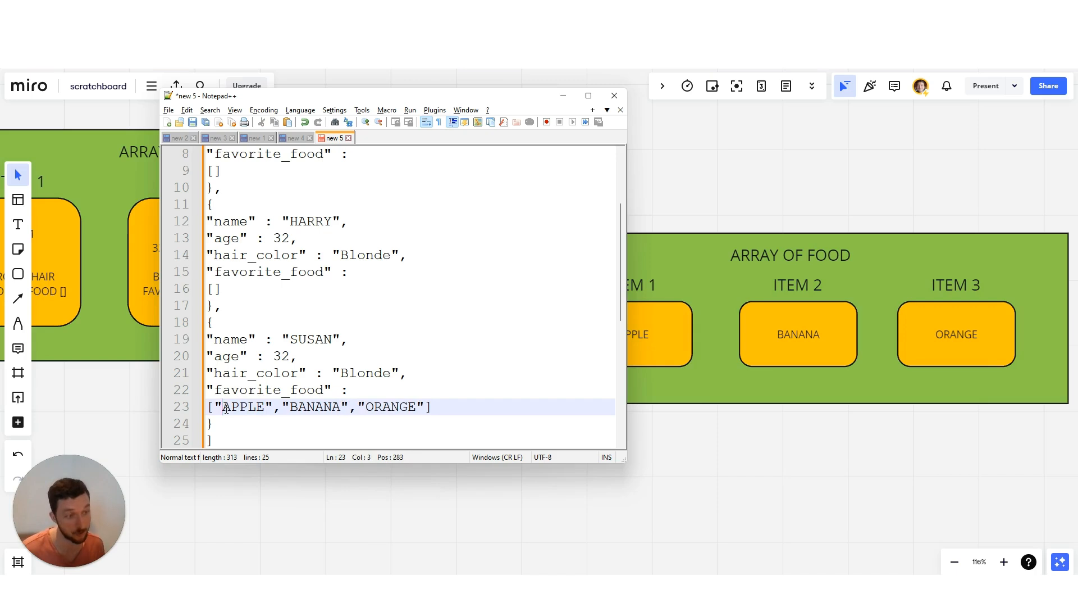
double_click(225, 408)
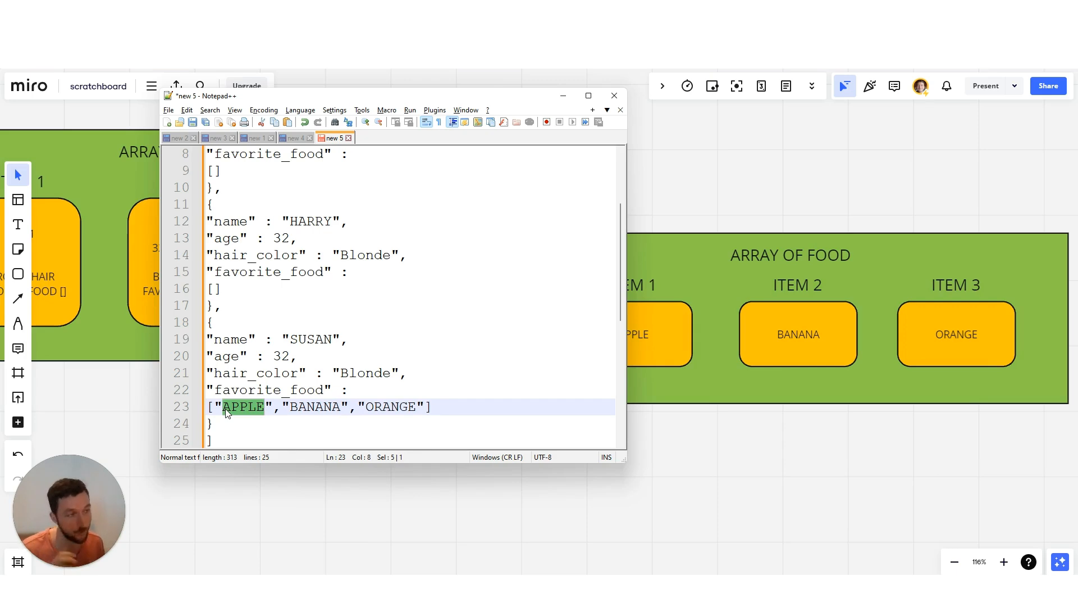
double_click(281, 356)
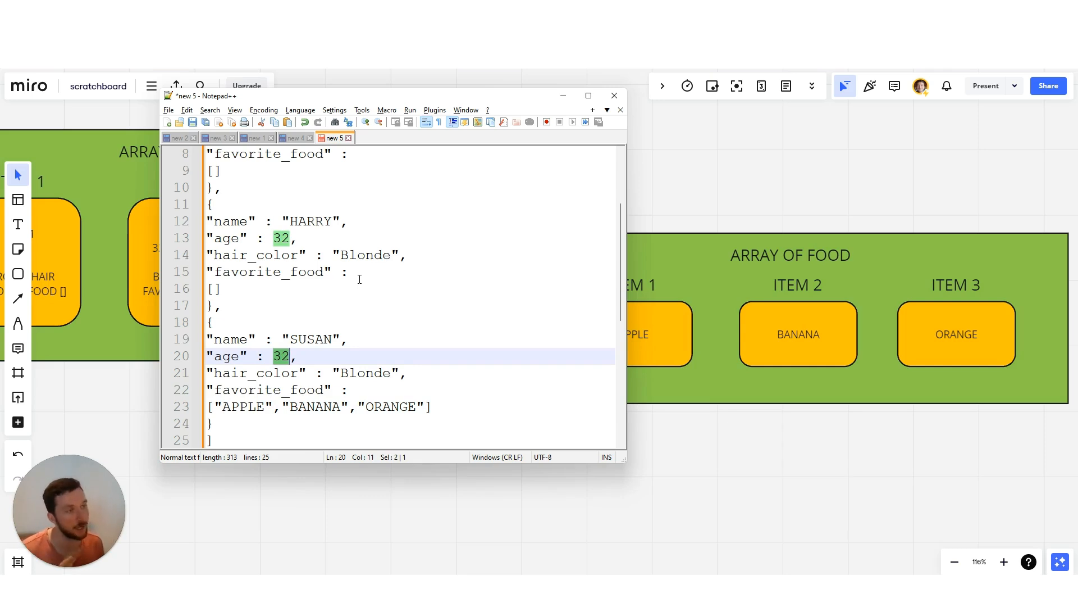
- Check the contact array's bracket pairs and close the outer JSON object with a curly brace on a new line below the array
click(231, 431)
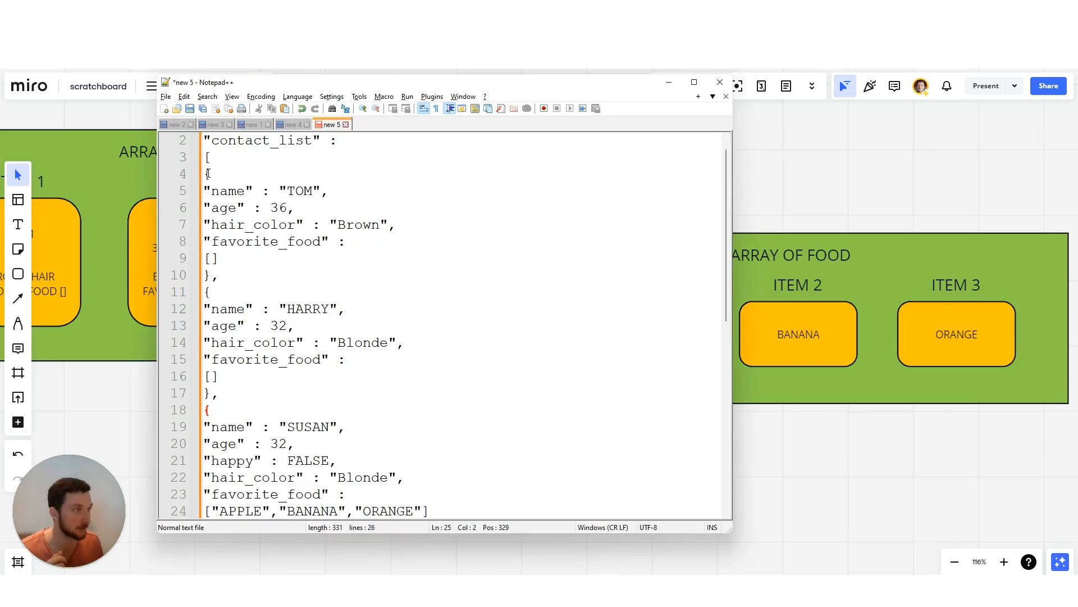
click(208, 159)
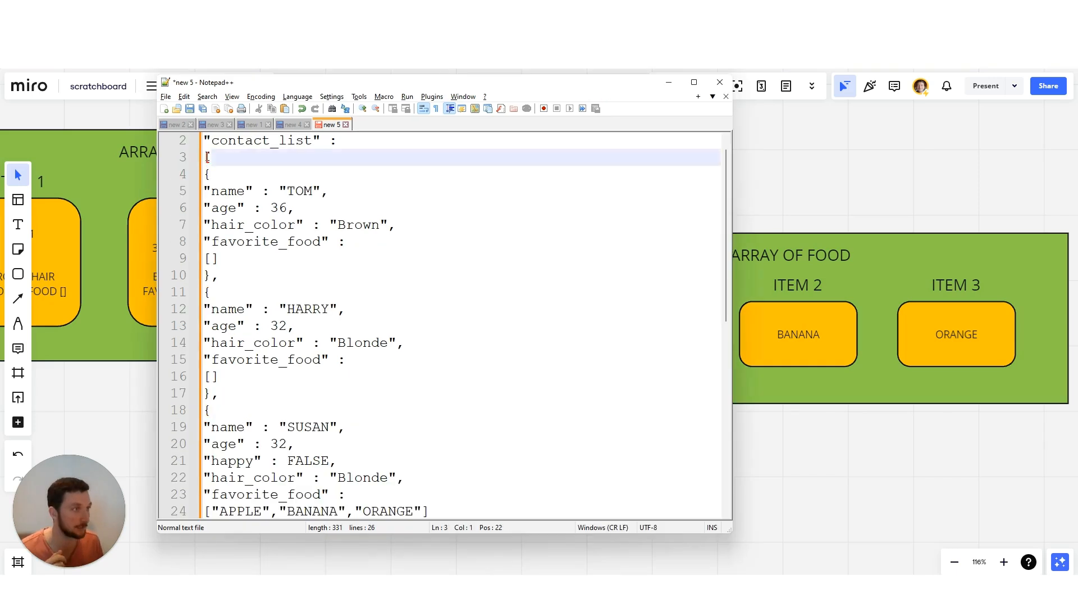
scroll(207, 159, down, 4)
click(213, 342)
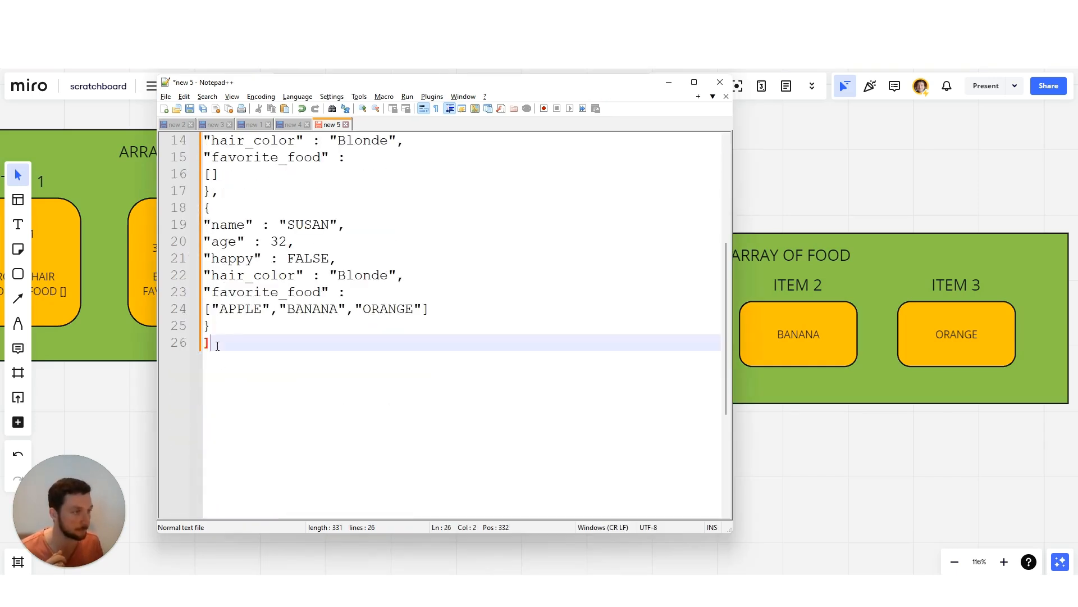
scroll(213, 337, up, 5)
scroll(216, 335, down, 5)
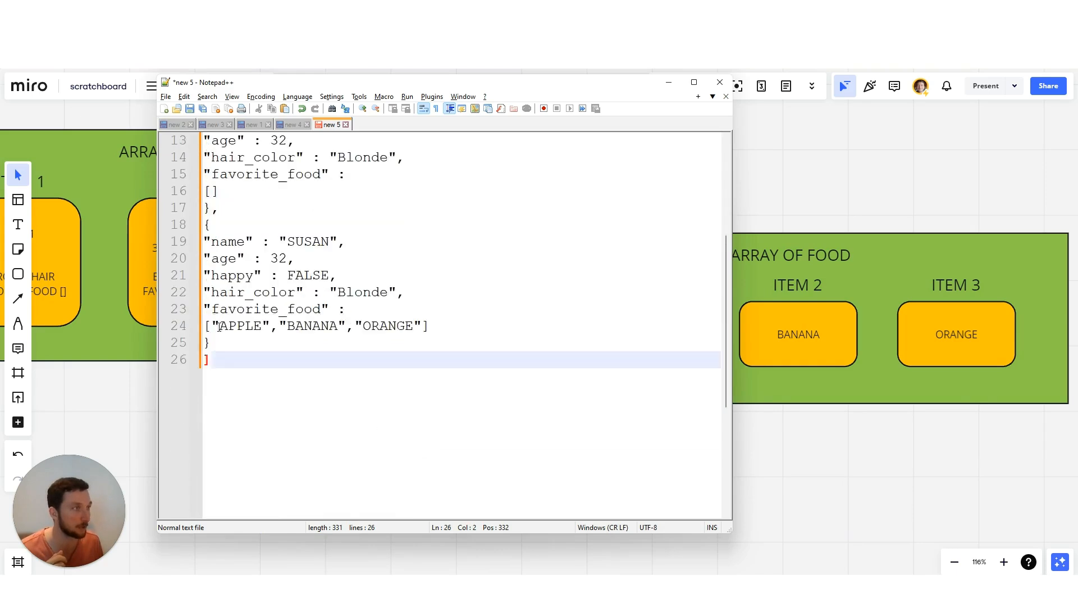
key(Return)
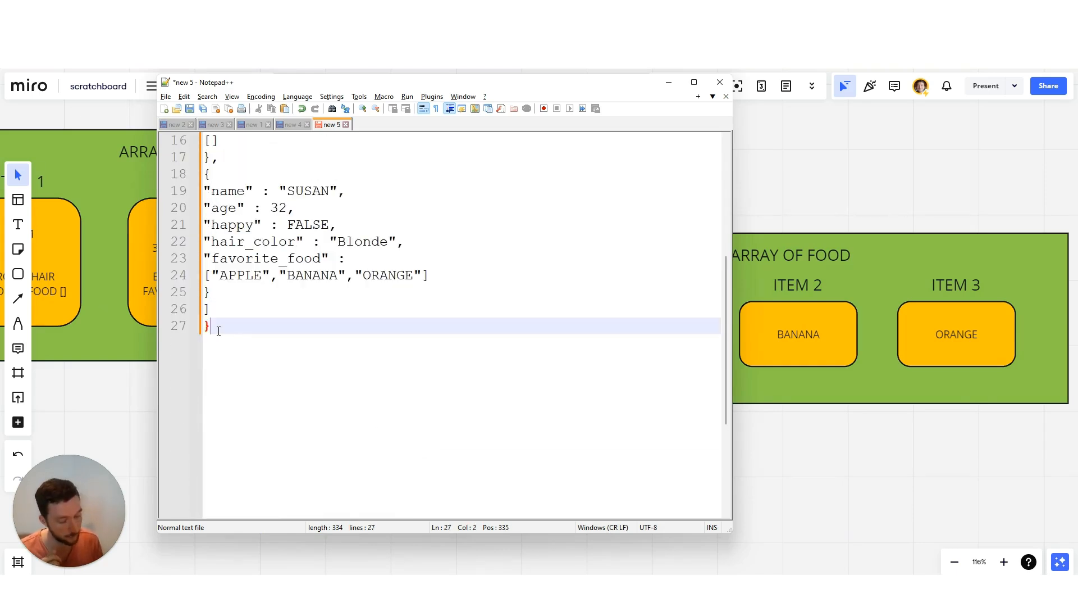
scroll(220, 334, up, 5)
click(205, 142)
scroll(225, 253, down, 4)
click(221, 357)
- Examine the extent of each contact object in the array and the commas separating the objects
key(Up)
scroll(213, 342, up, 1)
key(shift+Up)
key(shift+Up)
key(shift+Up)
key(shift+Up)
key(shift+Up)
key(shift+Up)
key(shift+Up)
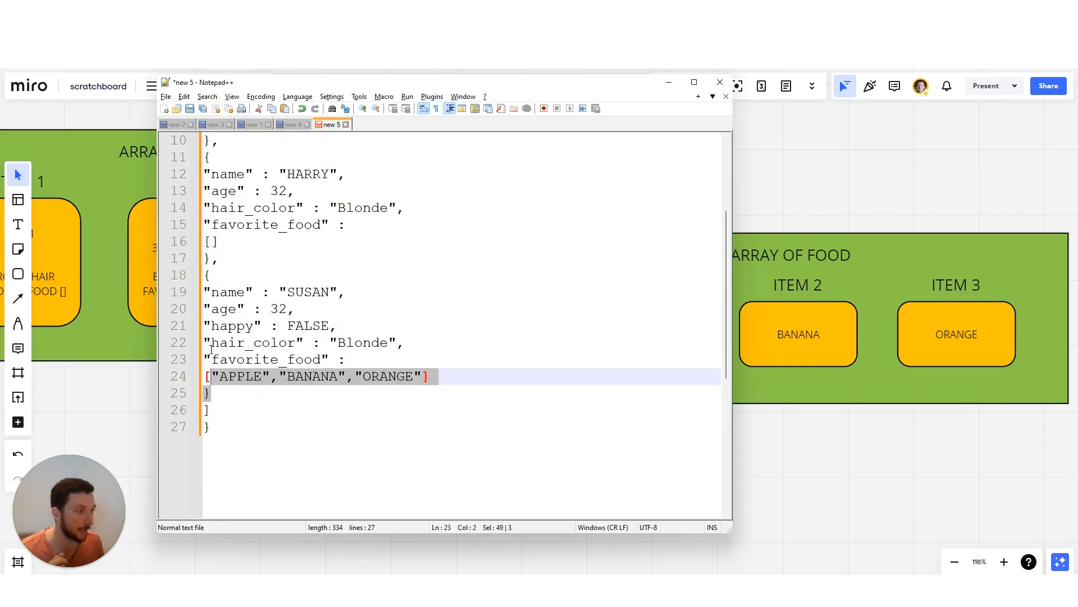
key(shift+Home)
drag(214, 359, 196, 199)
scroll(210, 323, up, 1)
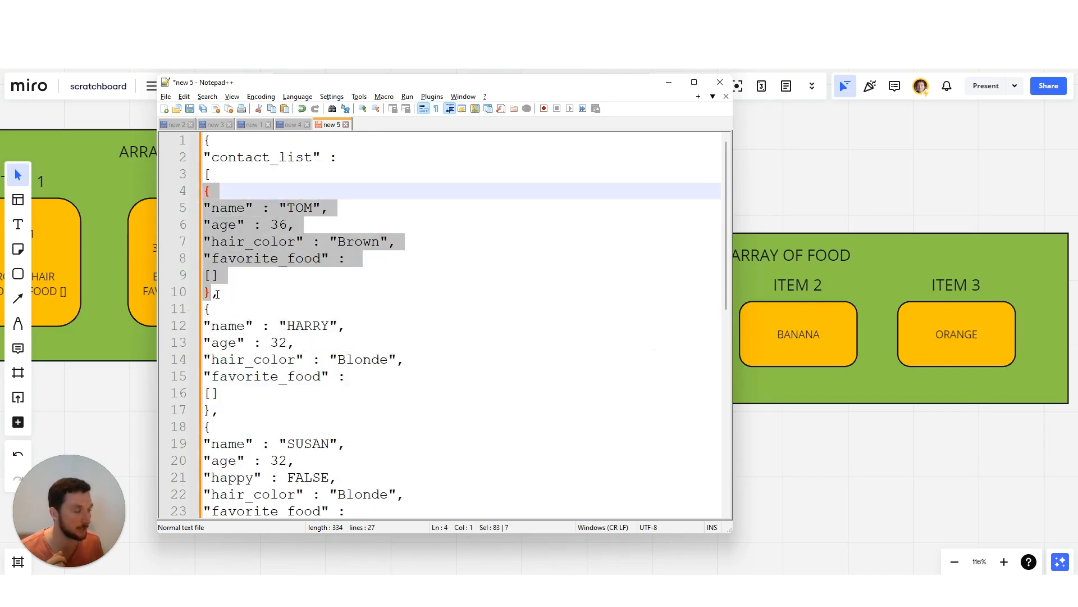
drag(214, 293, 220, 297)
drag(213, 412, 220, 414)
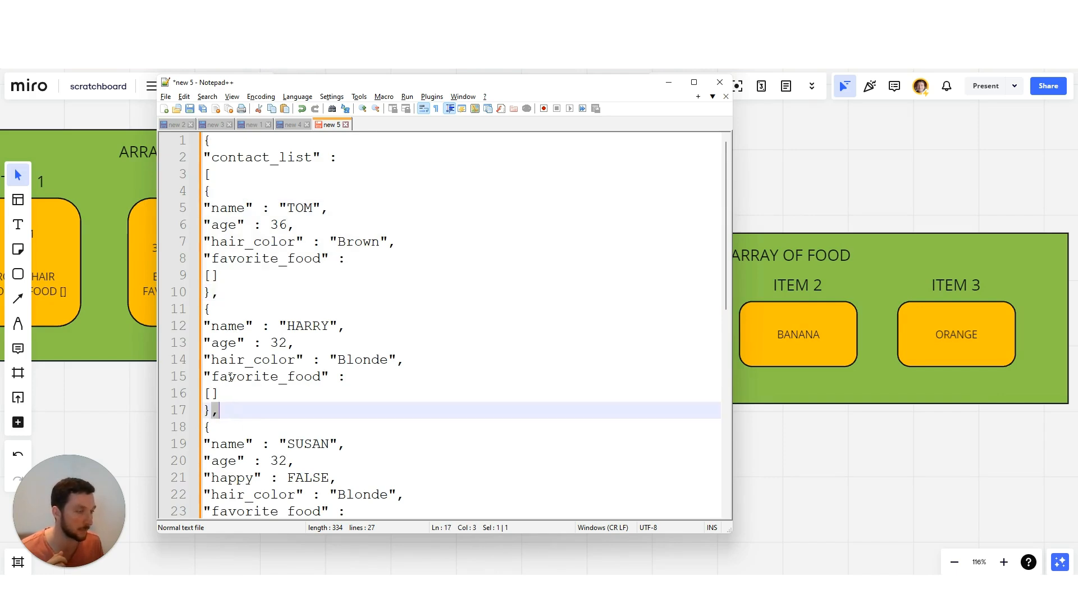
- Try a trailing comma after the third contact object's closing brace and remove it
scroll(231, 371, down, 3)
click(215, 396)
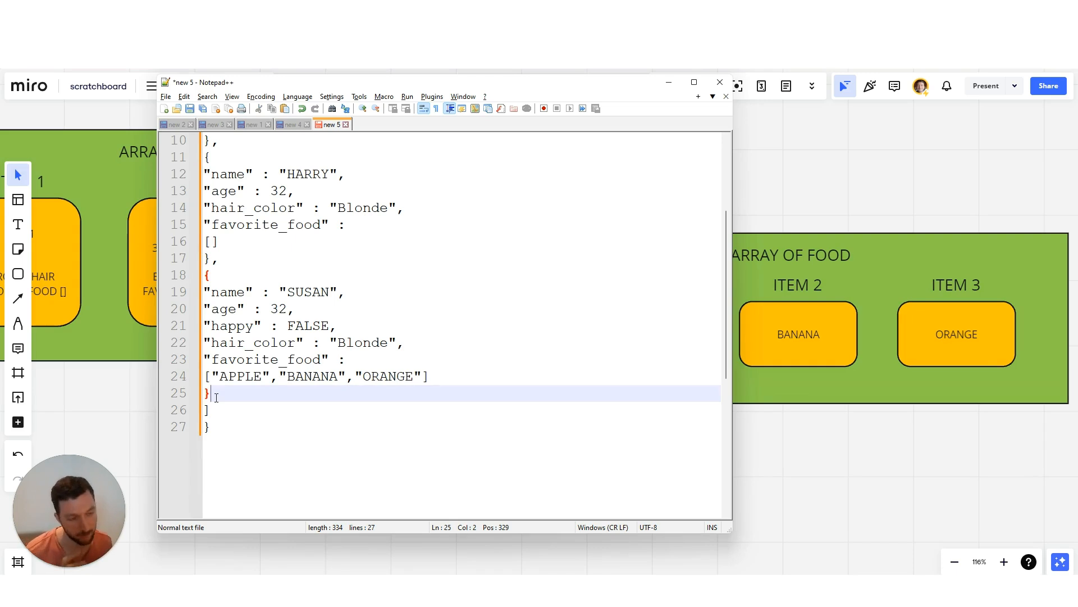
text(,)
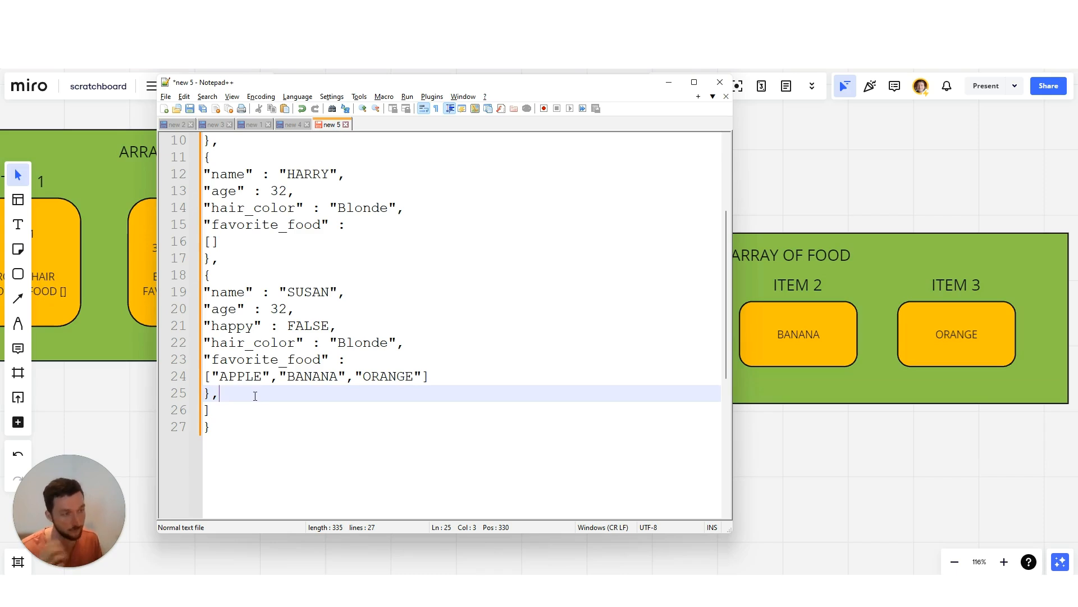
key(BackSpace)
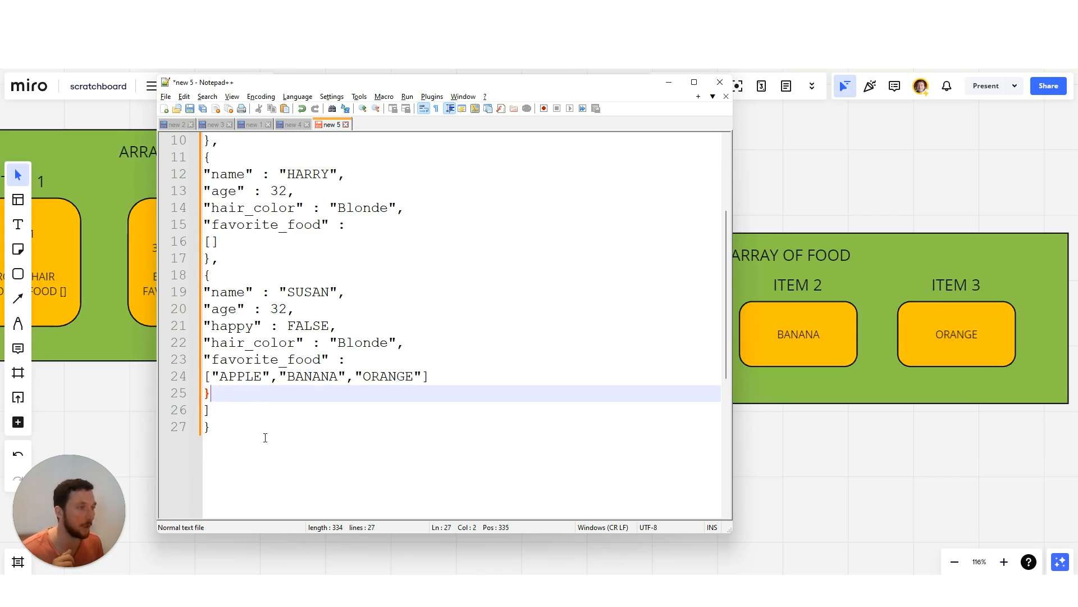
click(265, 437)
scroll(249, 381, up, 3)
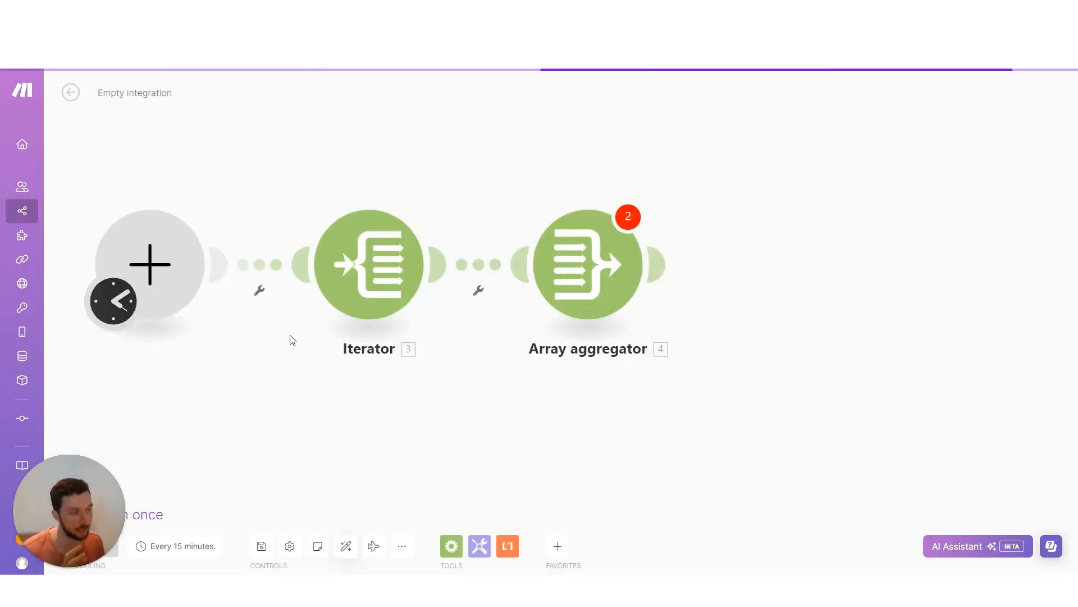
- Switch to the Make scenario and open its Parse JSON module
click(223, 268)
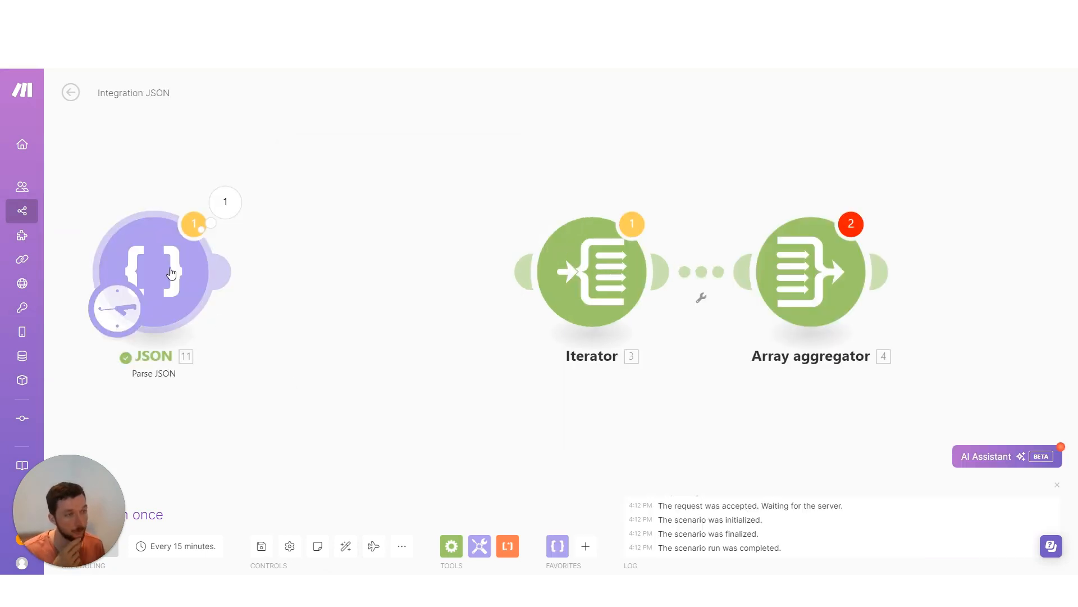
click(172, 273)
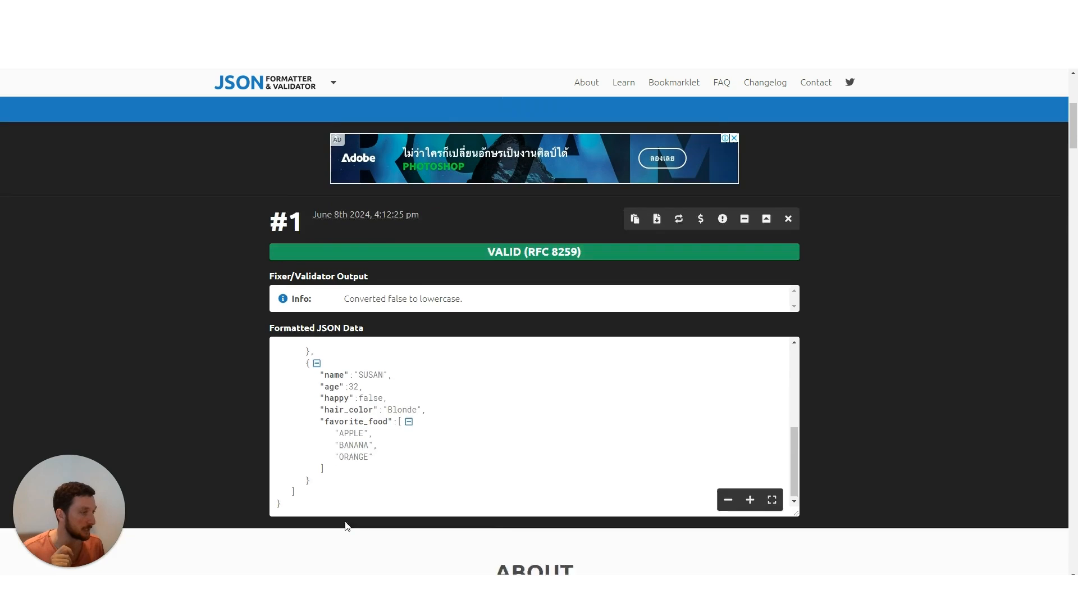
- Switch to JSON Formatter & Validator and collapse all three contact objects in the formatted JSON data
scroll(344, 523, down, 1)
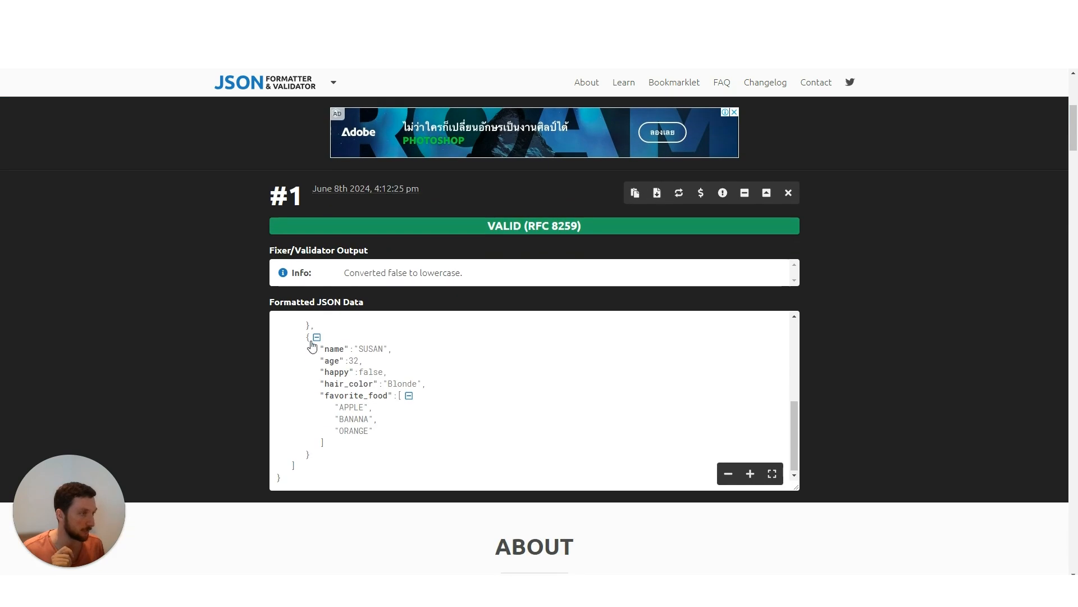
click(317, 337)
click(316, 362)
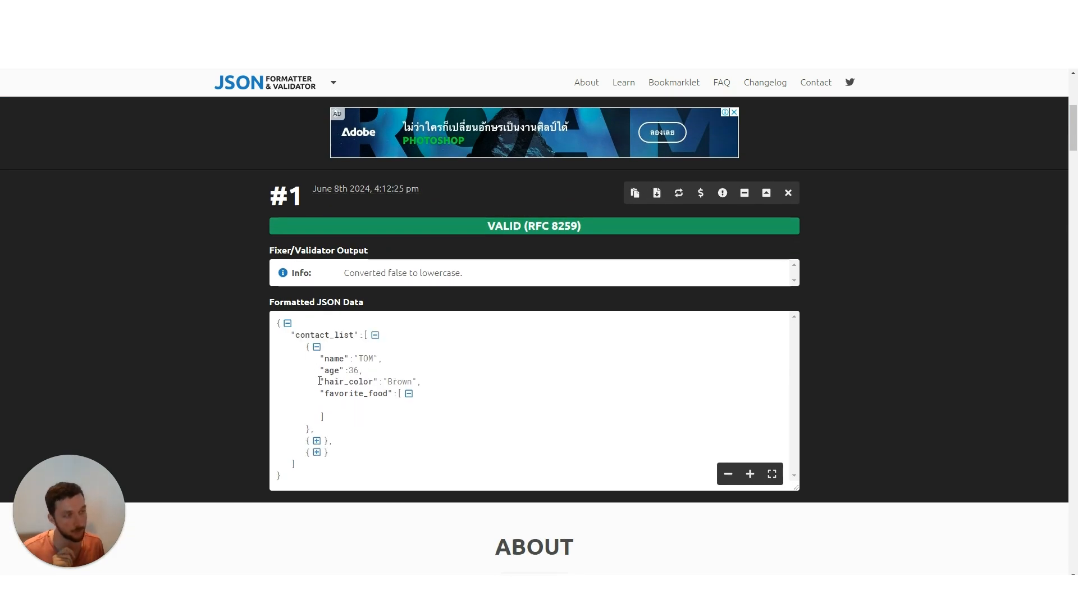
click(316, 348)
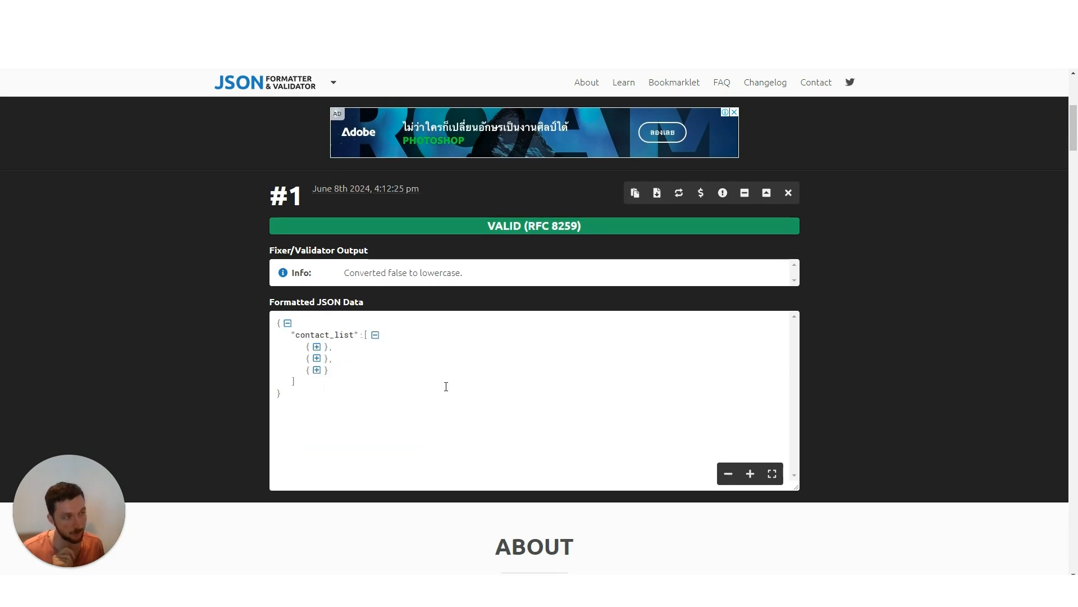
- Collapse and re-expand the contact_list array and the outer object to examine how they are nested
click(375, 335)
click(375, 335)
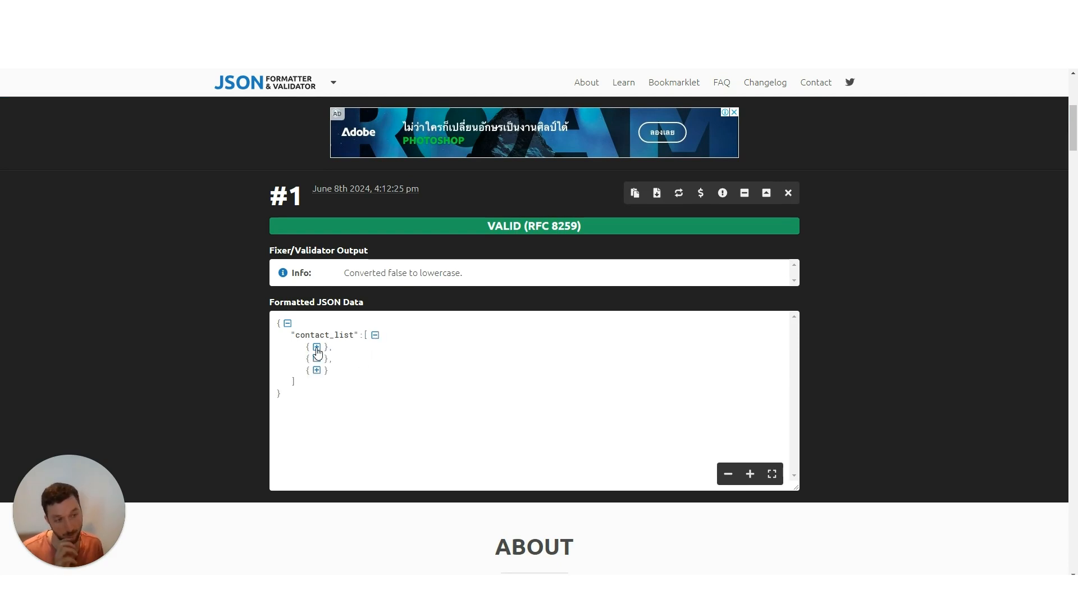
click(288, 323)
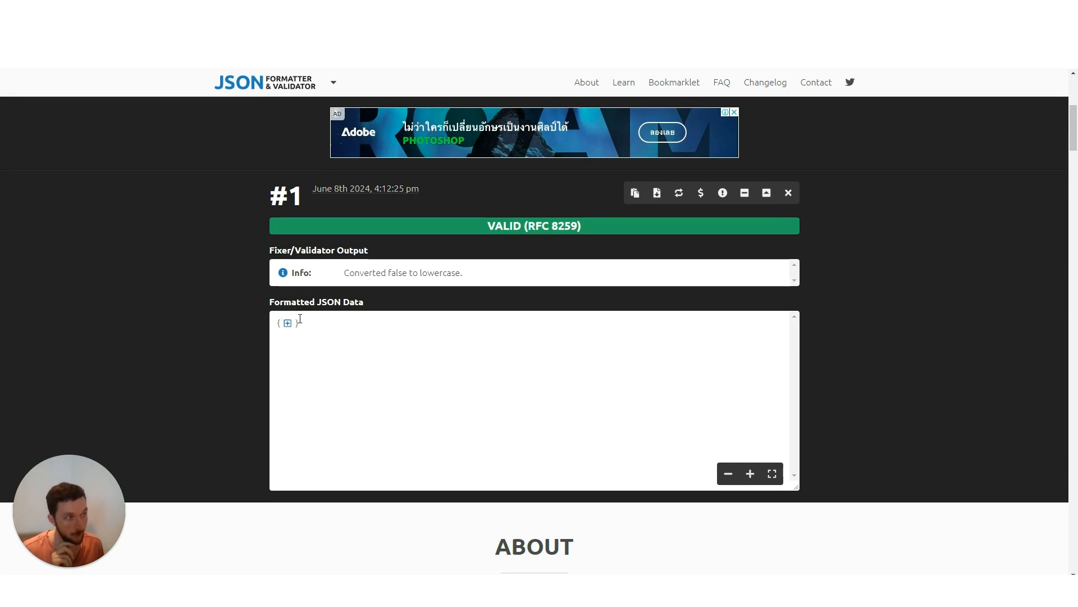
click(288, 324)
click(375, 335)
double_click(305, 336)
click(418, 399)
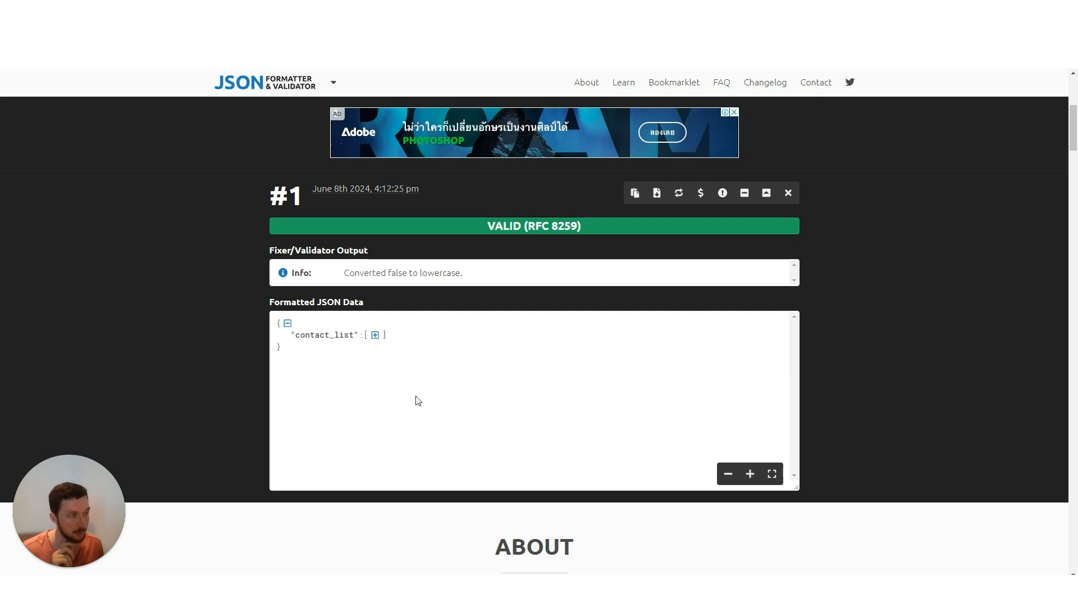
click(376, 336)
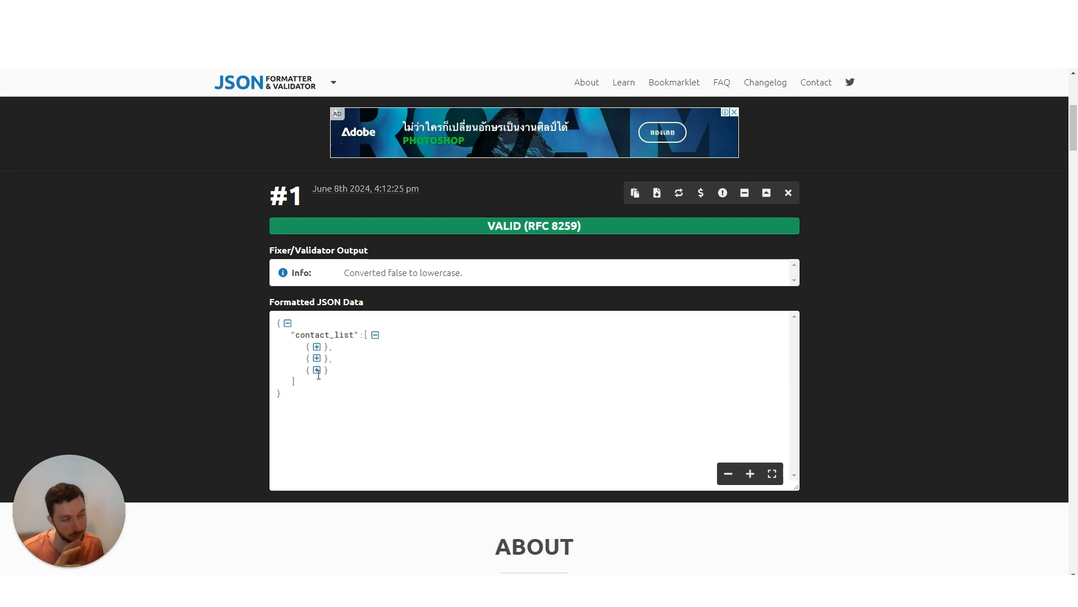
- Expand all three contact objects in the formatted JSON data and examine their fields
click(317, 346)
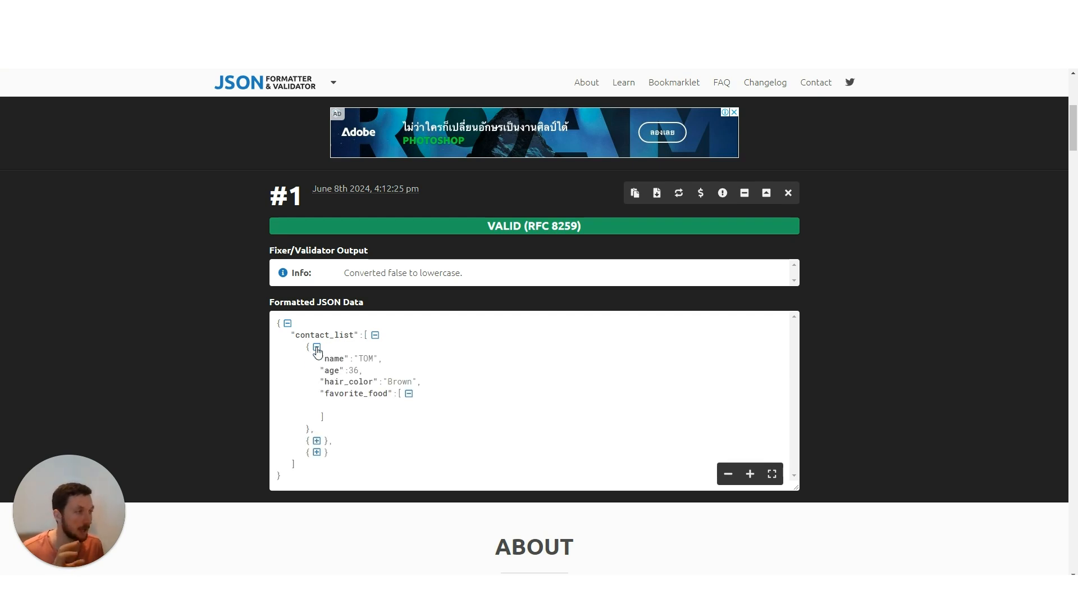
click(317, 441)
scroll(331, 437, down, 3)
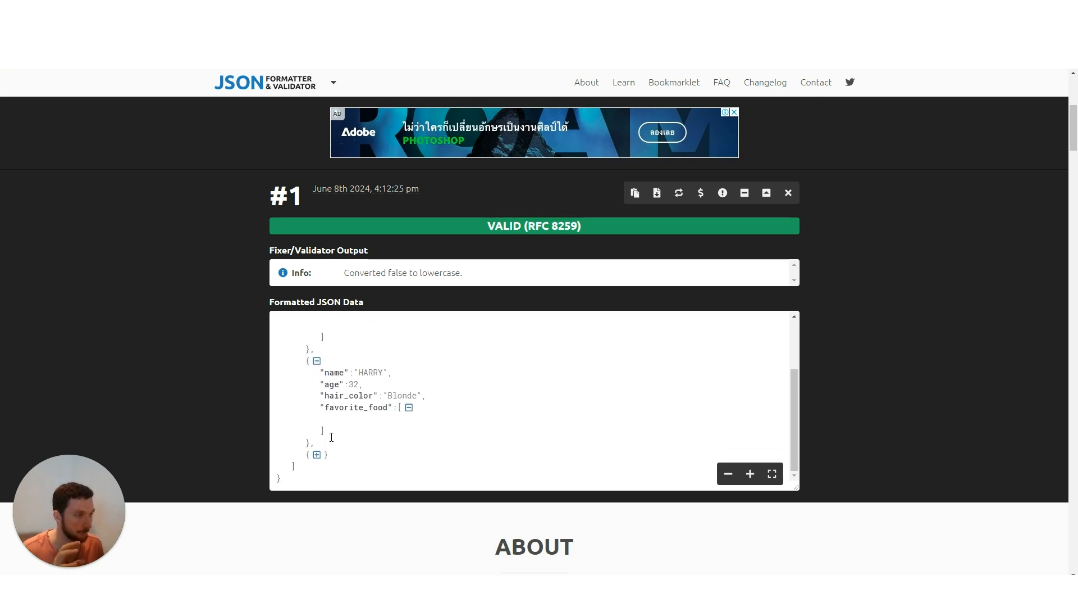
click(318, 455)
scroll(349, 416, down, 3)
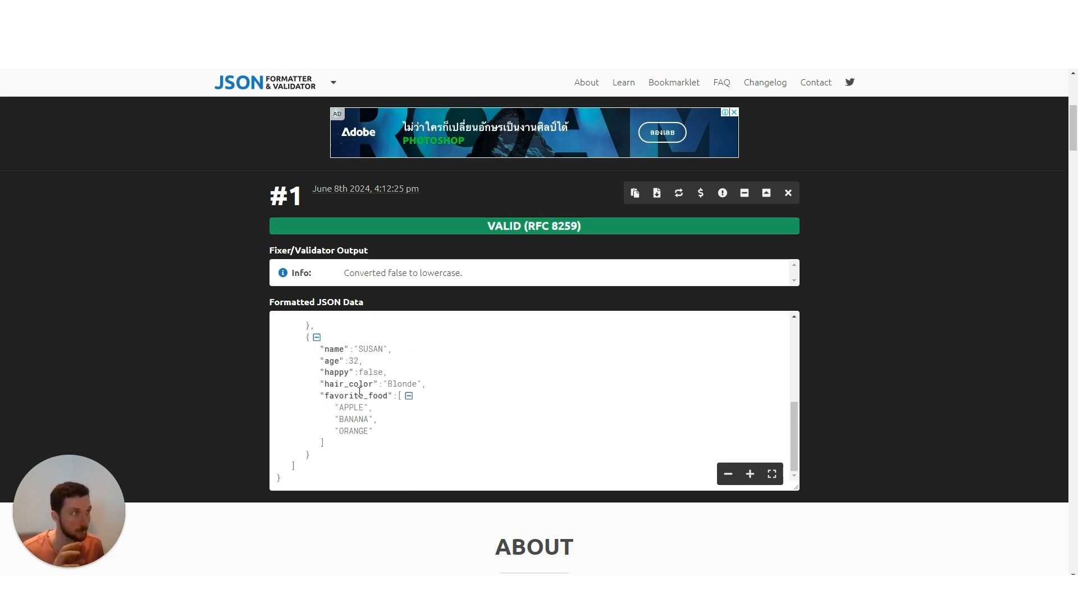
scroll(395, 377, up, 2)
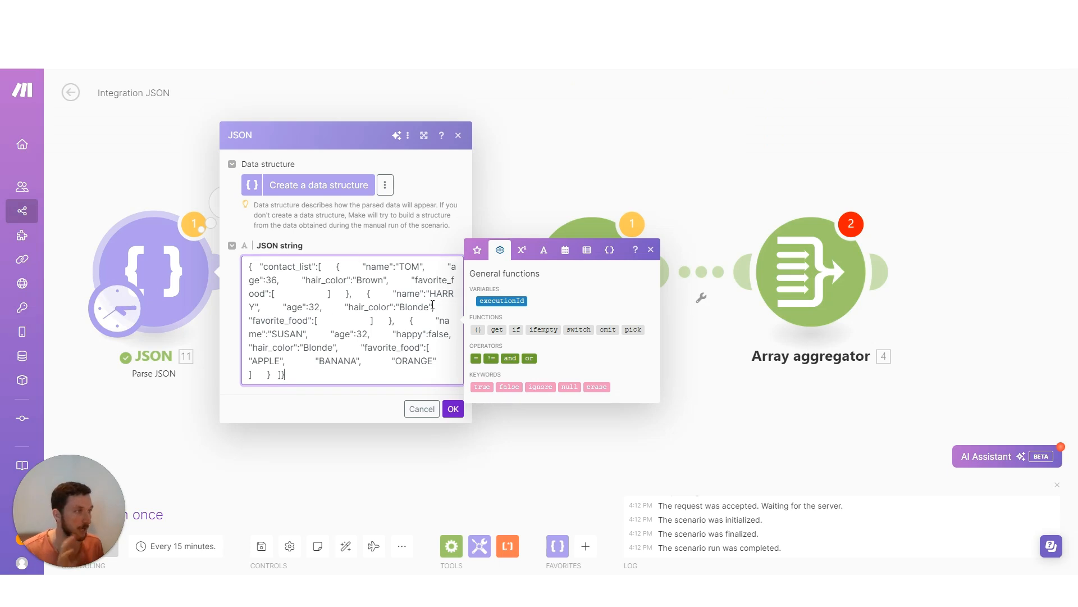
- In Make, confirm the Parse JSON settings and inspect its run result, comparing the input string with the output bundle's contact_list array
click(452, 409)
click(224, 203)
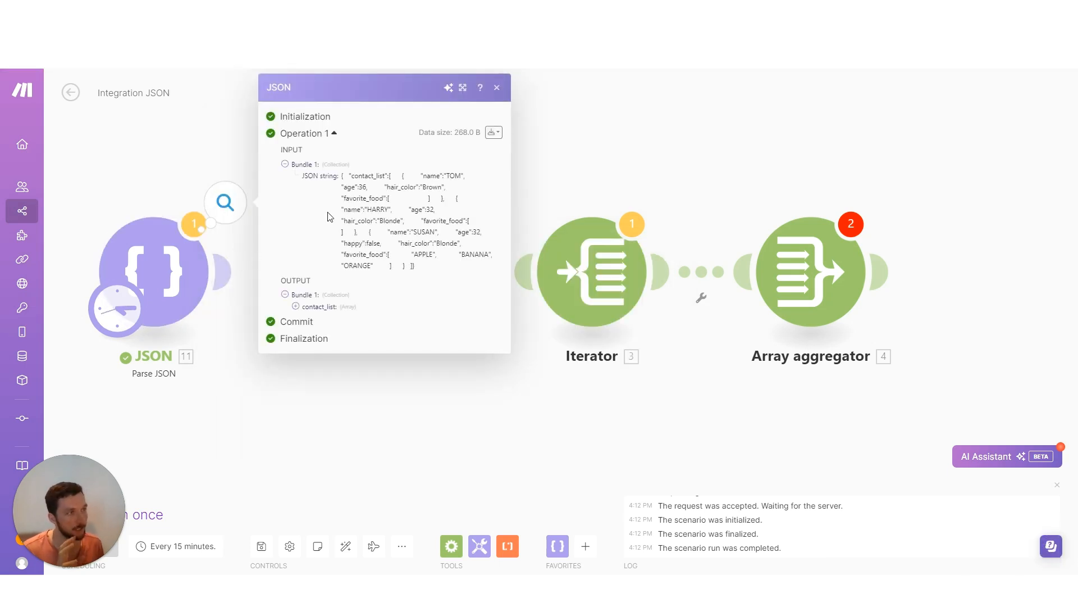
drag(352, 173, 421, 272)
click(421, 271)
click(323, 307)
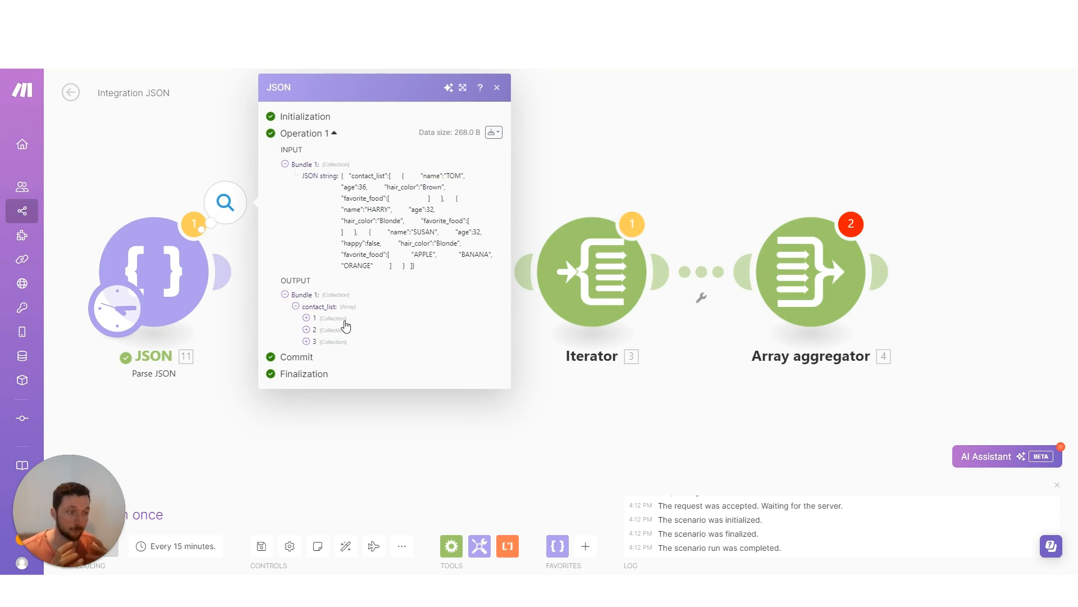
drag(328, 296, 339, 297)
double_click(341, 297)
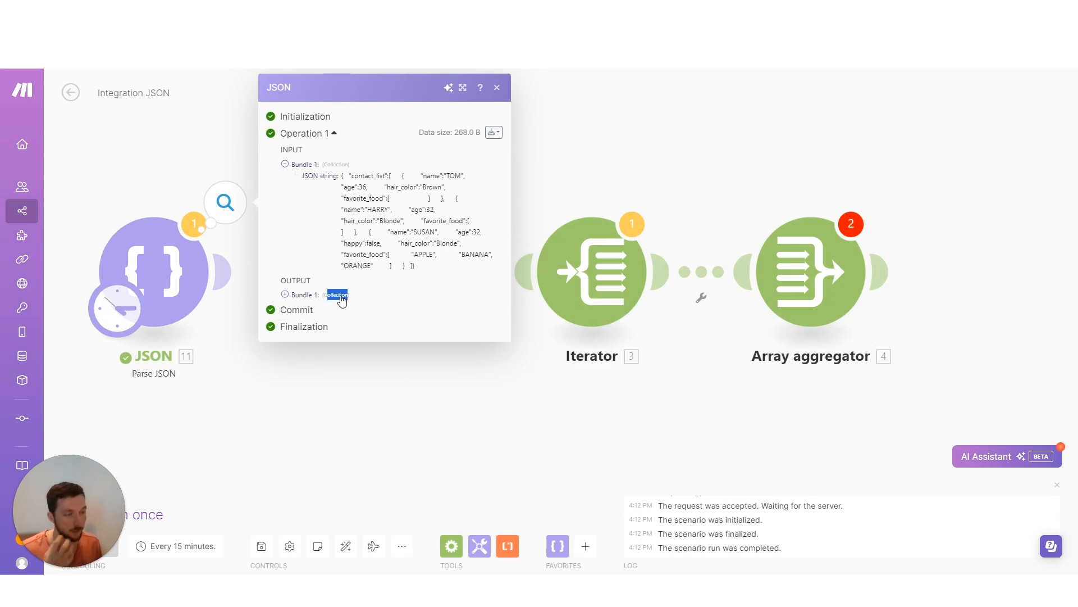
click(340, 297)
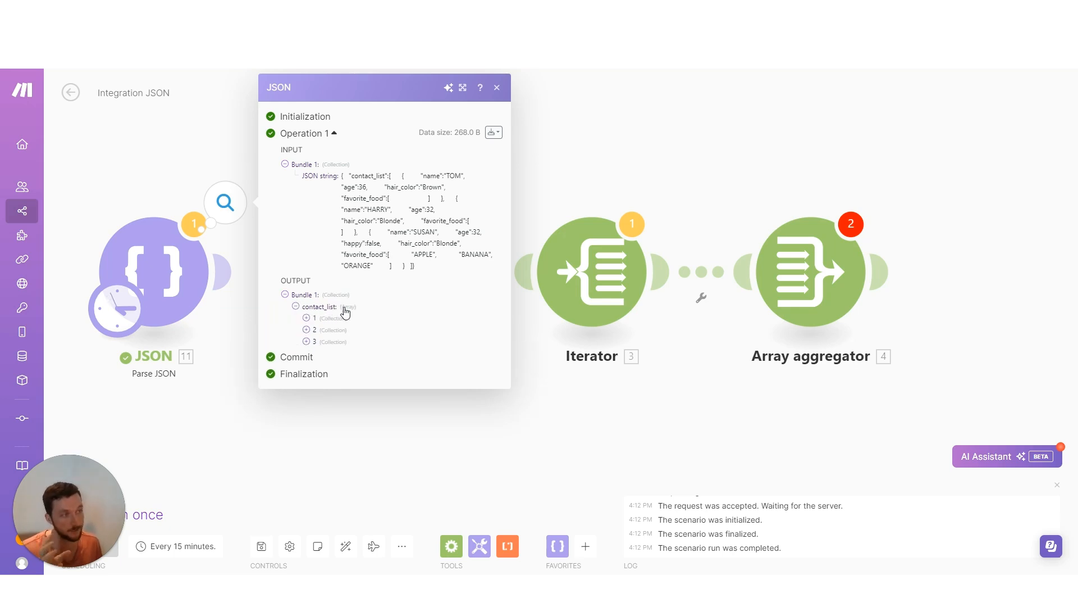
- Expand the three contact collections and their favorite_food arrays in the Parse JSON output, and close the result
click(317, 309)
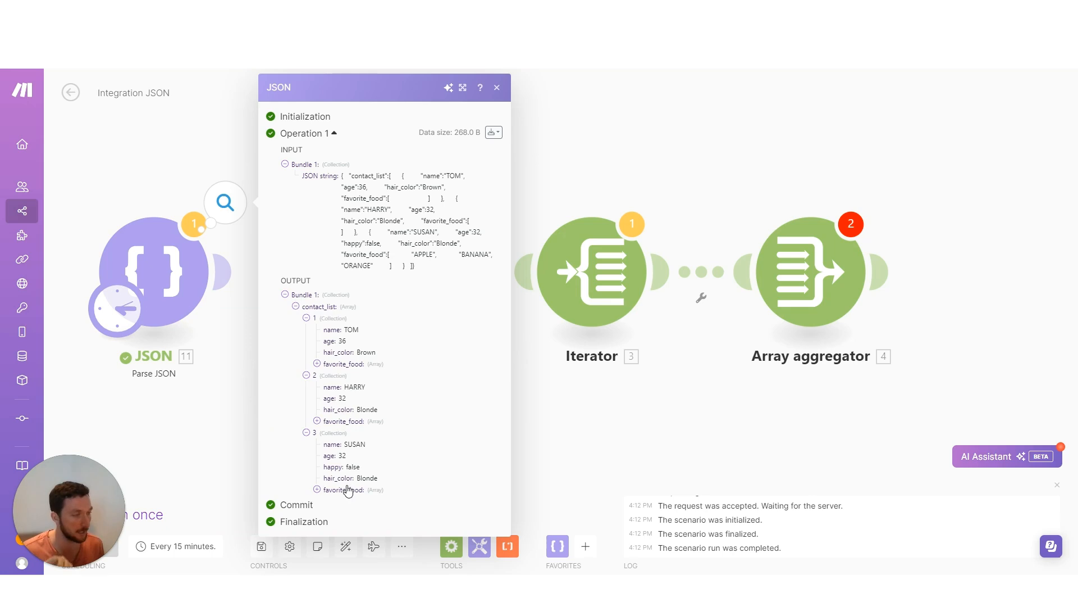
click(344, 489)
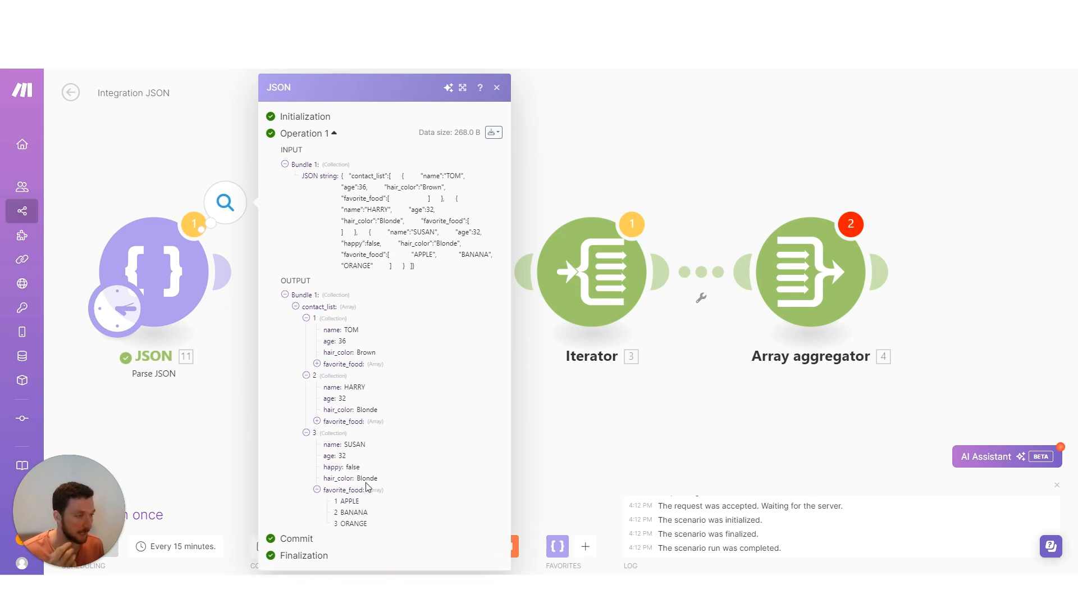
click(344, 423)
click(354, 364)
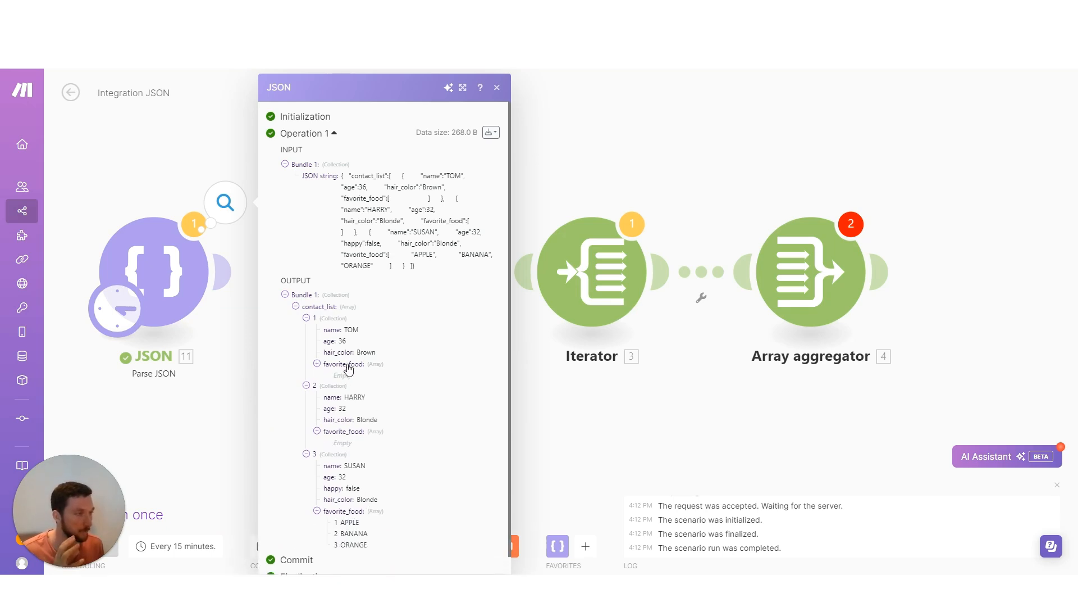
scroll(358, 393, down, 1)
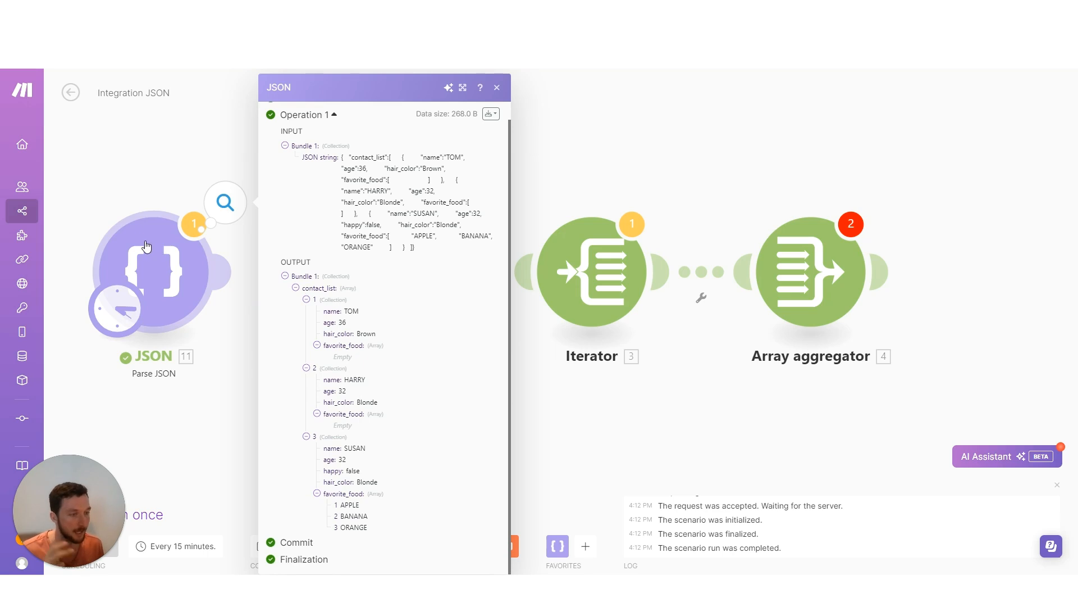
click(212, 161)
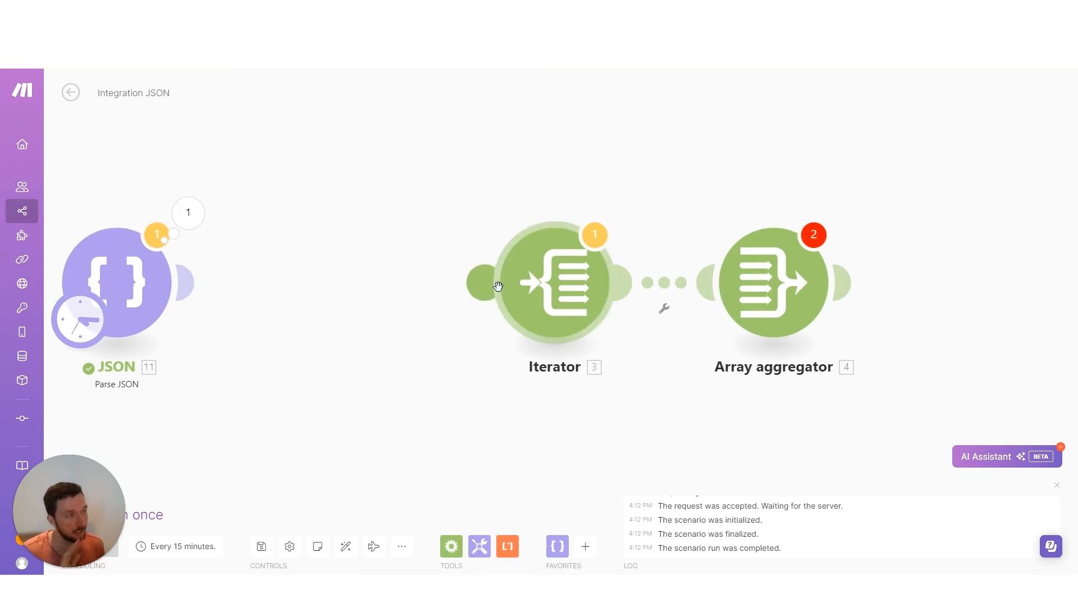
- Connect the Iterator after Parse JSON, bring the Array aggregator closer, and map contact_list[] as the Iterator's array
drag(498, 286, 288, 292)
drag(776, 296, 559, 308)
click(336, 306)
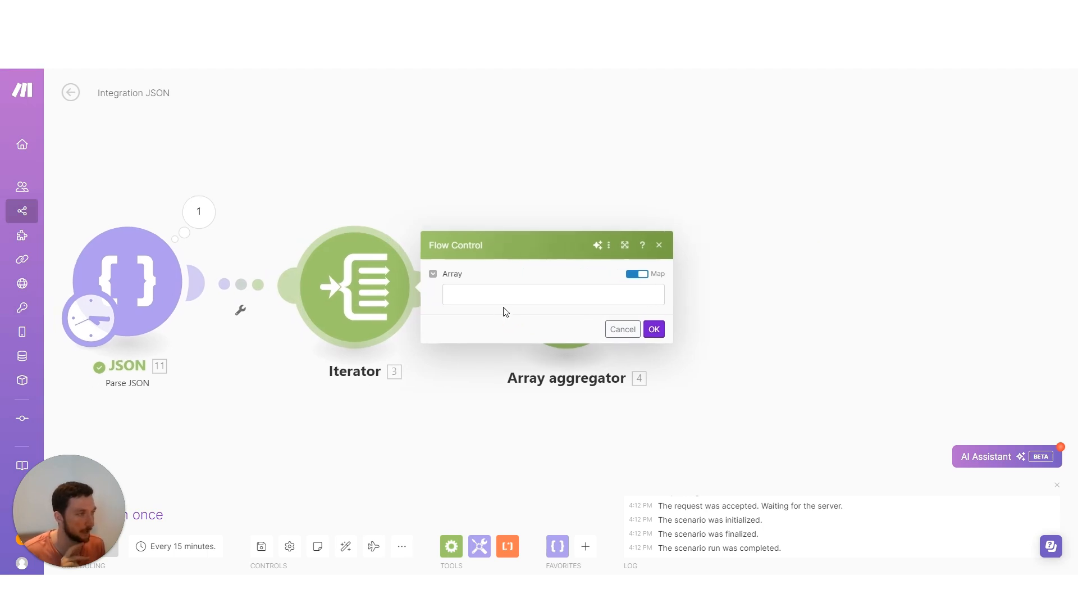
click(480, 292)
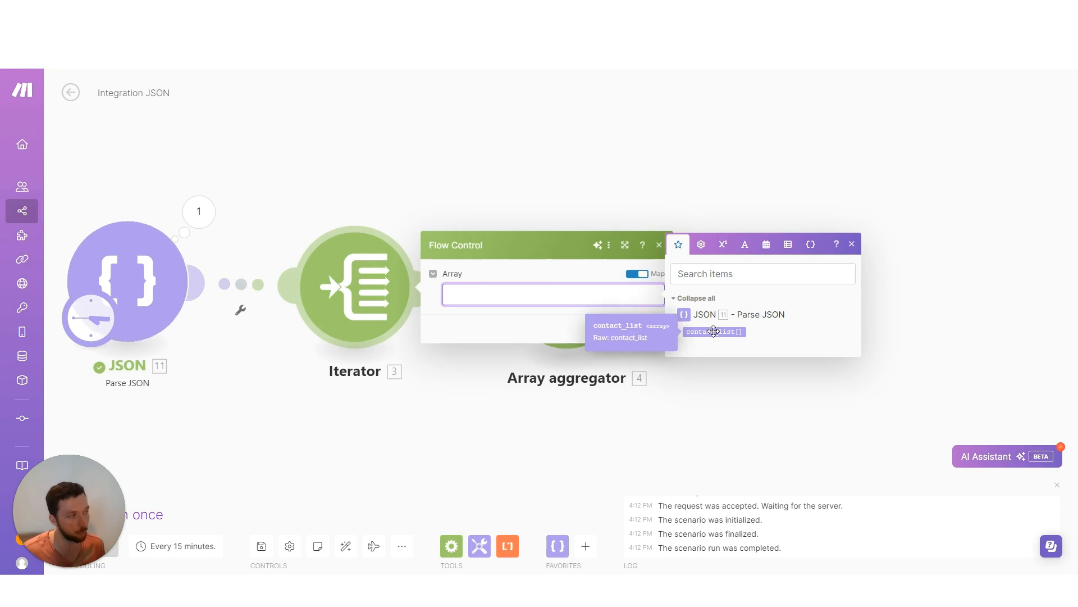
click(713, 332)
click(661, 333)
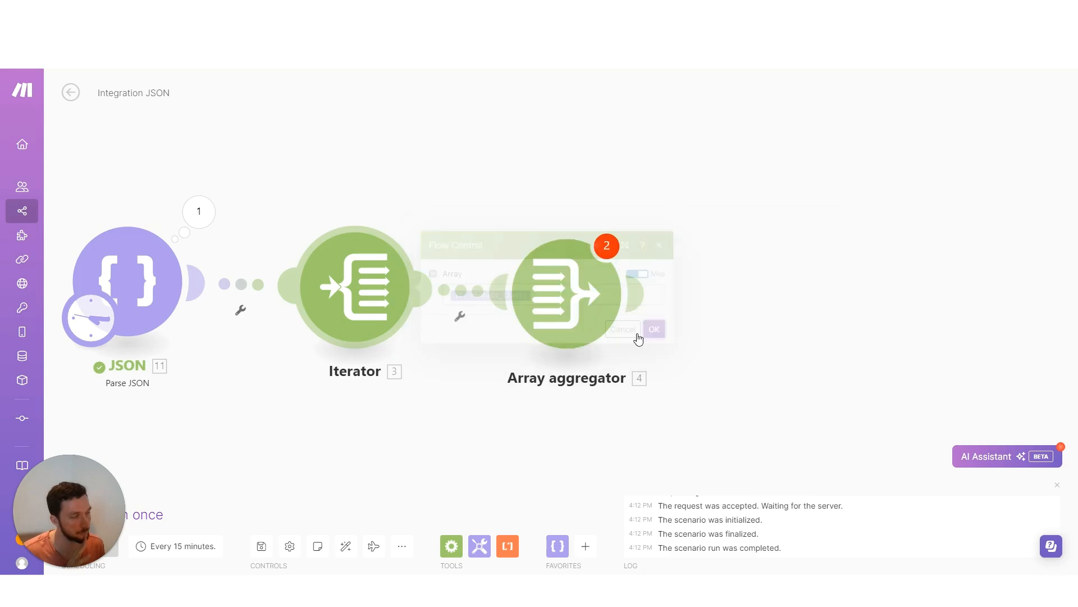
- Delete the Array aggregator module and auto-align the remaining scenario modules
right_click(554, 287)
click(621, 400)
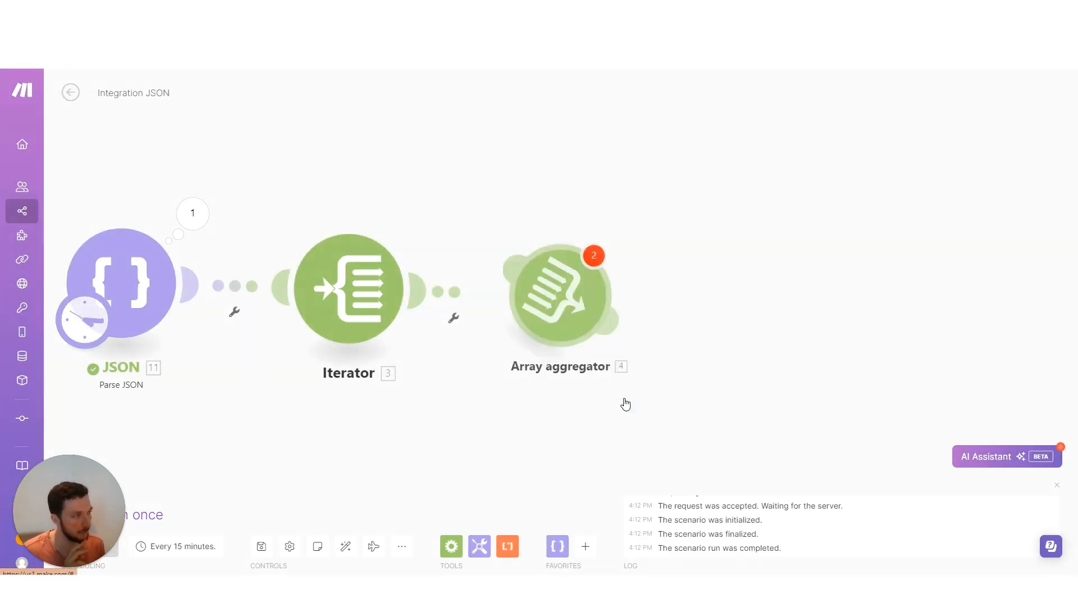
click(352, 550)
- Save the scenario and run it once, overriding the Iterator warnings
click(262, 546)
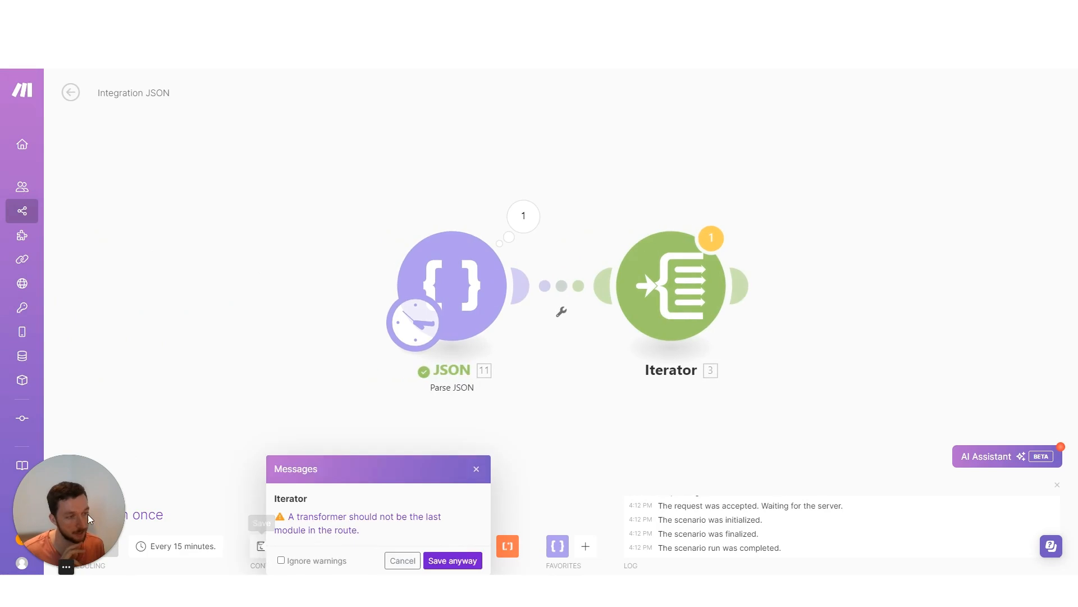
click(475, 560)
click(134, 514)
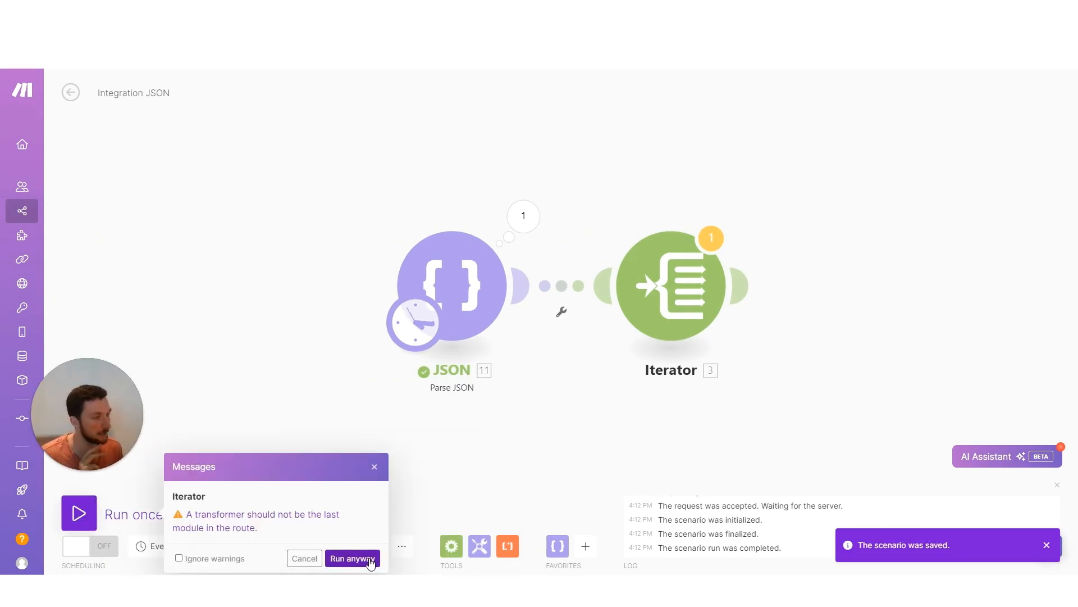
click(352, 558)
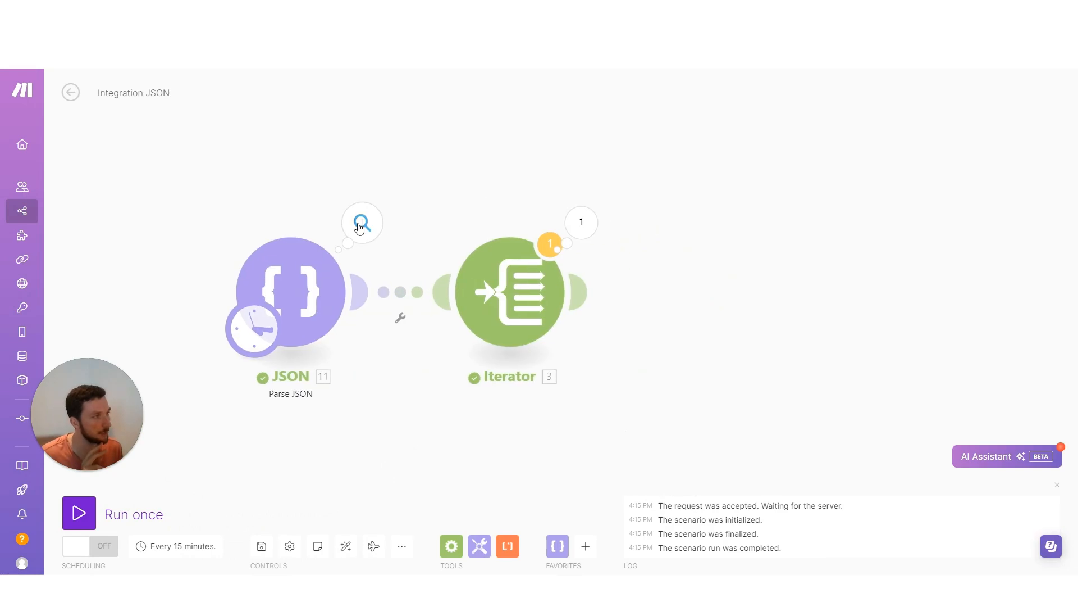
- Examine the contact_list array in the Parse JSON module's output from the new run
click(360, 227)
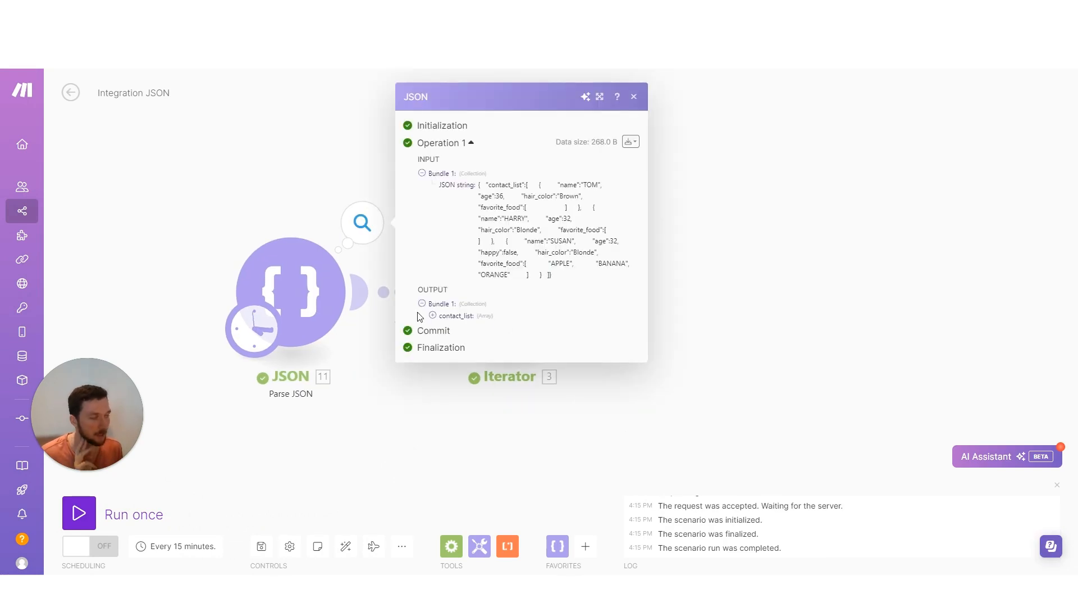
click(449, 315)
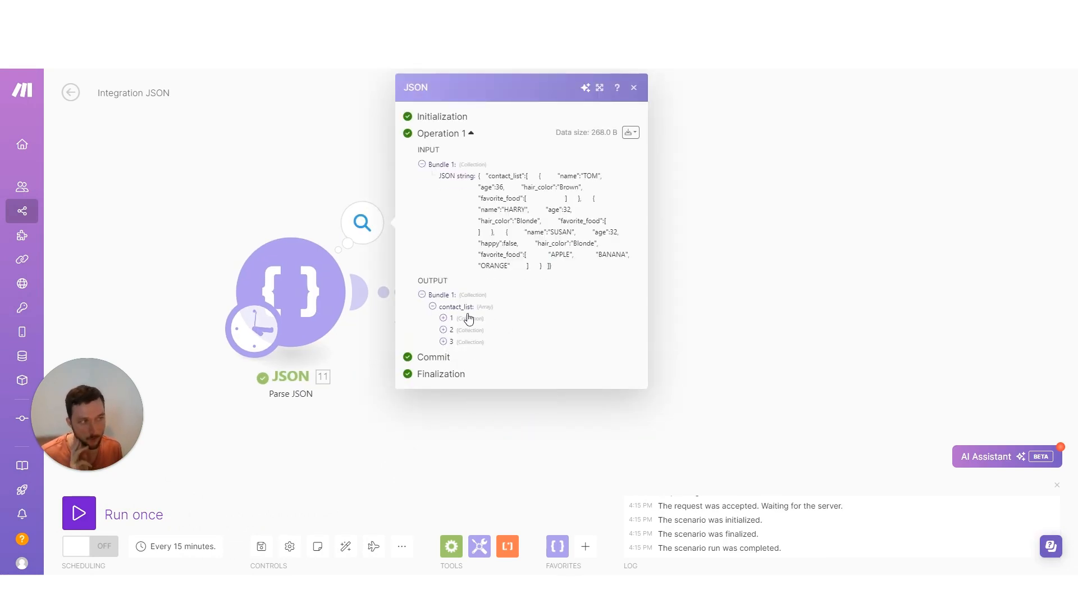
click(366, 429)
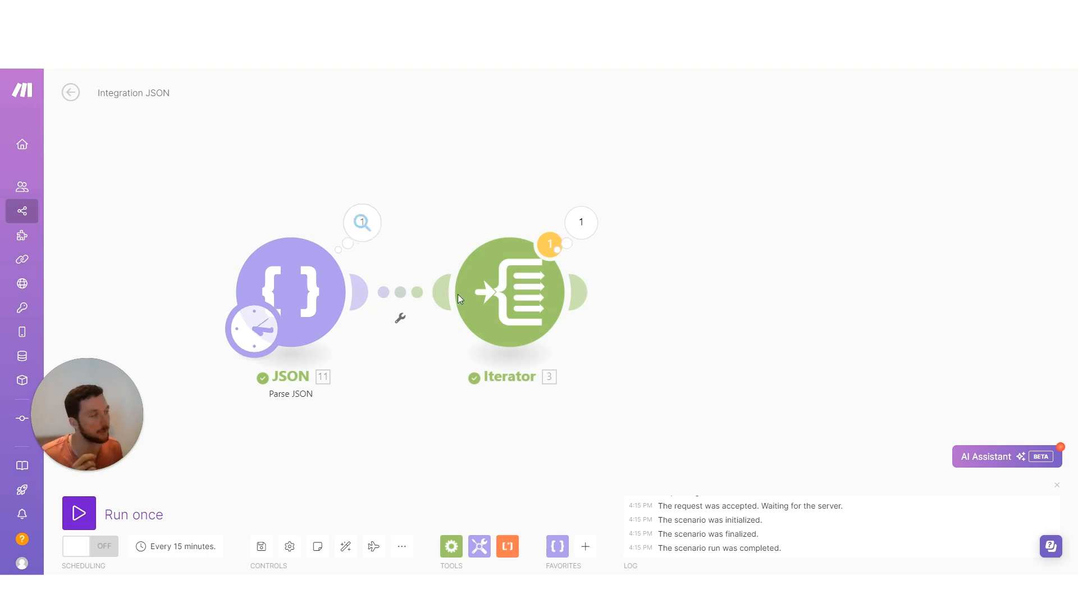
- Inspect the Iterator's run result, expanding its input array and each of the three output bundles
scroll(405, 240, right, 5)
click(441, 218)
click(521, 210)
click(521, 222)
click(518, 236)
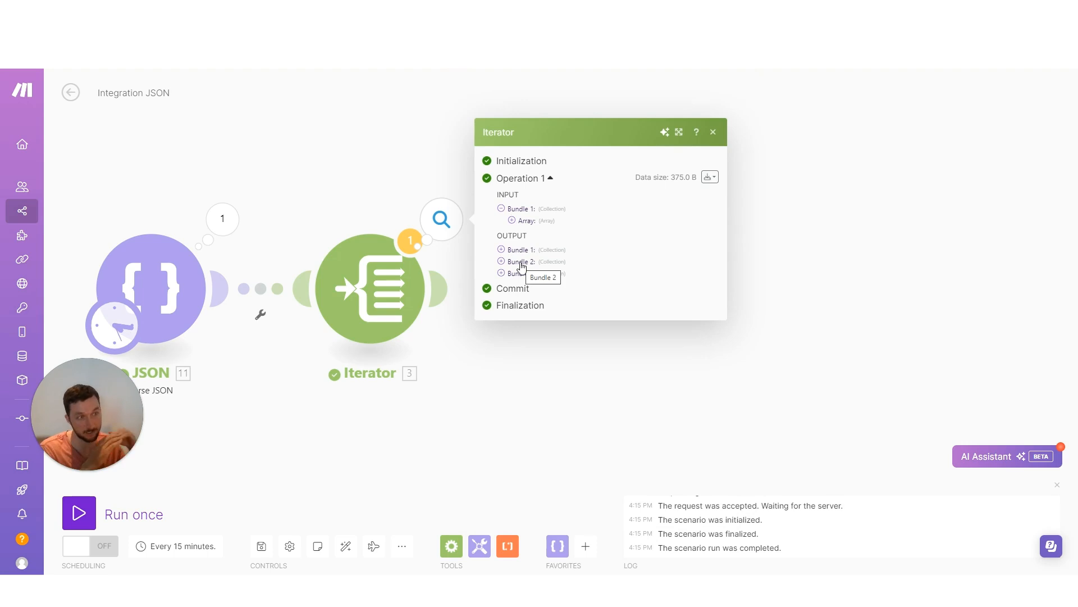
click(522, 220)
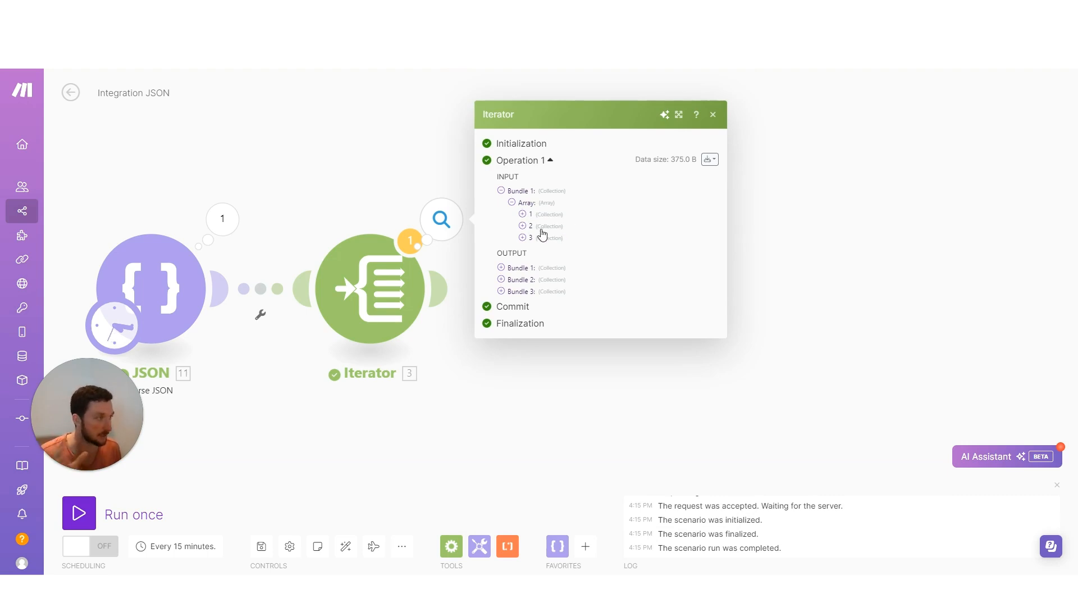
click(520, 269)
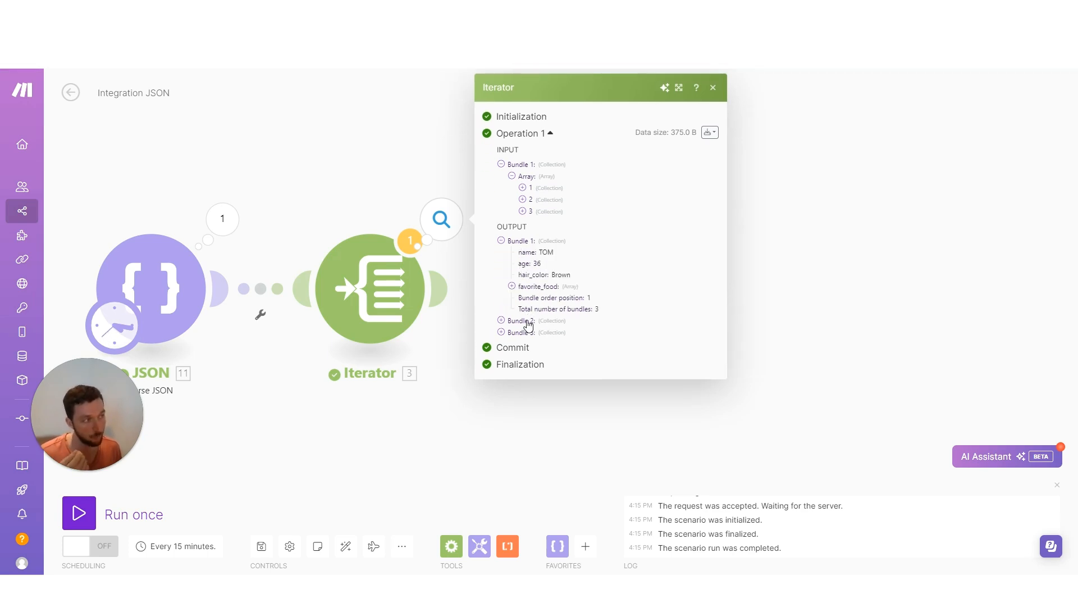
click(524, 321)
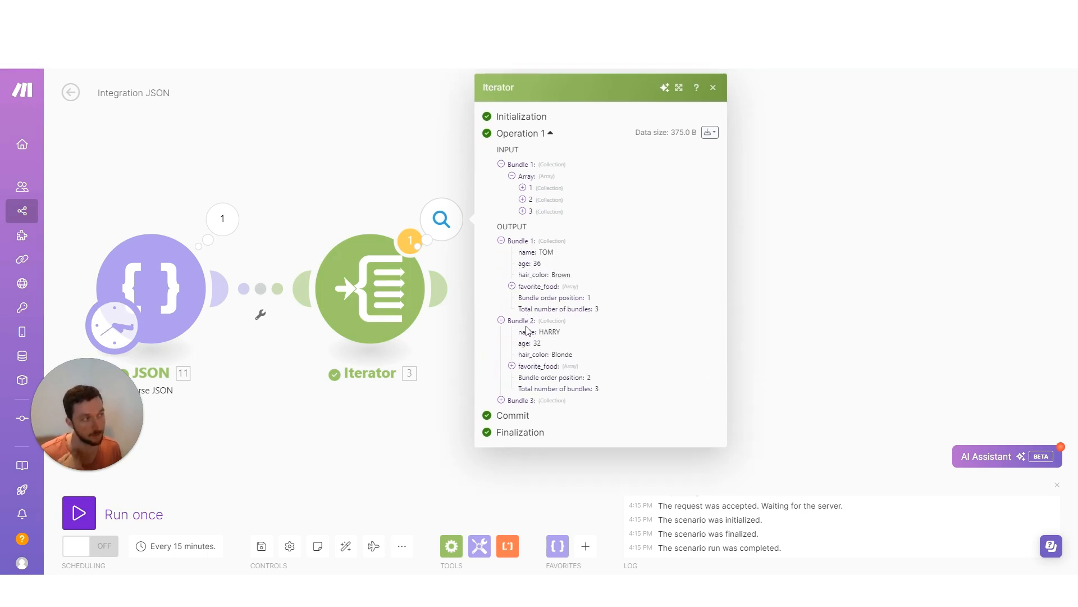
click(539, 400)
click(375, 418)
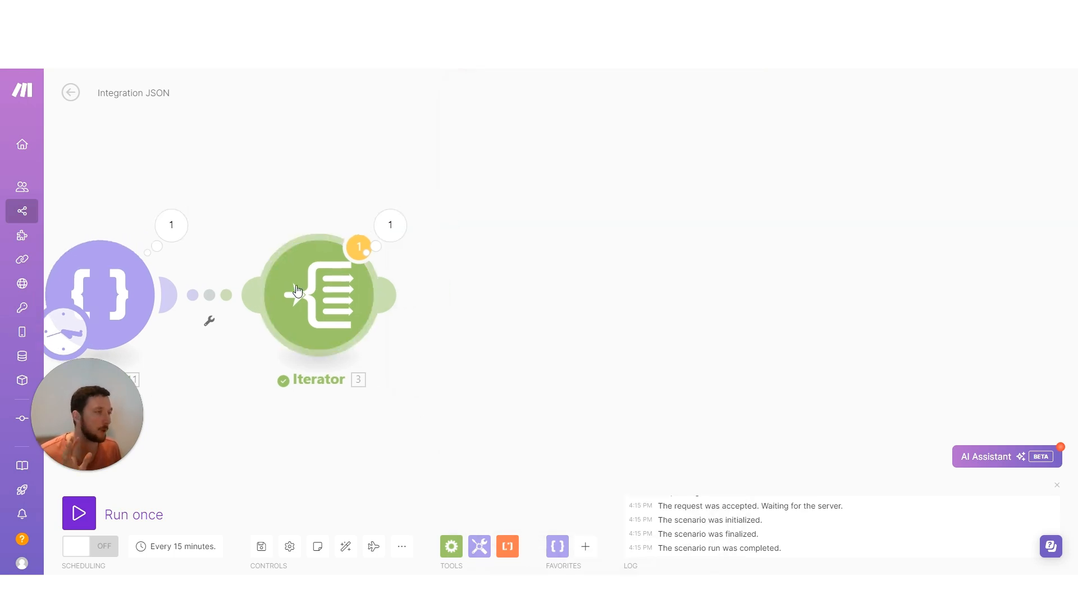
- Add a Set variable module after the Iterator, set its variable name to "name" and examine the values available for mapping
click(479, 545)
click(545, 436)
drag(553, 432, 491, 310)
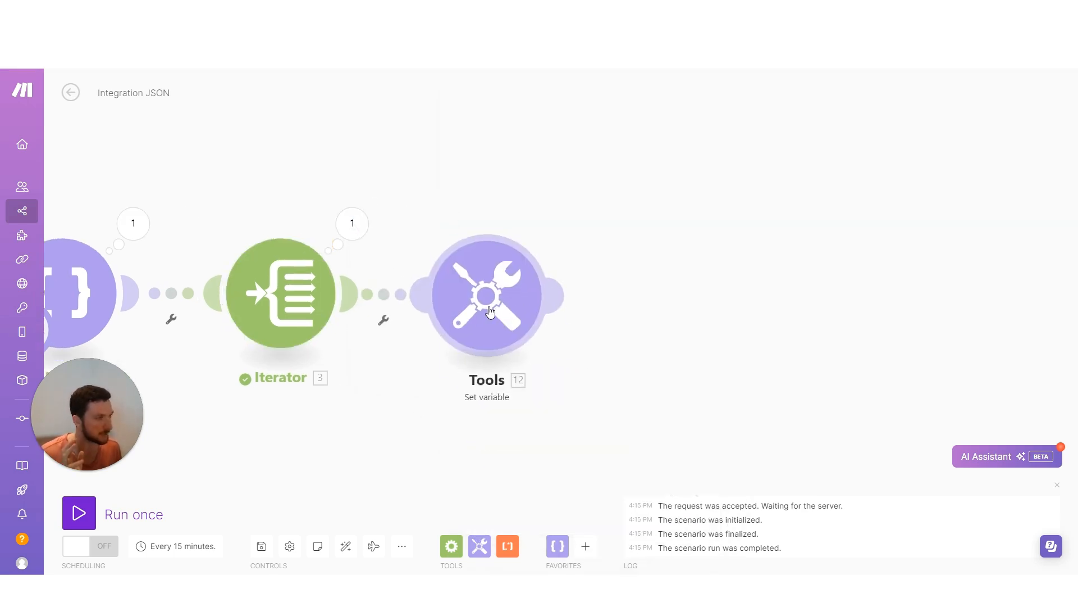
click(490, 311)
click(622, 264)
text(name)
click(706, 351)
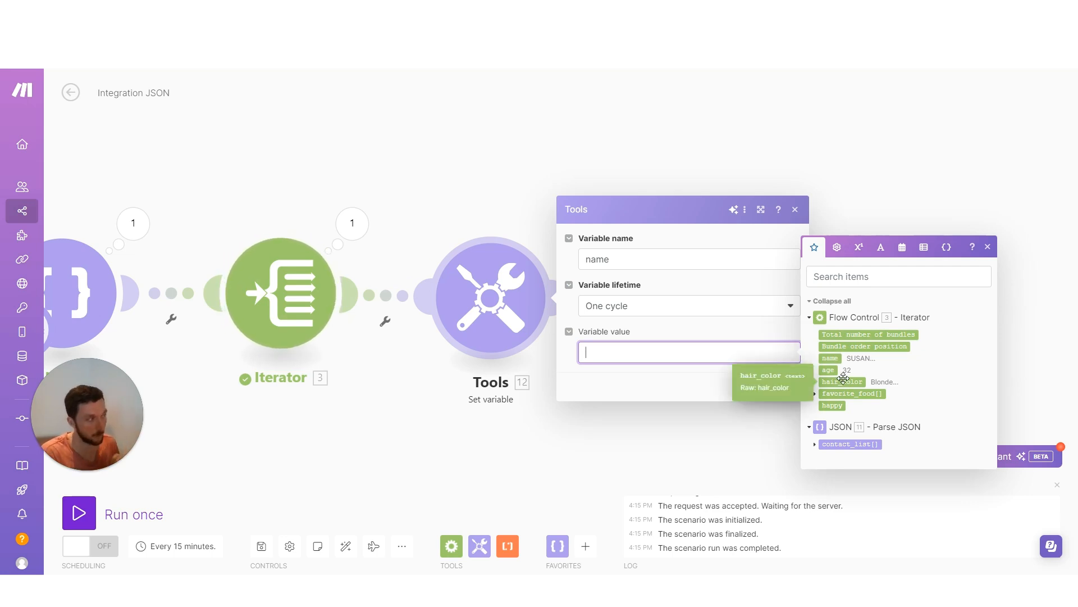
- Unlink the Set variable module, insert another Set variable module between Parse JSON and the Iterator, and auto-align the scenario
click(385, 321)
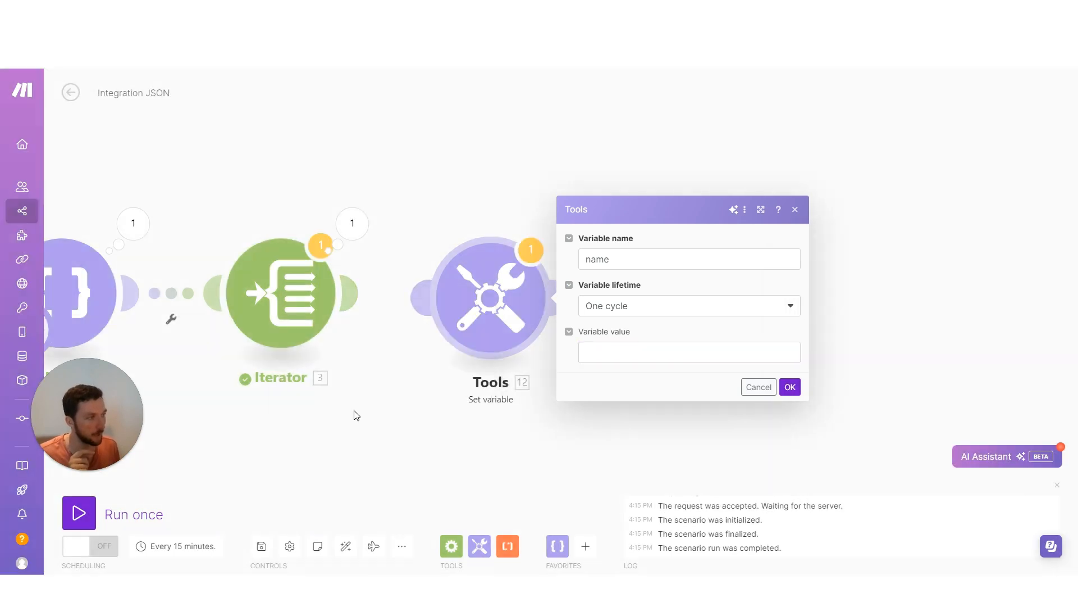
drag(356, 404, 498, 410)
right_click(631, 324)
click(662, 402)
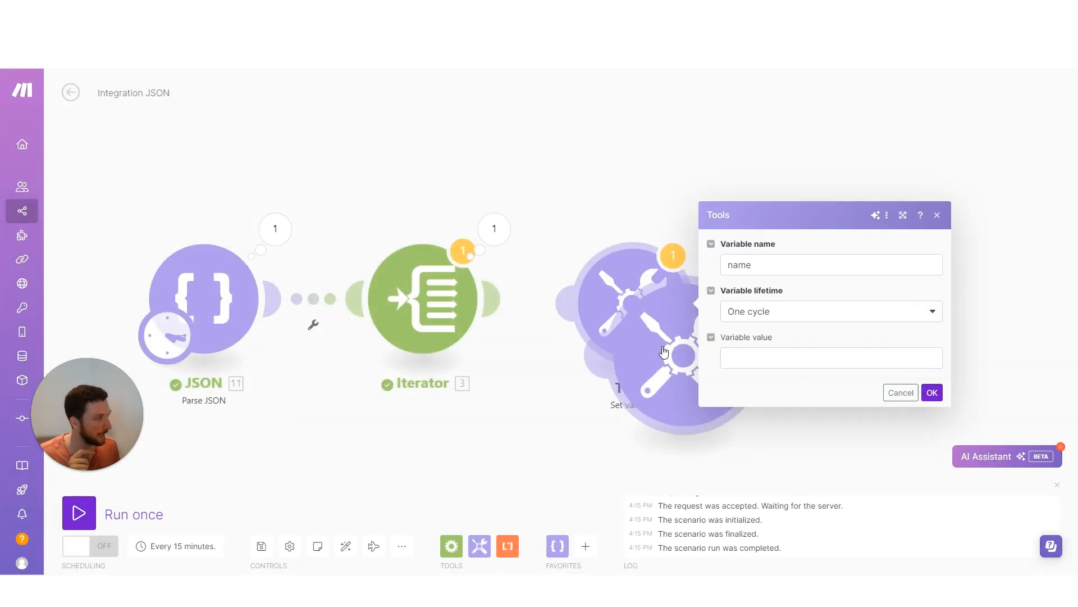
click(289, 294)
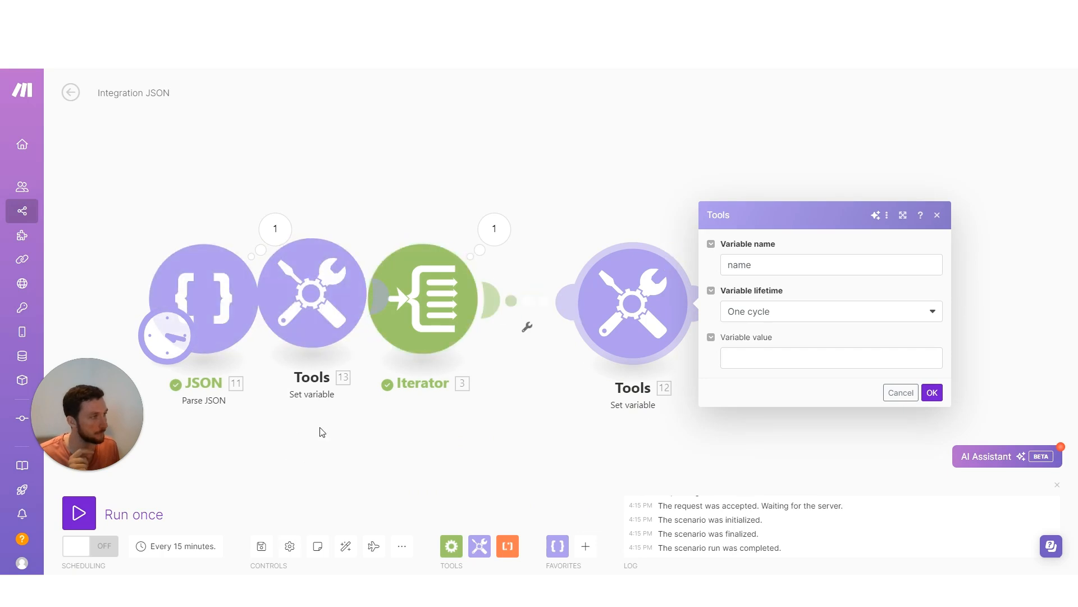
click(346, 546)
- Configure the Set variable module before the Iterator with variable name "contact" and the name field of Parse JSON's contact_list[] as its value
click(360, 294)
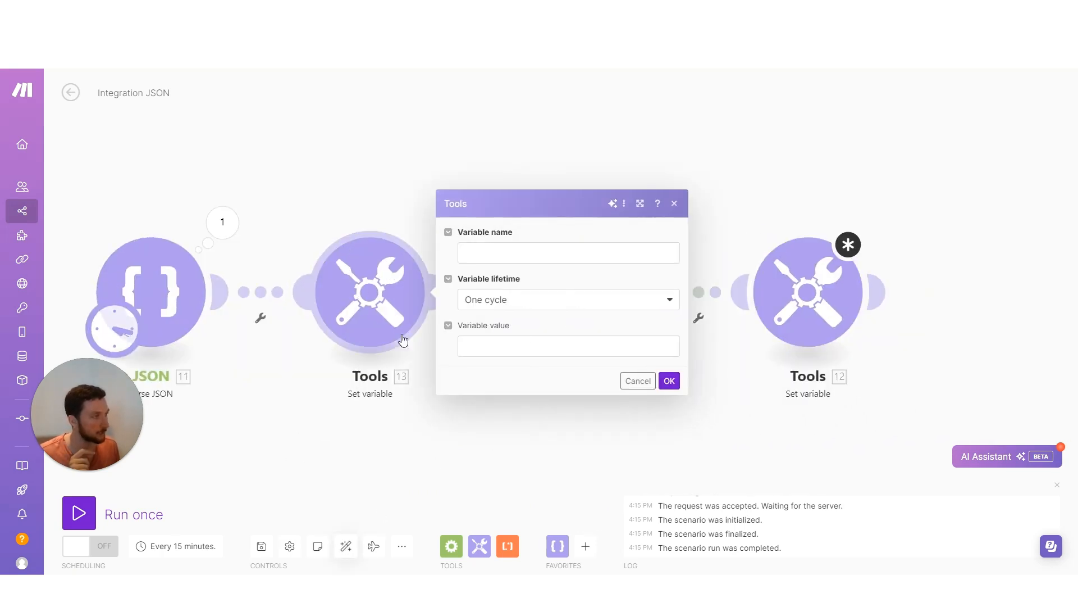
click(522, 351)
click(489, 249)
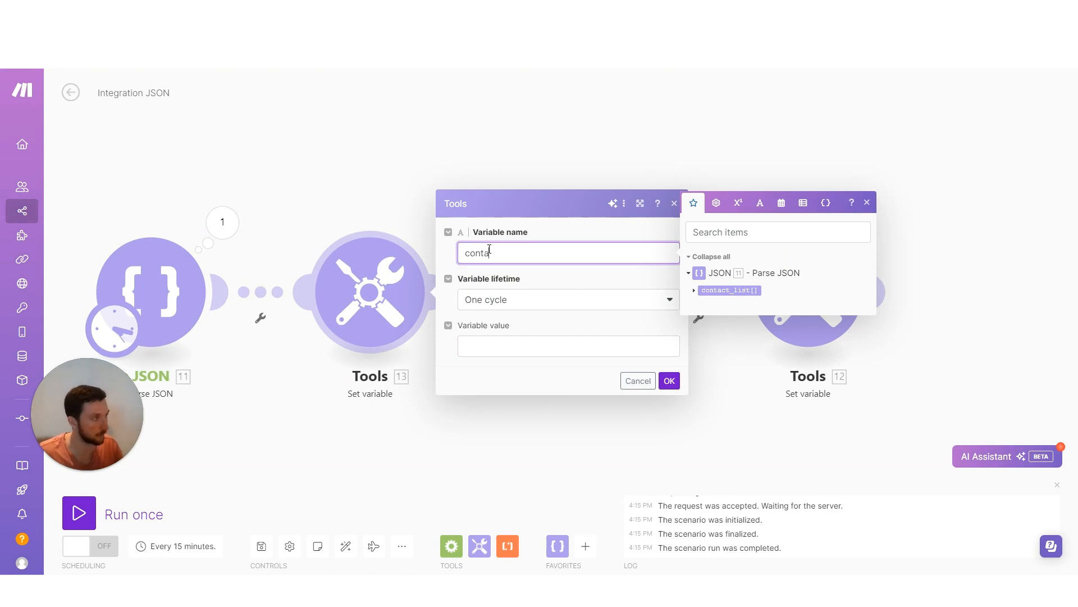
text(contact)
click(581, 344)
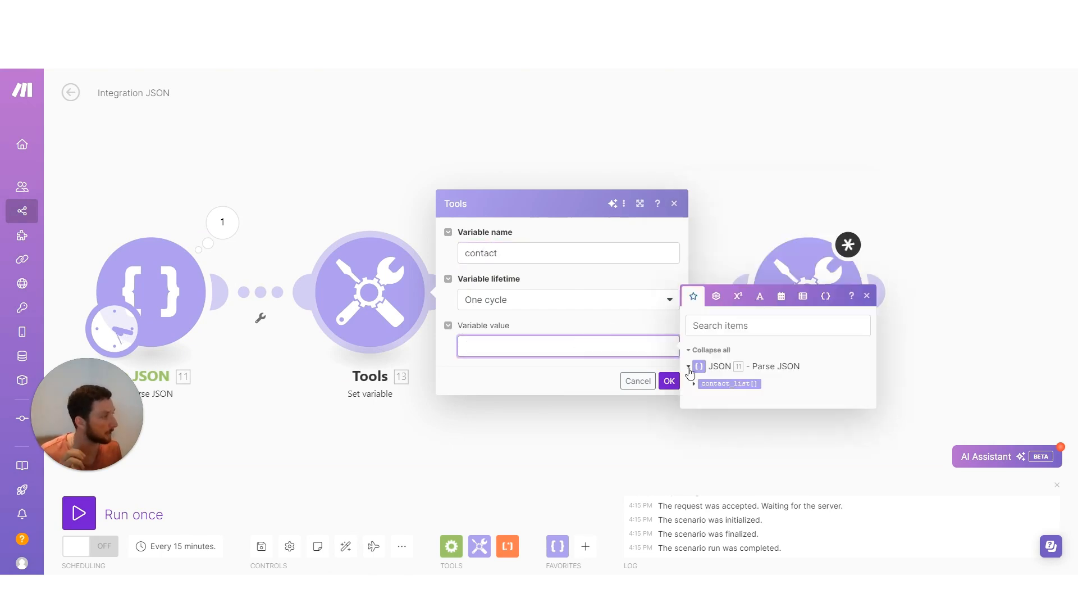
click(694, 384)
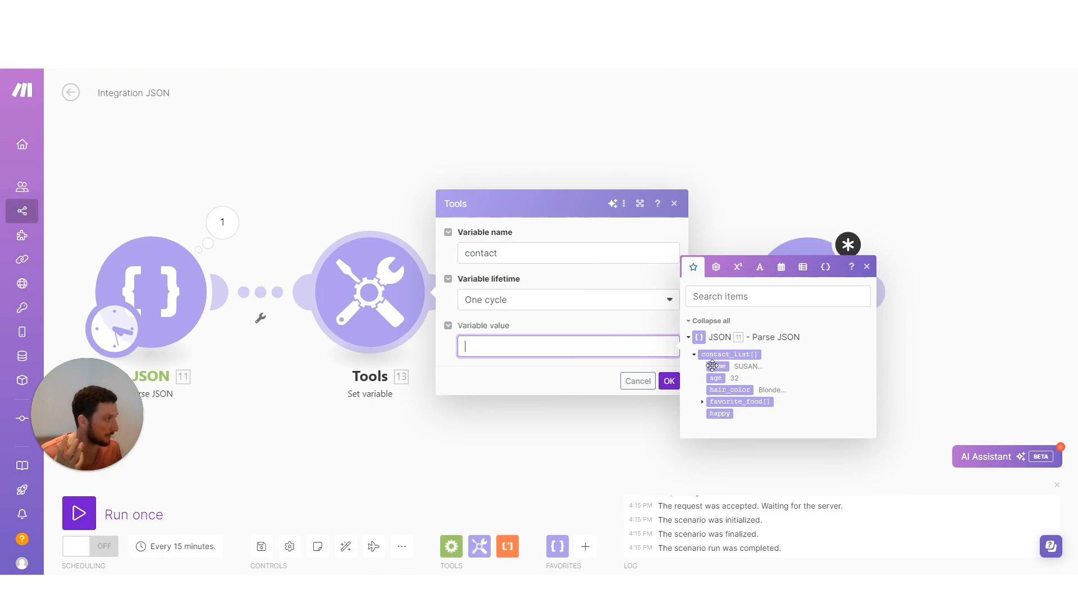
click(711, 365)
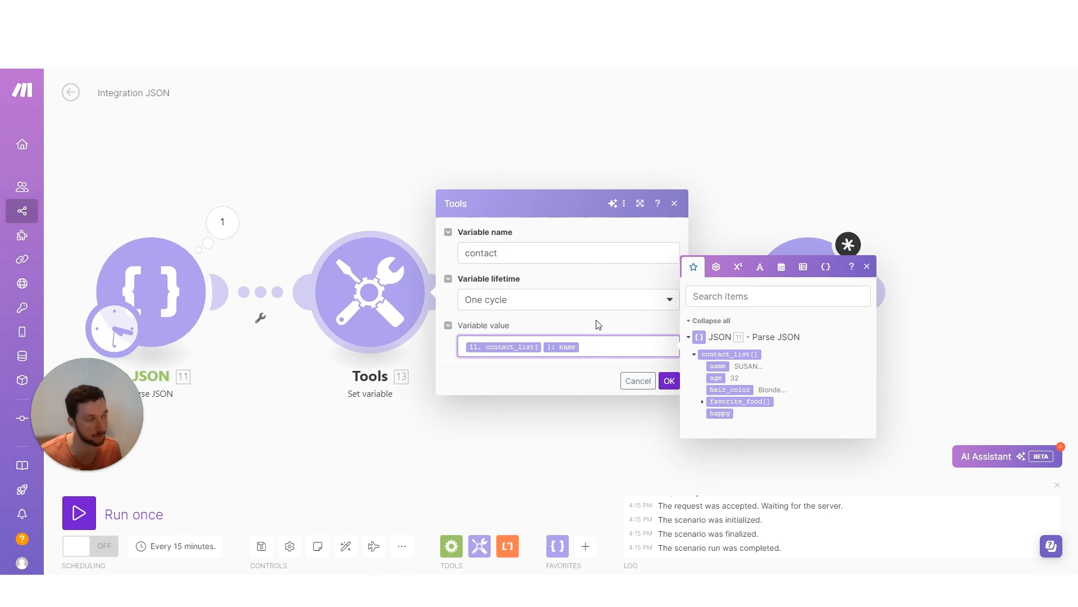
click(669, 381)
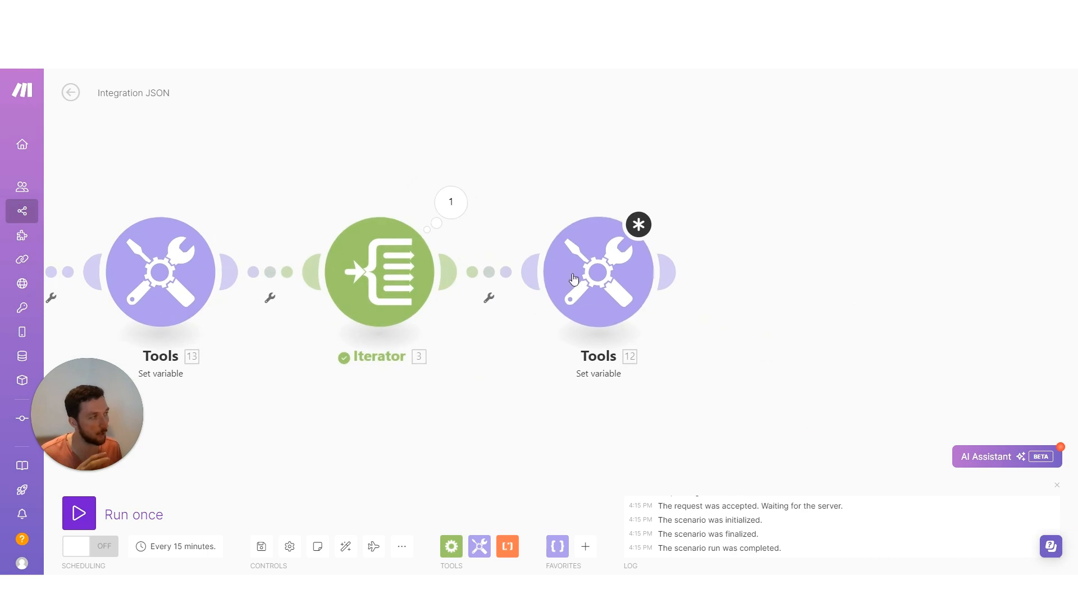
- Map the Iterator's name field as the variable value of the last Set variable module
click(557, 284)
click(729, 330)
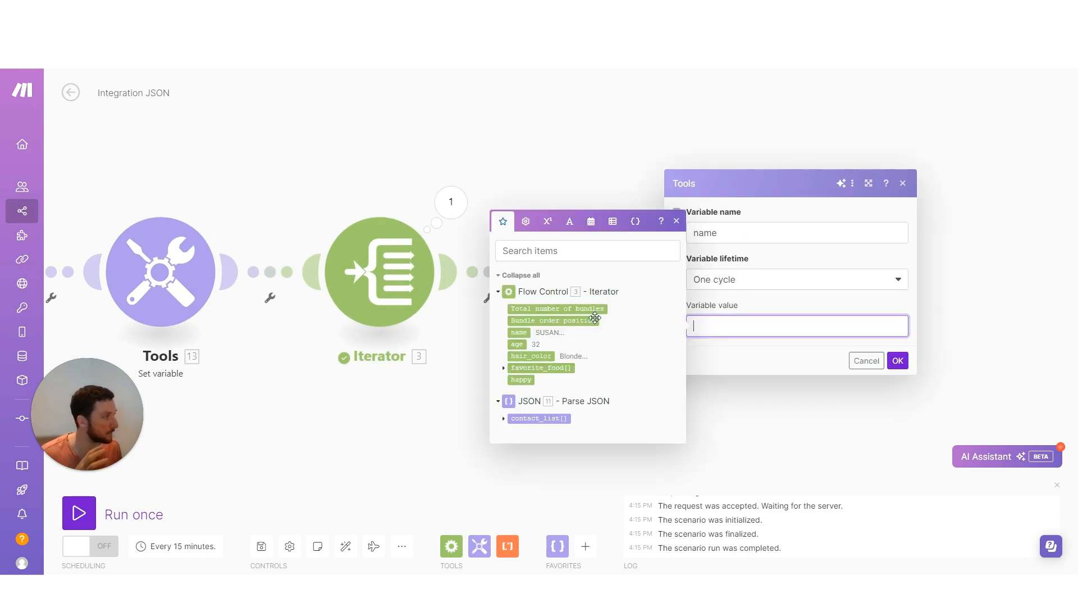
click(518, 332)
click(901, 364)
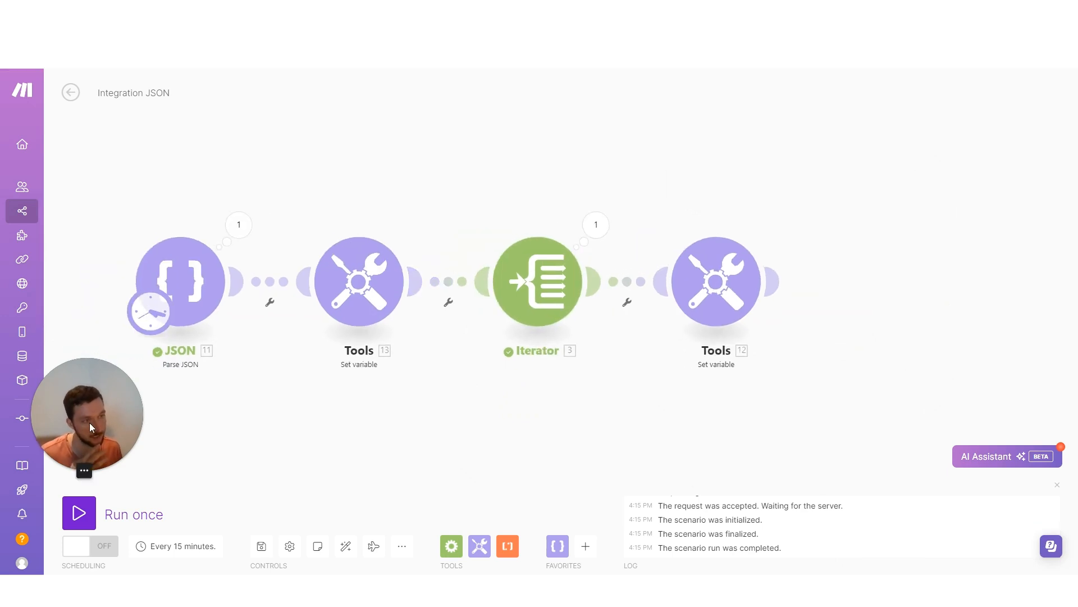
- Run the scenario once and inspect the contact_list array from Parse JSON and the result of the first Set variable module
click(78, 512)
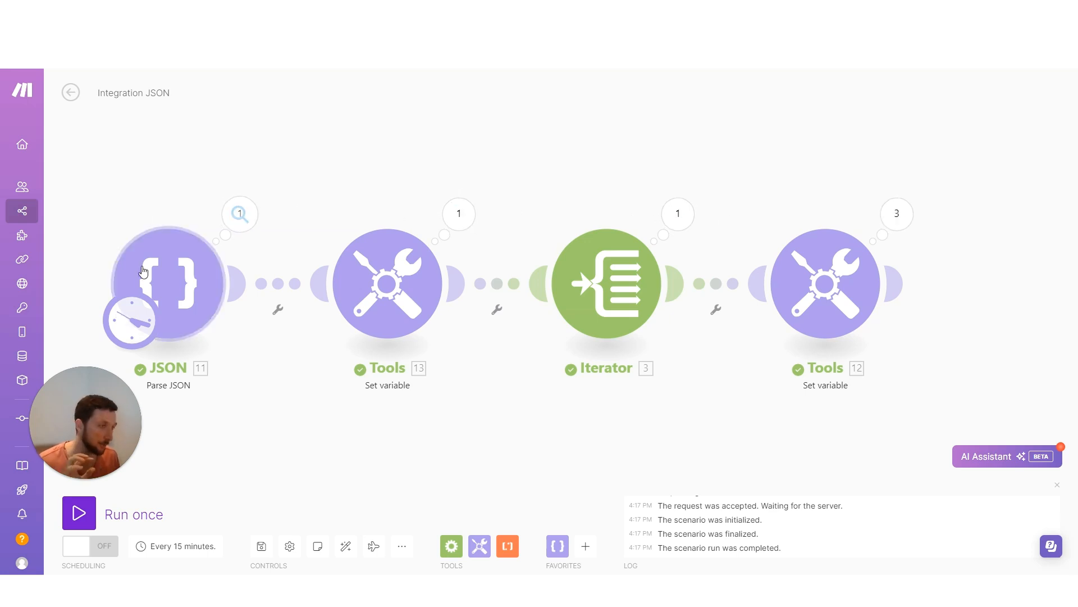
click(240, 224)
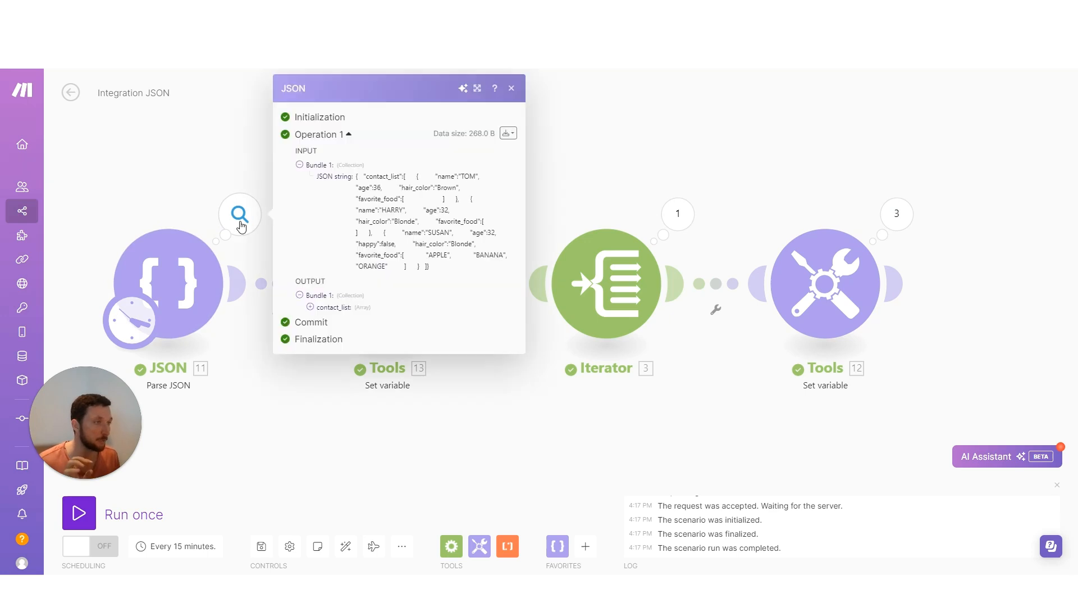
click(341, 310)
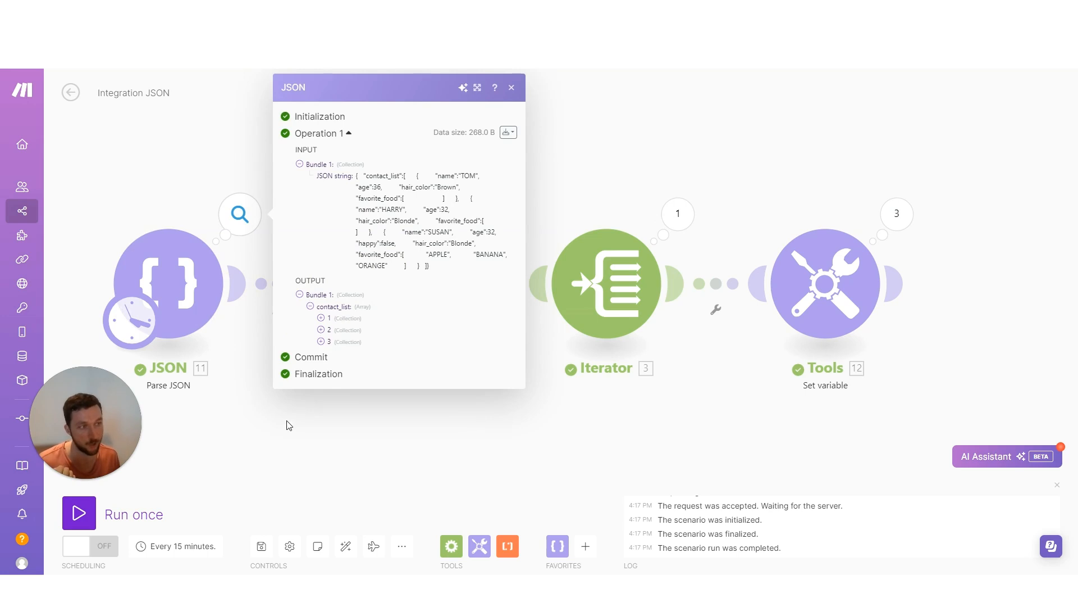
click(429, 424)
drag(428, 424, 332, 419)
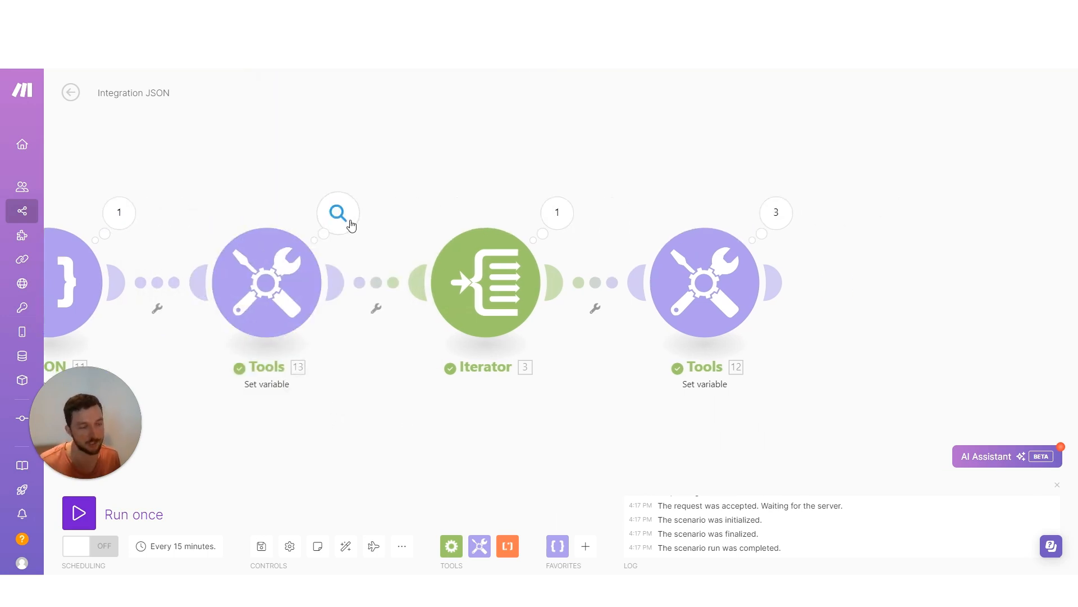
click(349, 222)
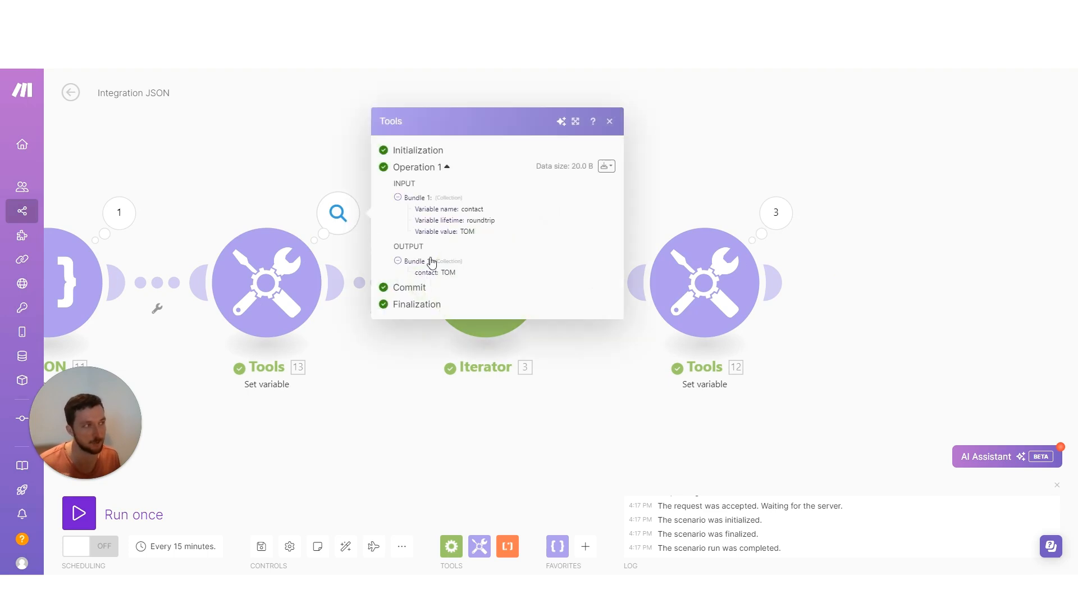
- Try mapping hair_color from contact_list[] as the contact variable's value, and restore the name mapping
click(266, 280)
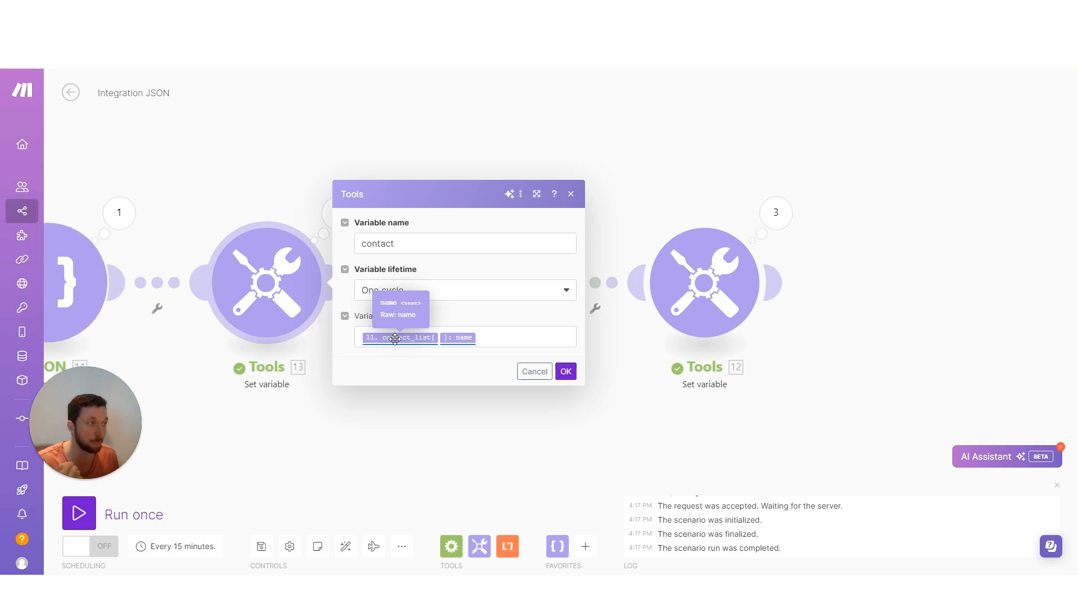
click(445, 336)
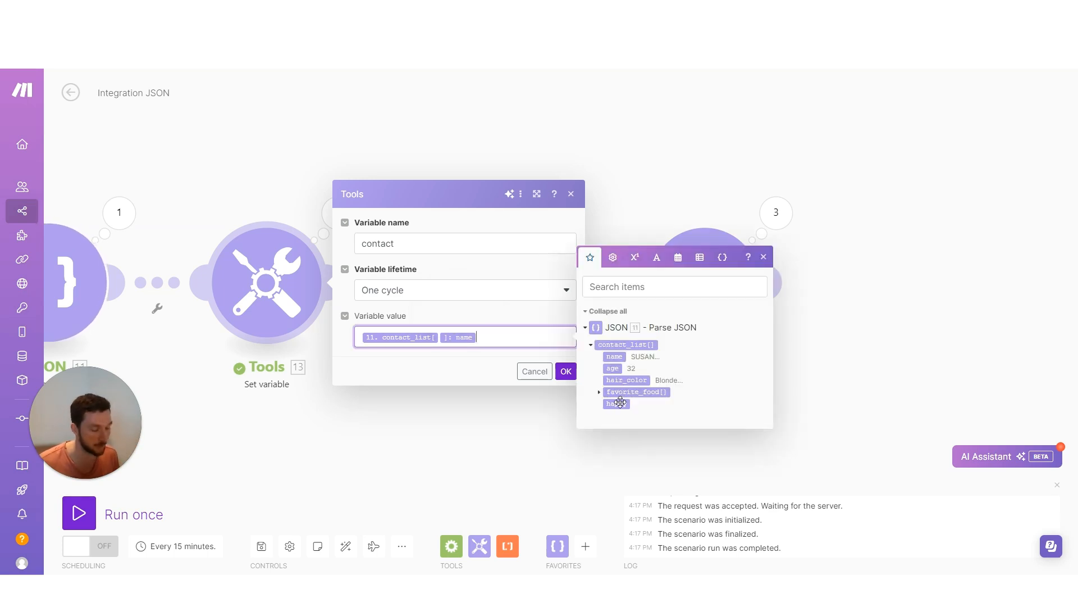
key(BackSpace)
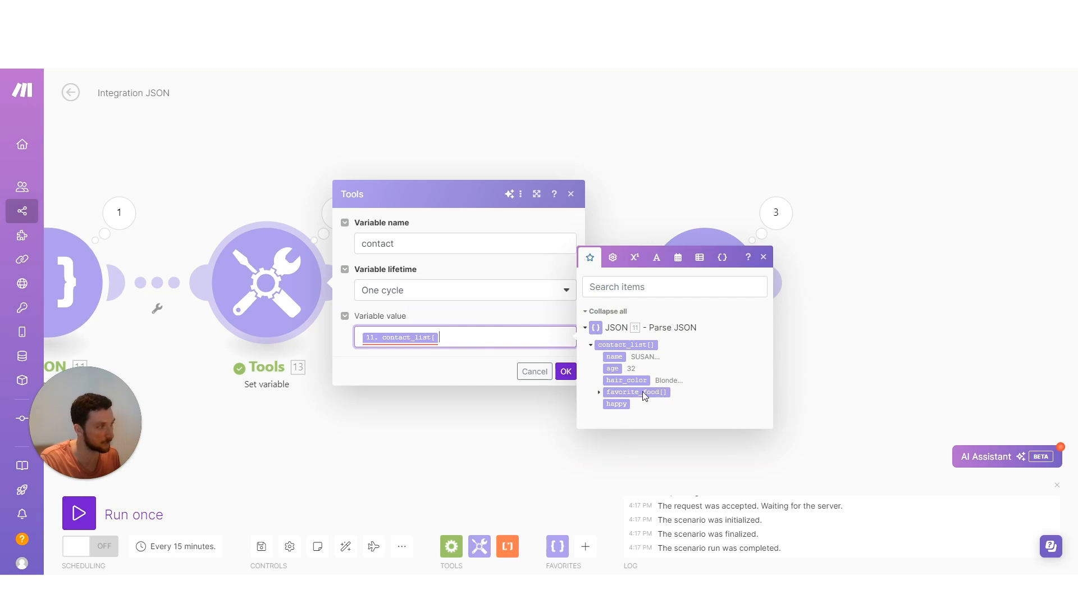
click(626, 381)
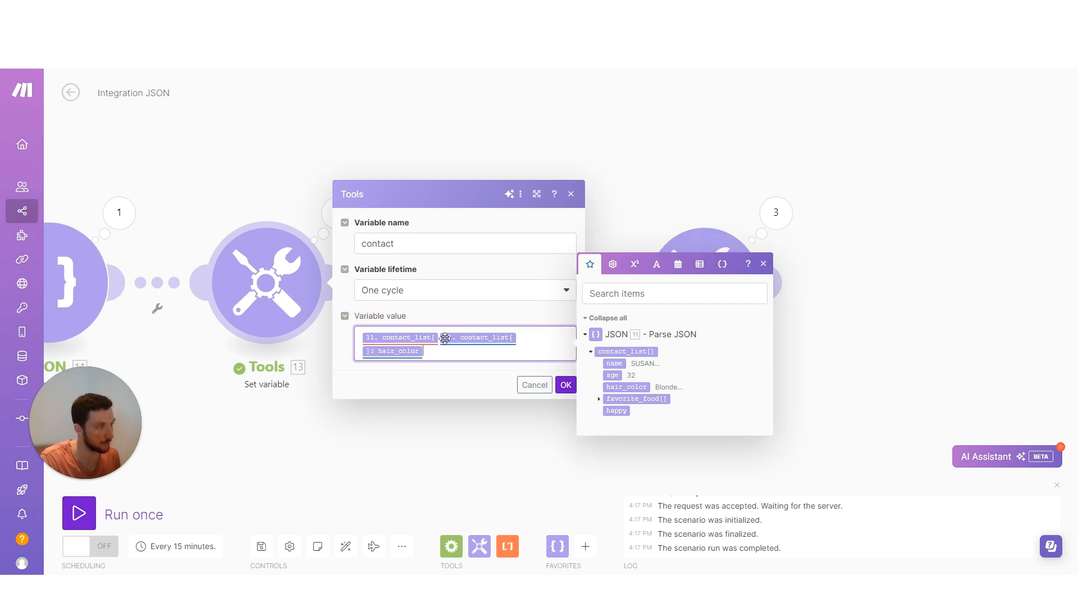
key(BackSpace)
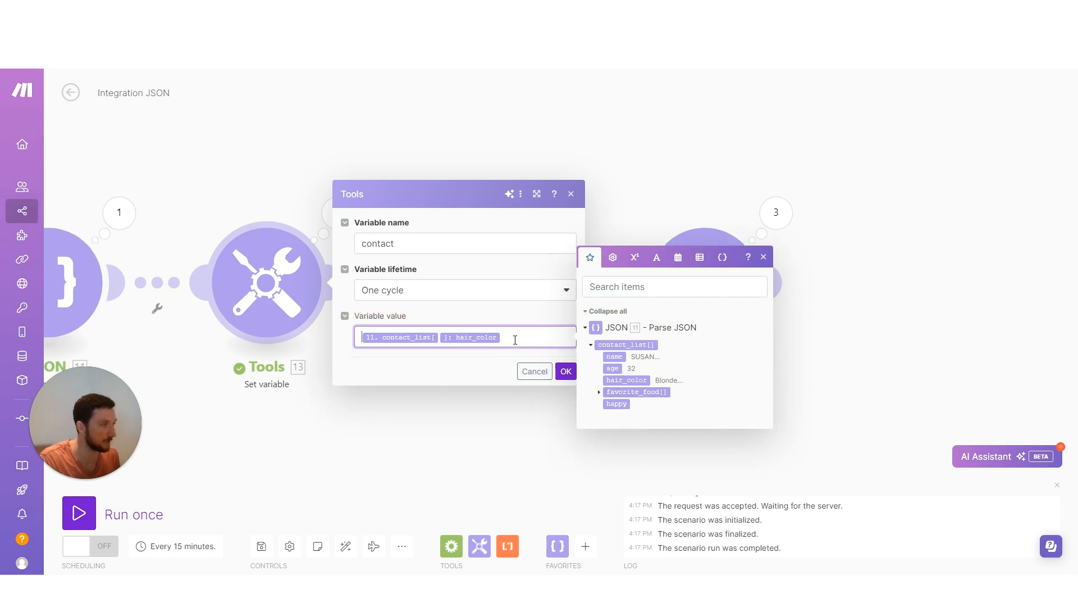
key(BackSpace)
key(BackSpace)
click(614, 356)
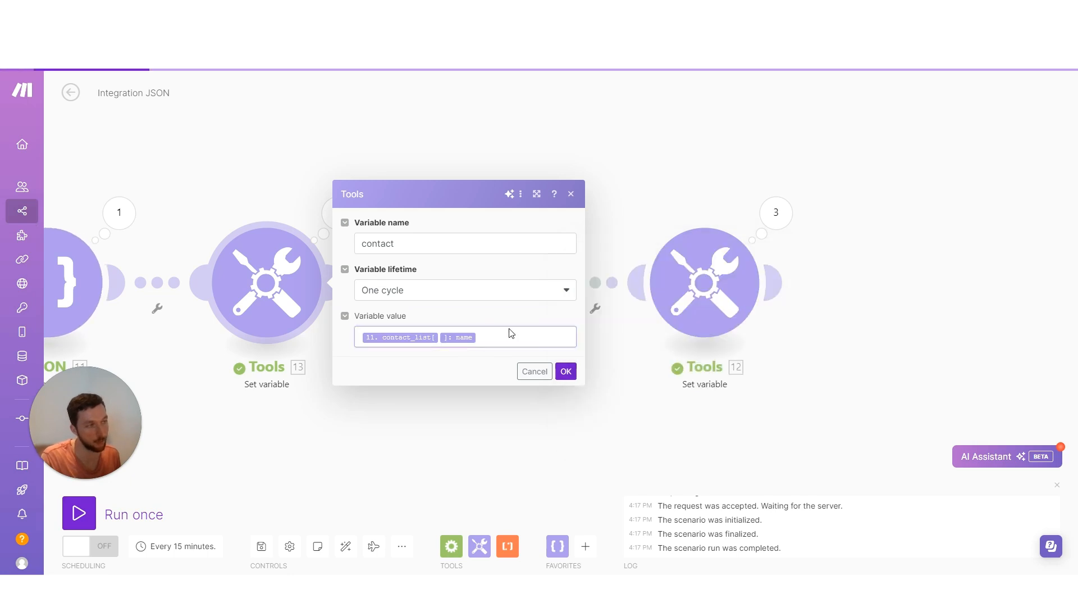
click(566, 372)
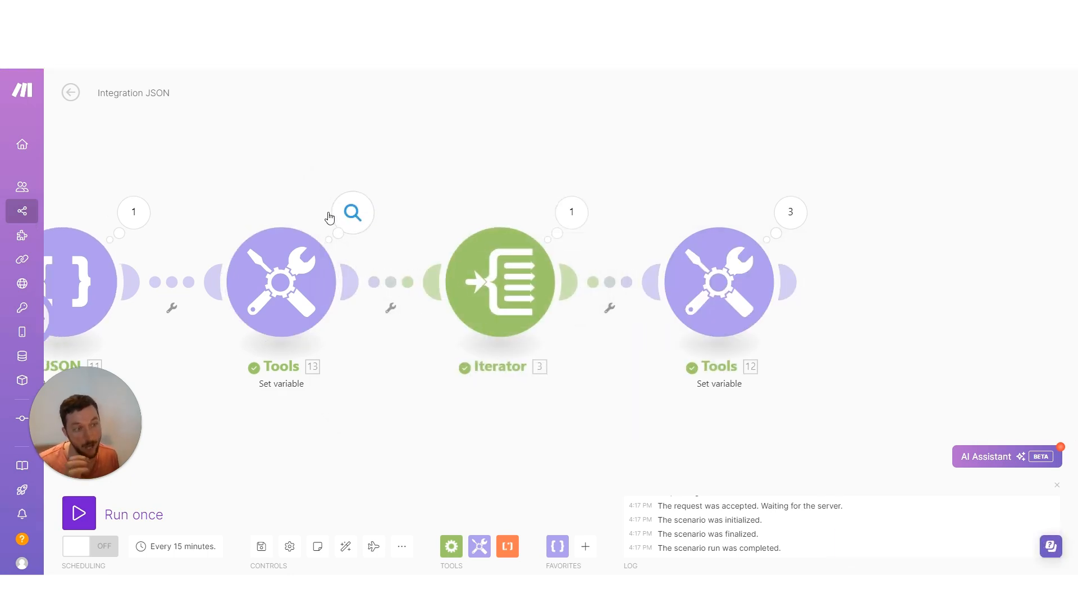
- Check the contact variable's run result and add index 2 to contact_list[] in its value mapping
click(337, 216)
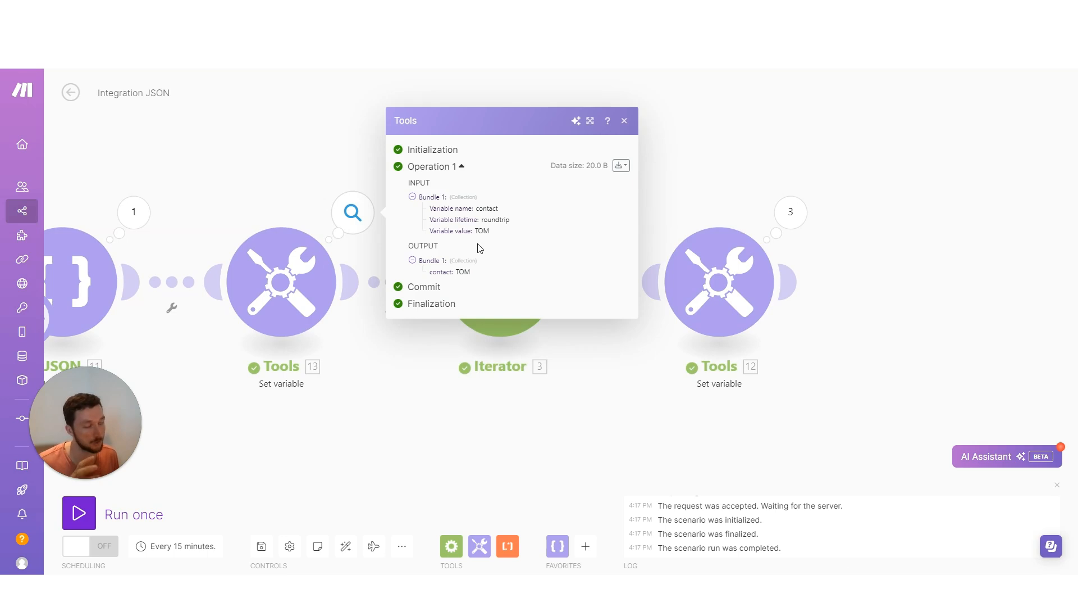
click(329, 310)
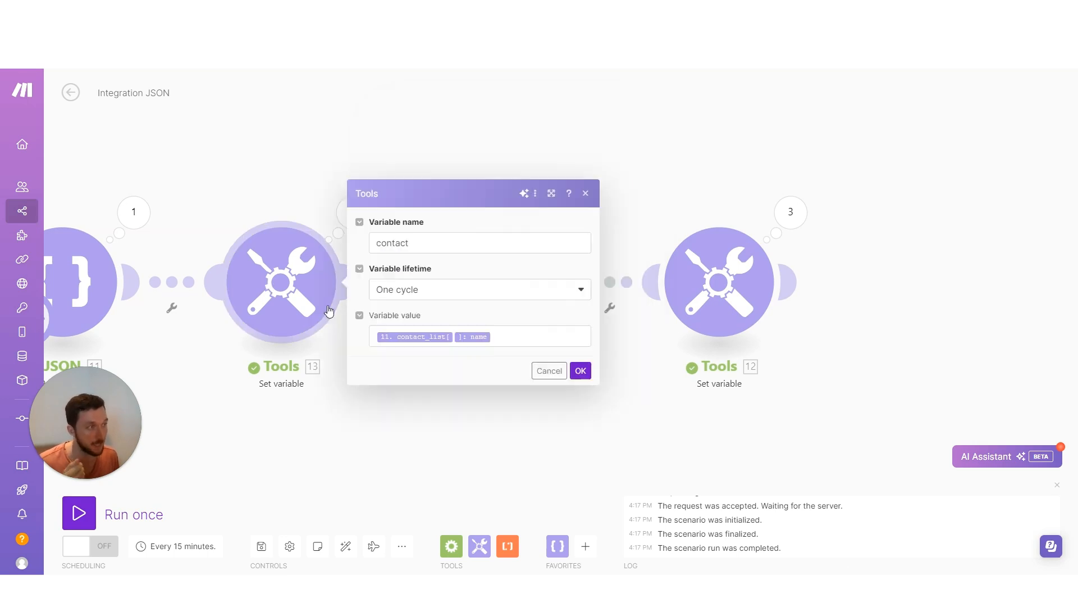
click(455, 337)
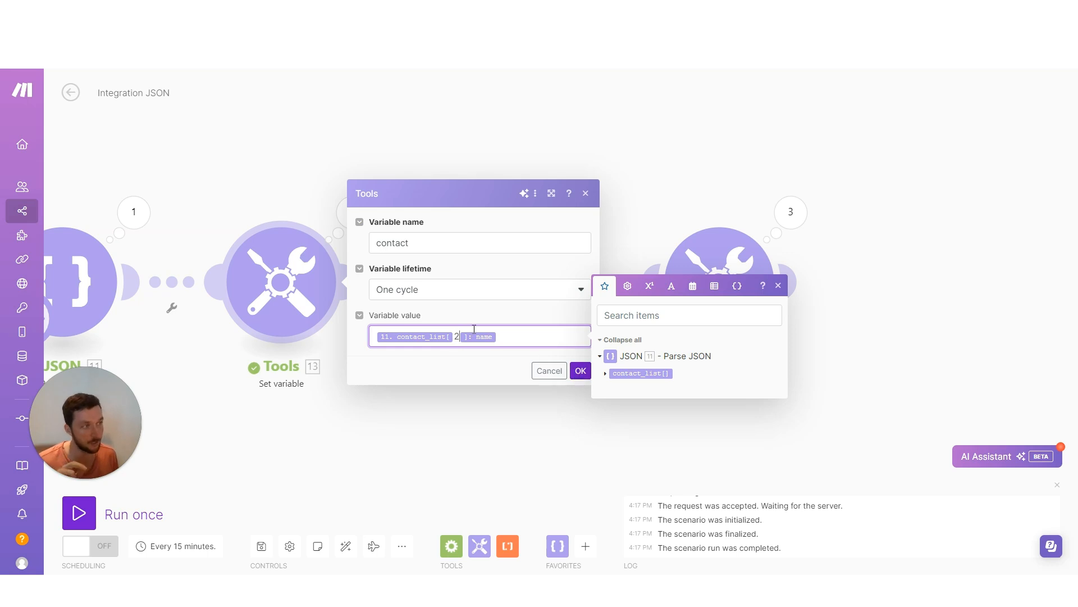
click(580, 370)
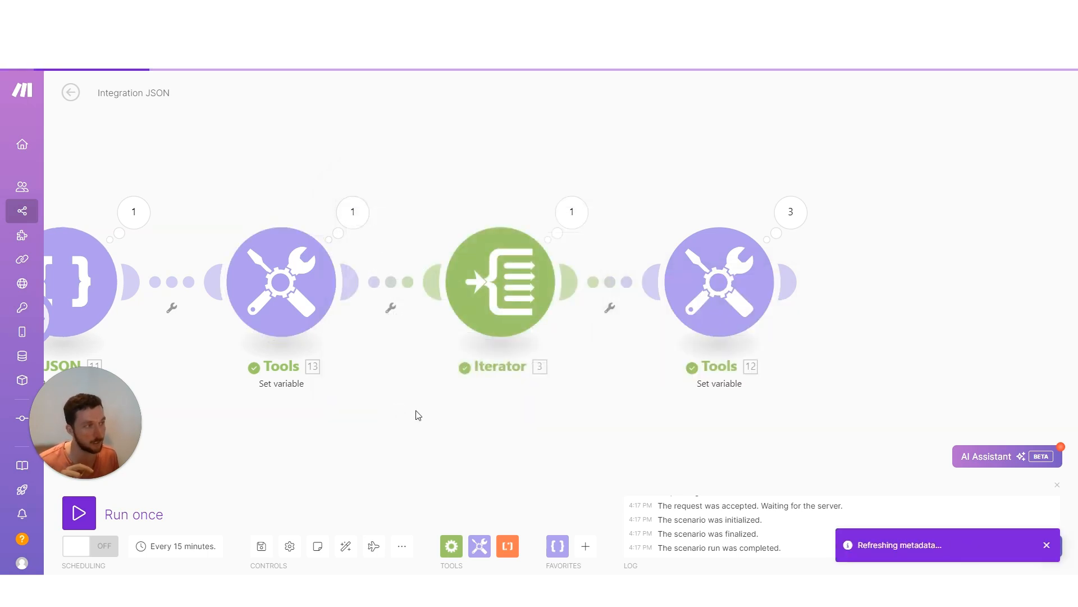
- Run the scenario again and compare the contact variable's output with the three expanded contact_list items in Parse JSON's output
click(79, 513)
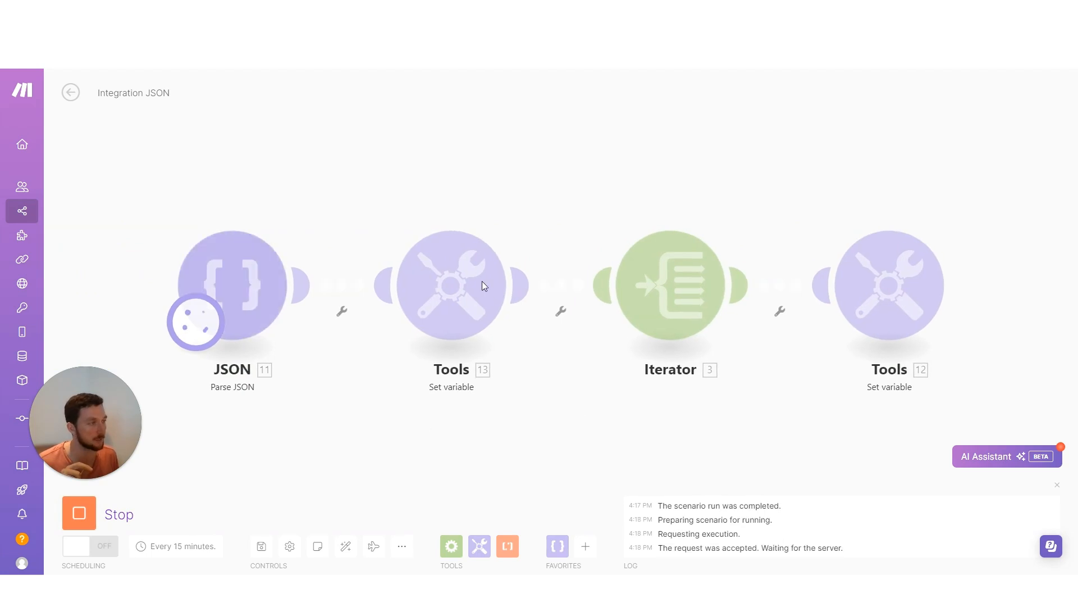
click(536, 232)
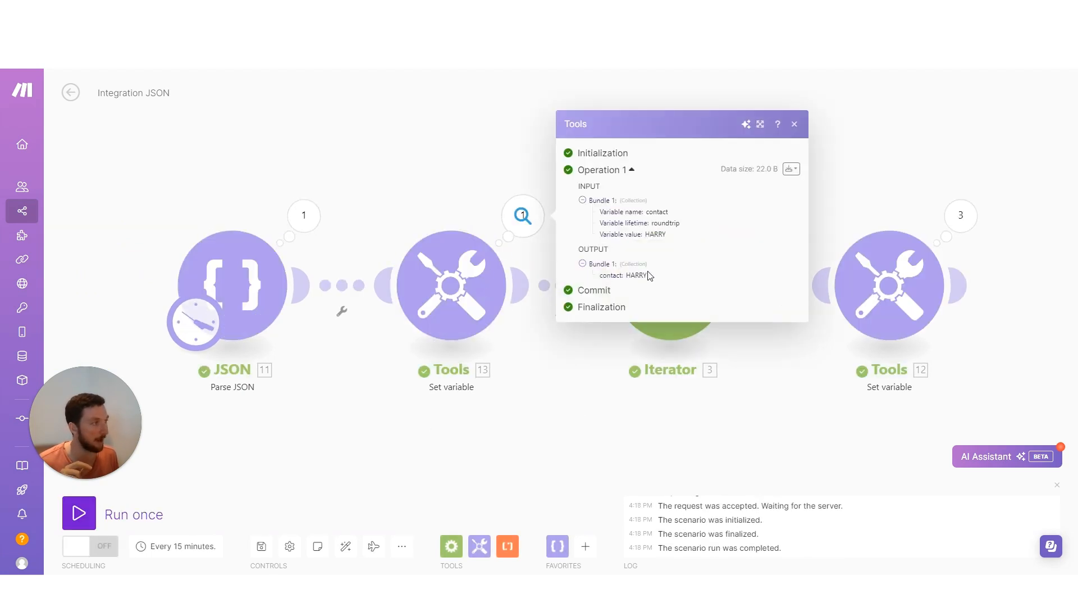
click(304, 215)
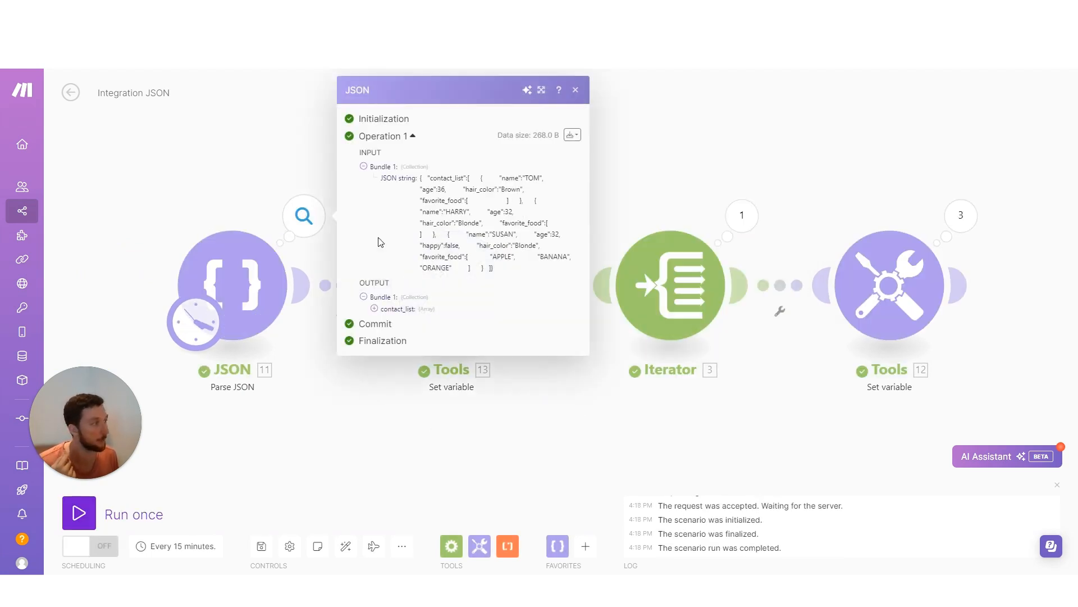
click(398, 309)
click(409, 330)
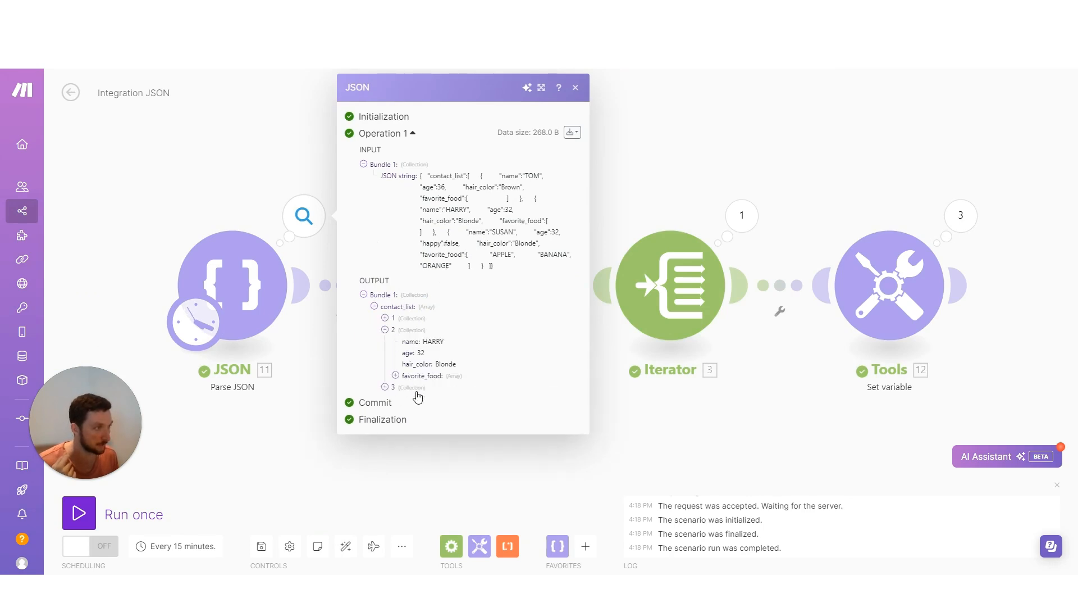
click(414, 388)
click(412, 318)
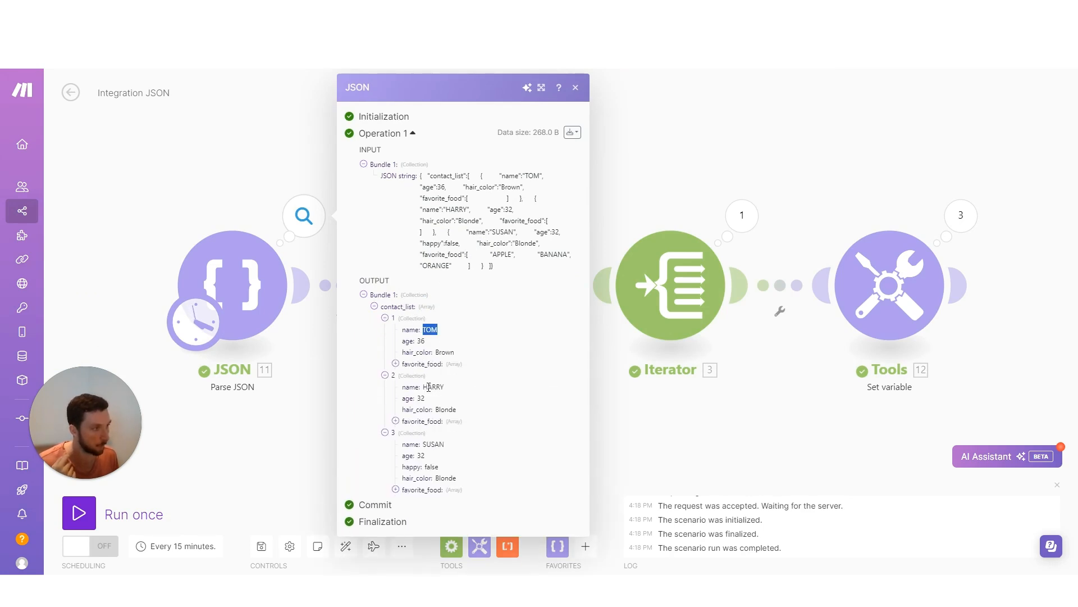
- Review the contact Set variable module's mapping, clone the module and attach the copy to a Router after Parse JSON
drag(707, 426, 478, 411)
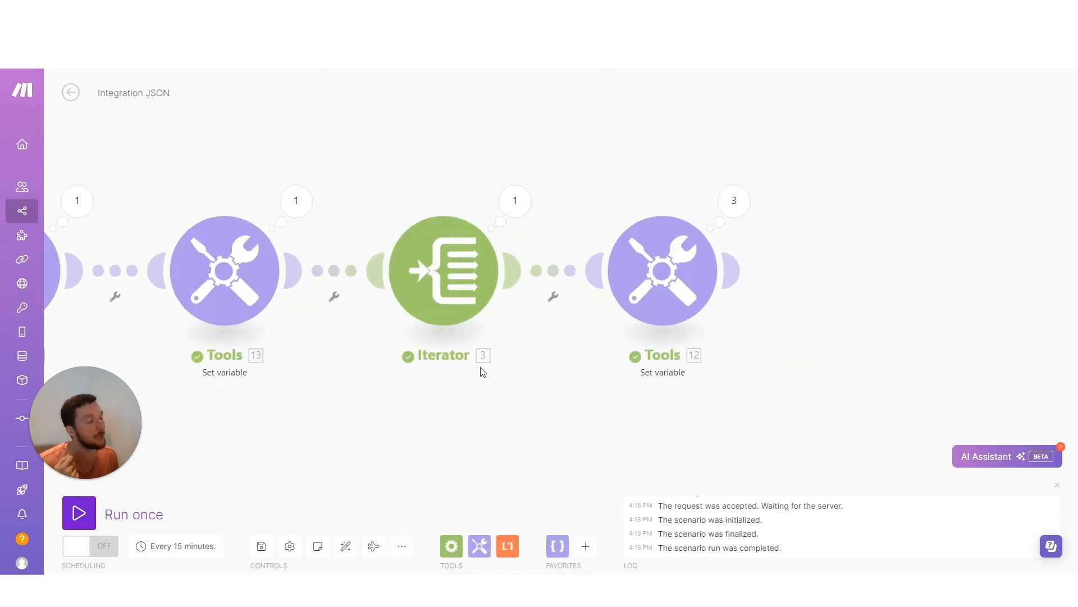
click(289, 202)
click(236, 263)
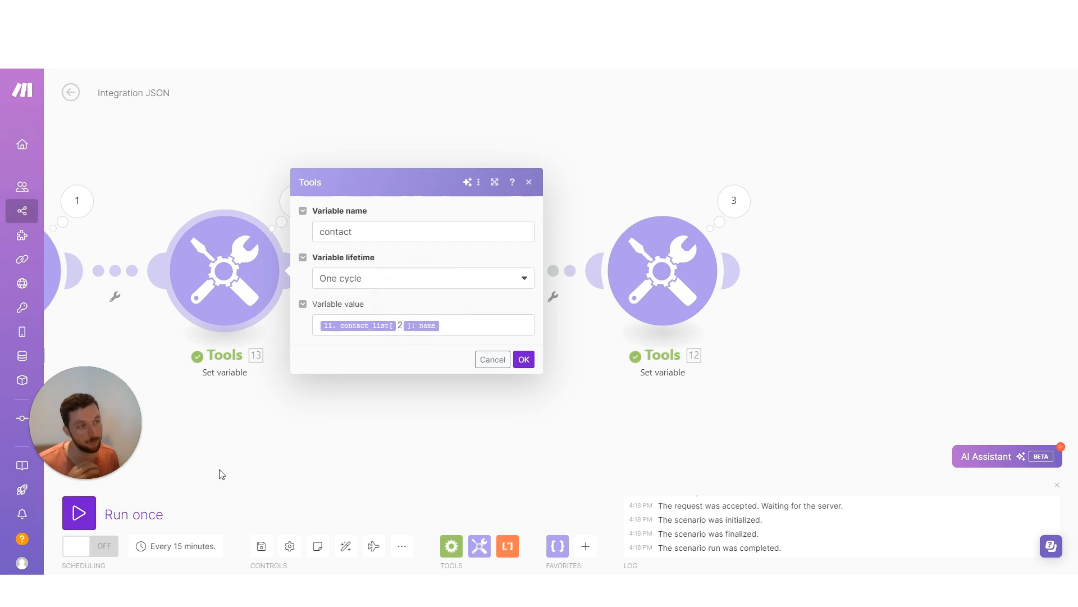
click(240, 431)
right_click(319, 218)
click(353, 301)
click(241, 363)
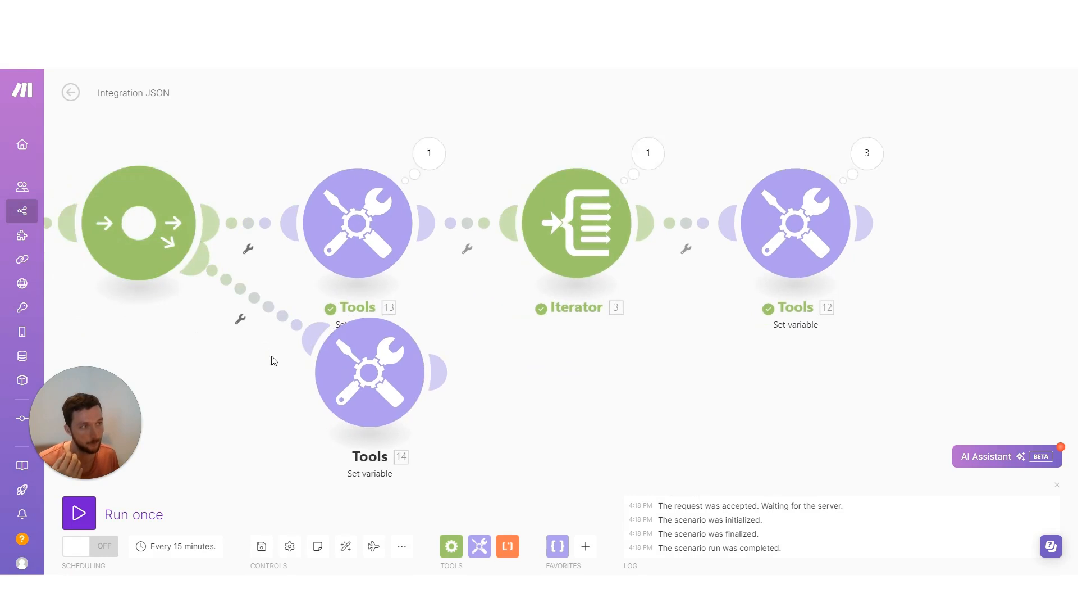
- Inspect the run results of the two Set variable modules on the Router's extra branches
click(636, 111)
drag(730, 238, 743, 237)
click(648, 231)
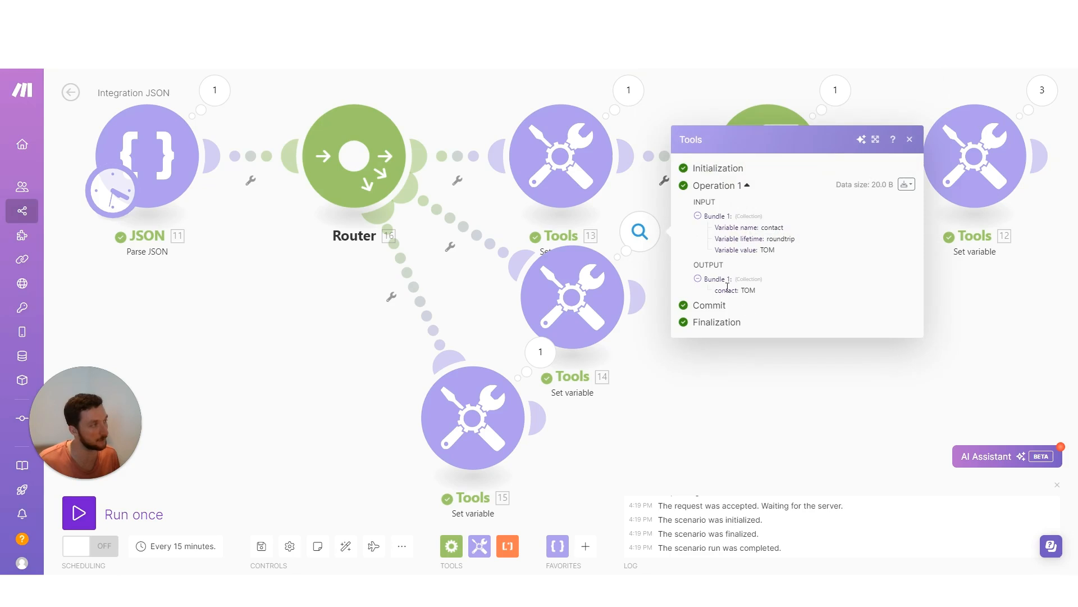
click(541, 352)
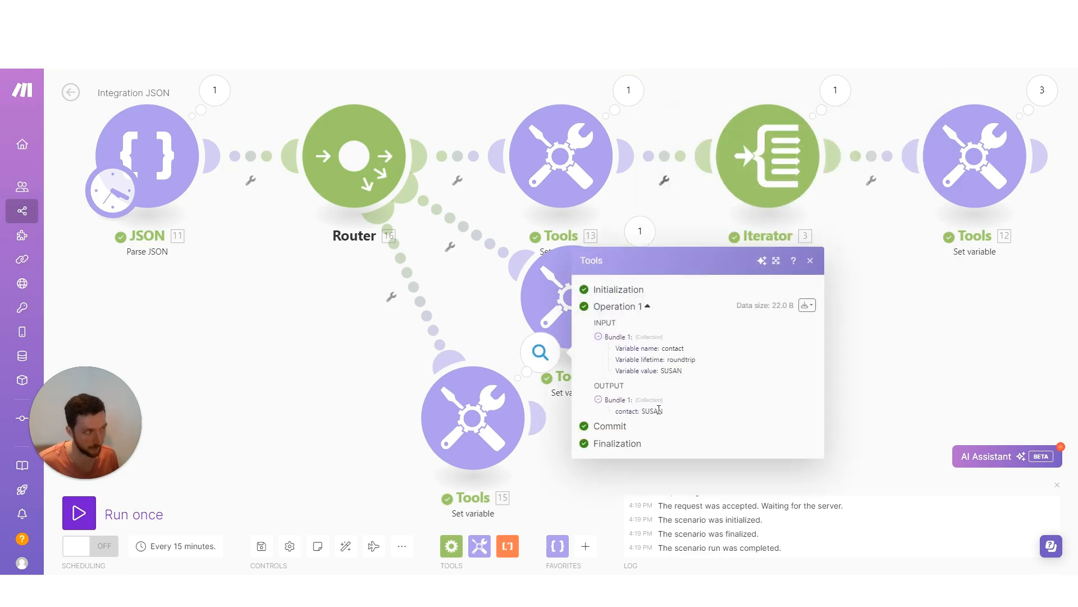
click(475, 303)
drag(484, 306, 465, 325)
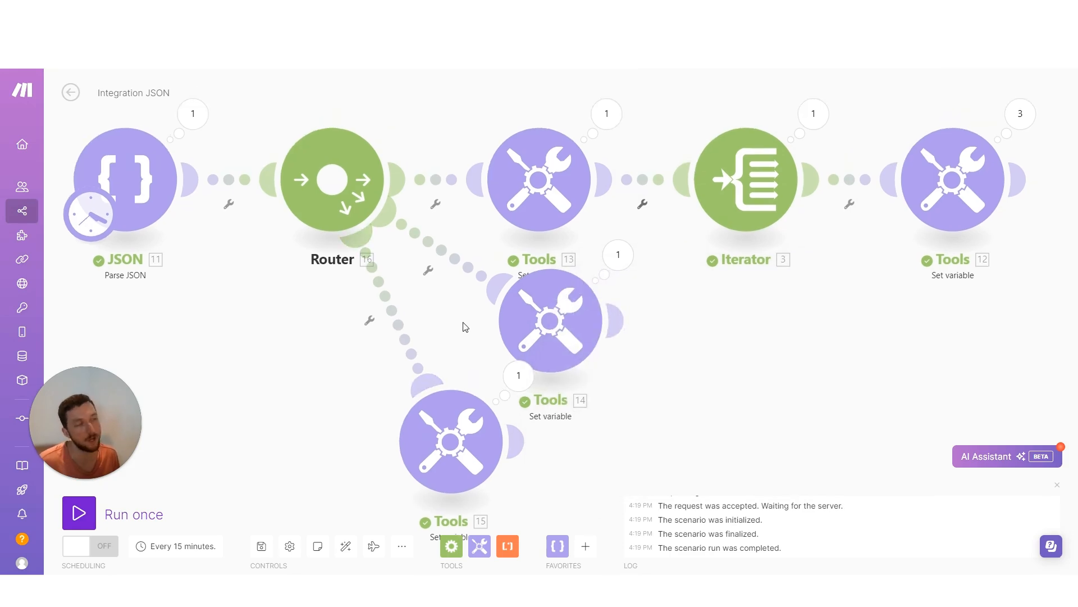
- Compare the contact_list[] index mappings in the contact Set variable modules on the Router's middle and upper branches
click(564, 347)
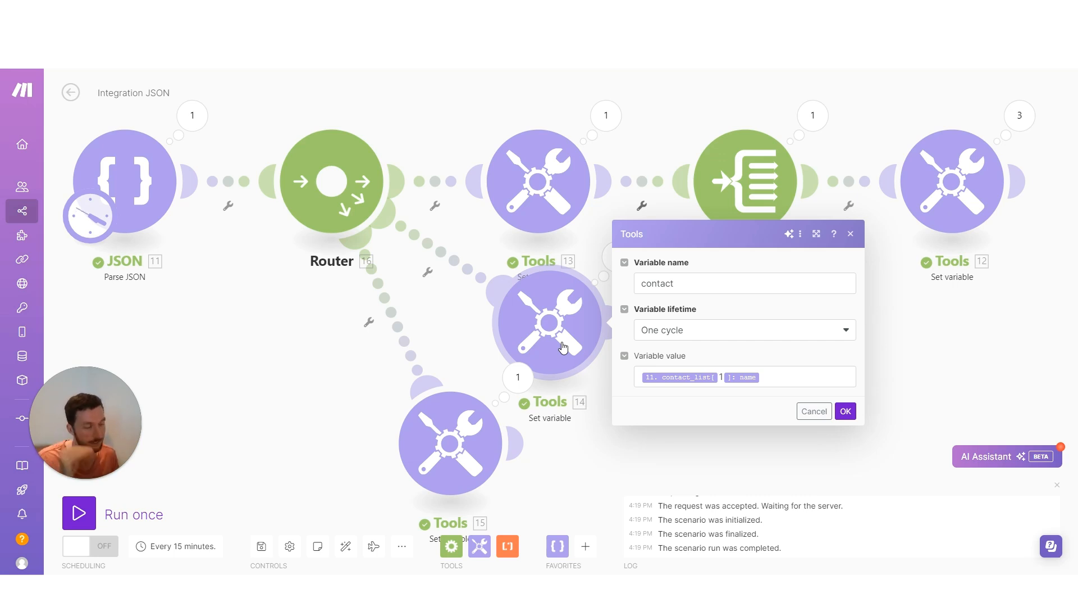
drag(562, 122, 509, 141)
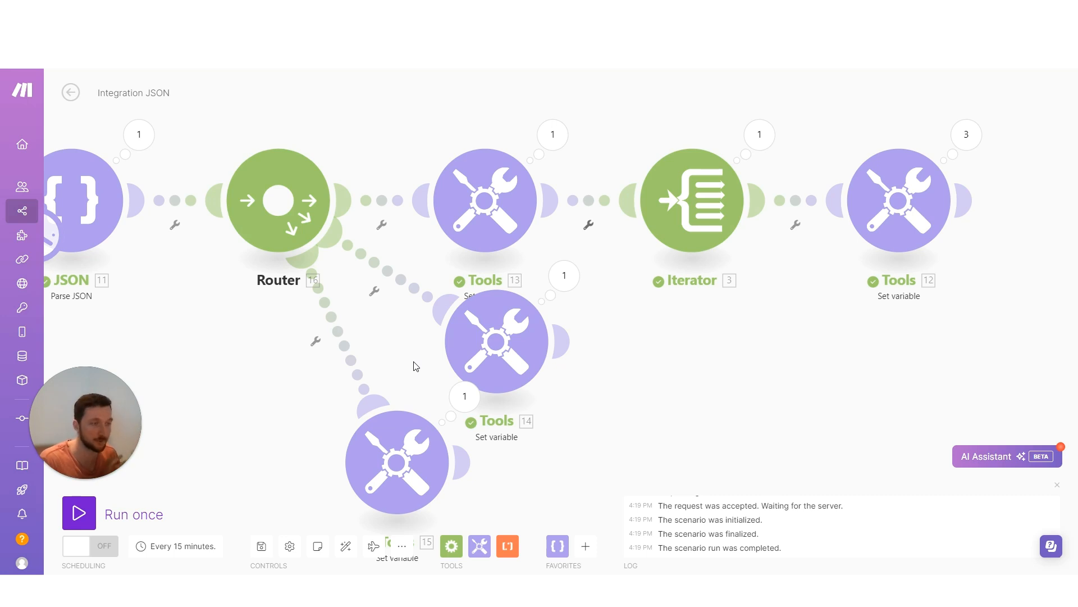
click(484, 213)
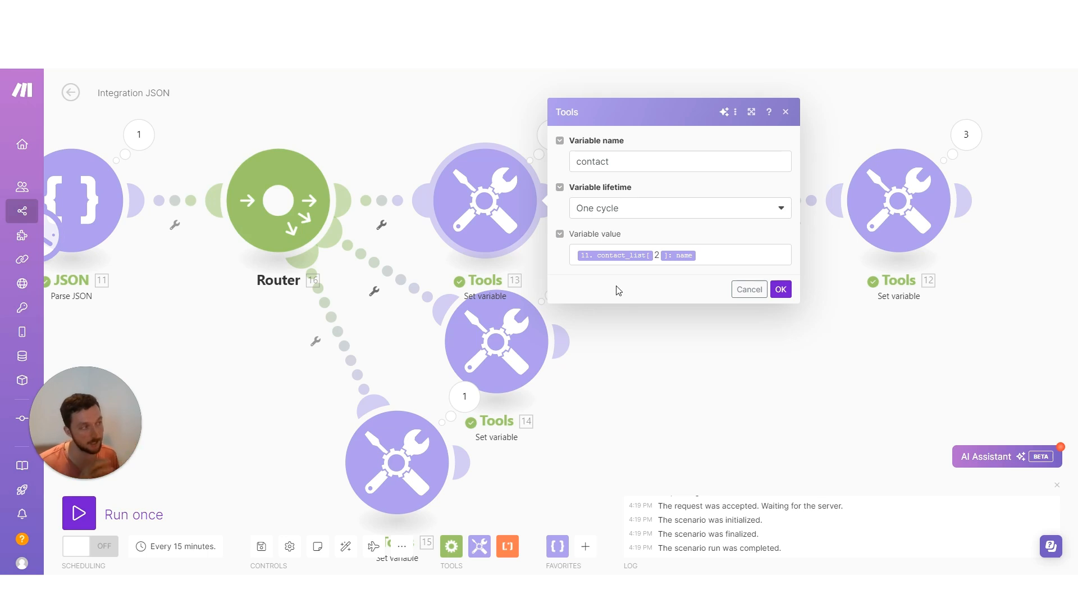
click(651, 365)
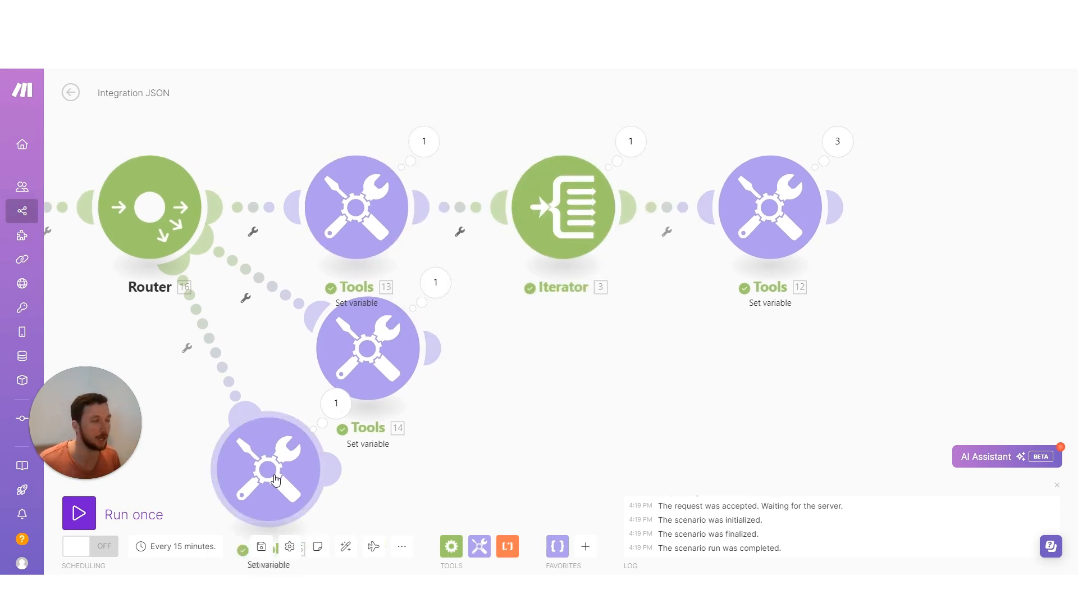
- Delete the two extra Set variable branches and the Router, then auto-align the remaining modules
right_click(275, 478)
click(334, 491)
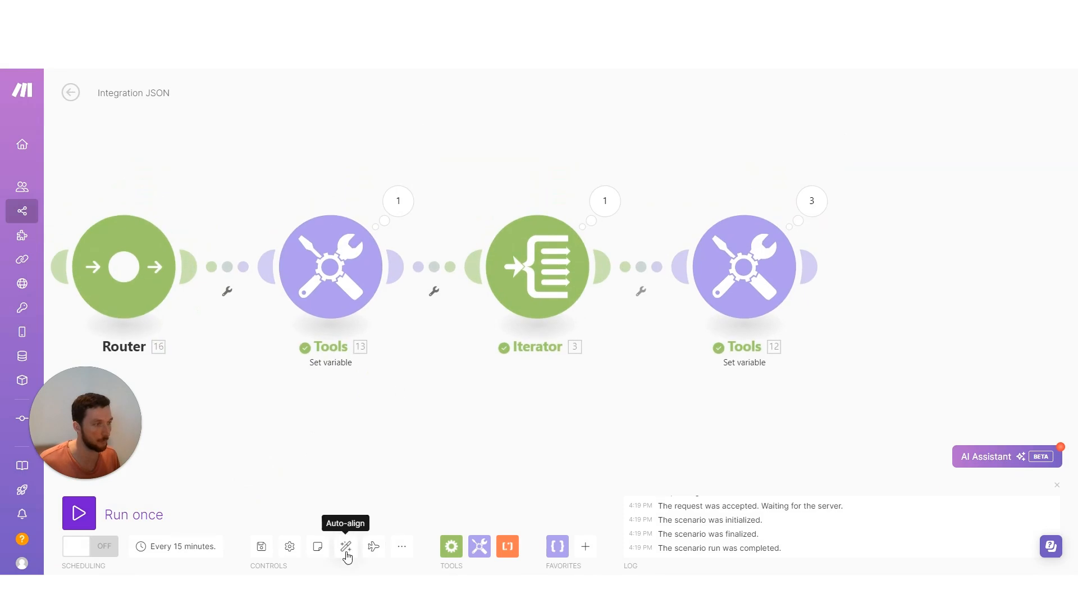
click(347, 556)
right_click(248, 303)
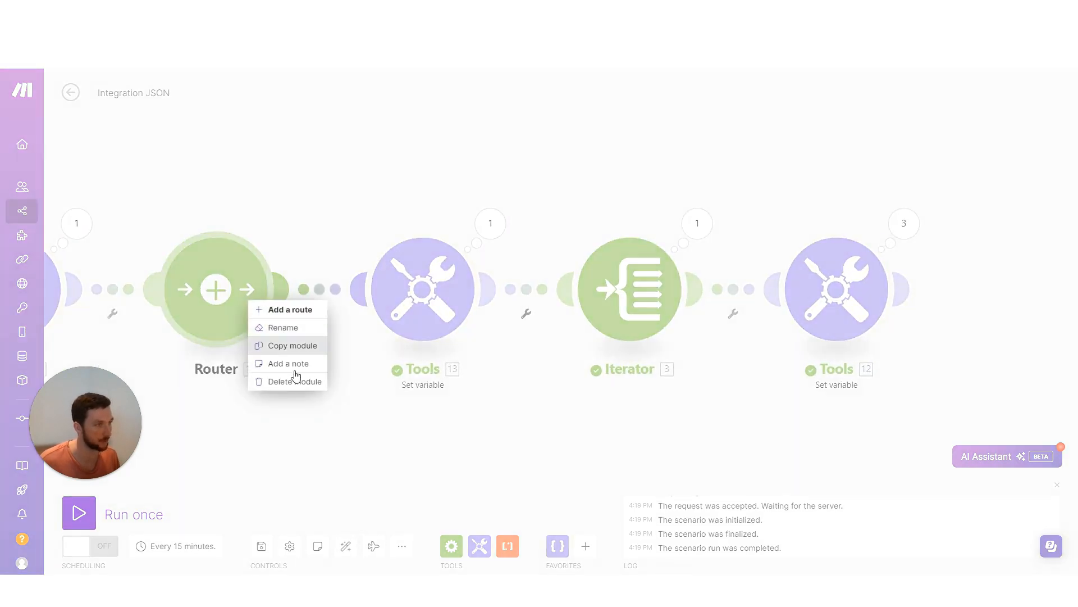
click(290, 381)
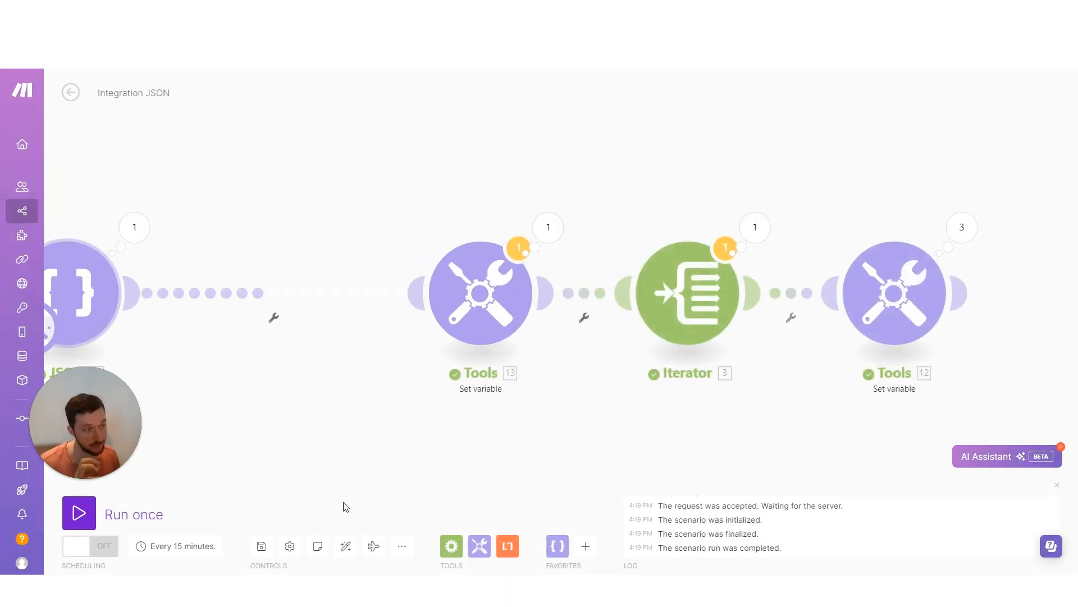
click(346, 546)
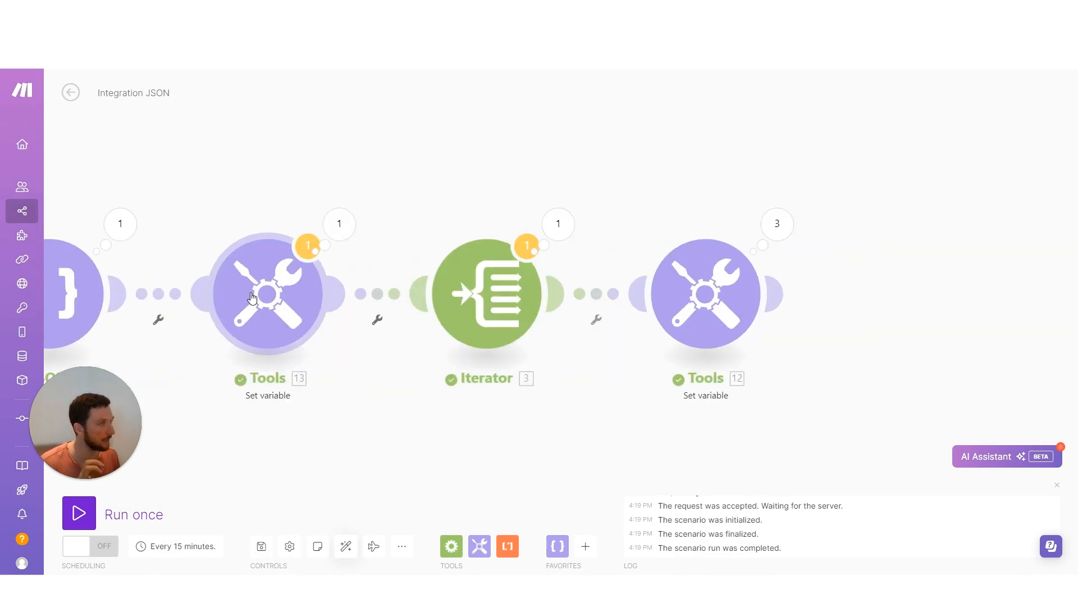
- Confirm the existing mappings in the contact Set variable and Iterator modules to clear their warnings
click(253, 297)
click(558, 383)
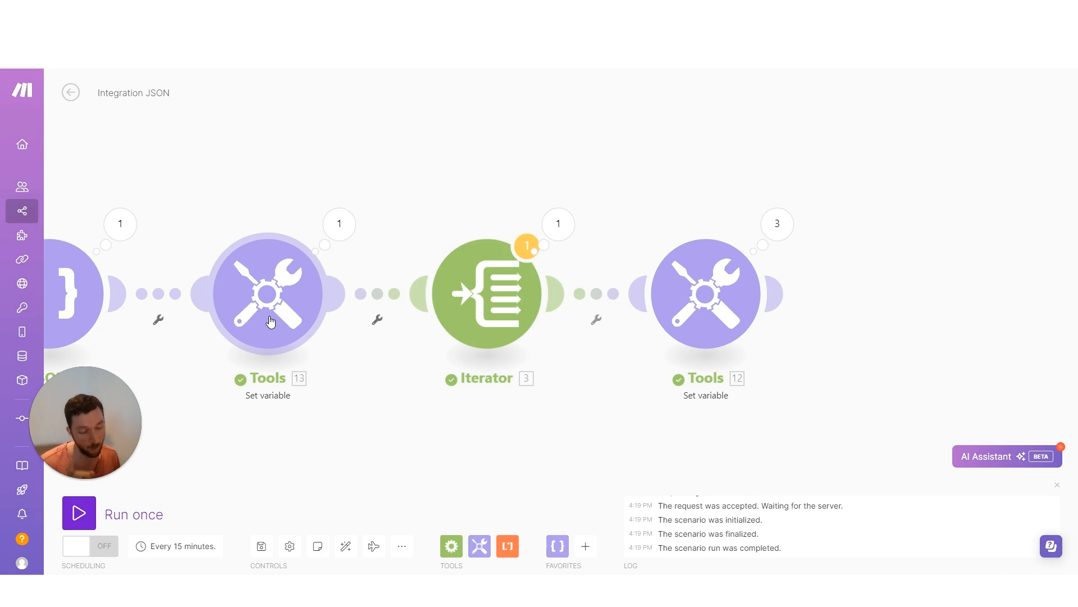
click(458, 392)
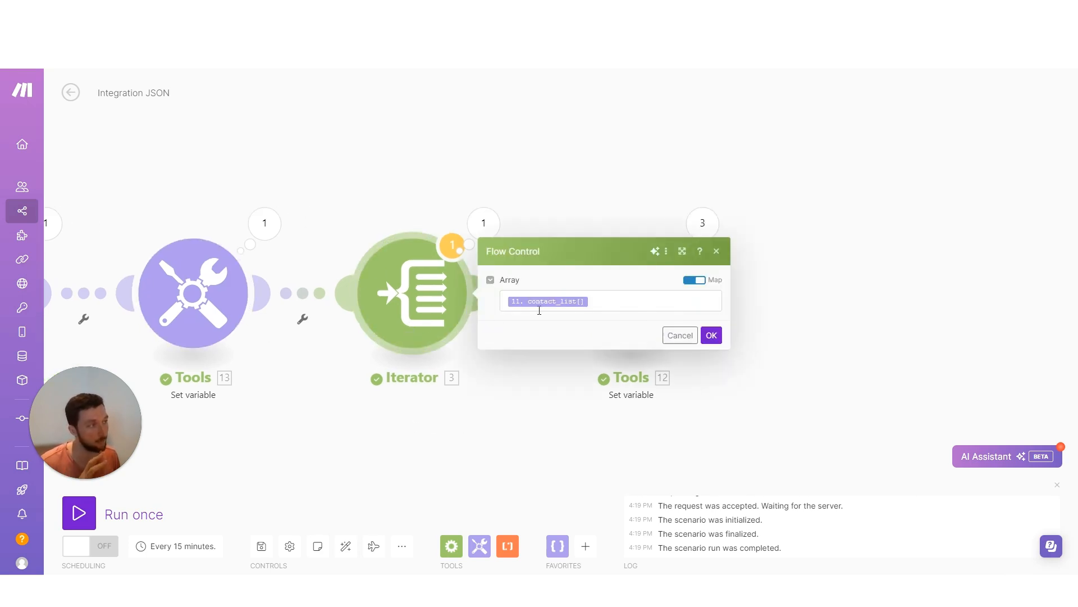
click(710, 333)
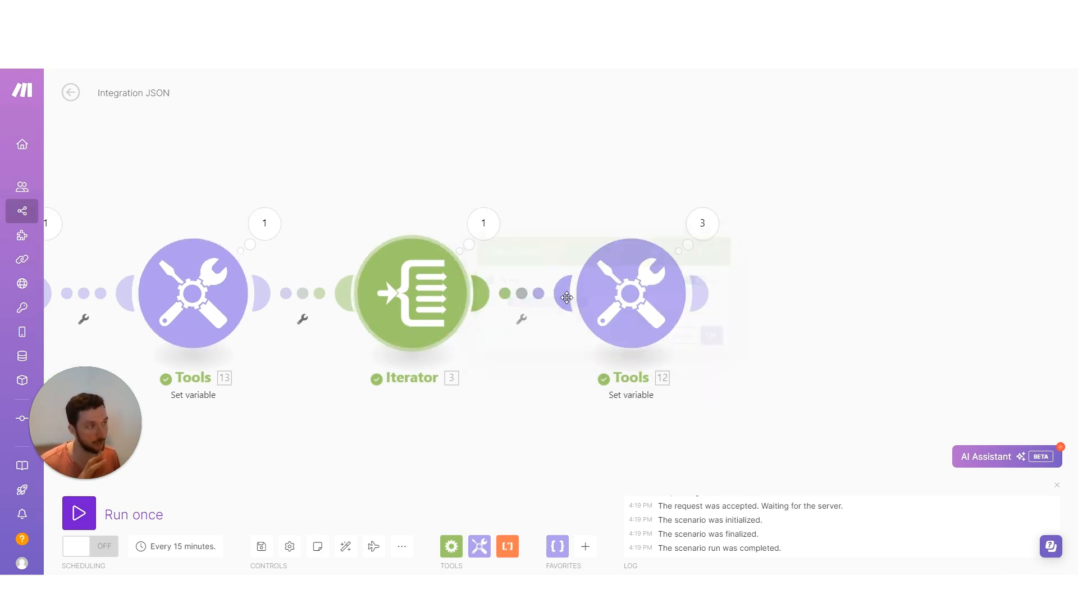
- Inspect the Iterator's run result, expanding its input array to compare it with the output bundles
click(483, 224)
click(569, 177)
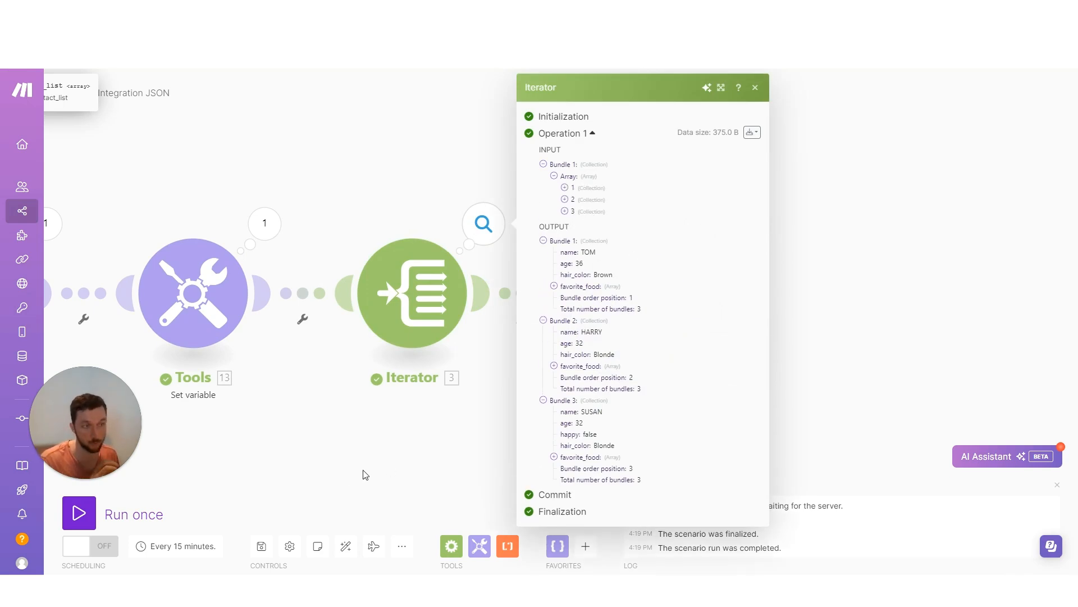
click(397, 450)
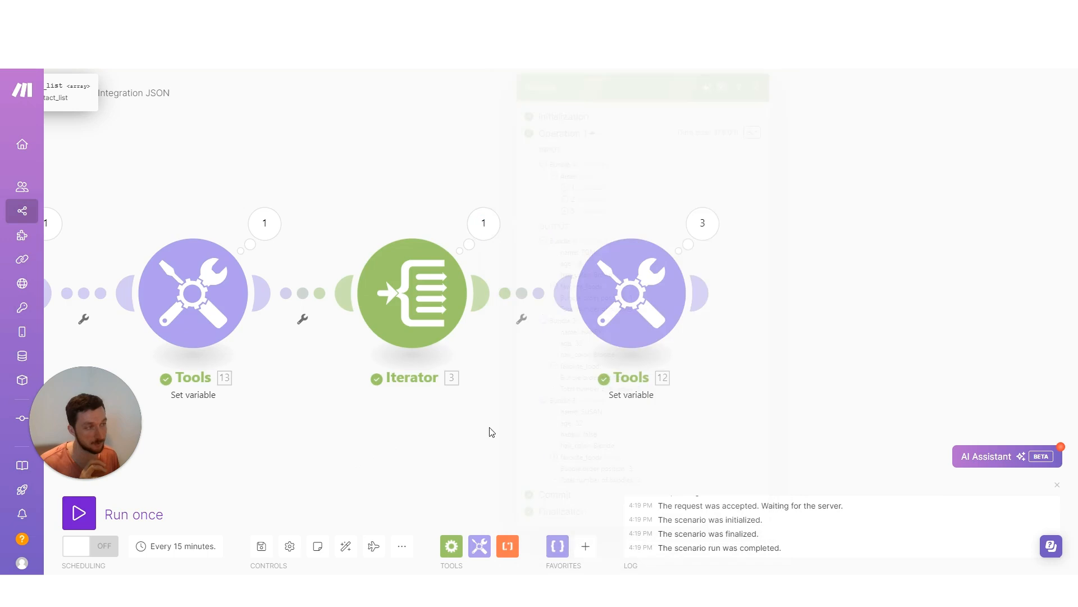
click(377, 551)
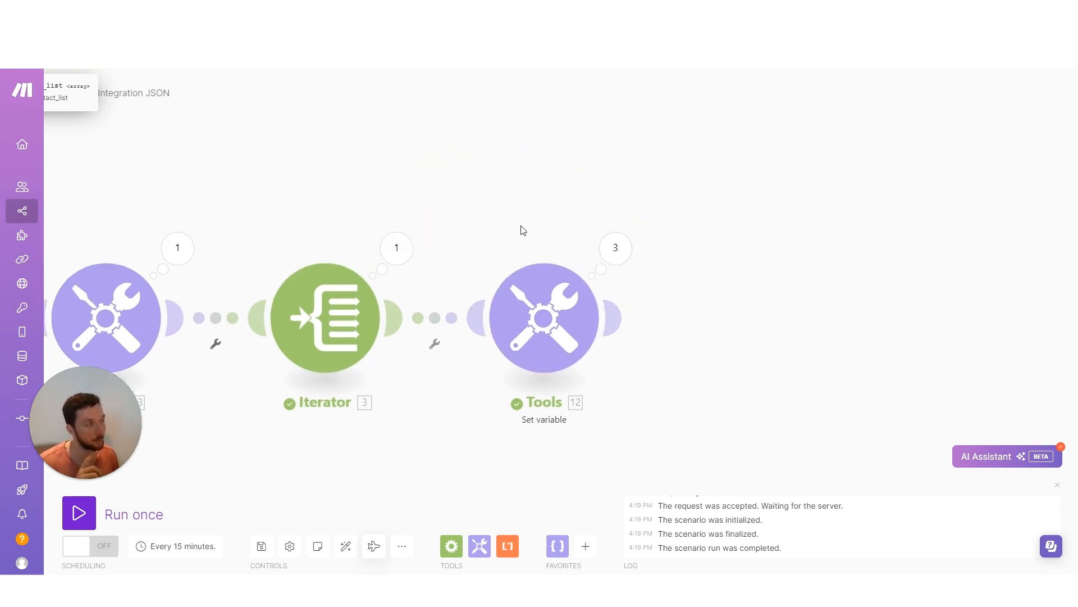
- Inspect all three operations in the run result of the name Set variable module after the Iterator
click(553, 254)
click(651, 241)
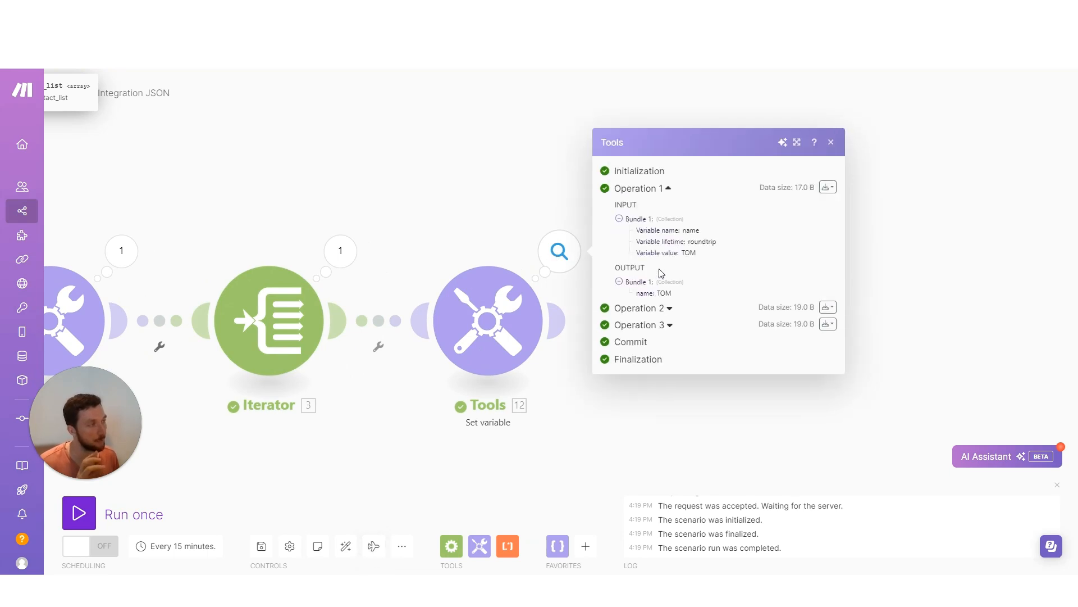
click(670, 308)
click(668, 378)
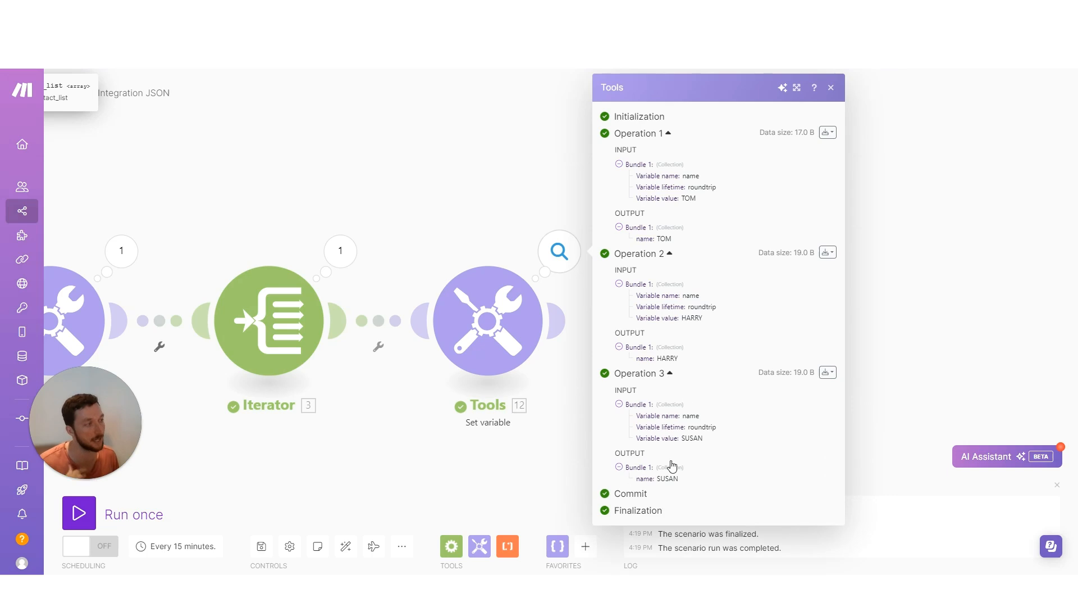
click(385, 438)
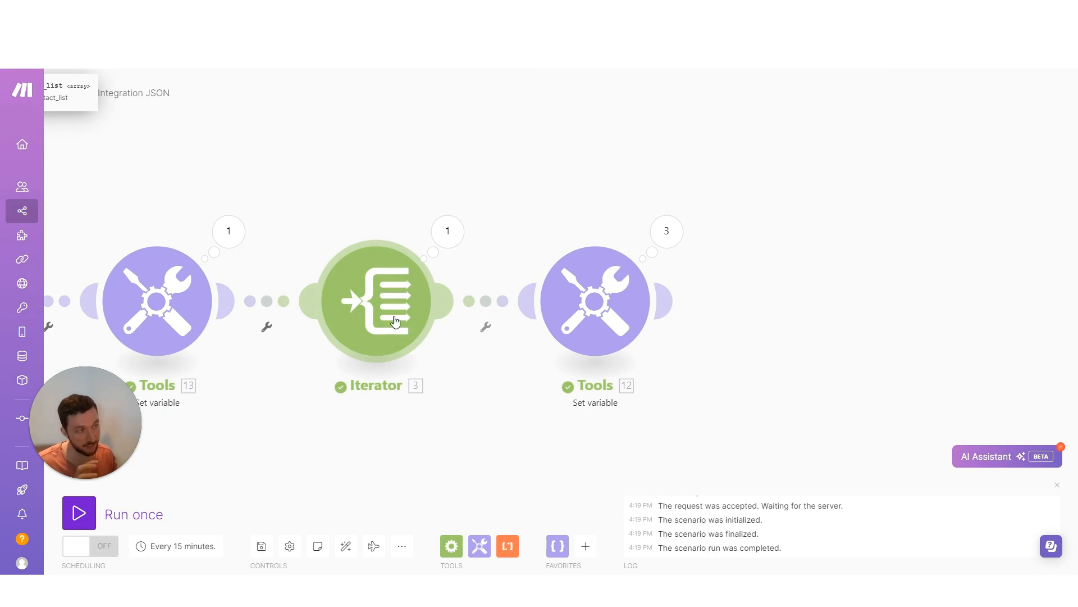
- Add a filter between the Iterator and the name Set variable module that passes only bundles with age equal to 32
drag(564, 362, 450, 383)
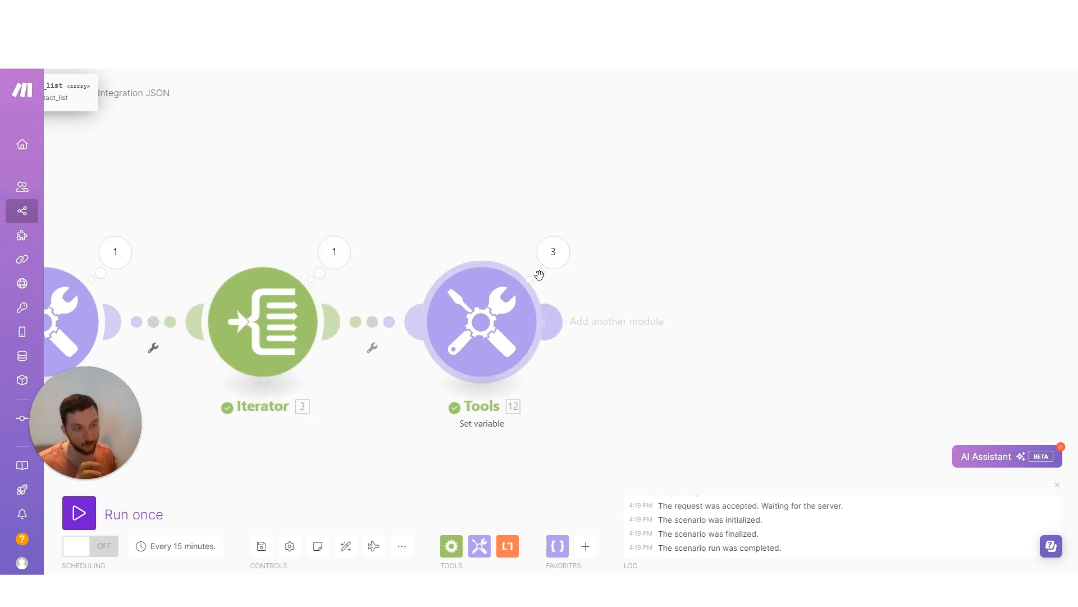
click(371, 348)
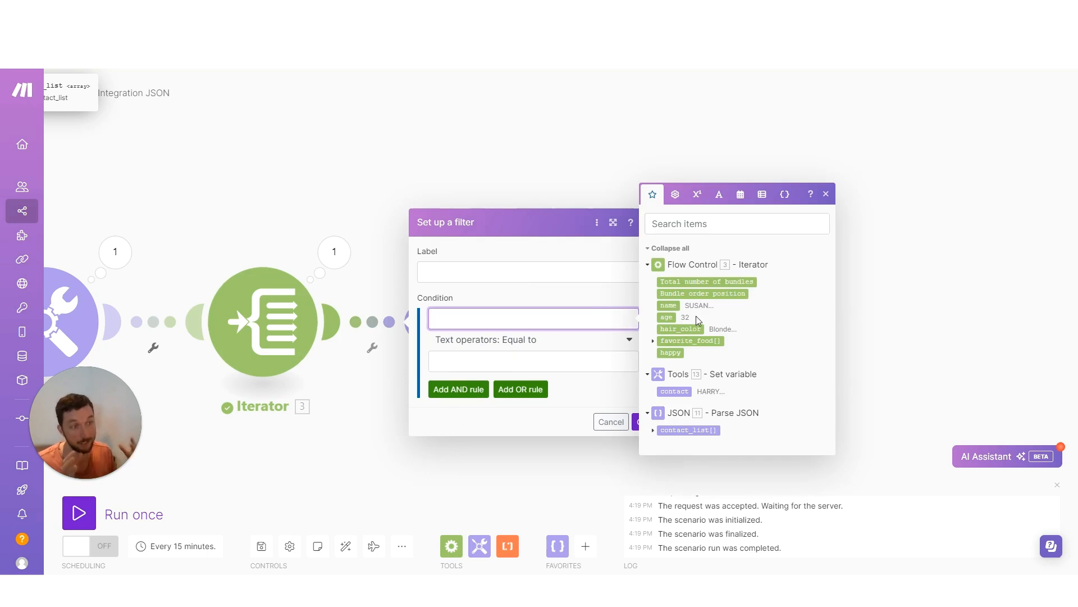
click(673, 317)
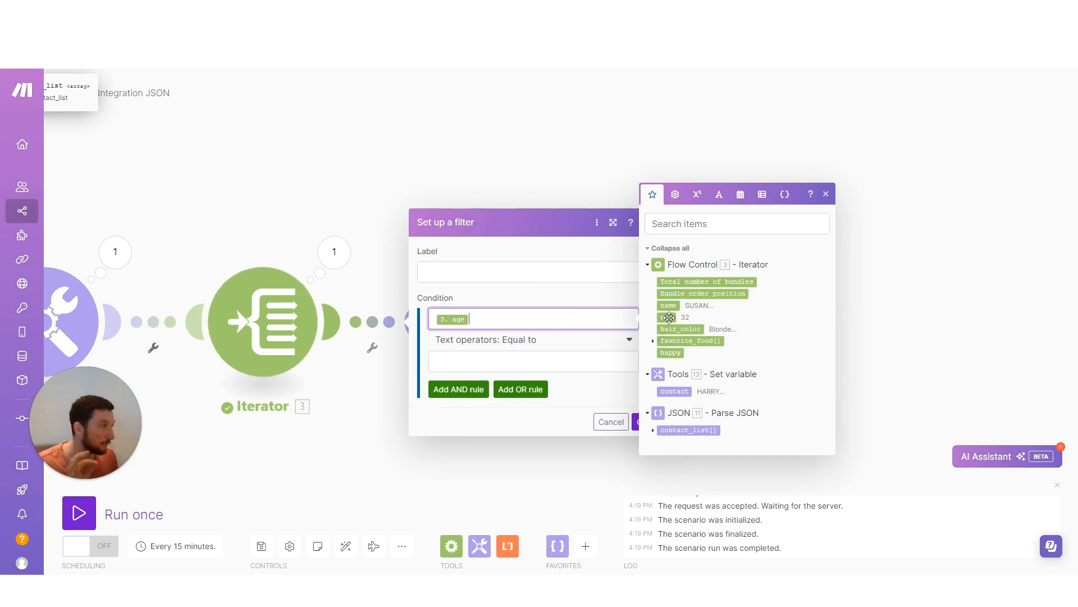
click(492, 361)
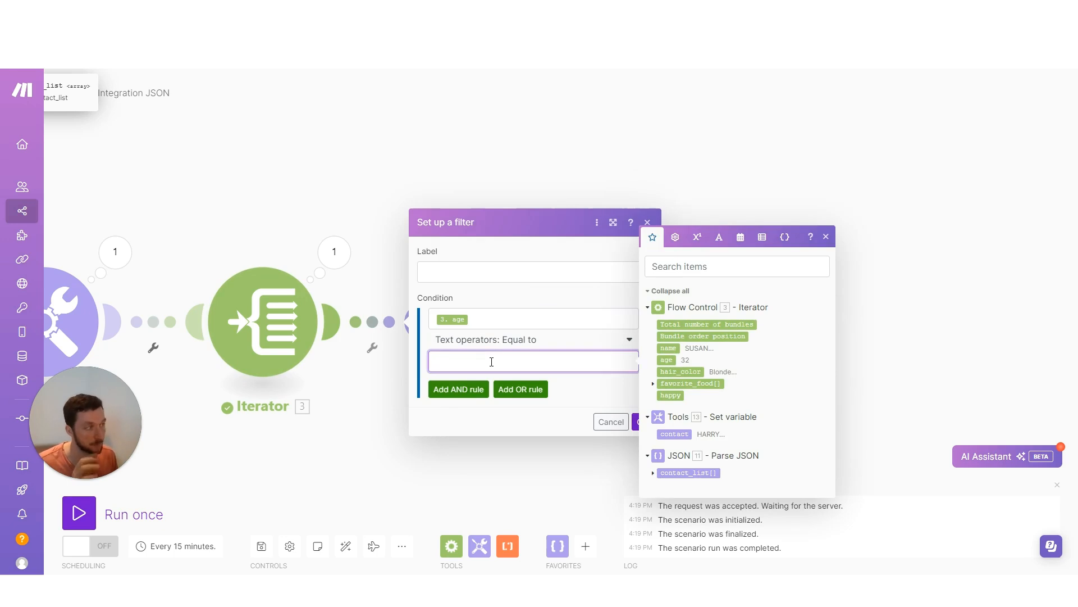
text(32)
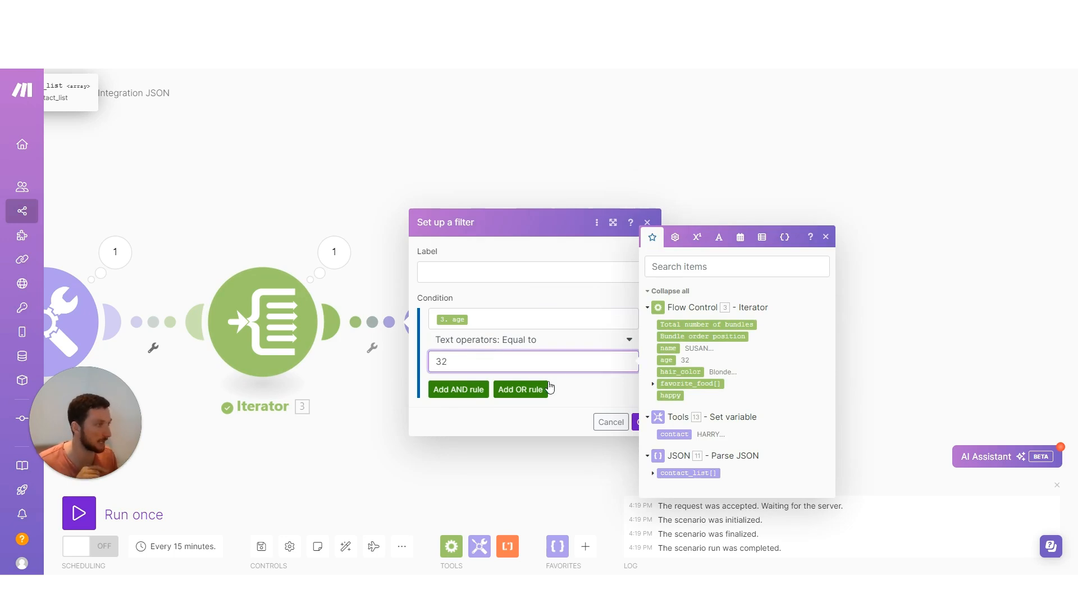
click(561, 302)
click(642, 422)
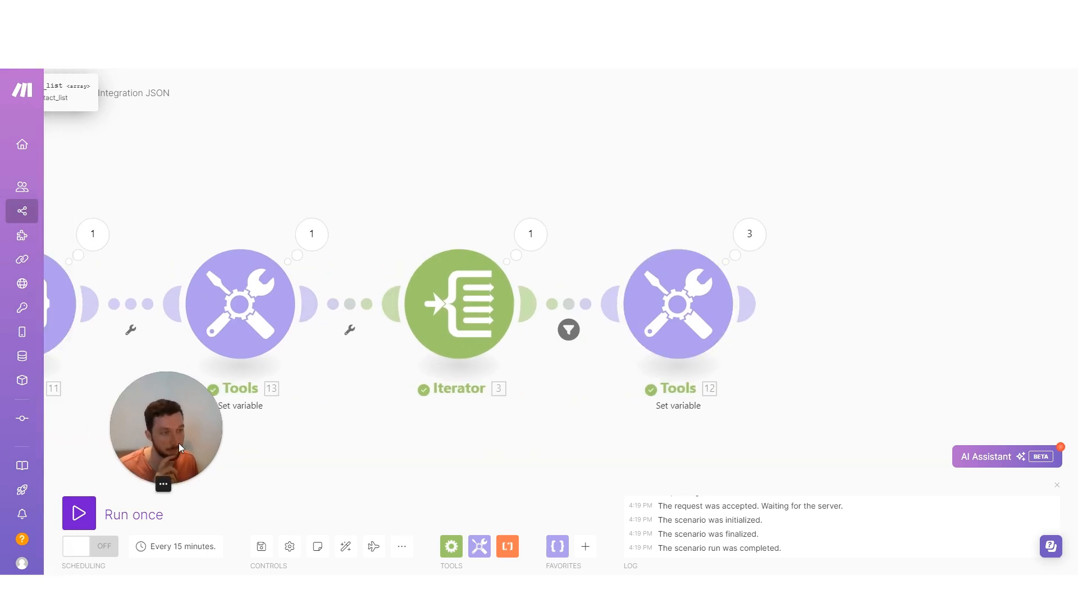
- Run the scenario once and inspect how the age filter evaluated each bundle
click(79, 513)
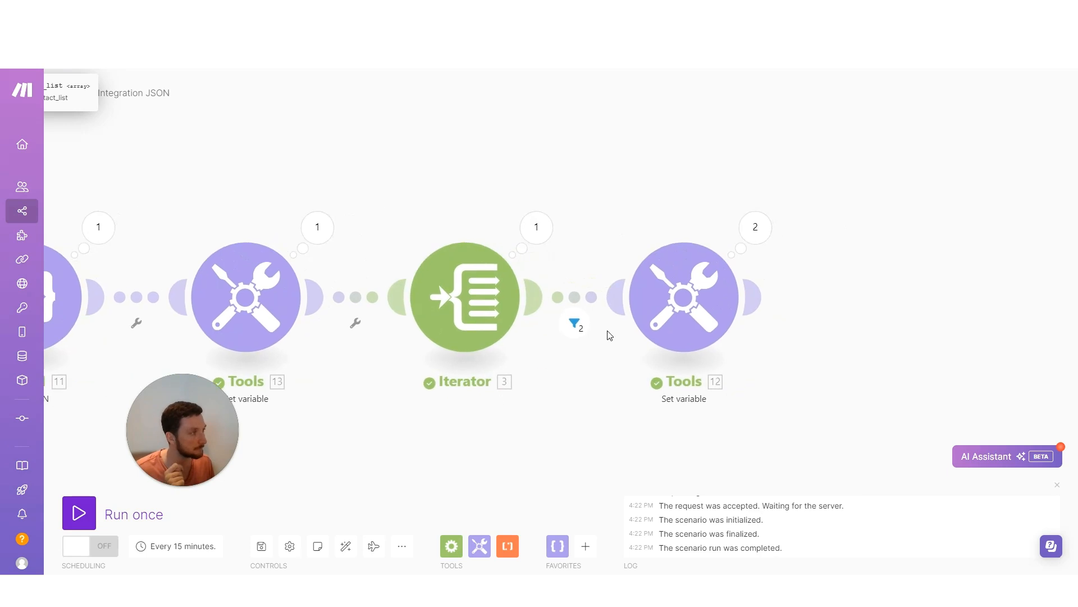
click(574, 323)
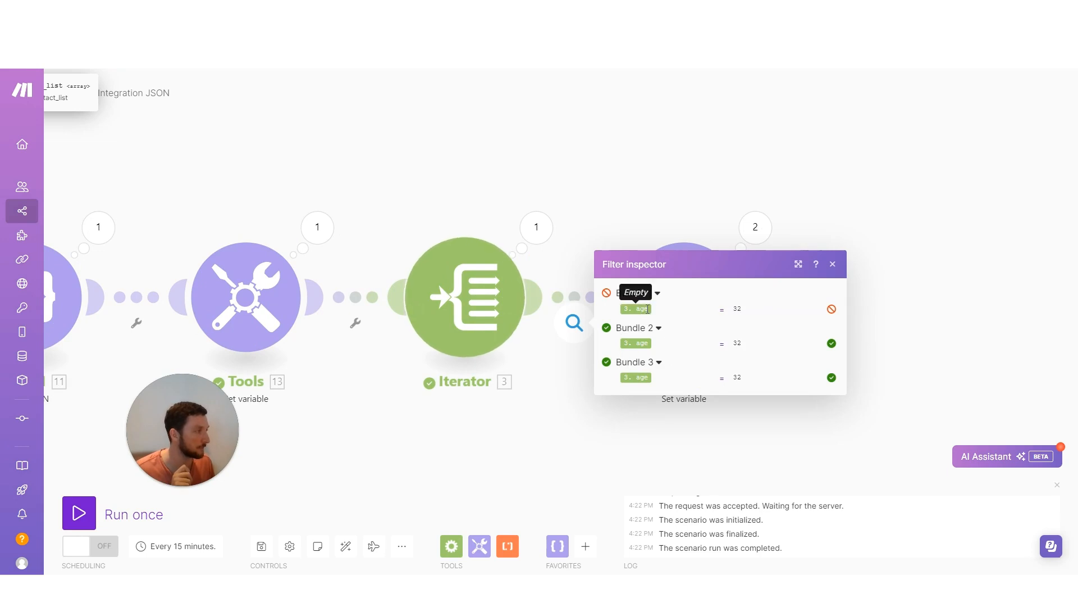
click(599, 221)
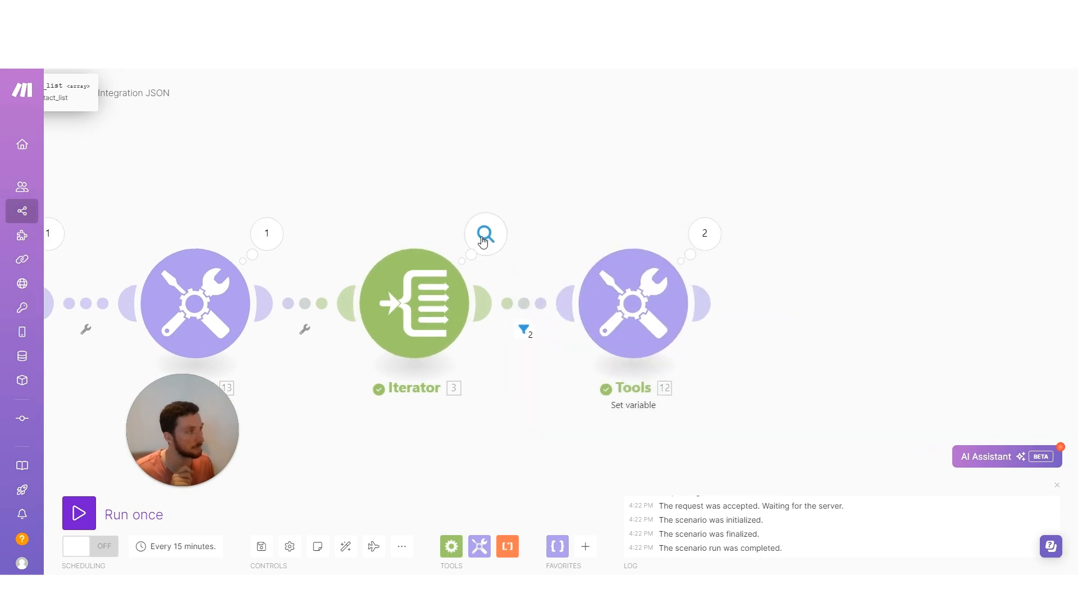
- Compare the name and age values of the three bundles in the Iterator's output
click(485, 233)
double_click(582, 308)
double_click(581, 387)
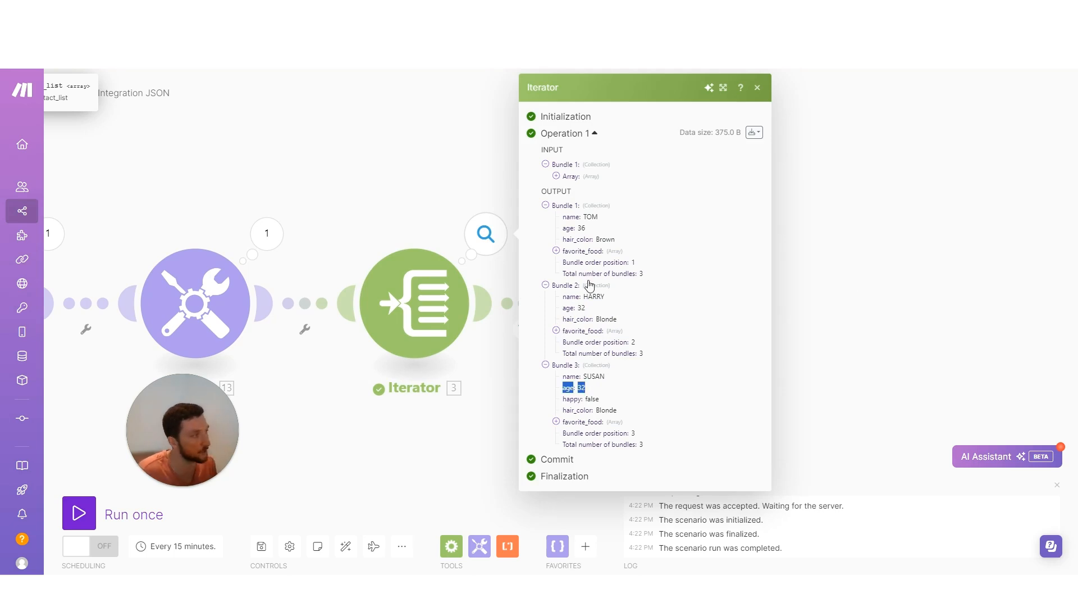
double_click(599, 296)
double_click(599, 376)
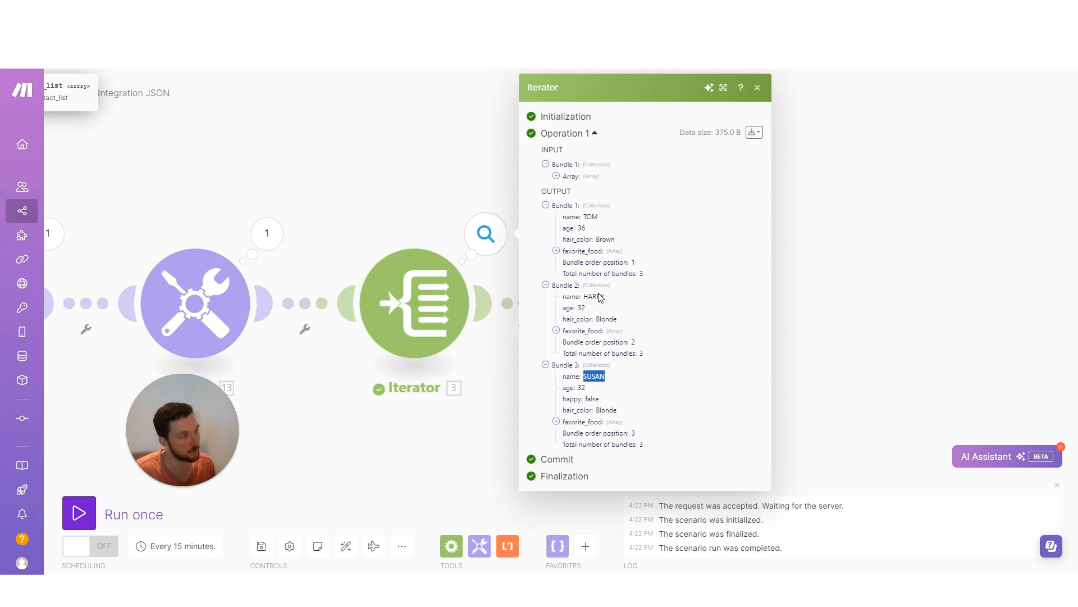
double_click(590, 217)
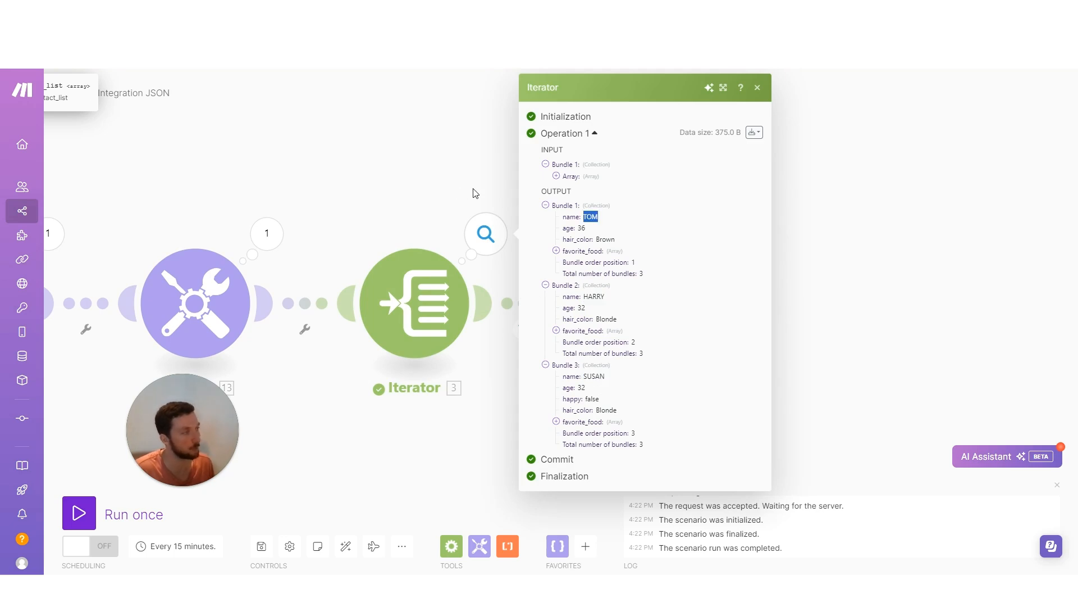
click(483, 193)
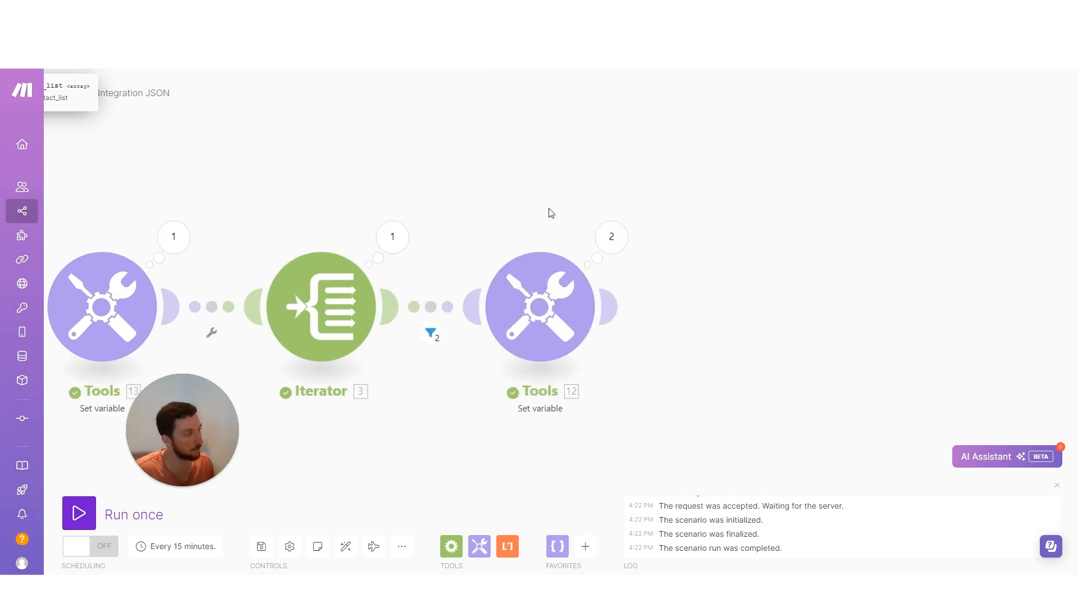
- Inspect both operations in the name Set variable module's run result after the filtered run
click(610, 236)
click(728, 238)
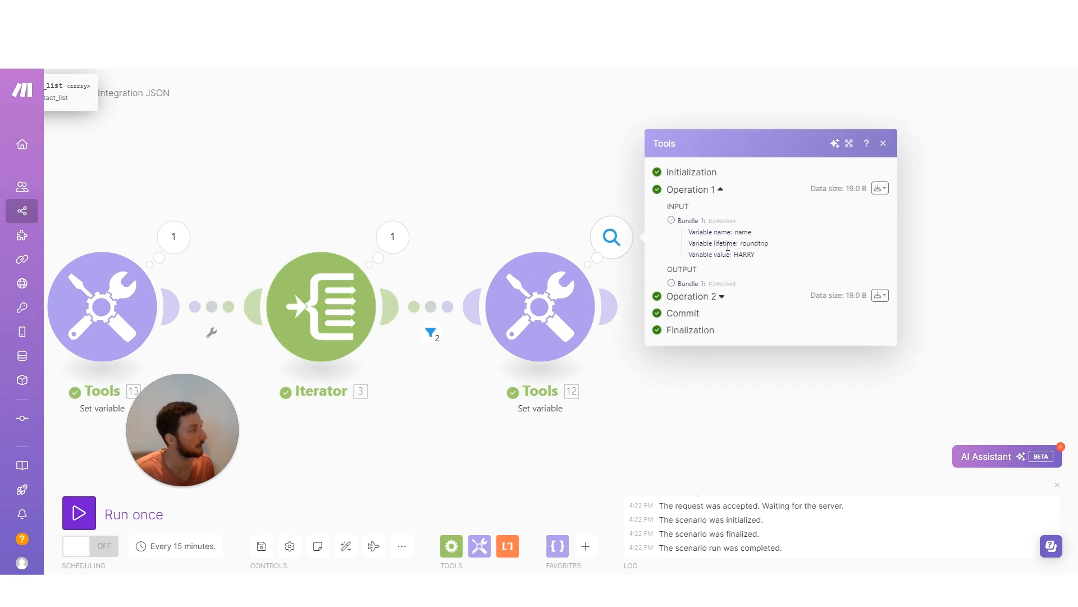
click(721, 304)
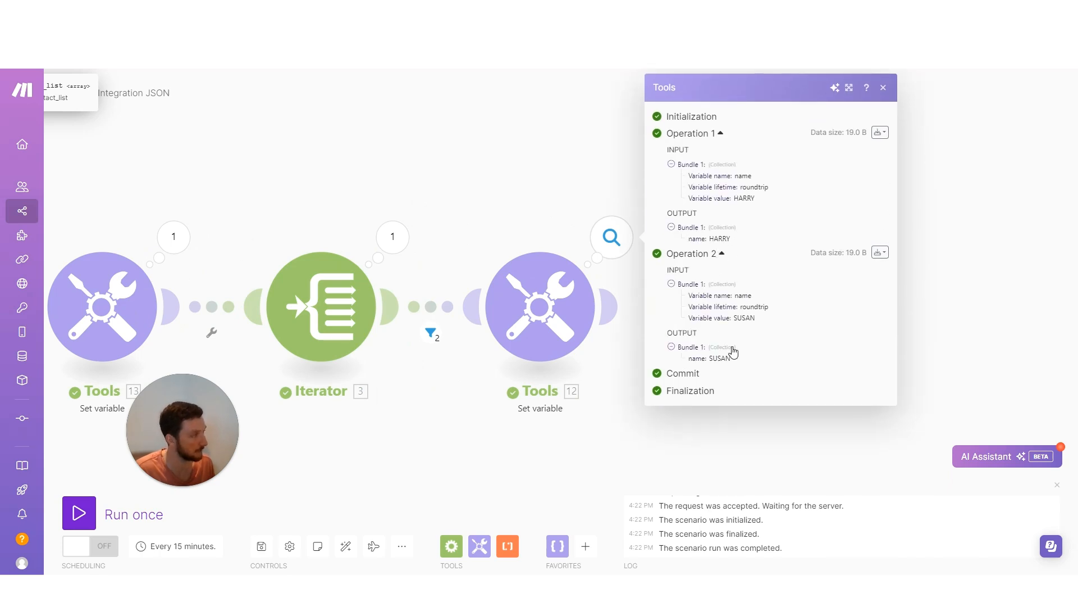
click(384, 430)
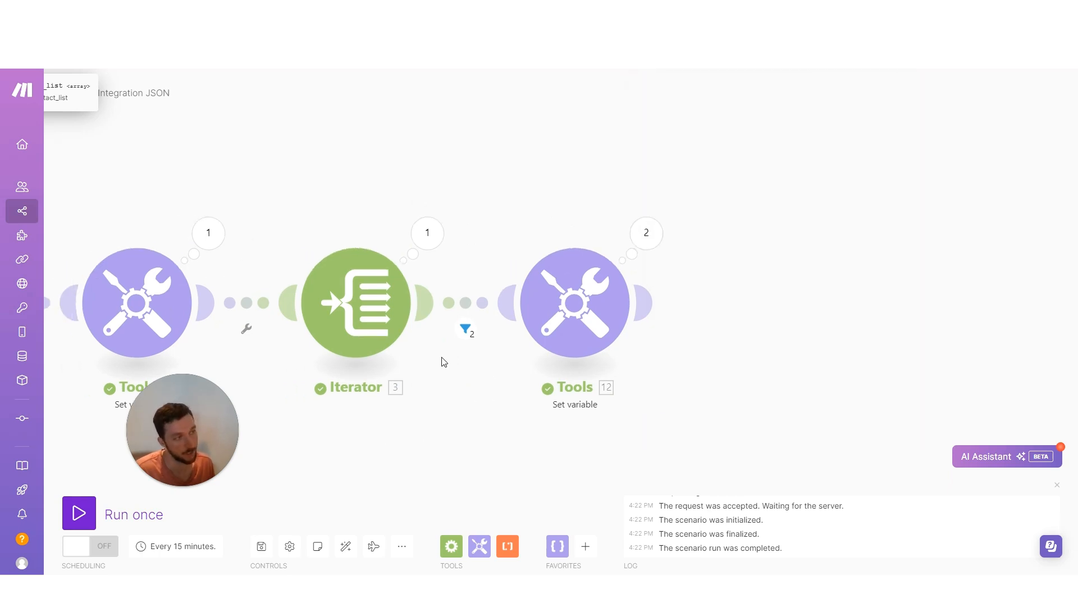
- Remove the age filter and insert a Router between the Iterator and the name Set variable module
click(466, 312)
click(448, 306)
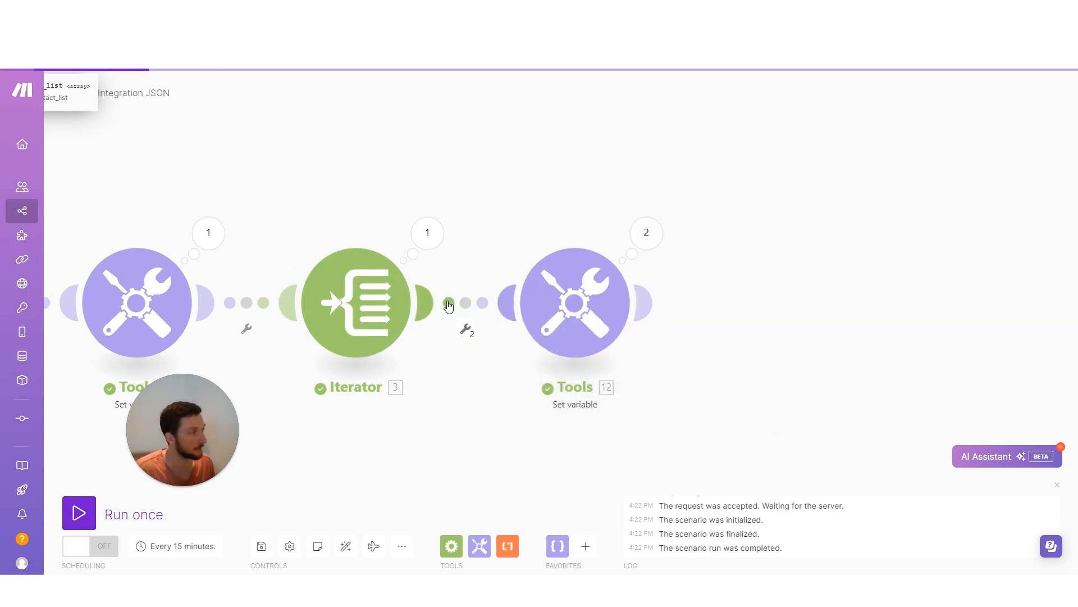
click(466, 329)
click(530, 366)
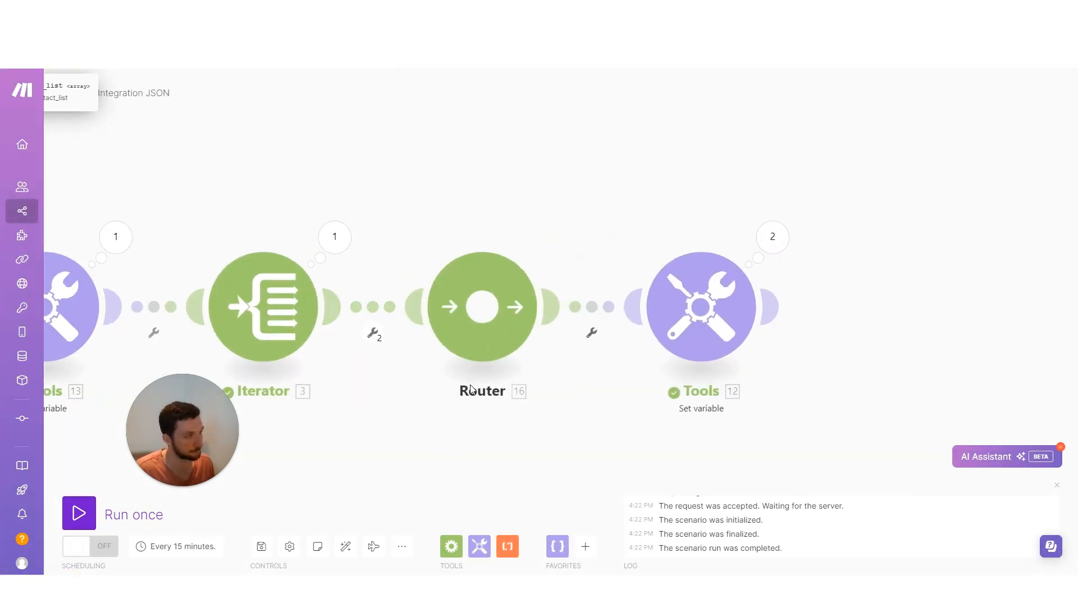
- Remove the Router and reconnect the Iterator directly to the name Set variable module
scroll(471, 388, down, 3)
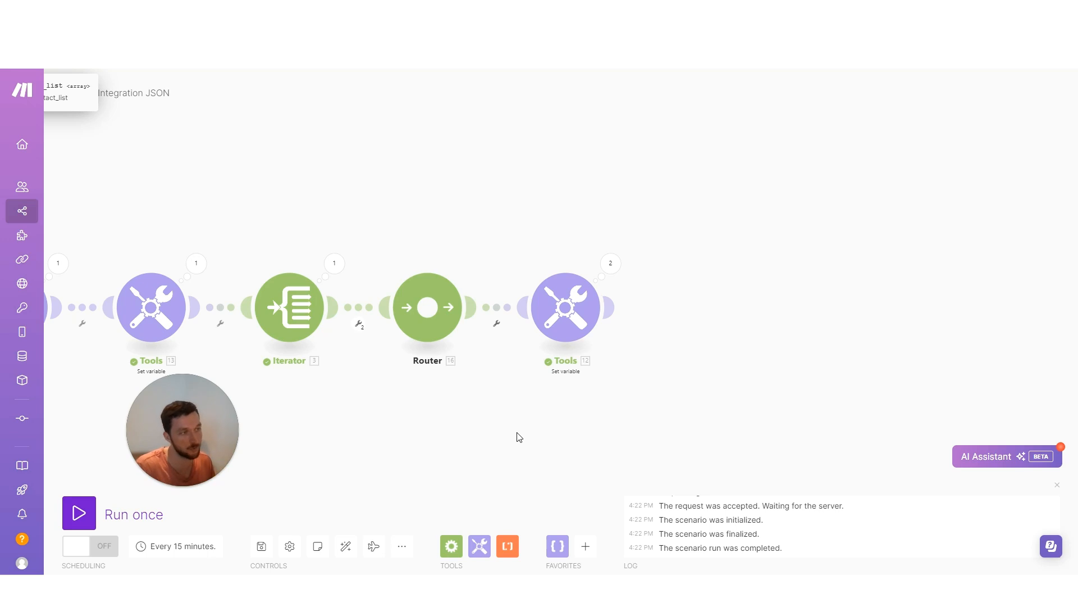
drag(459, 396, 561, 395)
click(535, 308)
click(587, 400)
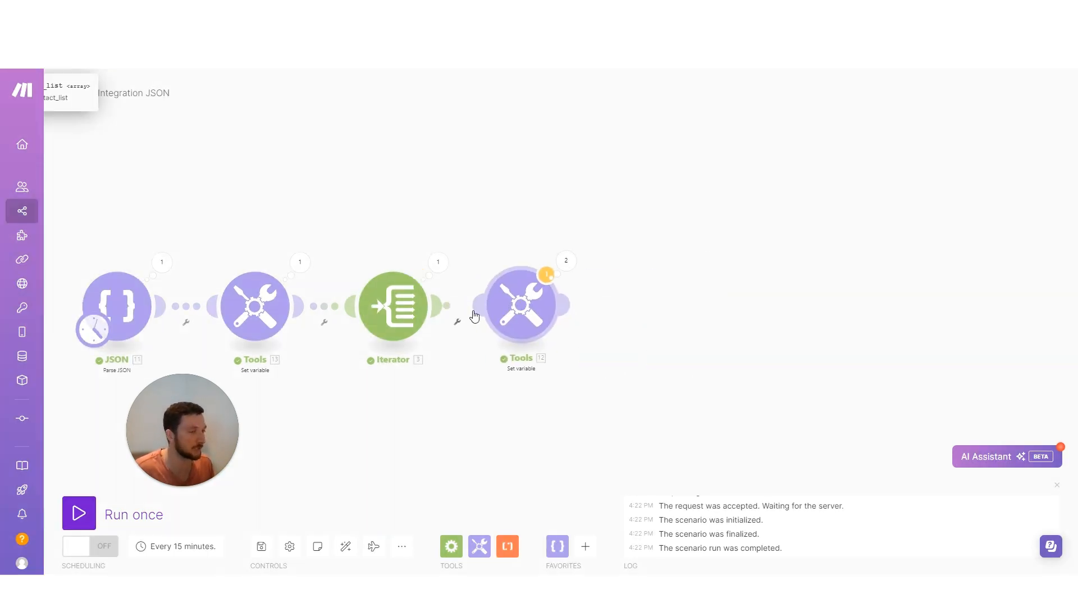
- Change the name variable's value to the lower function applied to the Iterator's name field
click(513, 315)
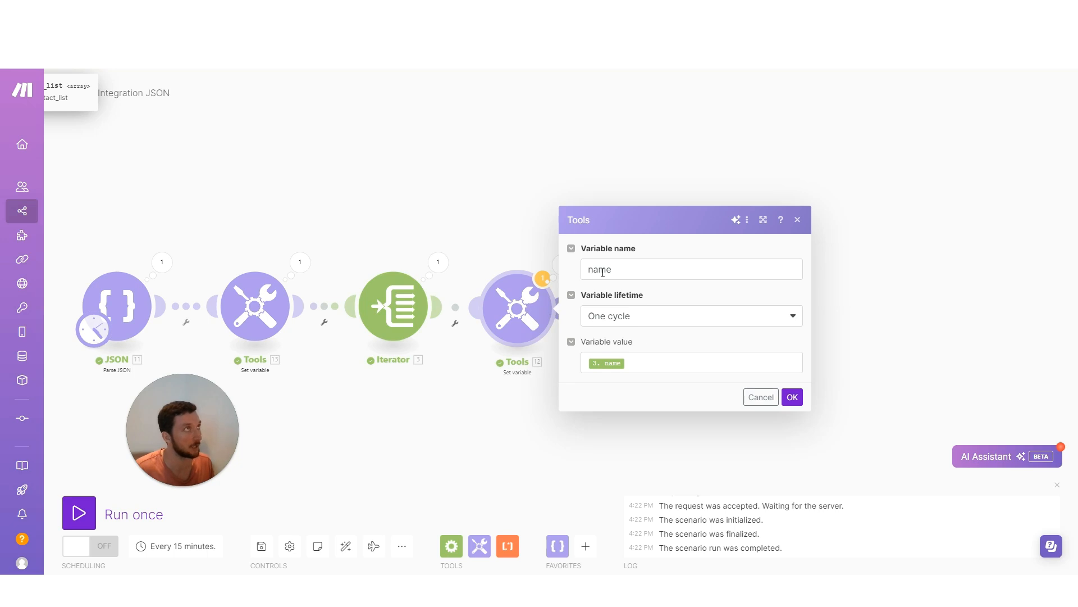
click(640, 363)
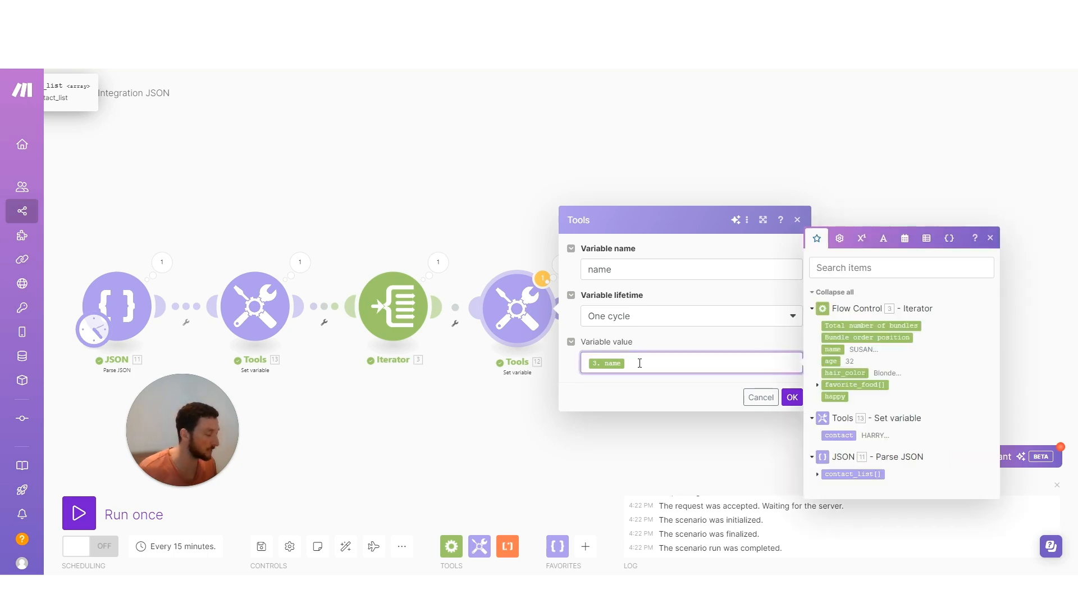
key(BackSpace)
click(881, 242)
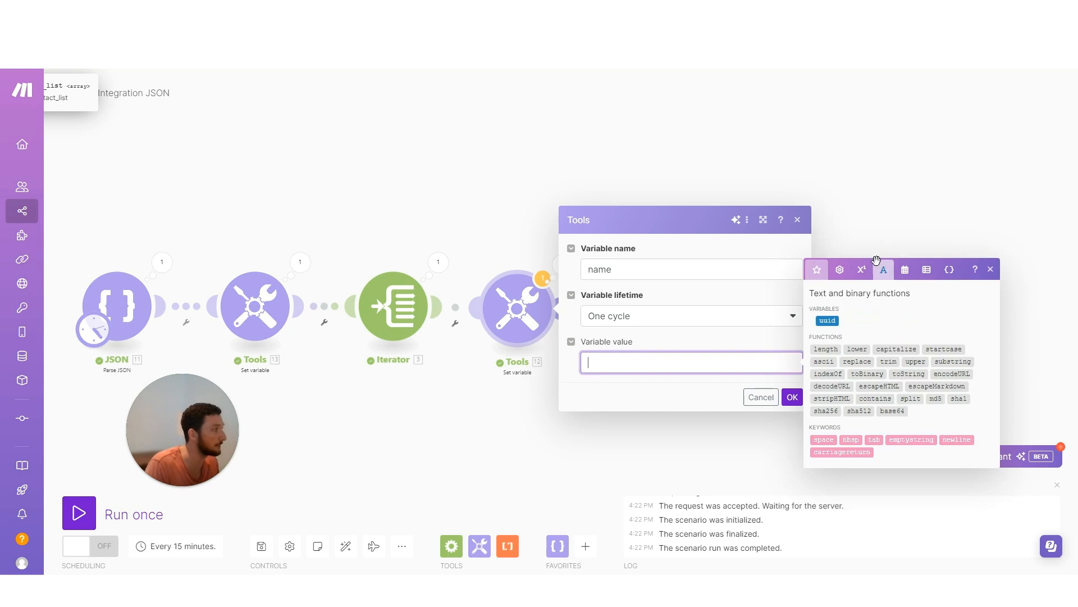
click(856, 348)
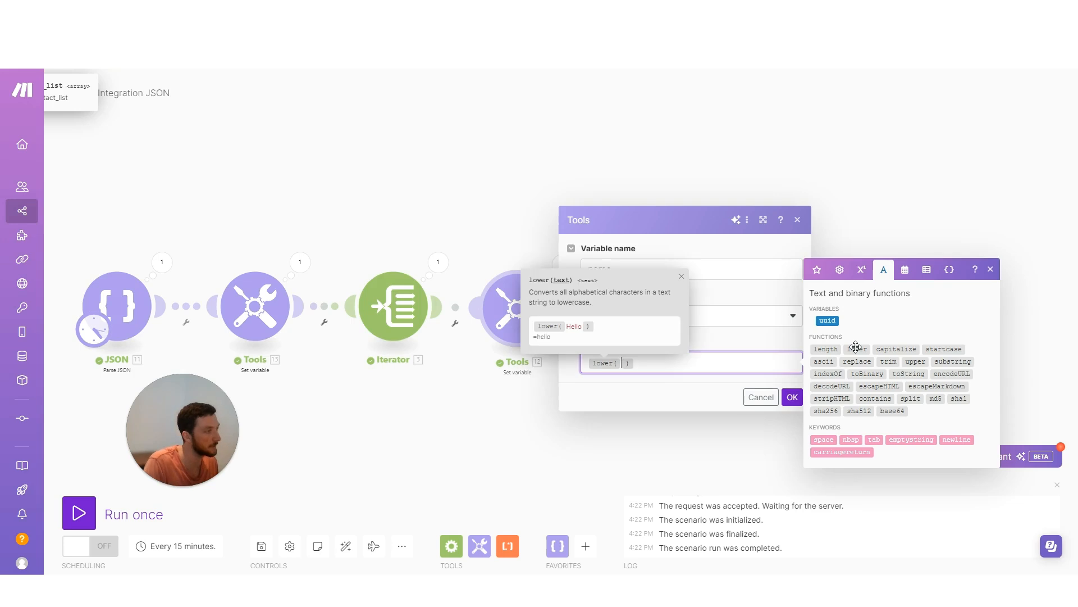
click(818, 270)
click(836, 349)
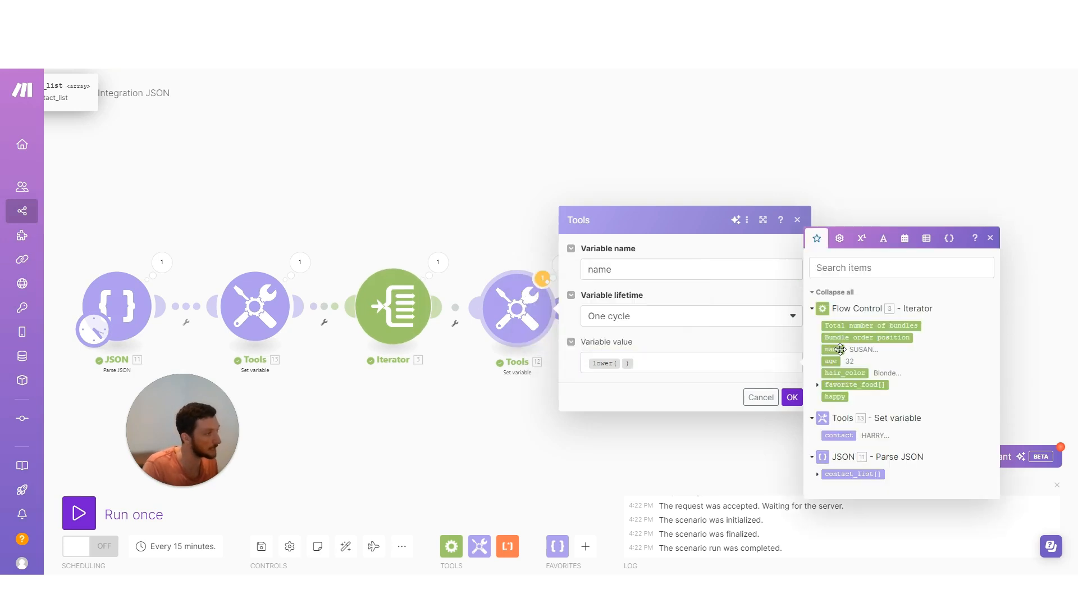
click(791, 397)
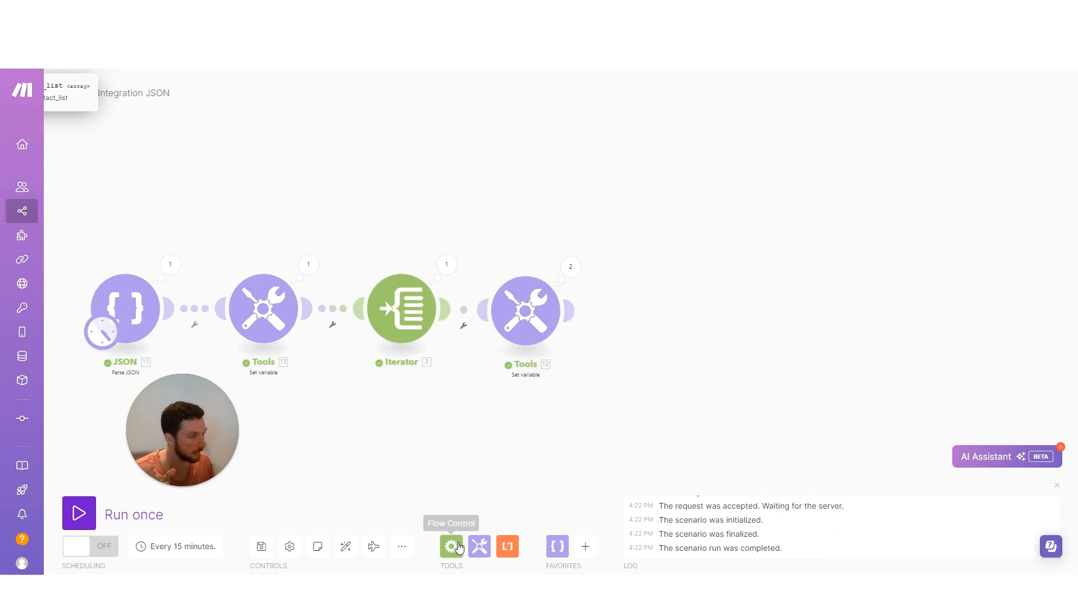
- Add an Array aggregator after the name Set variable module, with Iterator [3] as its source module
click(460, 546)
click(514, 443)
drag(518, 446, 663, 332)
drag(593, 417, 548, 424)
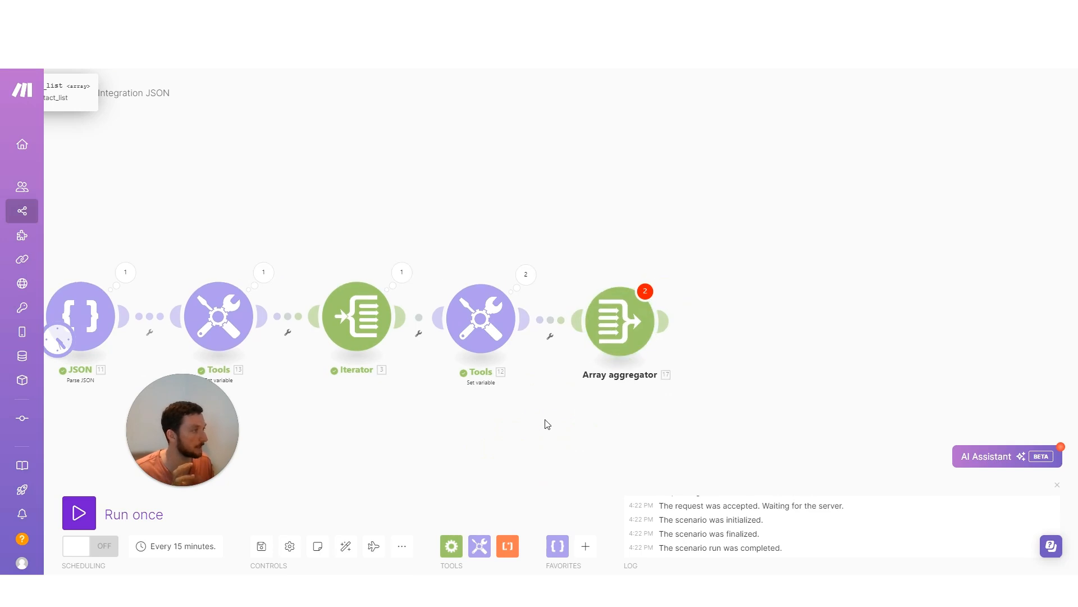
click(620, 321)
click(726, 238)
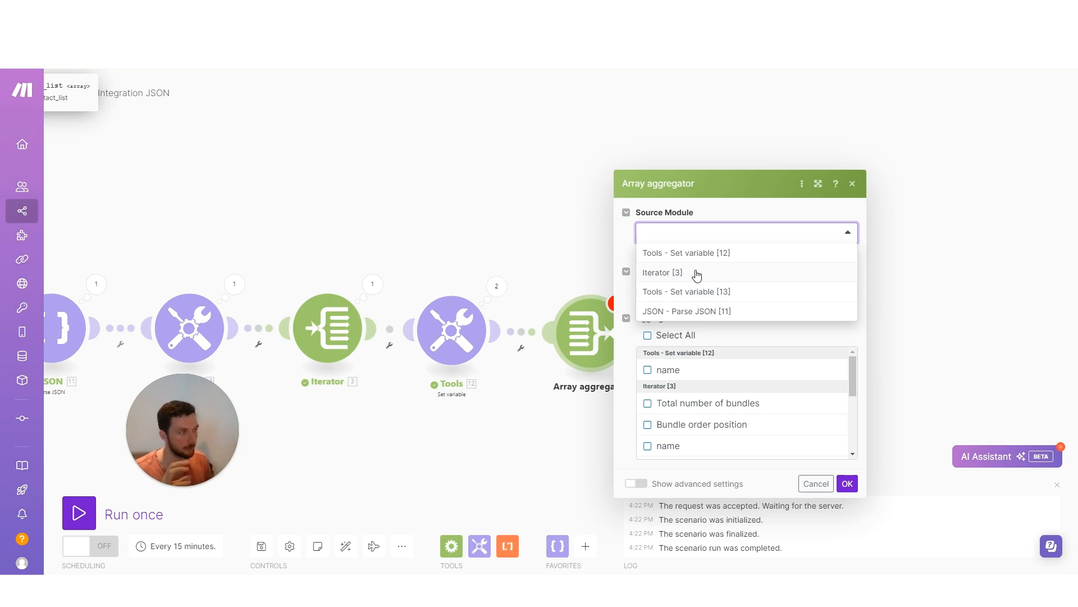
click(696, 274)
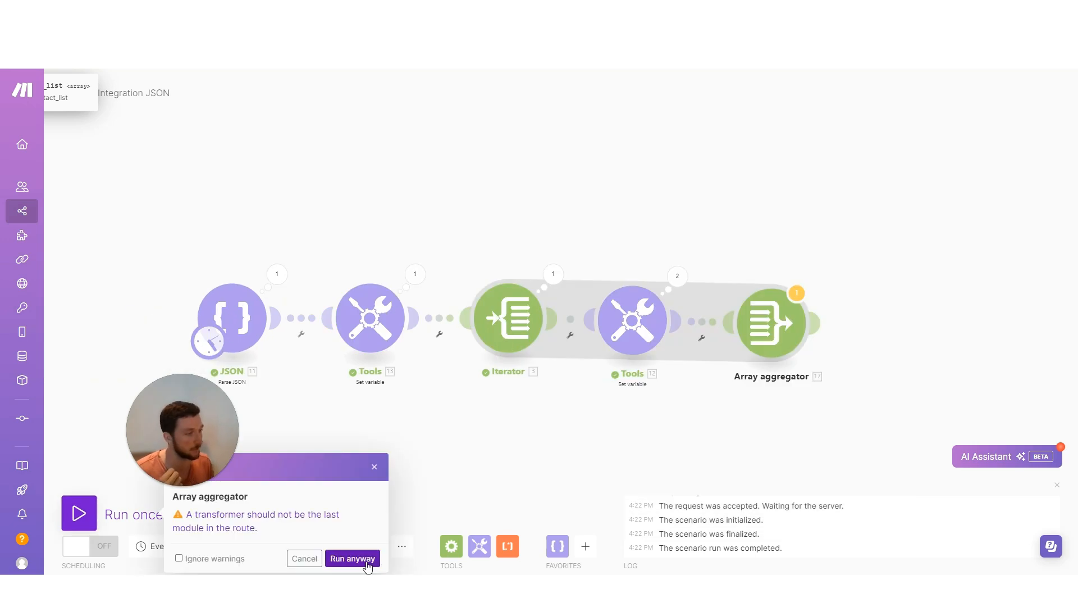
- Run the scenario once despite the warning and inspect all three operations of the name Set variable module
click(362, 558)
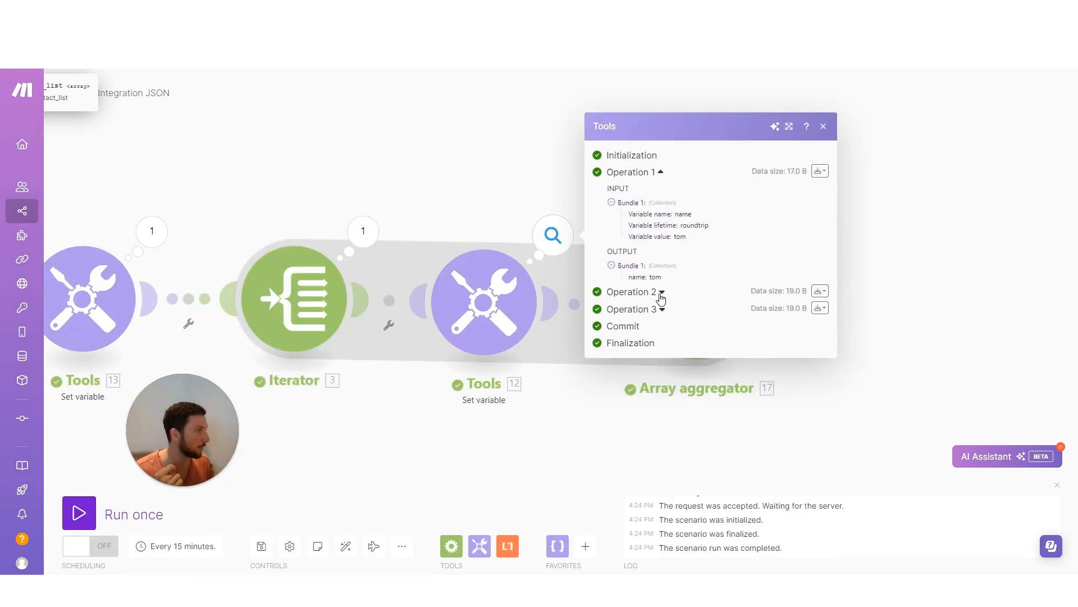
click(661, 293)
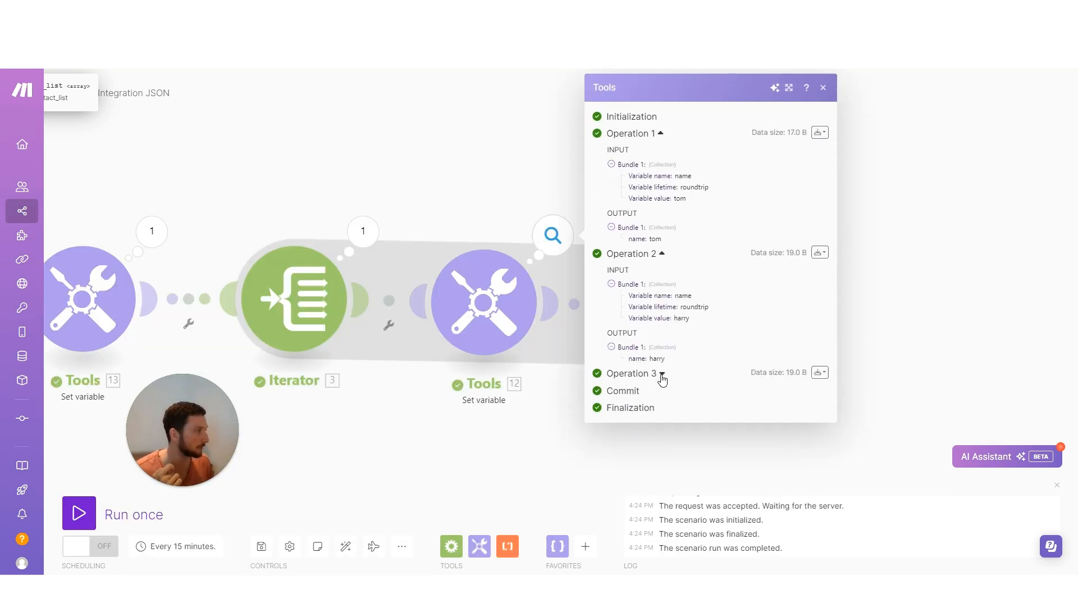
click(663, 375)
click(512, 451)
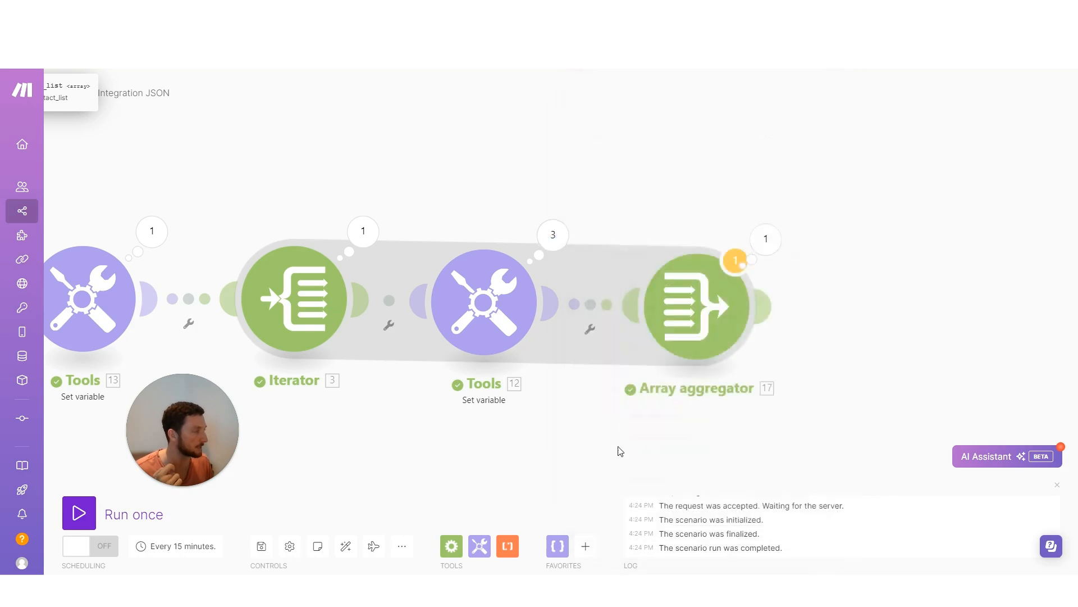
- Inspect the Array aggregator's run result, expanding all three collections in its output array
click(734, 260)
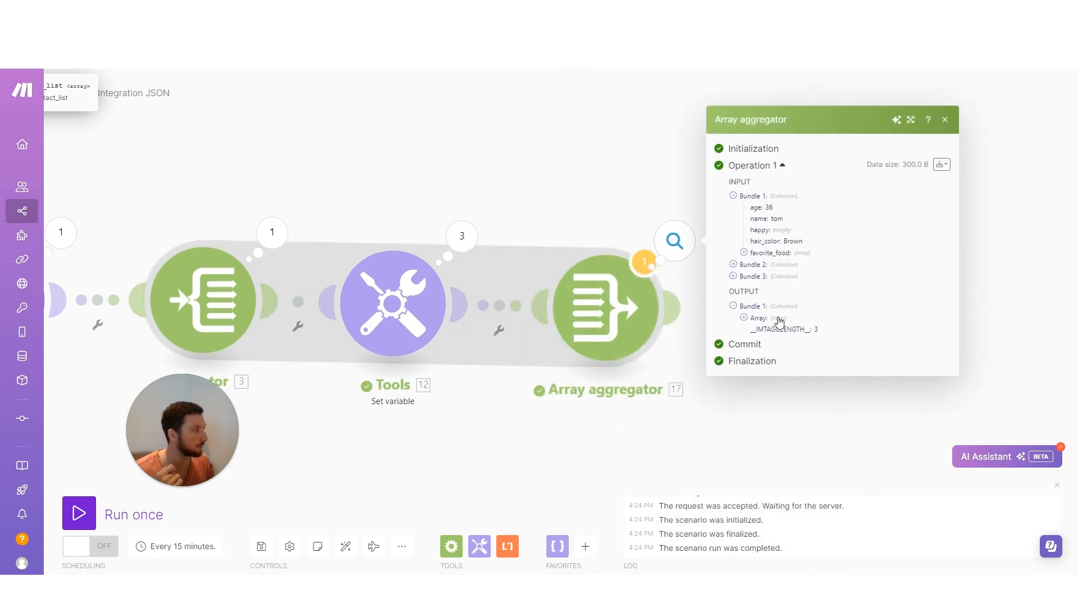
click(757, 318)
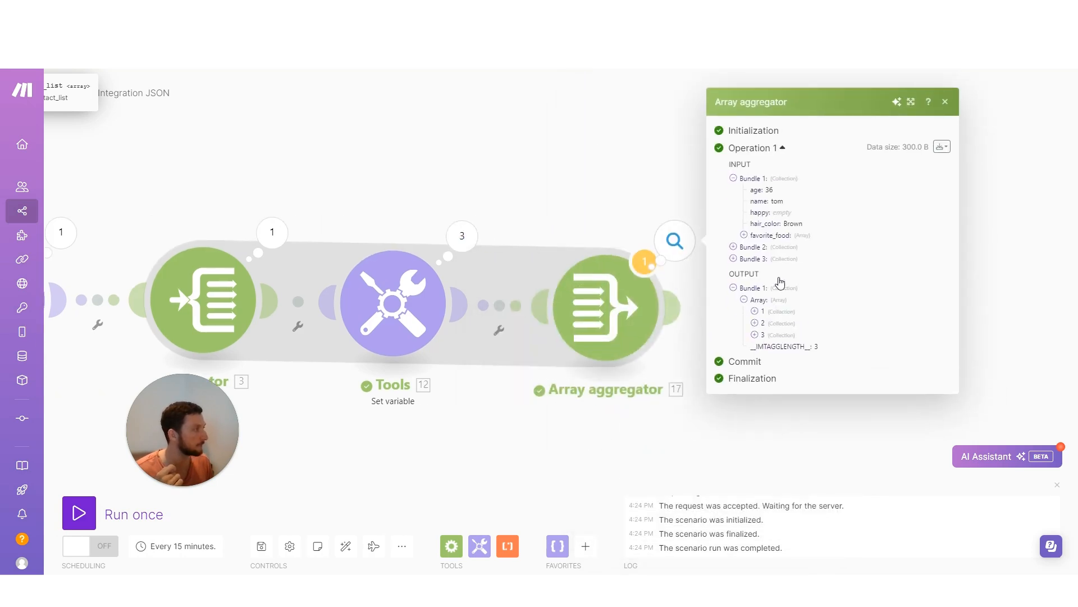
click(755, 312)
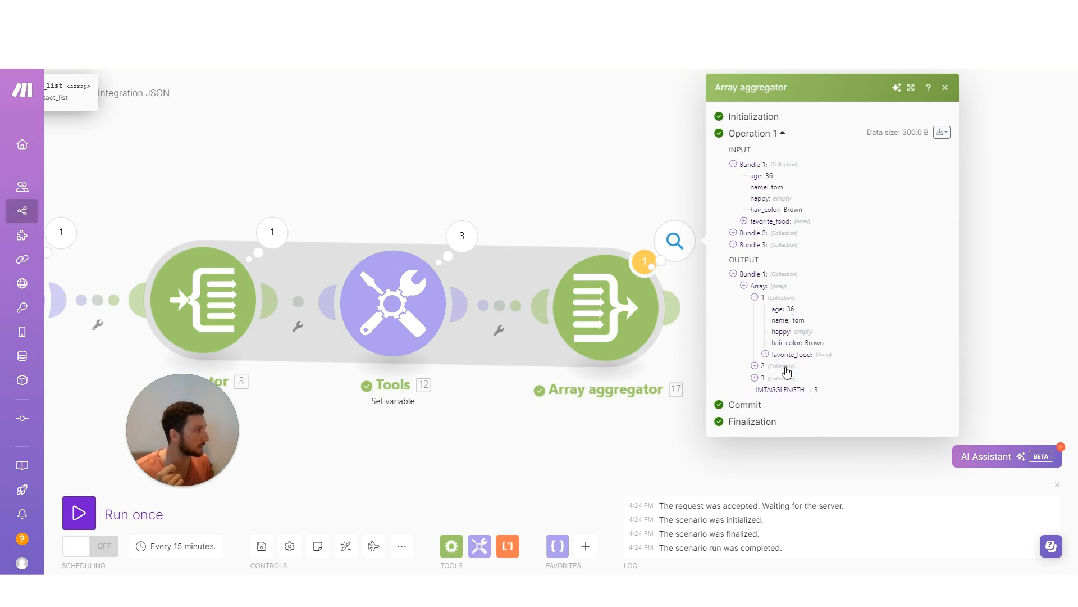
click(780, 367)
click(784, 434)
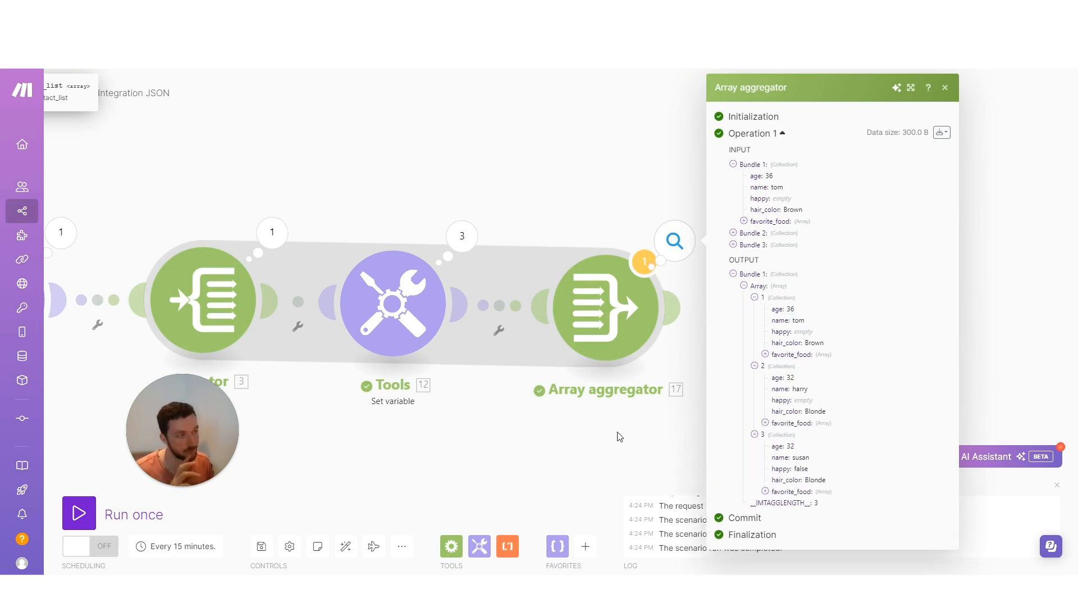
- Compare the names in the Iterator's output and review the lower formula in the name Set variable module
scroll(497, 416, left, 2)
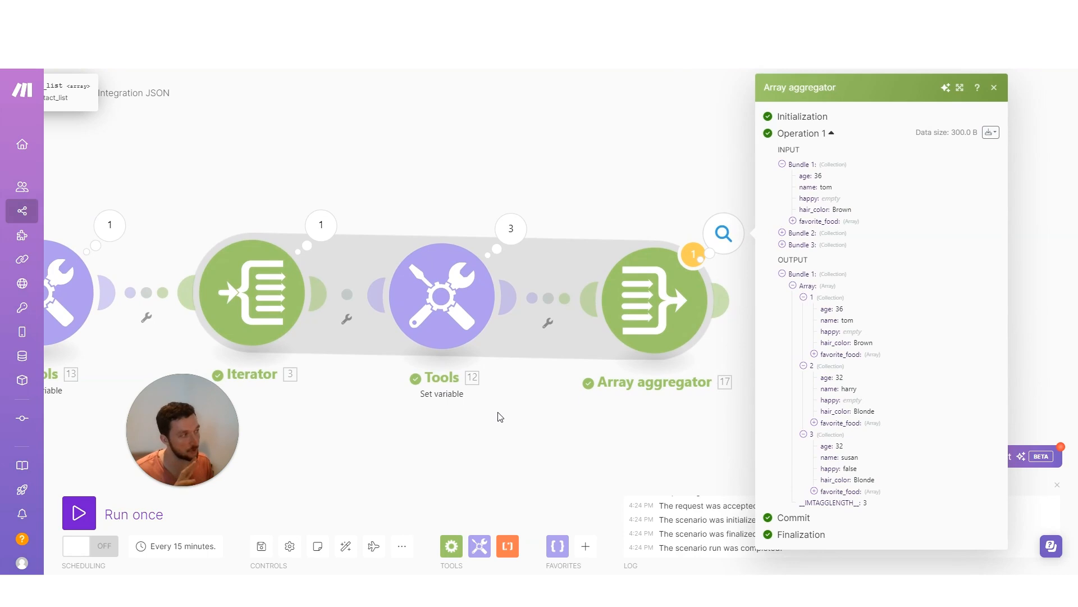
click(320, 225)
double_click(430, 296)
key(Escape)
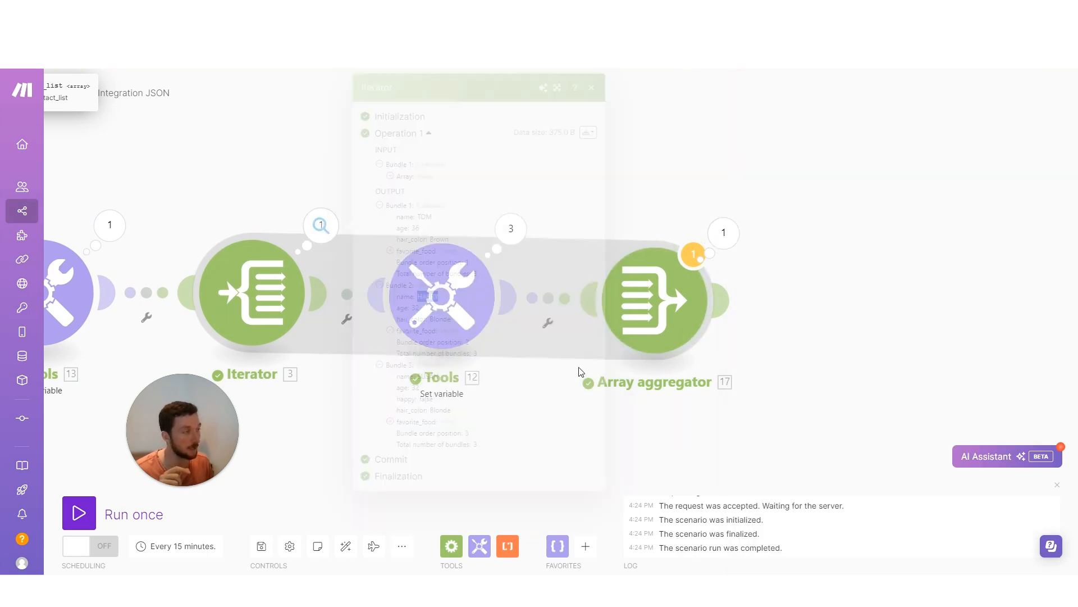
click(450, 298)
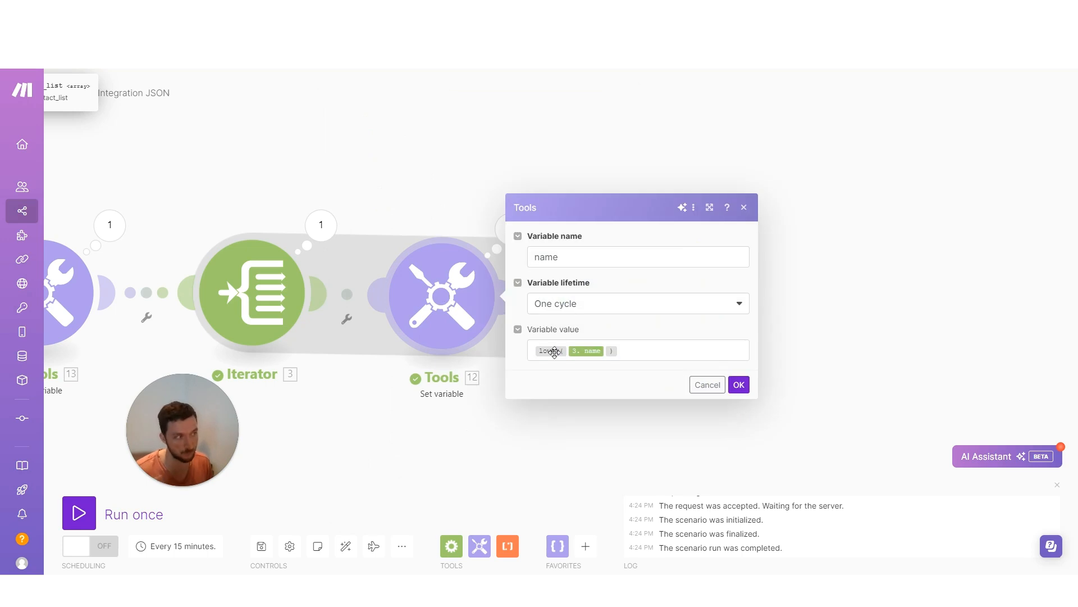
click(474, 442)
- Delete the Array aggregator and add a Numeric aggregator after the name Set variable module
right_click(613, 307)
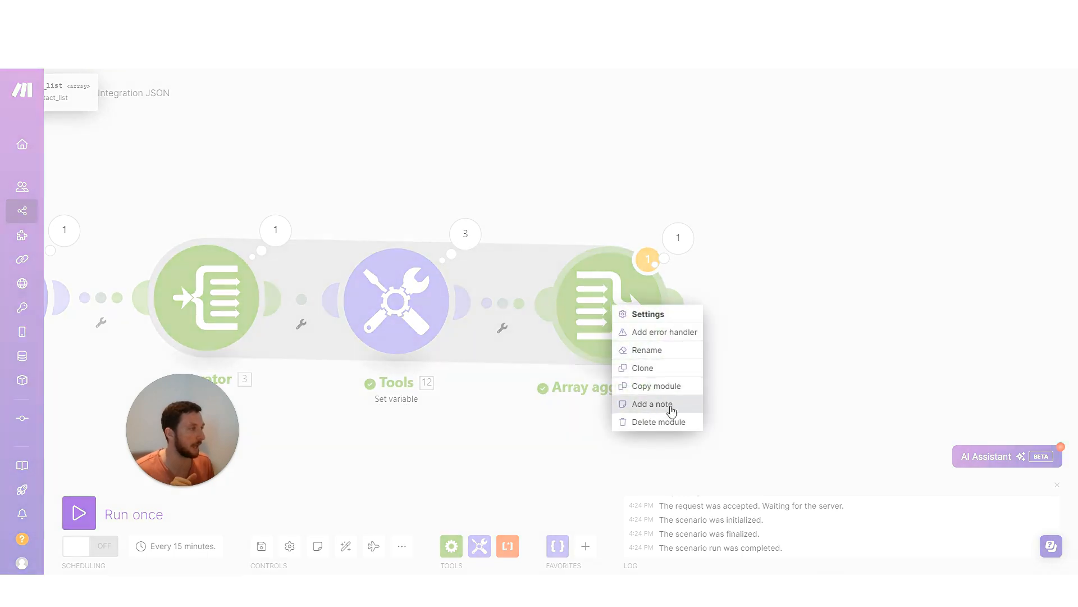
click(667, 421)
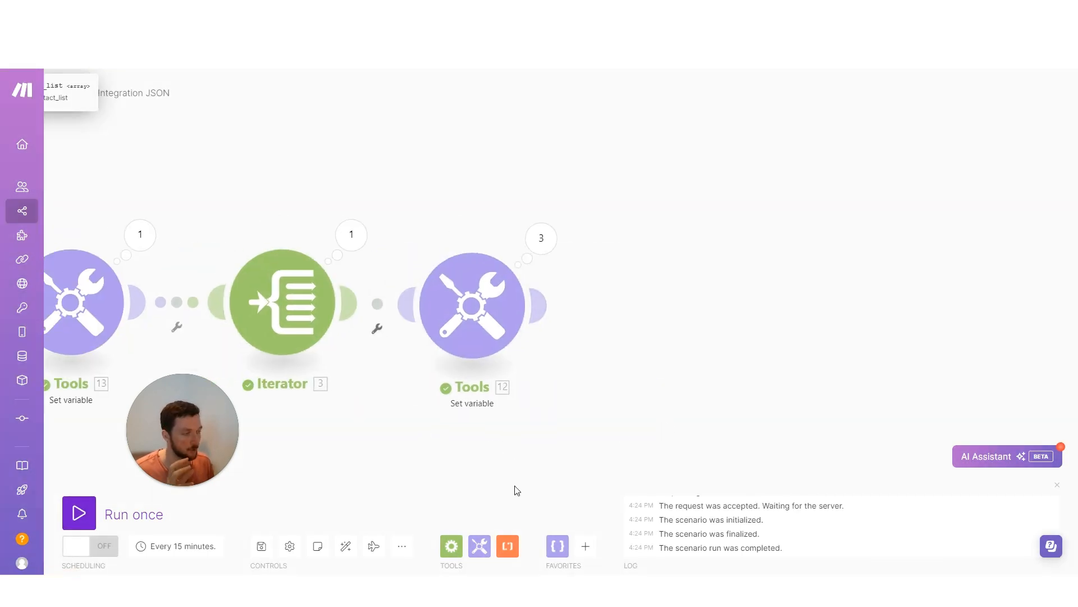
click(481, 549)
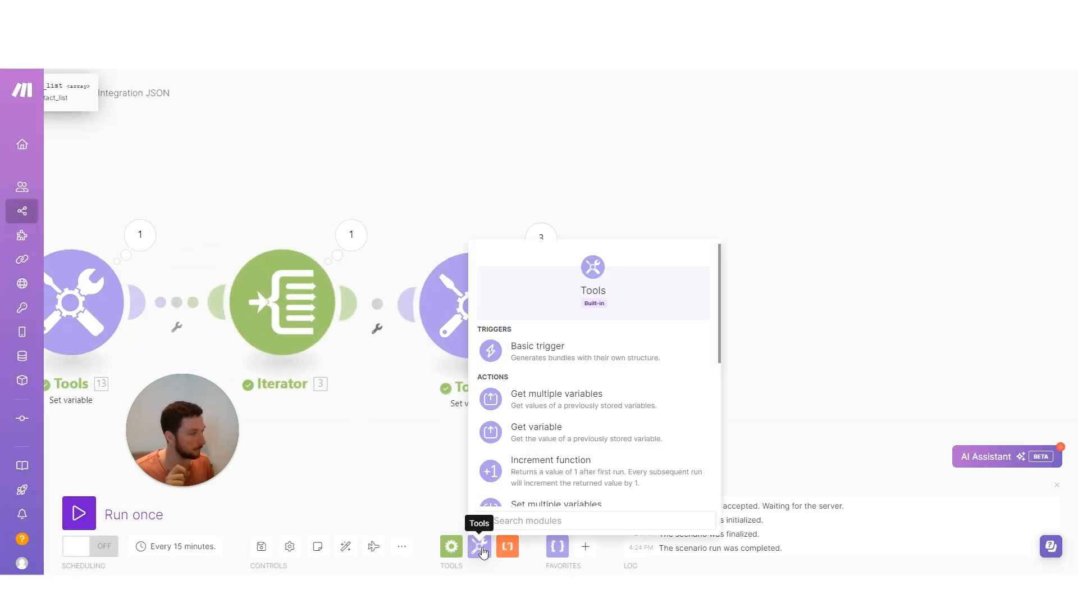
scroll(564, 433, down, 4)
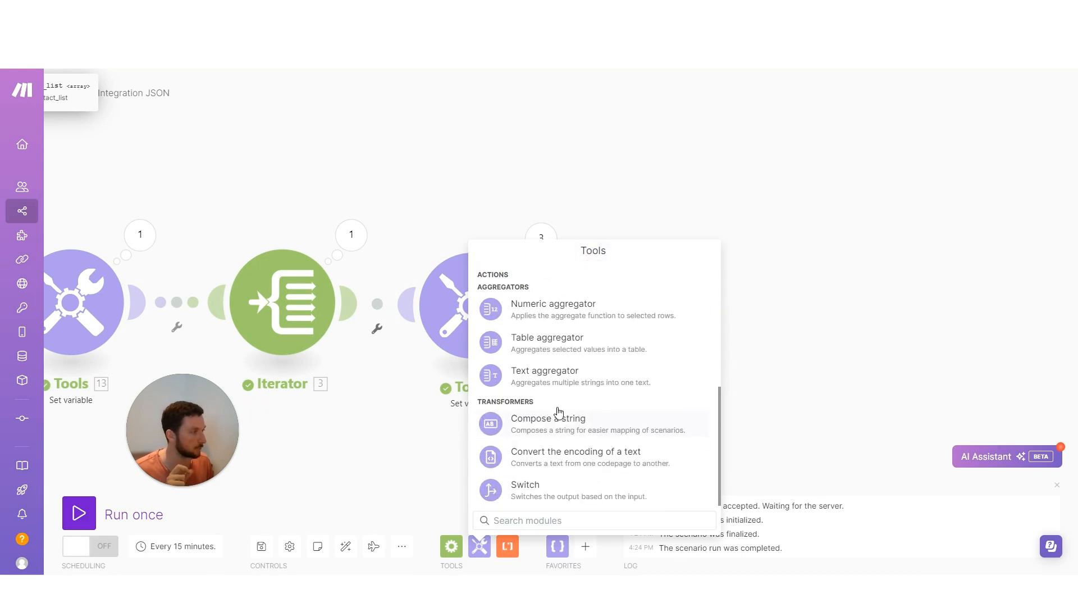
click(559, 312)
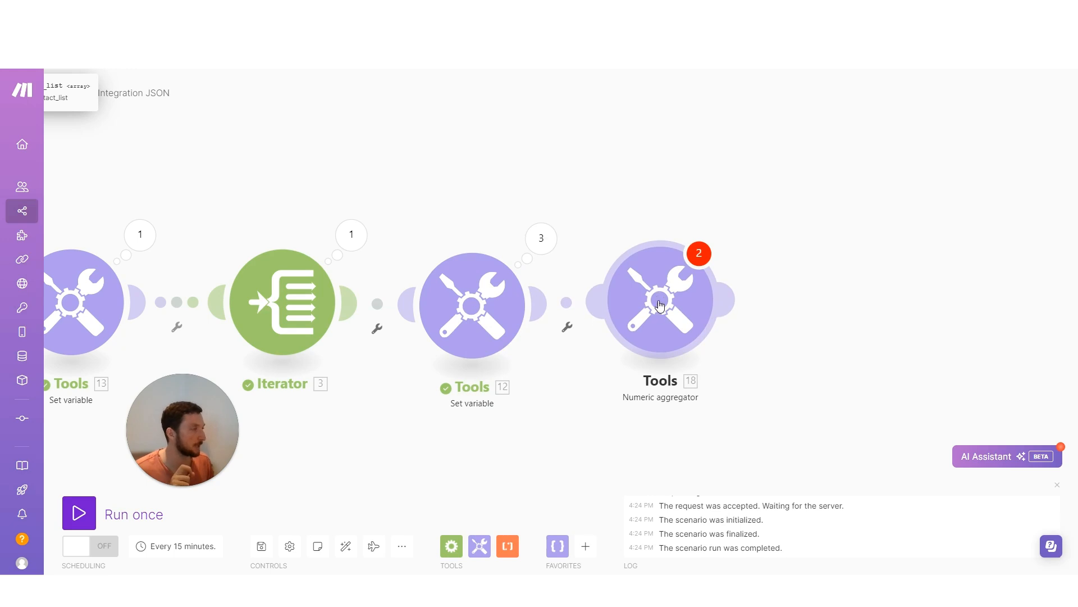
- Configure the Numeric aggregator with source module Iterator [3], aggregate function Average (AVG) and the Iterator's age as value
click(637, 317)
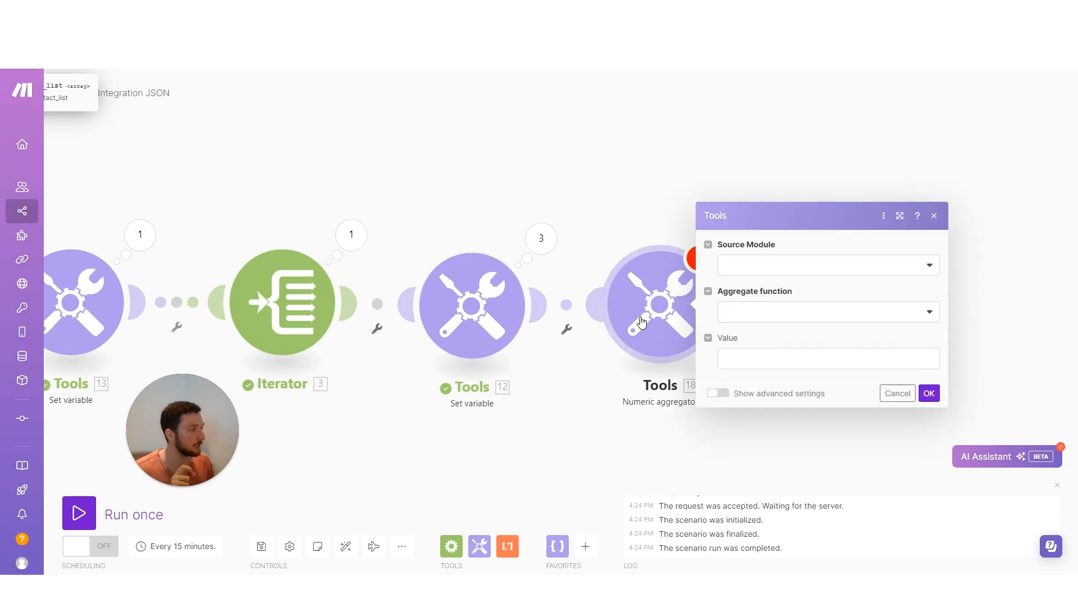
click(791, 273)
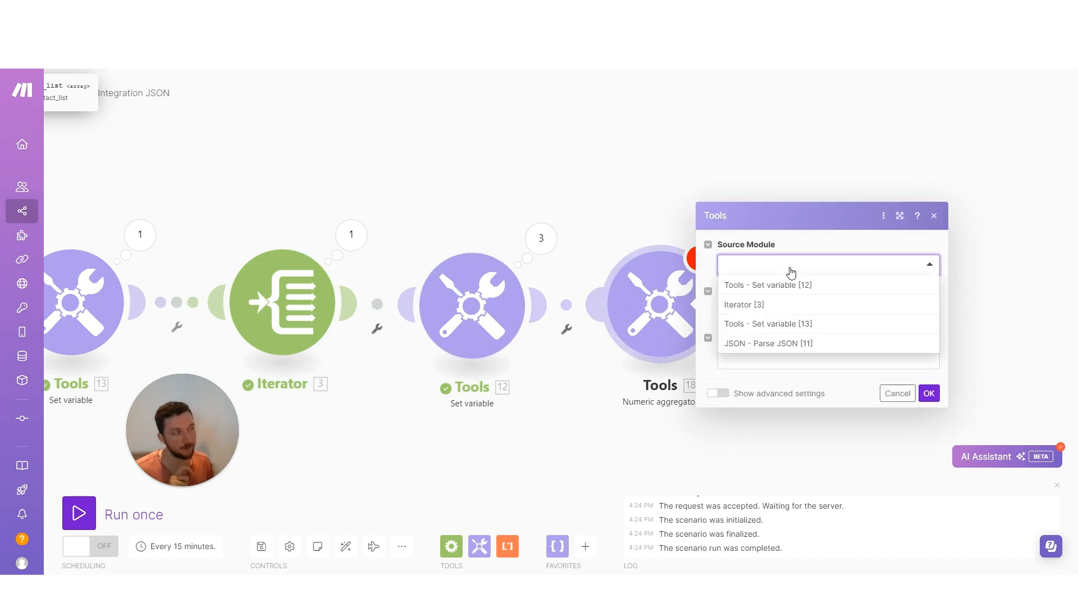
click(766, 311)
click(775, 311)
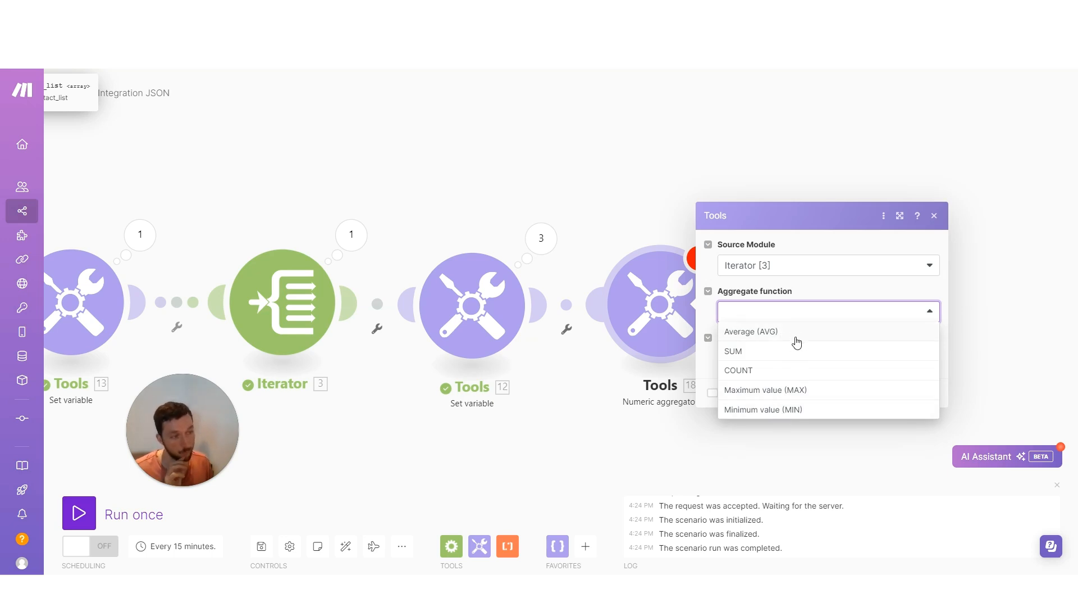
click(777, 332)
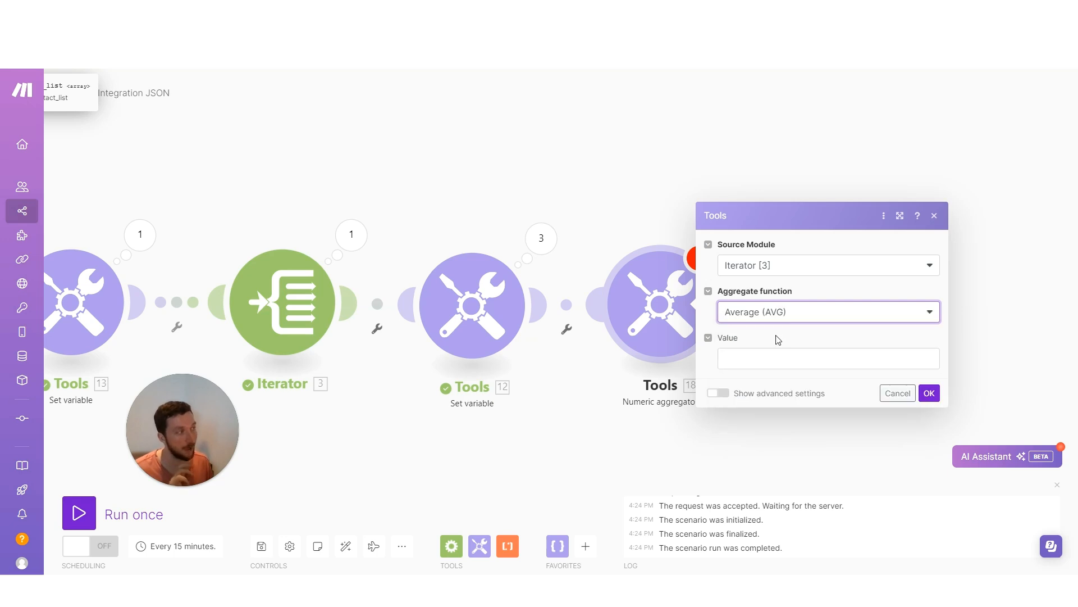
click(782, 356)
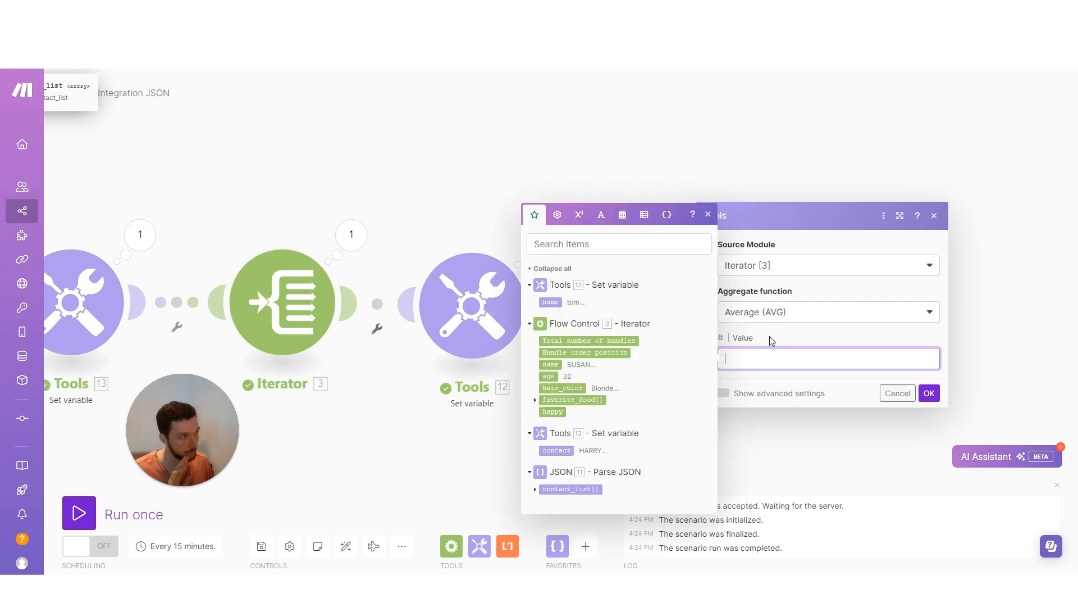
drag(552, 378, 765, 360)
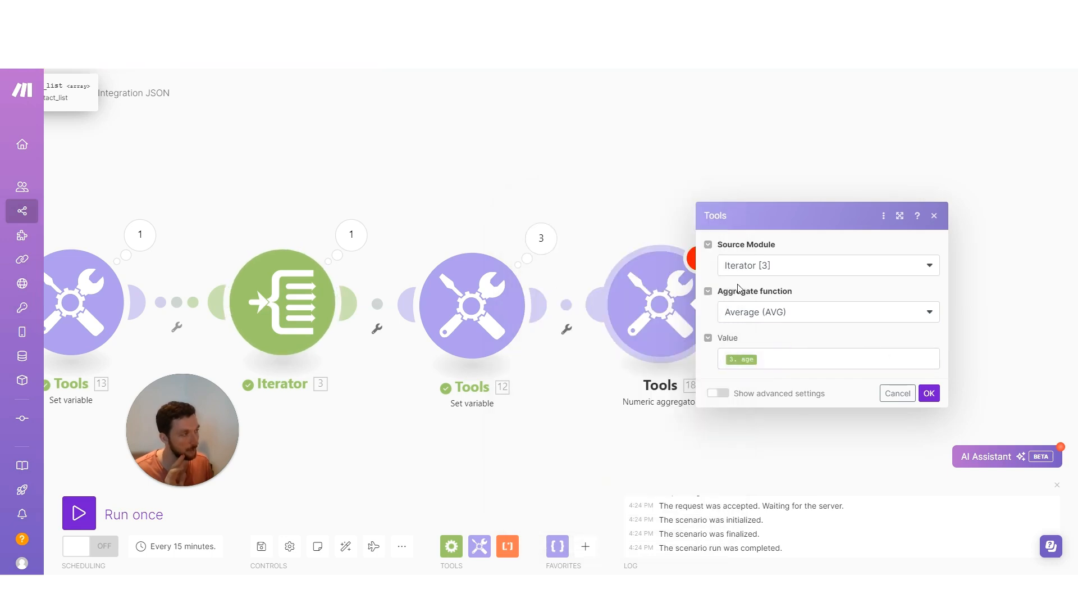
click(929, 392)
- Delete the name Set variable module between the Iterator and the Numeric aggregator, and auto-align the scenario
right_click(443, 312)
click(505, 453)
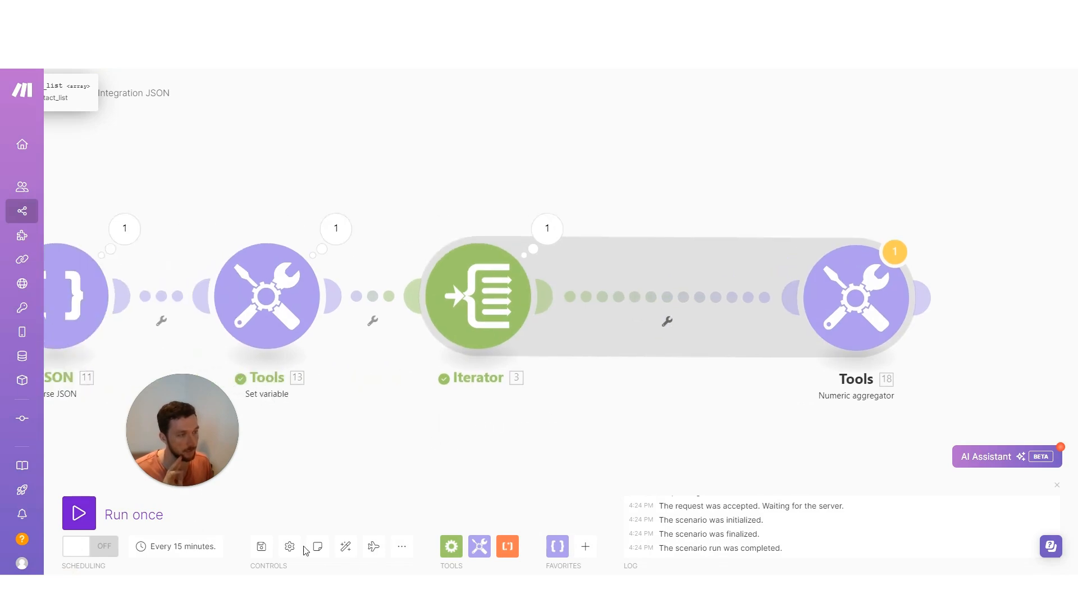
click(345, 546)
- Run the scenario once despite the warning and inspect the Numeric aggregator's input bundles and average result
click(80, 513)
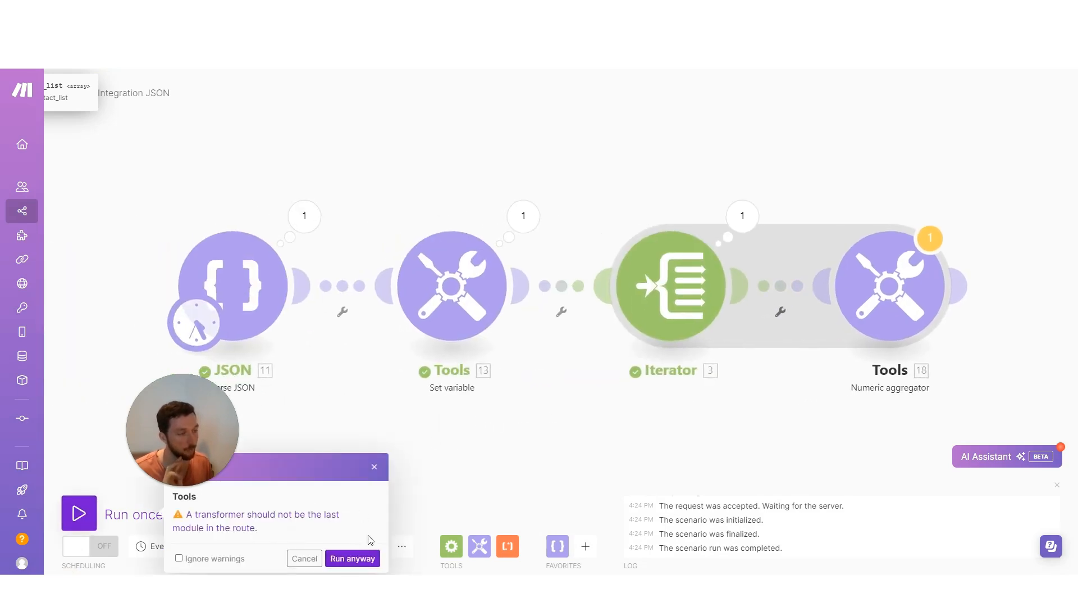
click(352, 558)
click(962, 216)
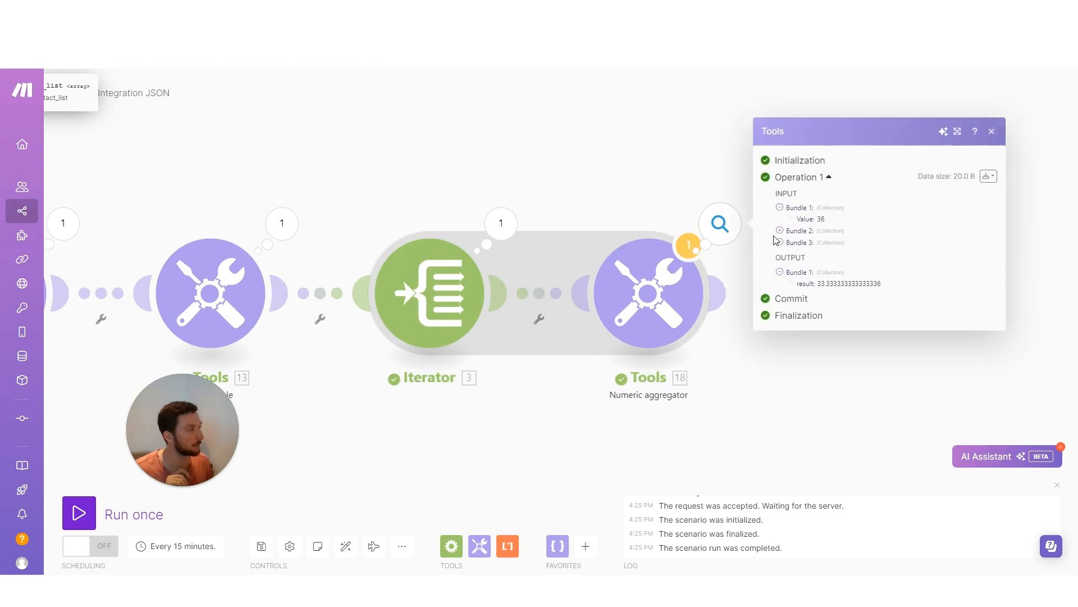
- Compare the Iterator's output bundles with the Numeric aggregator's input bundles and average result
drag(821, 285, 863, 284)
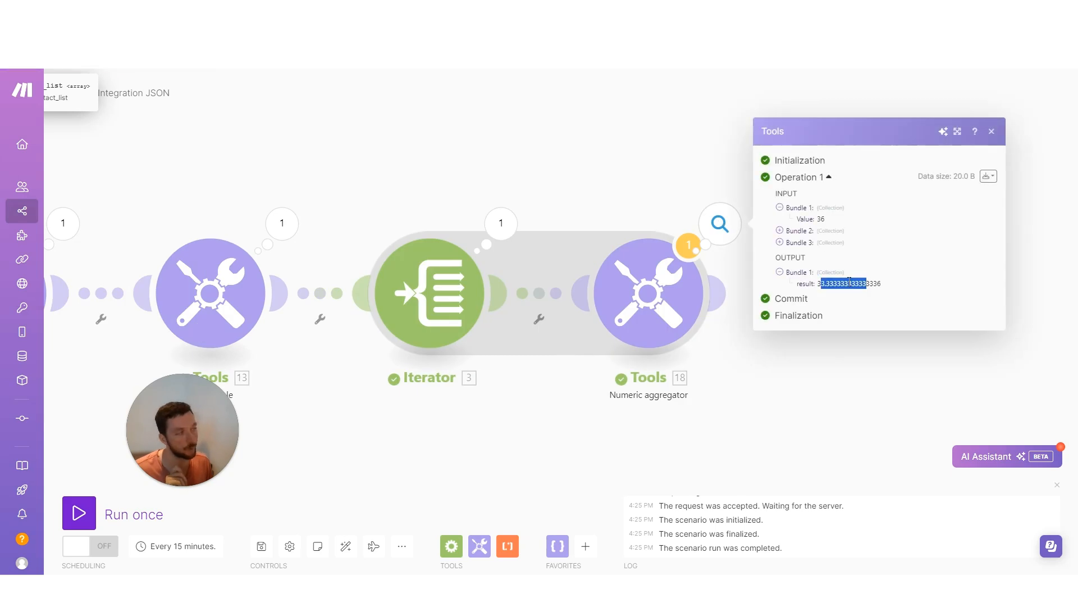
click(678, 193)
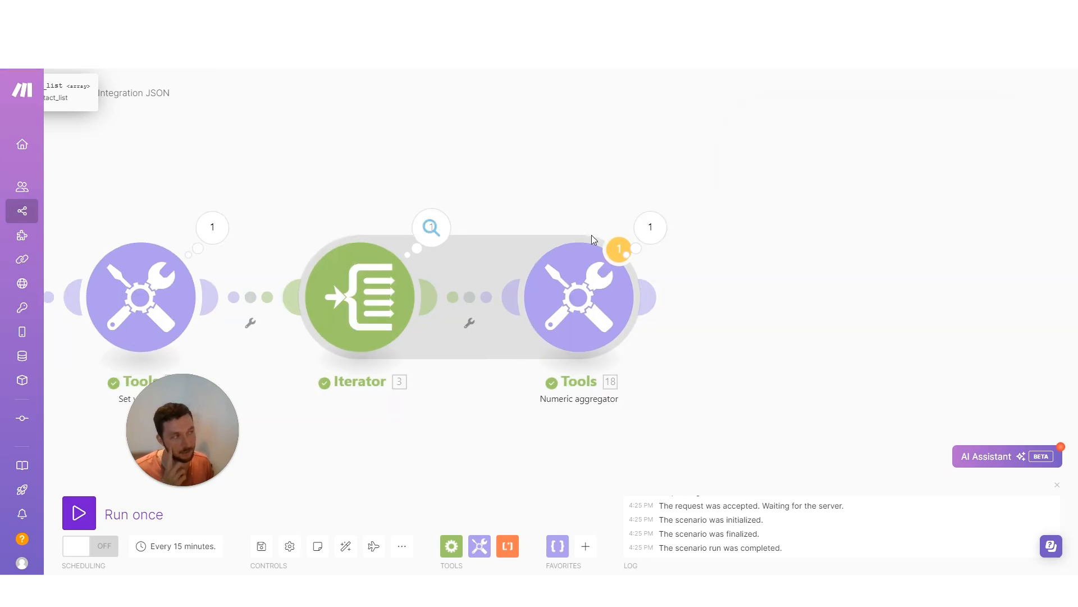
click(431, 240)
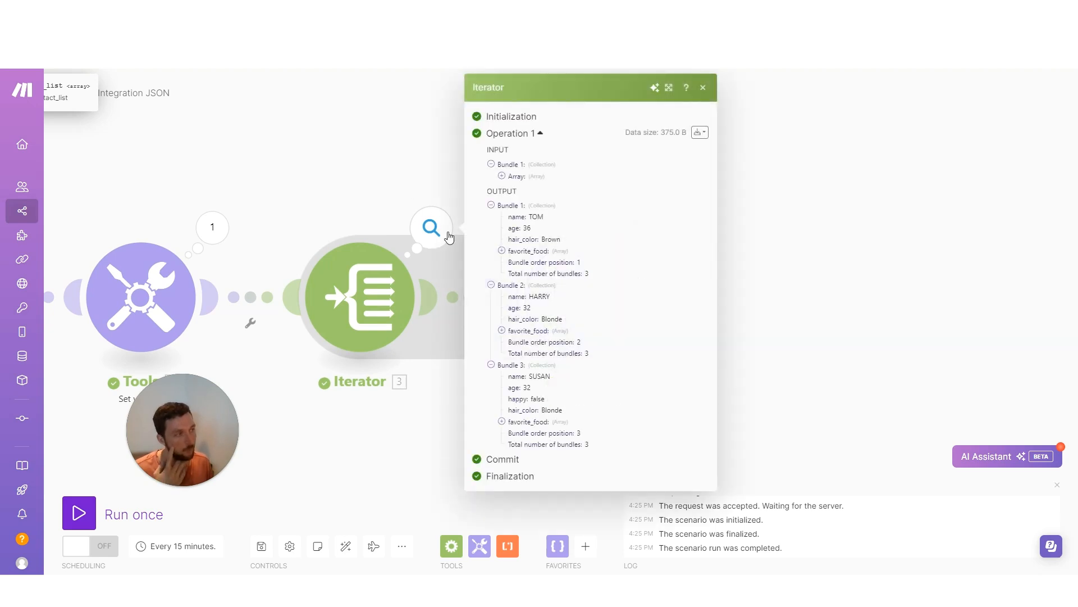
click(382, 177)
click(651, 232)
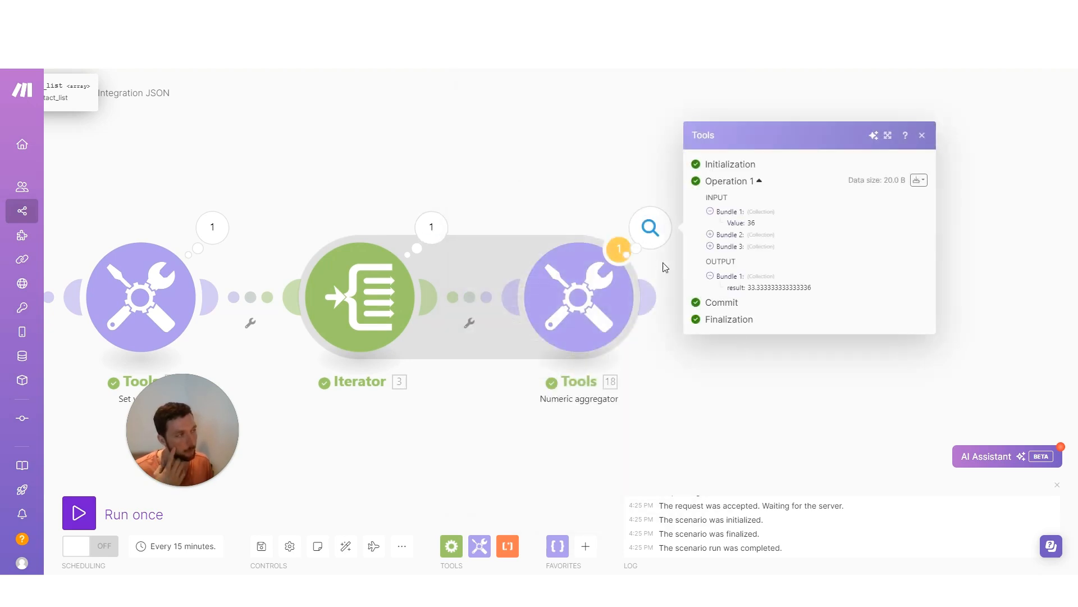
click(481, 228)
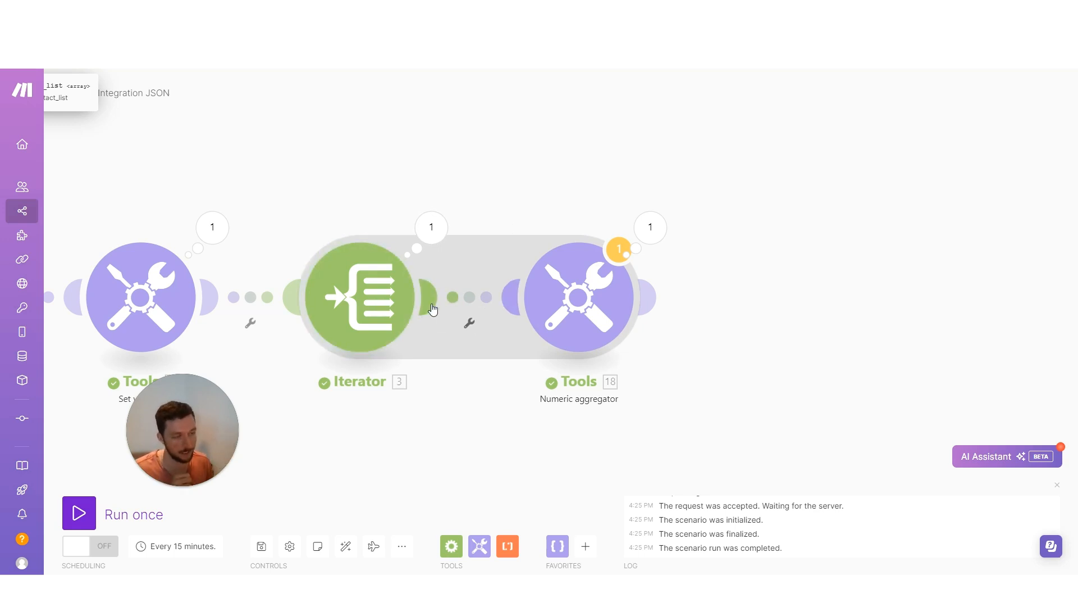
- Add a Set variable module named age between the Iterator and the Numeric aggregator, with the Iterator's age + 5 as its value
click(479, 546)
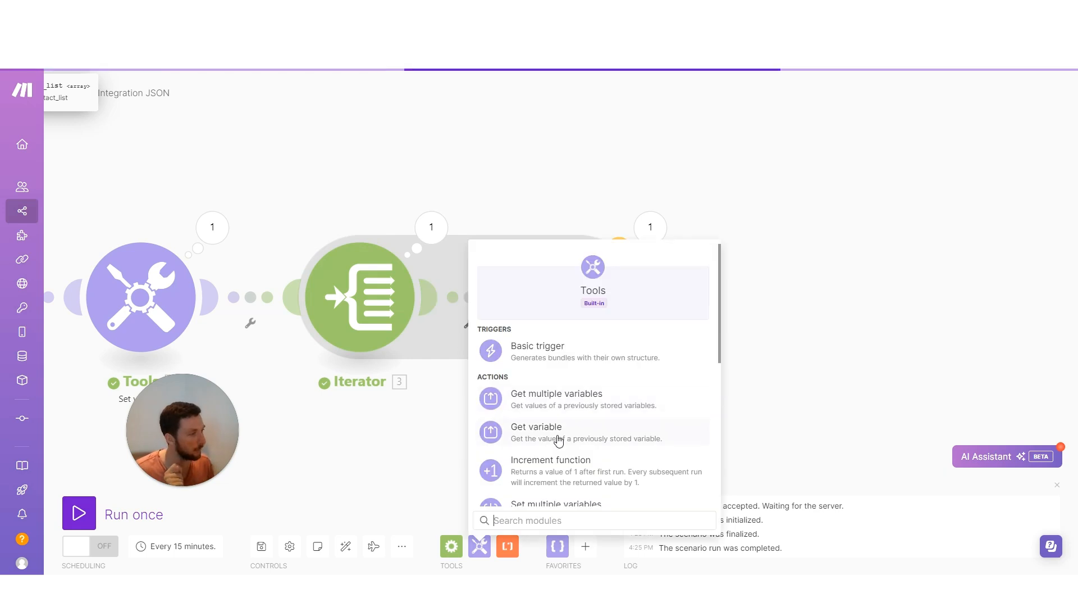
text(var)
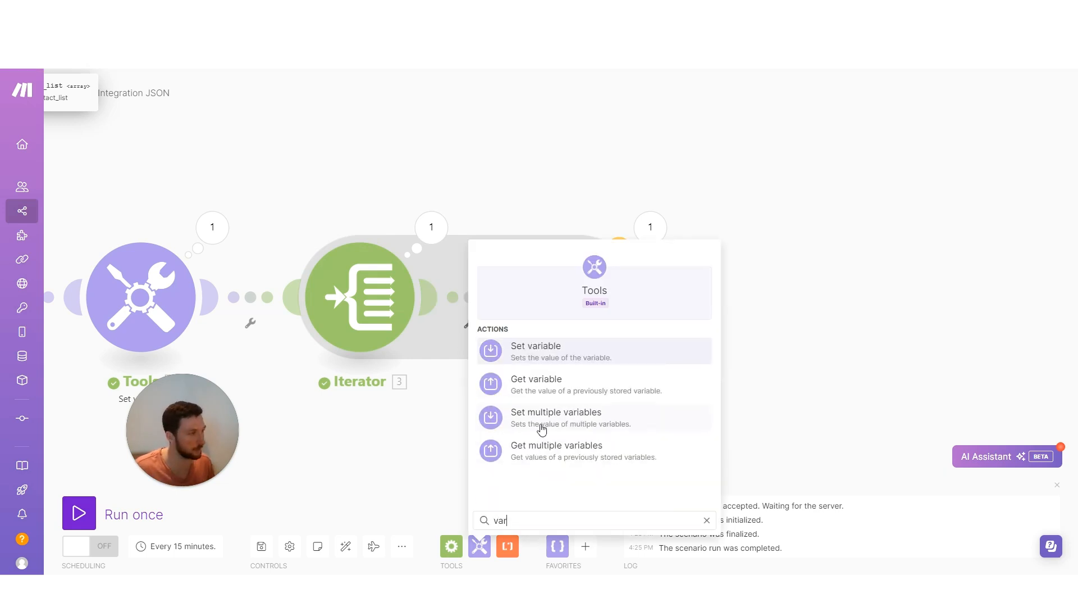
click(545, 379)
text(age)
click(601, 355)
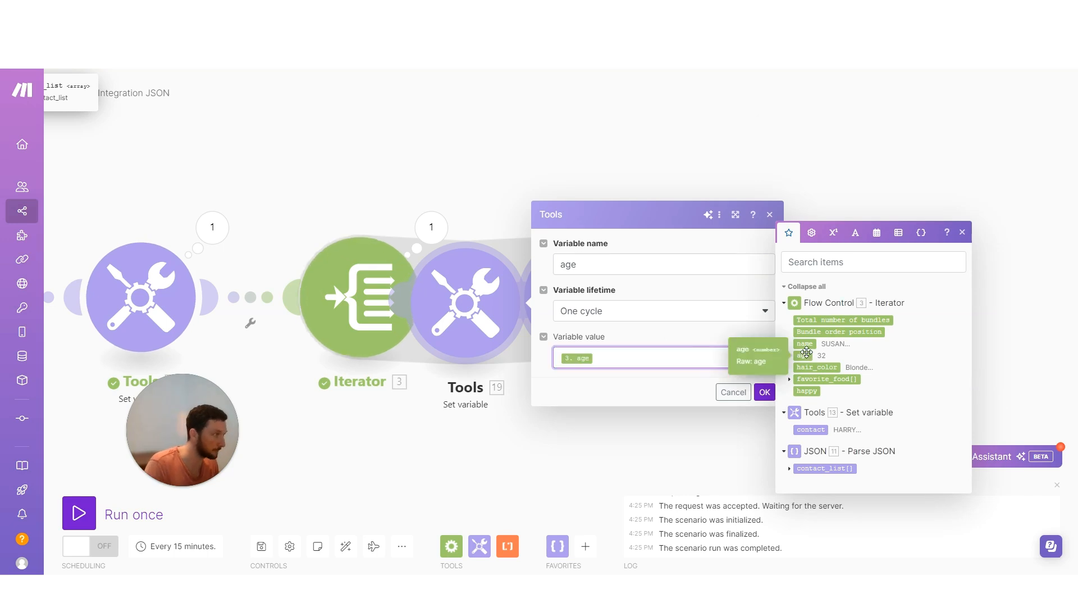
click(833, 232)
click(835, 420)
text(5)
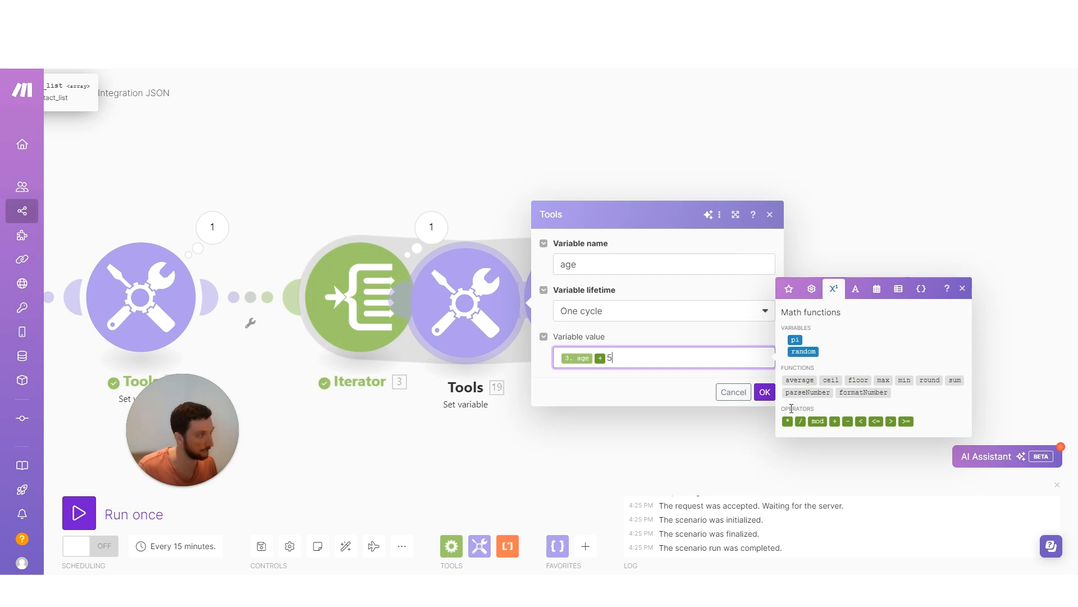
click(765, 392)
- Remove the Iterator's age from the Numeric aggregator's value
click(539, 312)
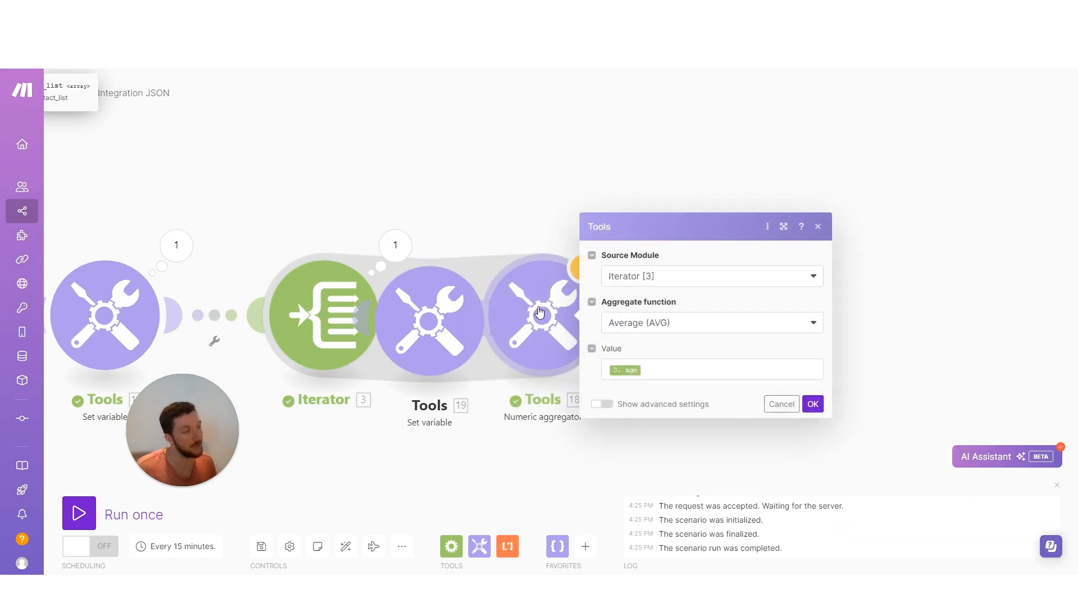
click(690, 368)
key(BackSpace)
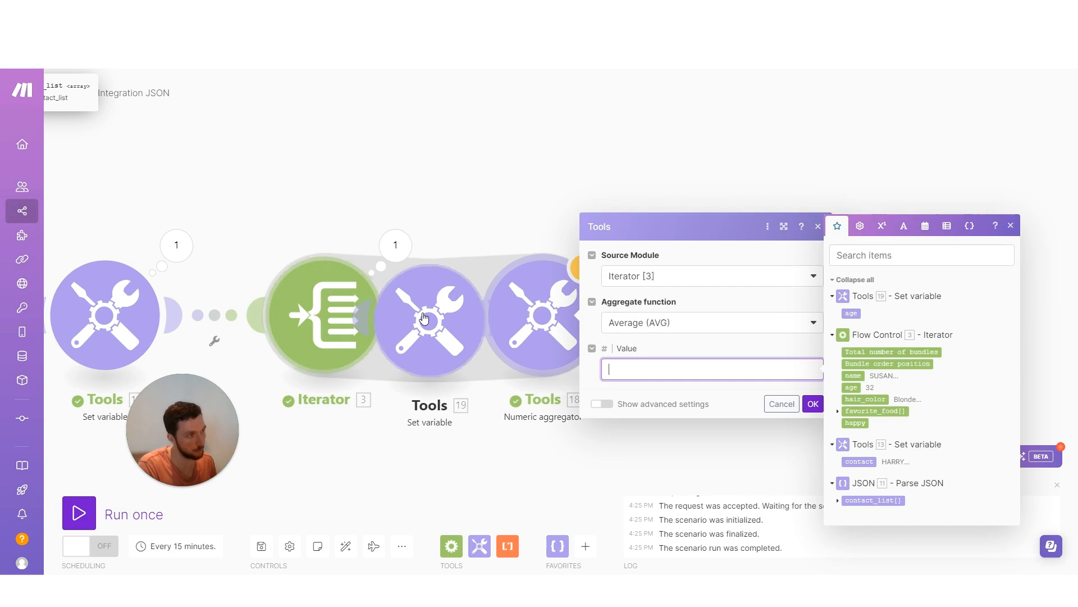
- Map the age variable from Set variable [19] as the numeric aggregator's value, auto-align the modules and run the scenario once
click(852, 311)
click(813, 403)
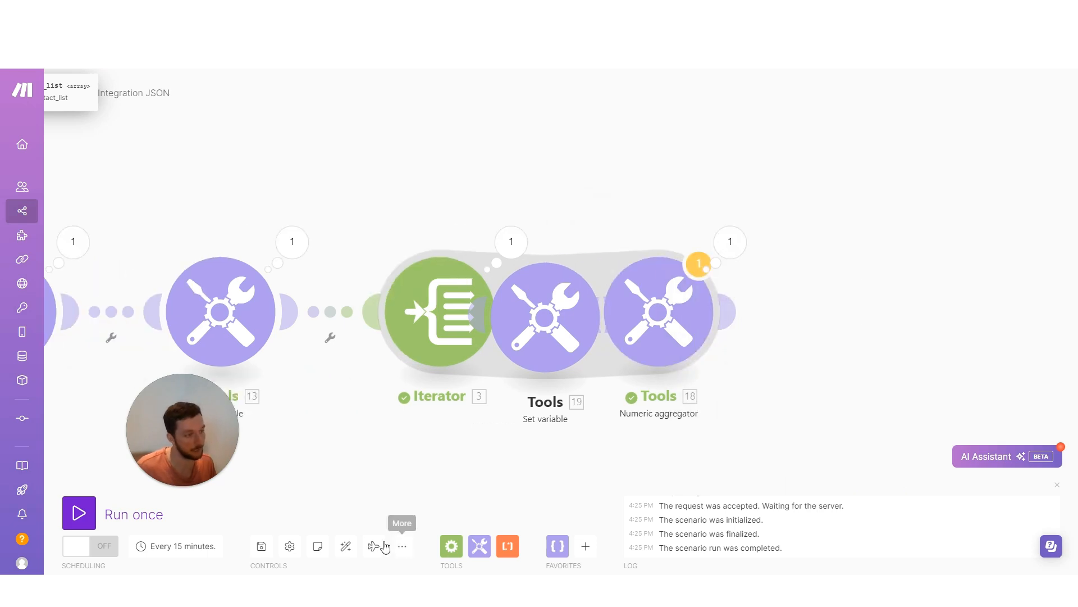
click(346, 546)
click(78, 521)
click(352, 558)
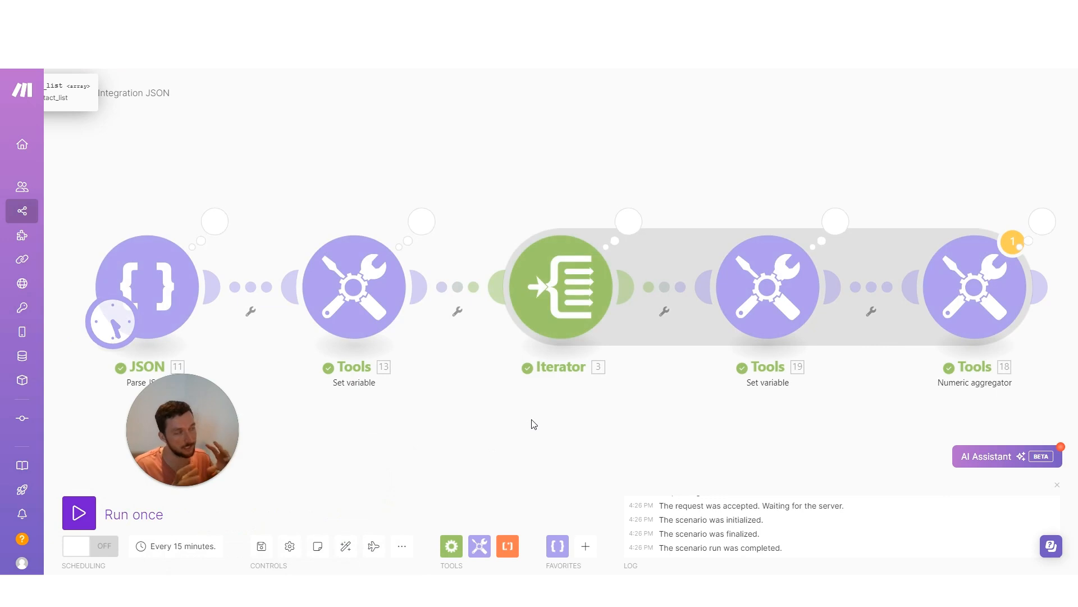
- Examine the numeric aggregator's output bundle from the scenario run
drag(915, 373, 660, 376)
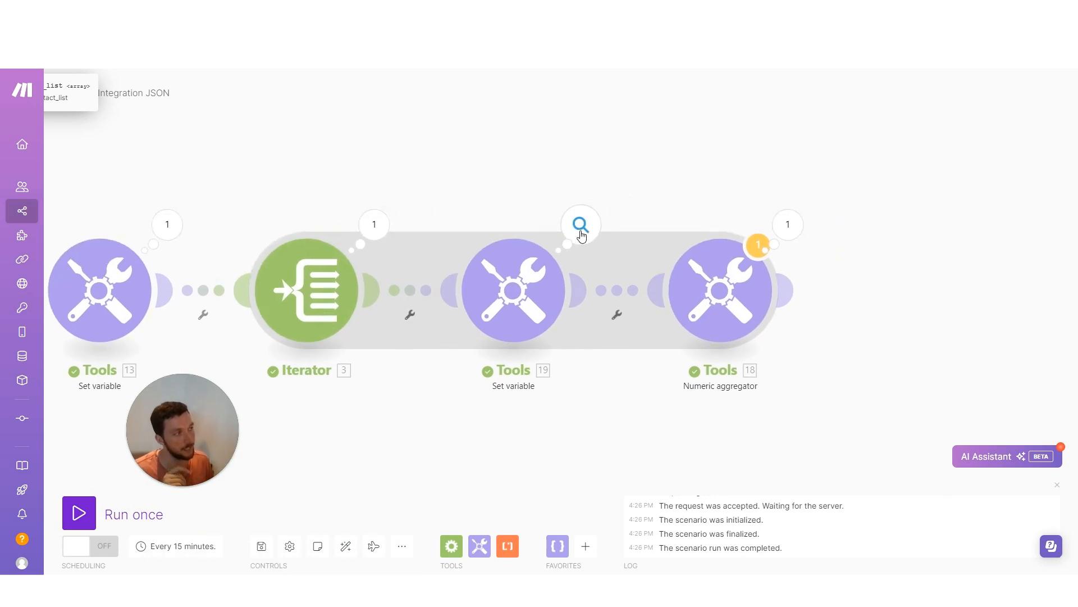
scroll(316, 223, down, 2)
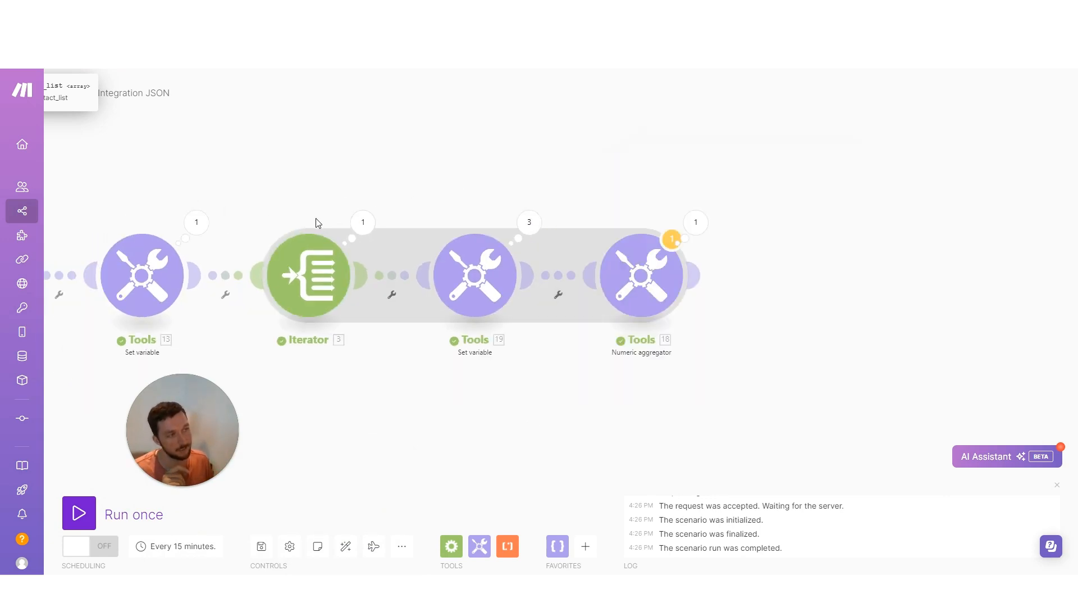
drag(316, 223, 378, 277)
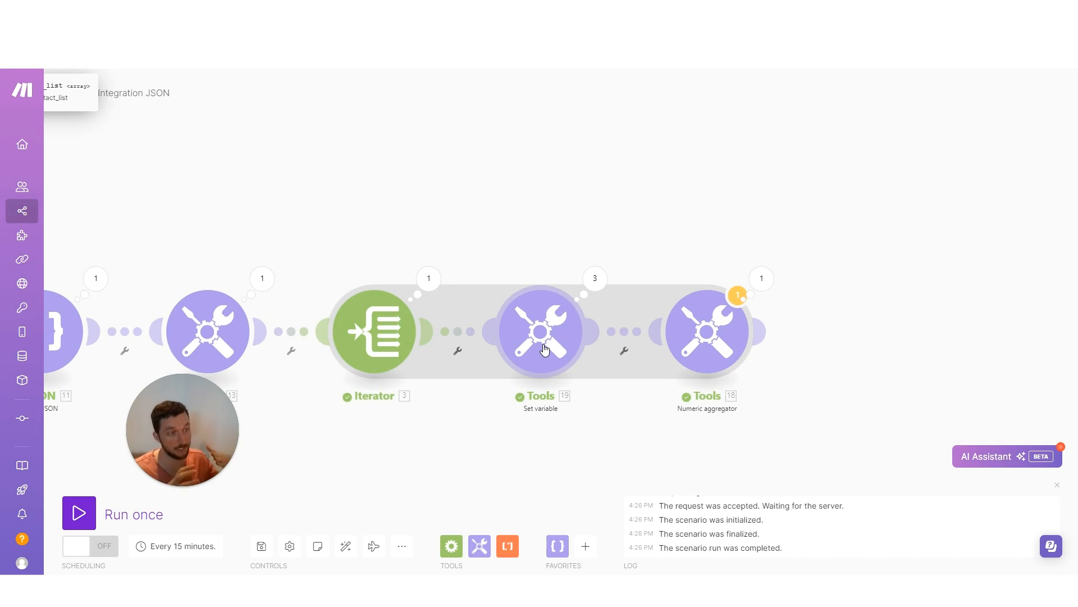
click(762, 278)
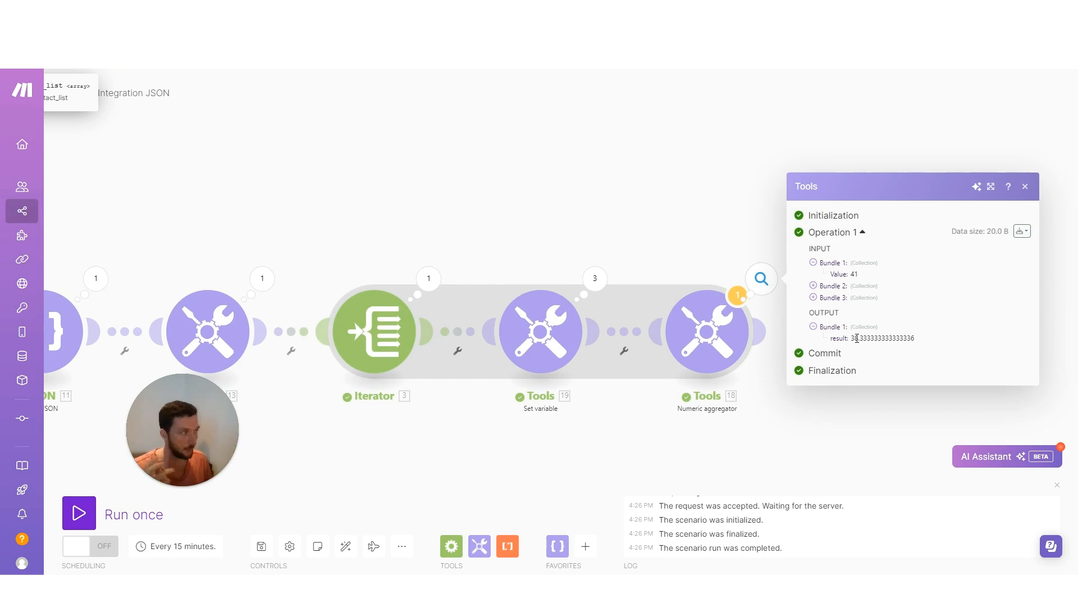
drag(853, 337, 921, 339)
click(672, 241)
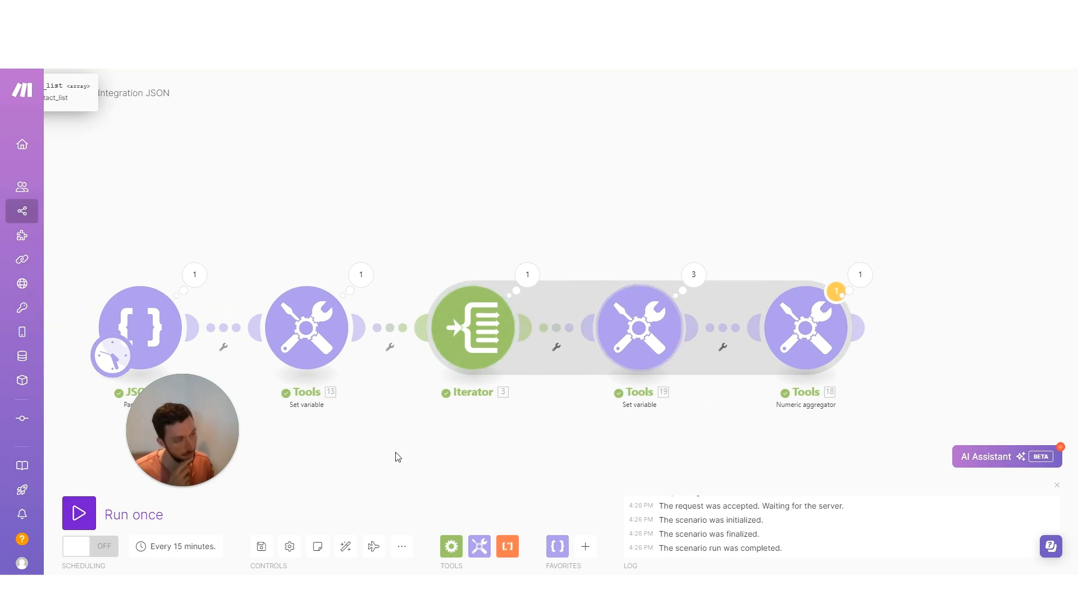
drag(198, 439, 101, 488)
click(374, 546)
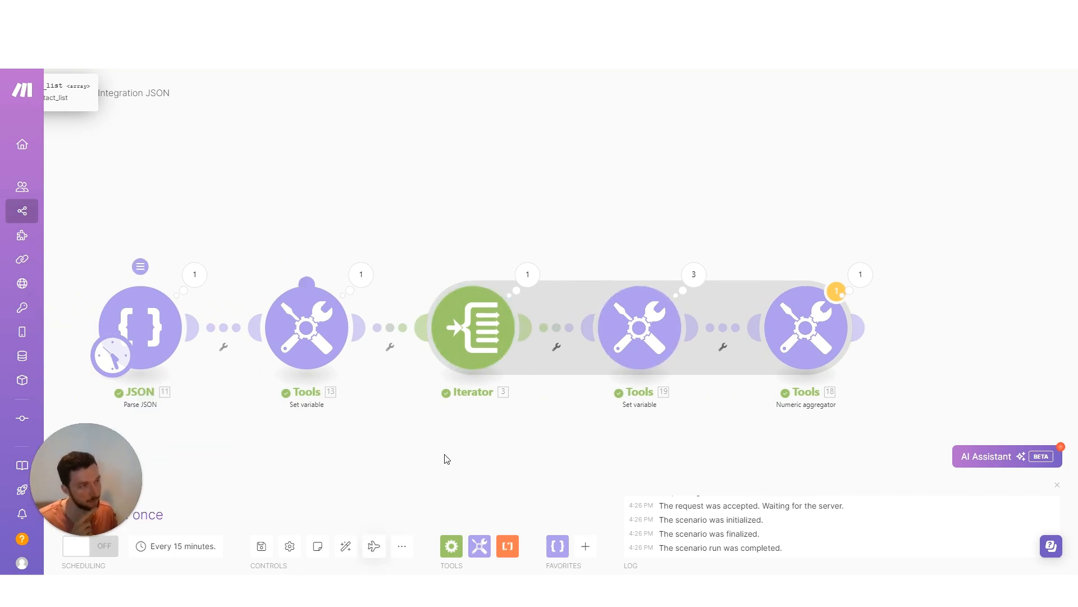
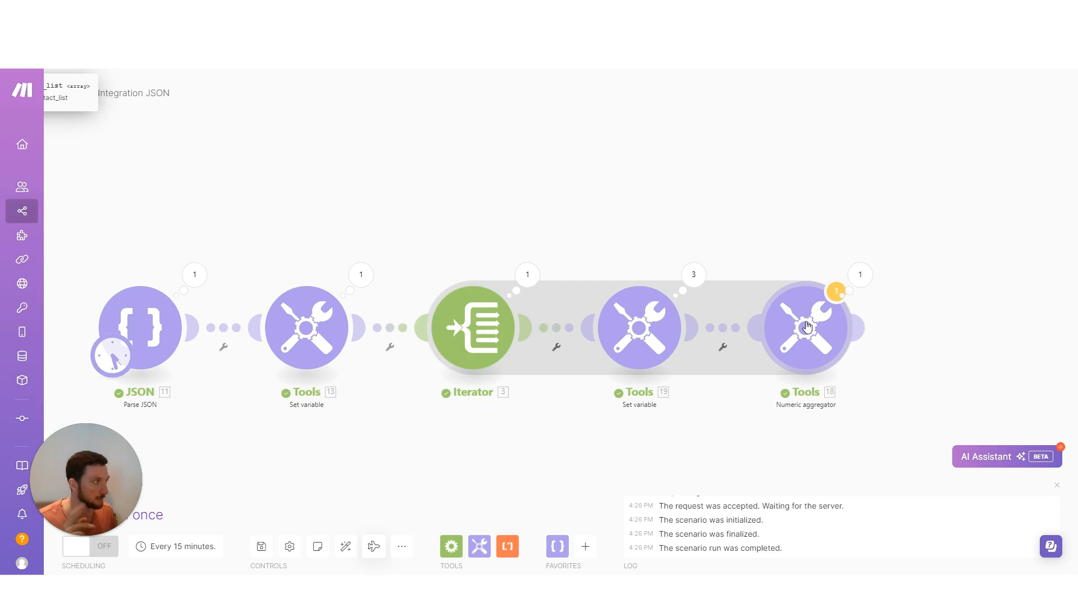
- Delete the numeric aggregator and add a Text aggregator from the built-in Tools modules
click(788, 331)
click(888, 335)
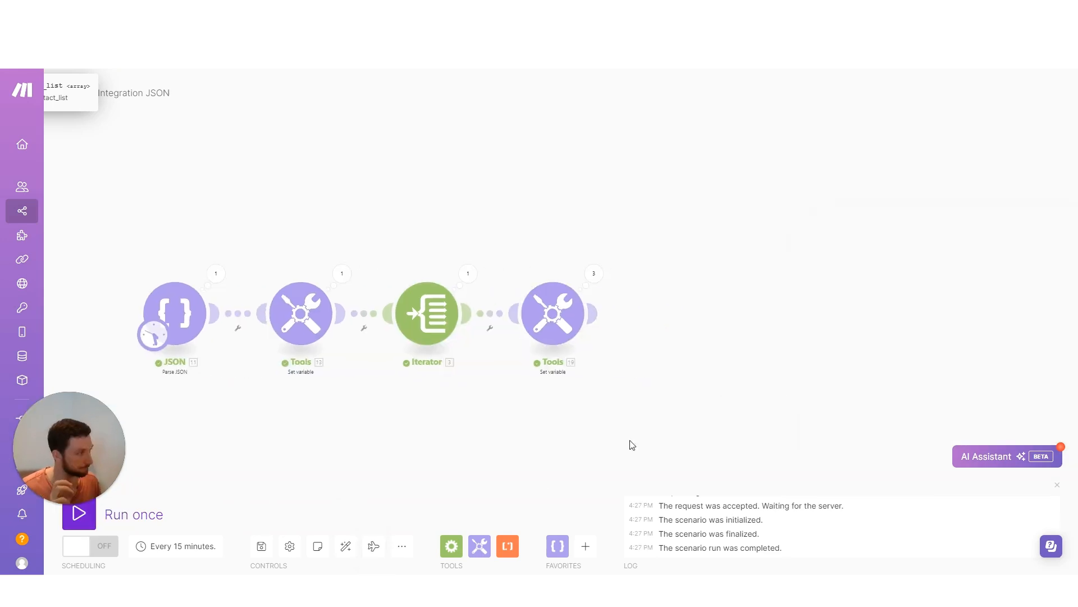
click(494, 557)
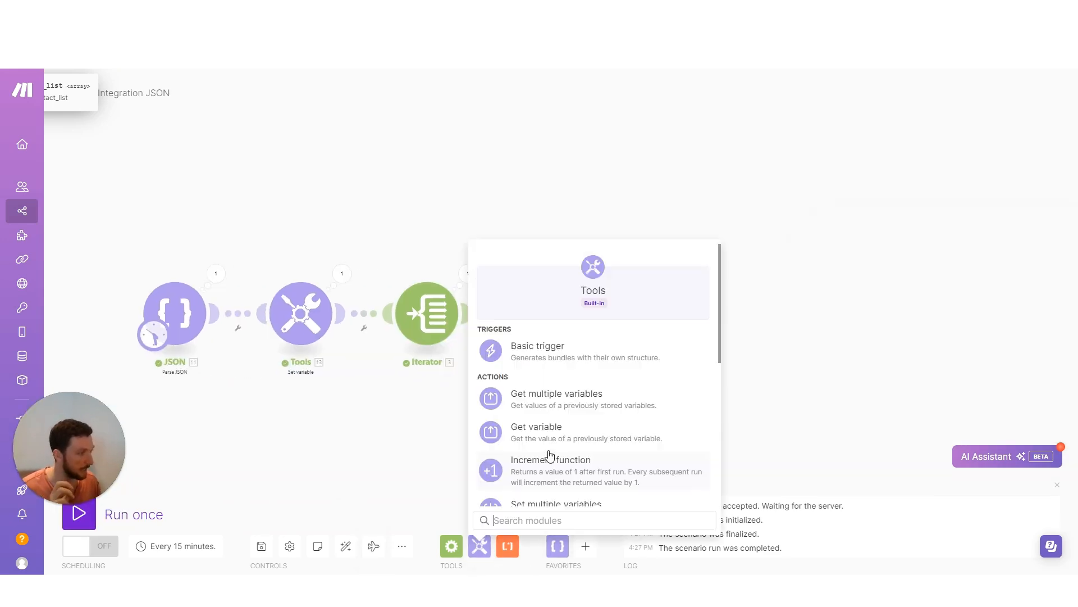
text(text)
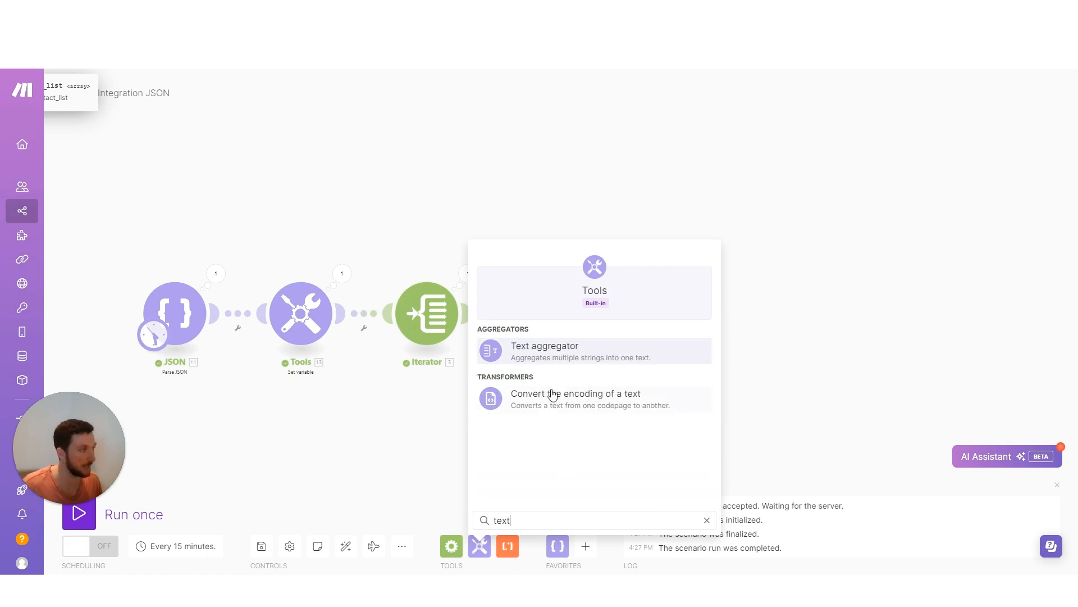
click(554, 353)
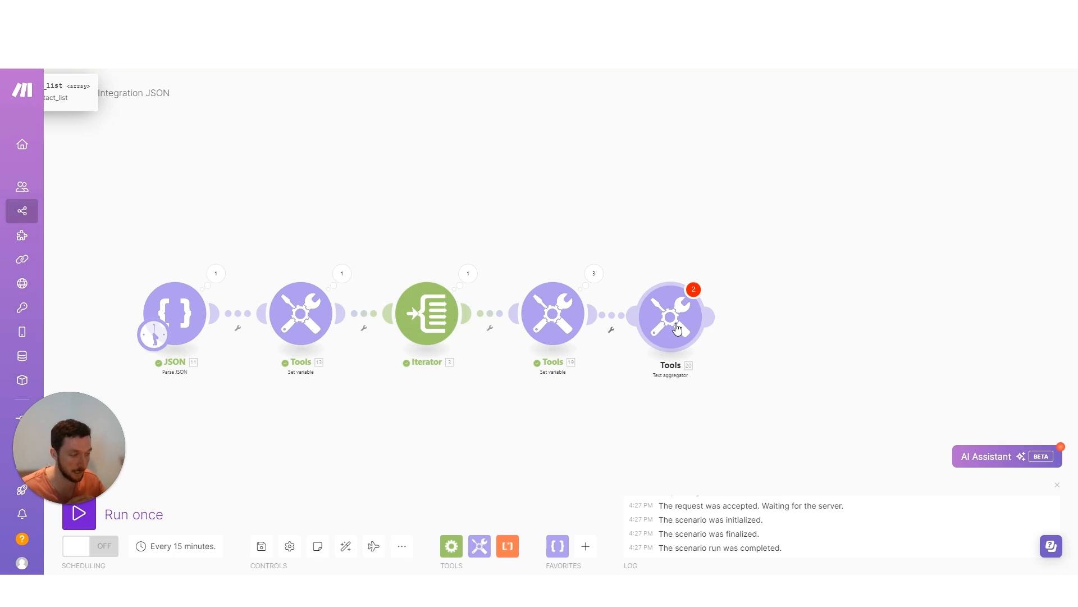
- Set the text aggregator's source module to Iterator [3]
click(677, 328)
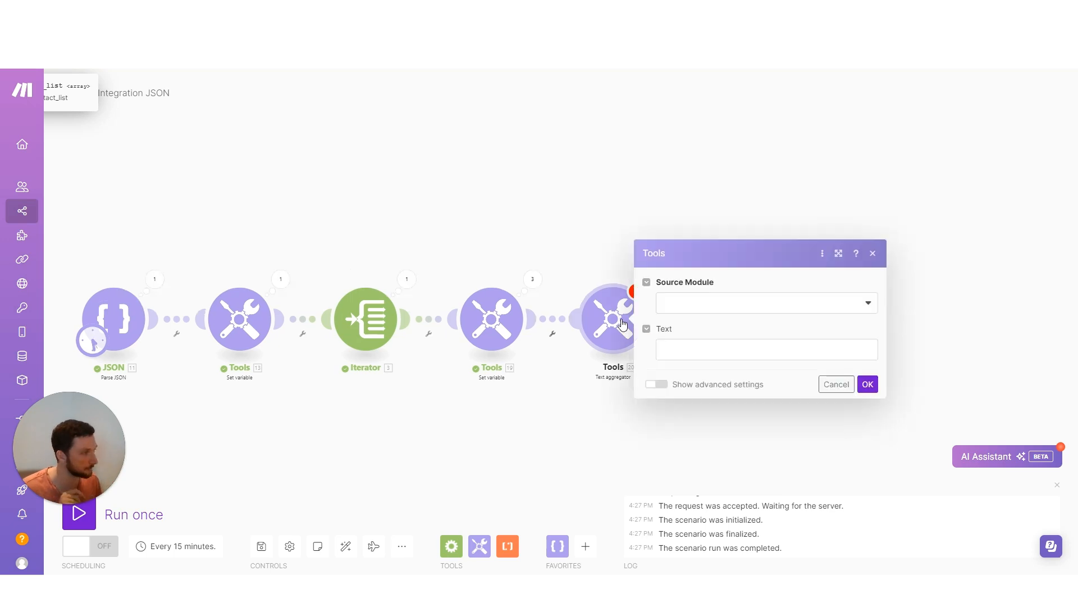
click(717, 309)
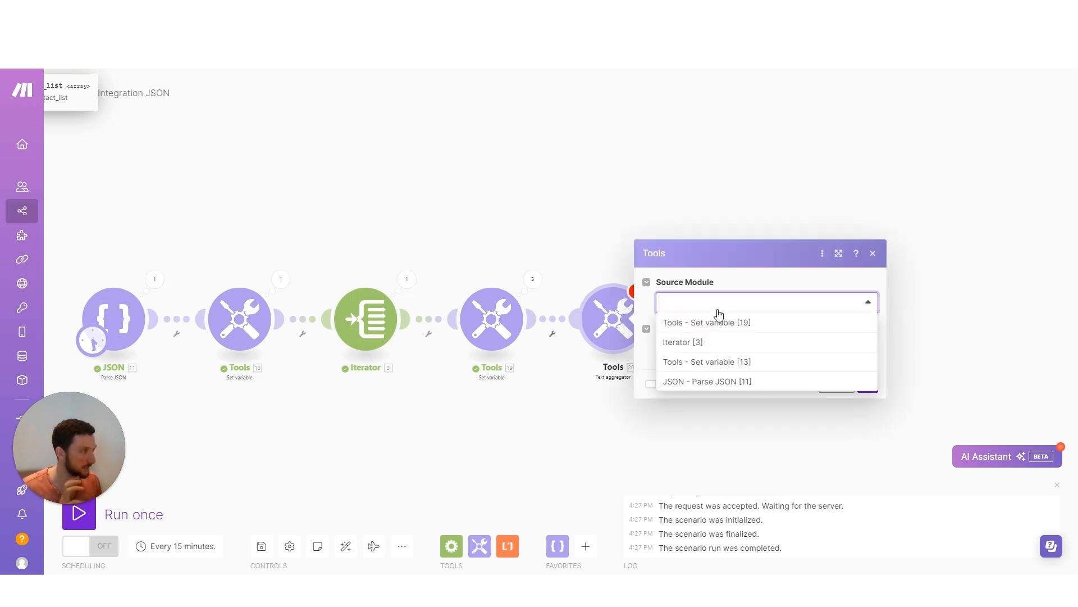
click(719, 341)
click(704, 350)
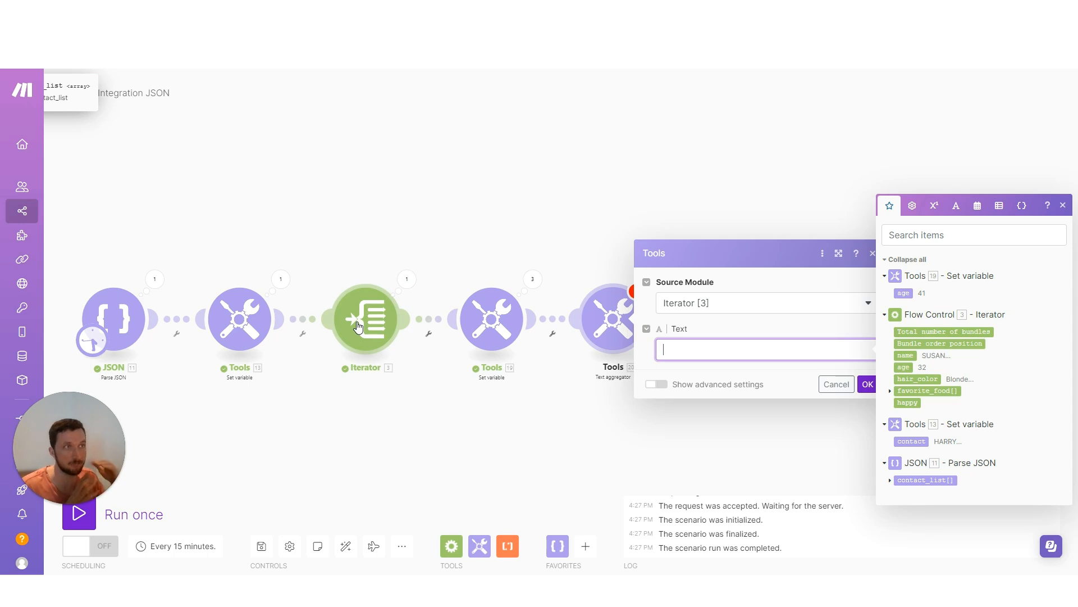
- Review the contact and food arrays on the Miro board, and map the iterator's name as the text aggregator's text in Make
key(ctrl+Tab)
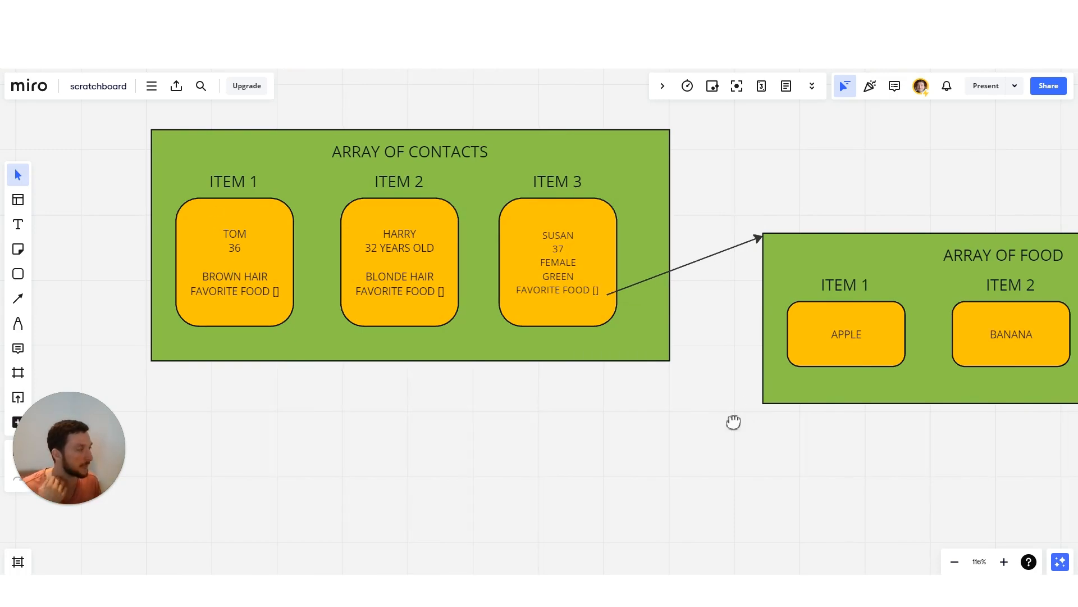
drag(756, 428, 315, 409)
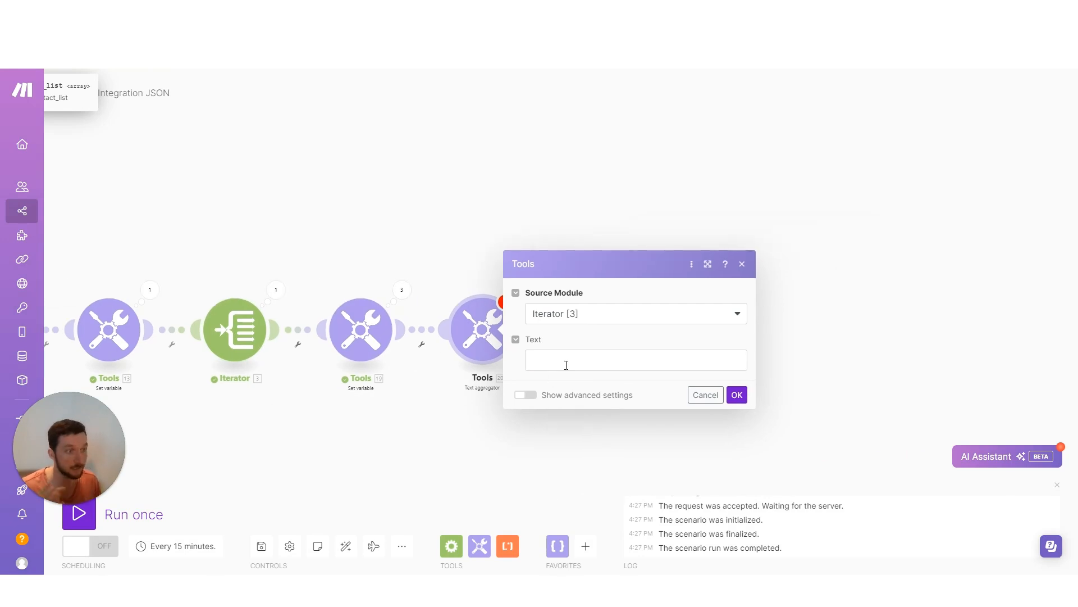
click(566, 365)
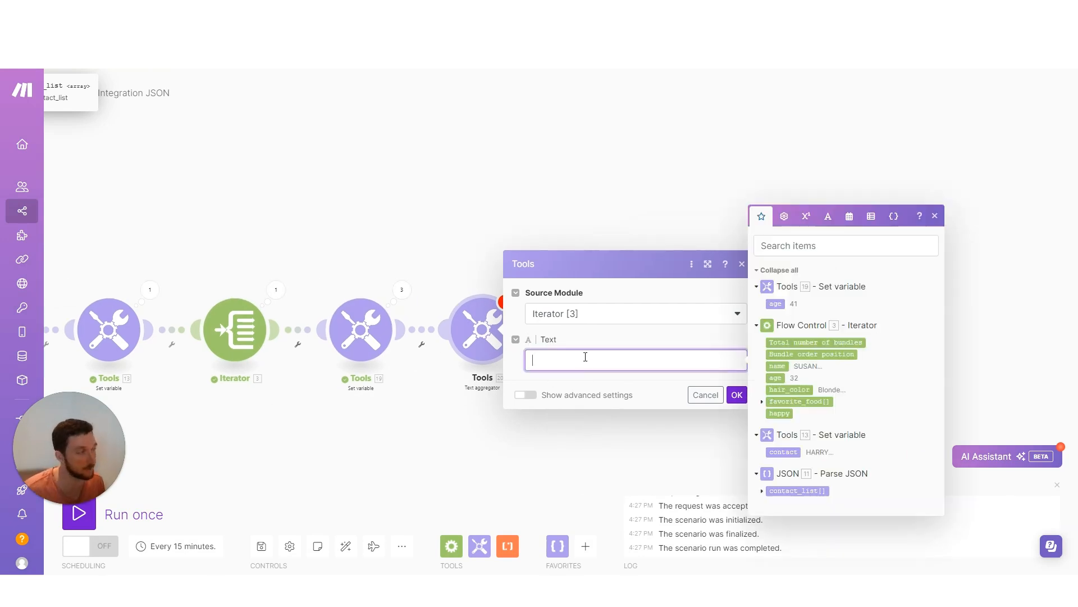
click(778, 366)
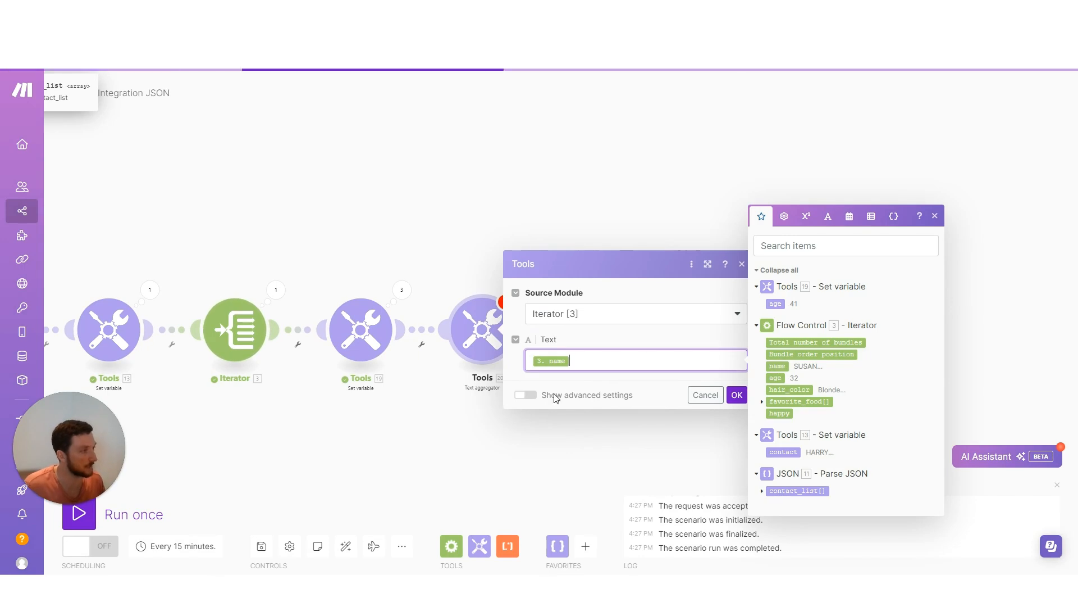
click(736, 395)
- Add a second text aggregator for the iterator's hair_color and connect both text aggregators to the iterator through a router
right_click(503, 337)
click(530, 379)
click(518, 483)
drag(308, 398, 241, 343)
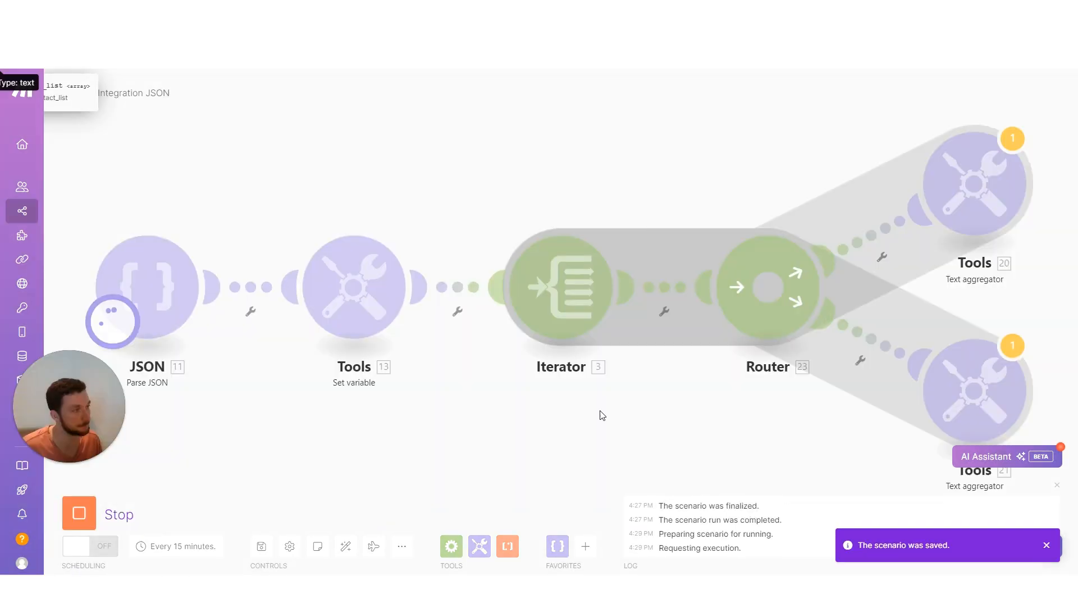
- Examine the output text of the text aggregator that combines the contact names
scroll(481, 268, down, 3)
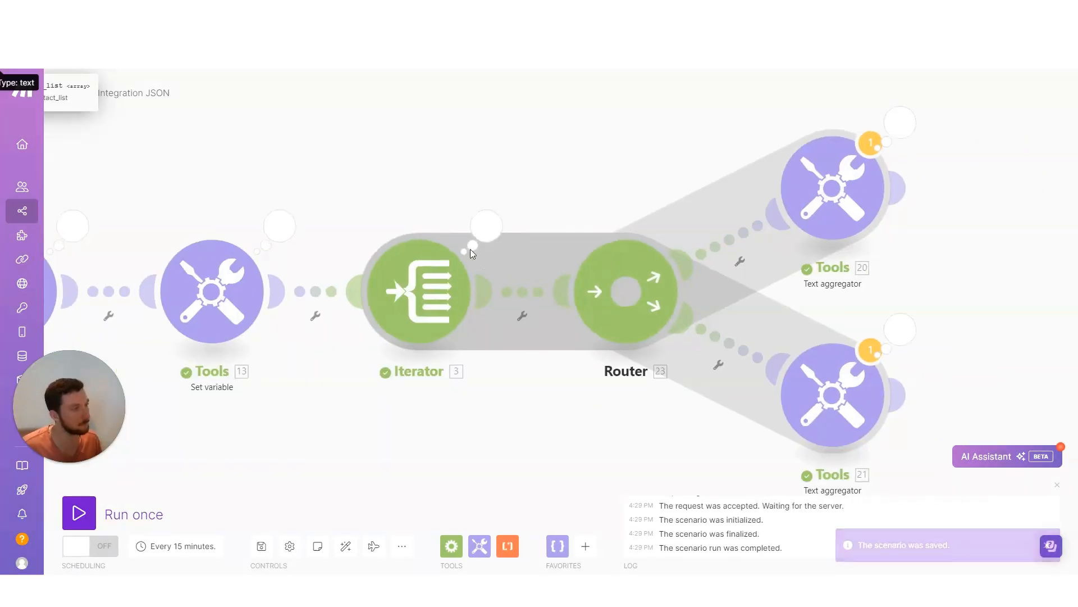
drag(402, 355, 295, 388)
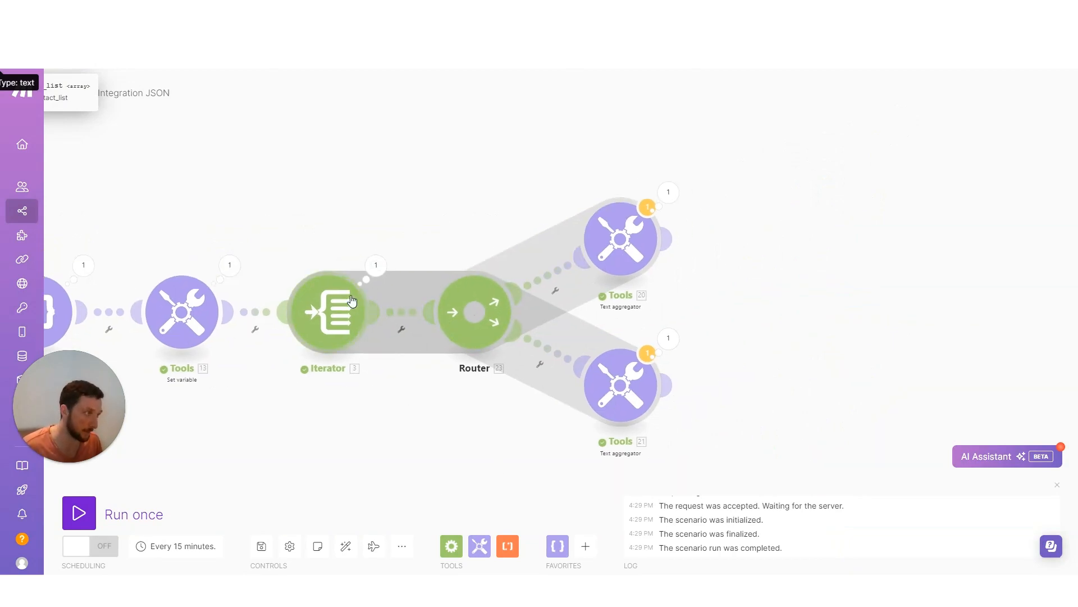
click(668, 198)
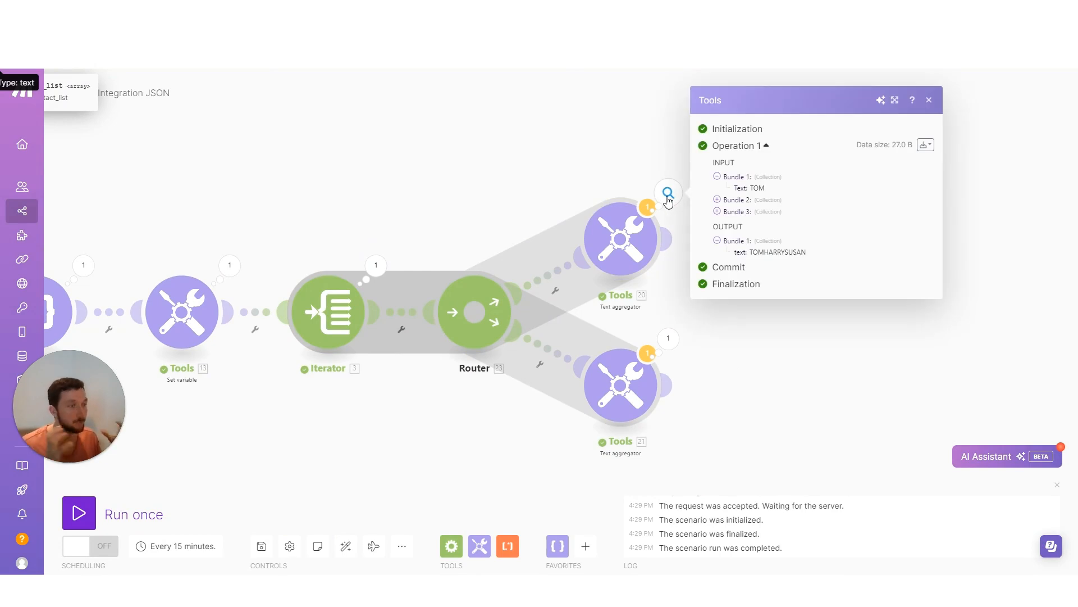
drag(750, 252, 813, 253)
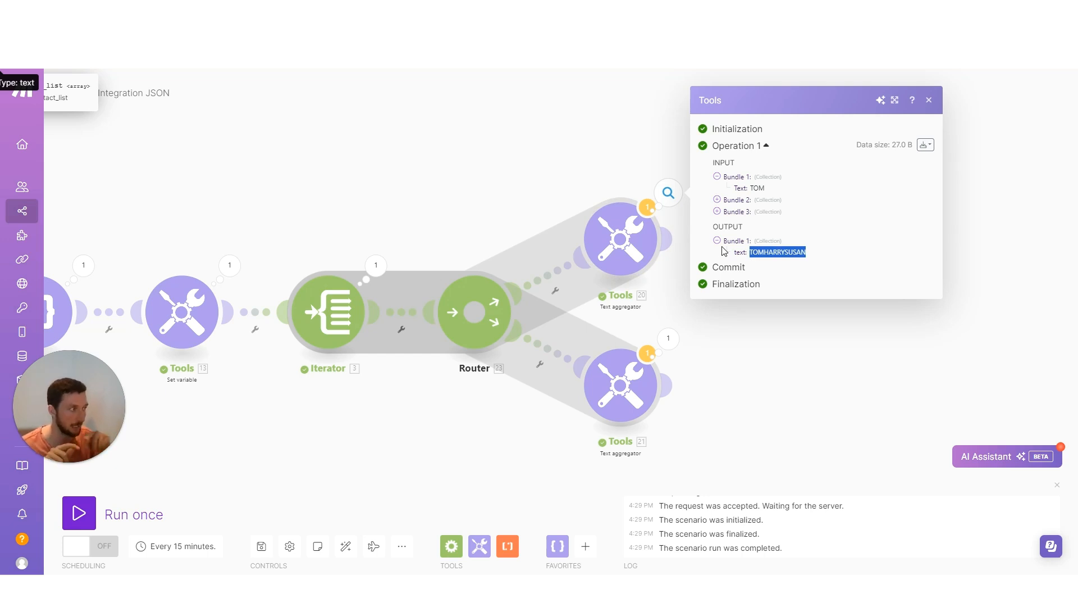
- Set the name text aggregator's row separator to Other, with a comma and a space as the separator
click(616, 246)
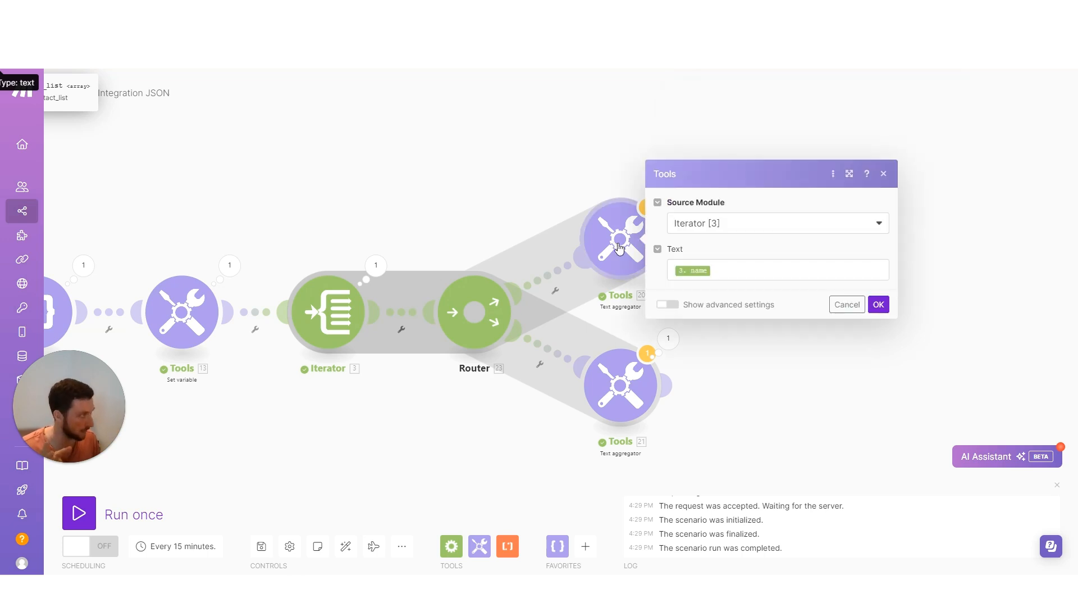
click(667, 307)
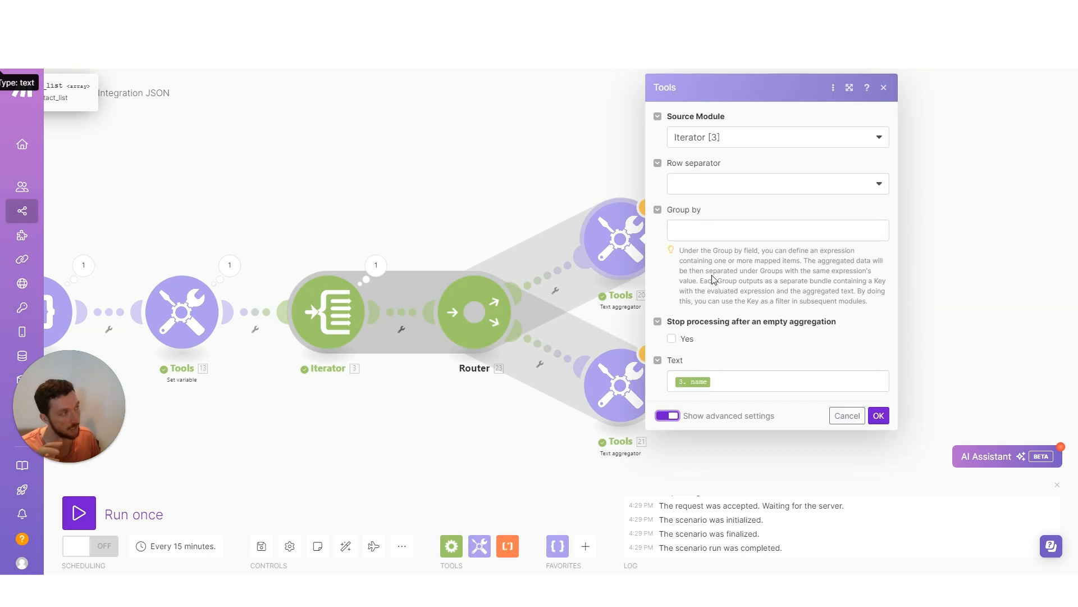
click(722, 184)
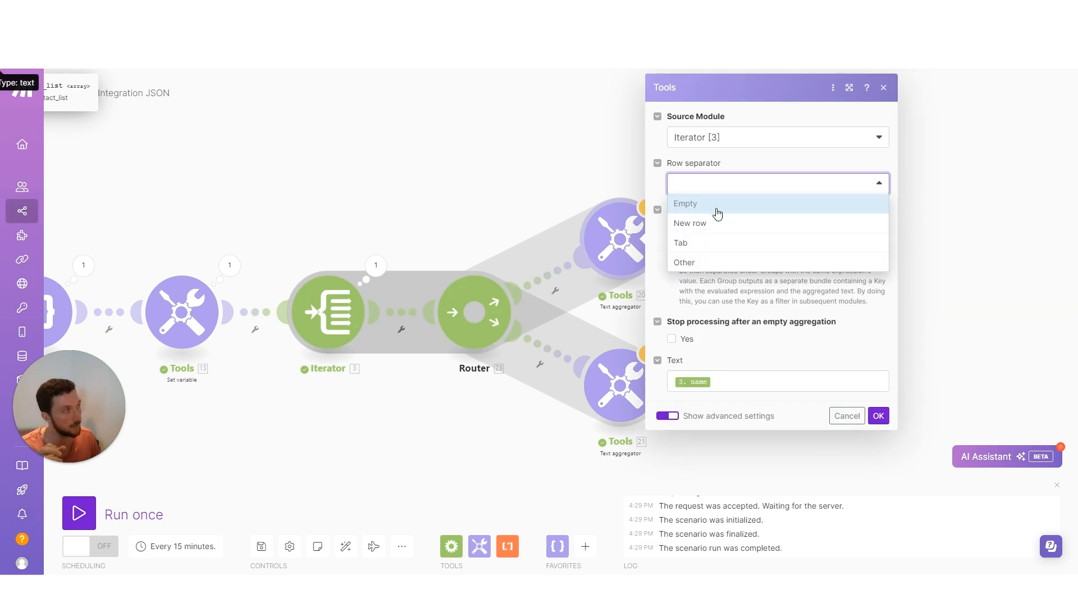
click(715, 260)
click(705, 230)
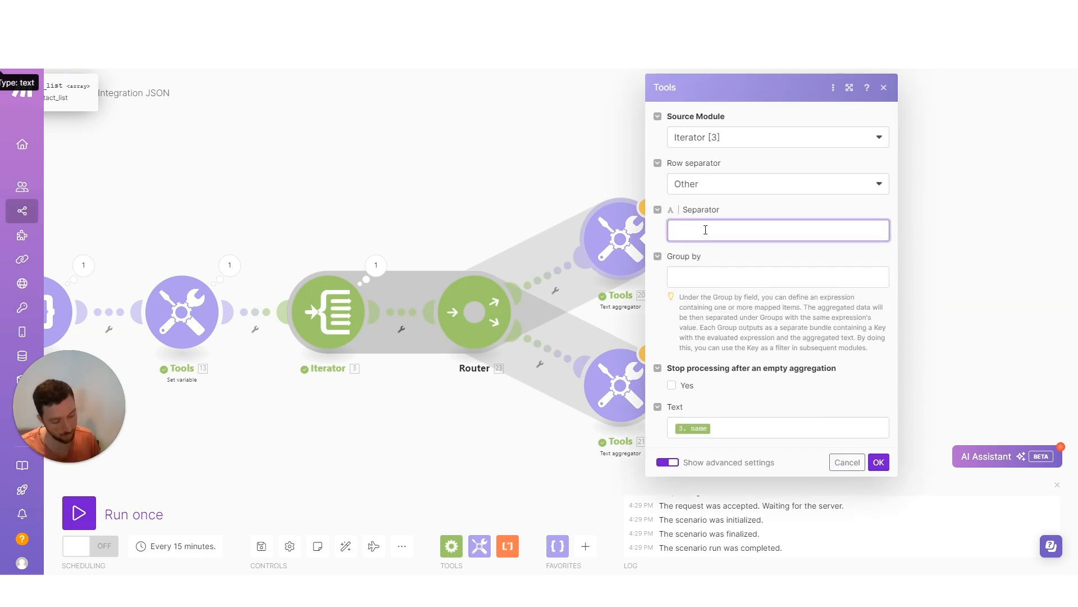
text(,)
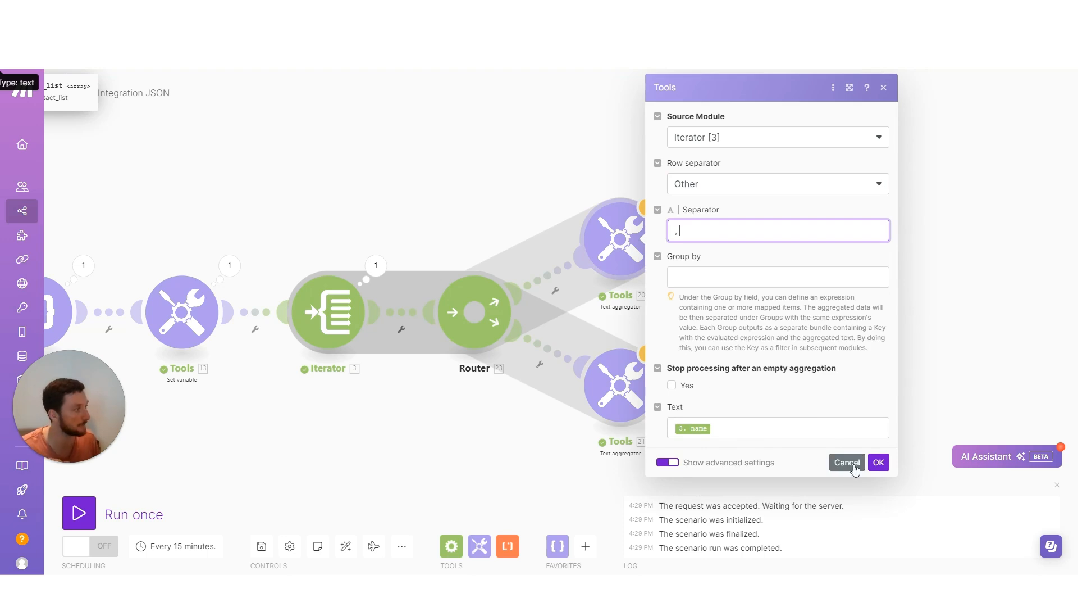
click(878, 462)
- Set the hair_color text aggregator's row separator to Other, with a comma as the separator
click(631, 390)
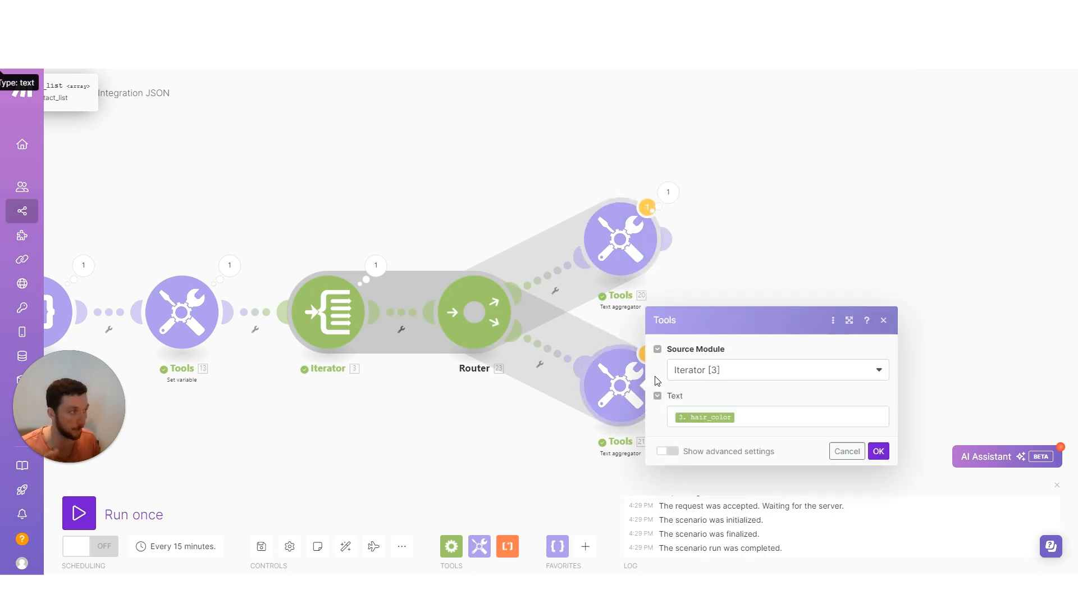
click(667, 450)
click(730, 318)
click(709, 396)
click(705, 325)
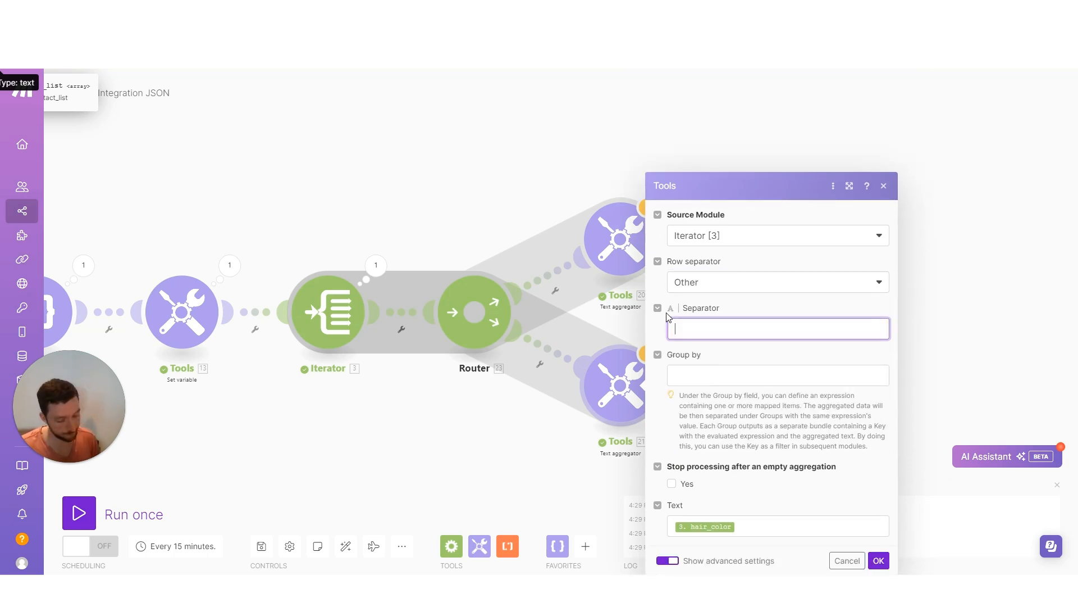
text(,)
click(879, 560)
- Run the scenario once and inspect the output of the text aggregator that combines the contact names
click(80, 513)
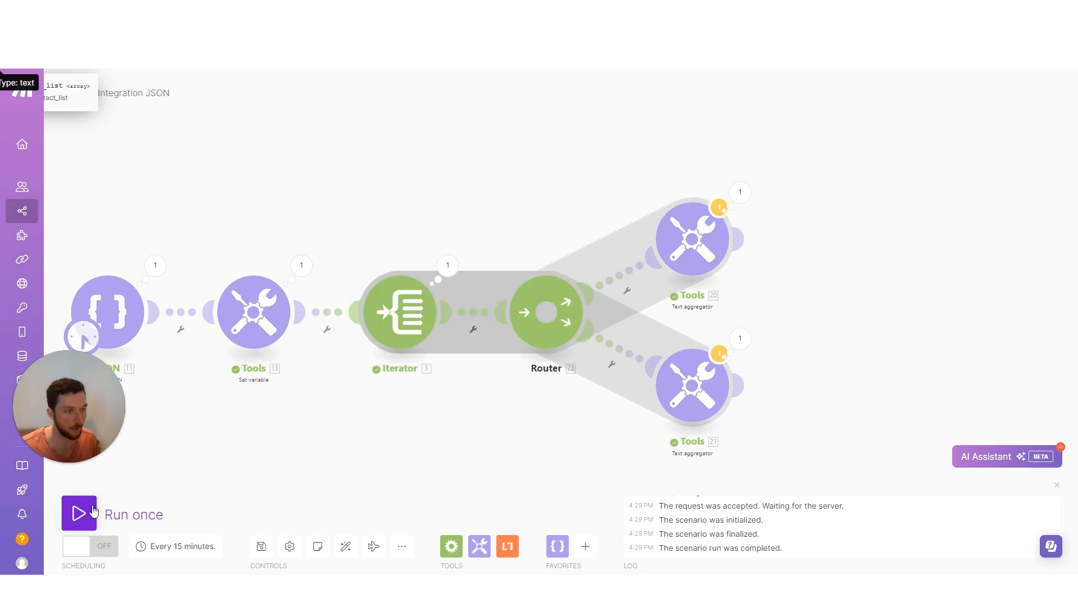
click(352, 560)
scroll(563, 346, up, 3)
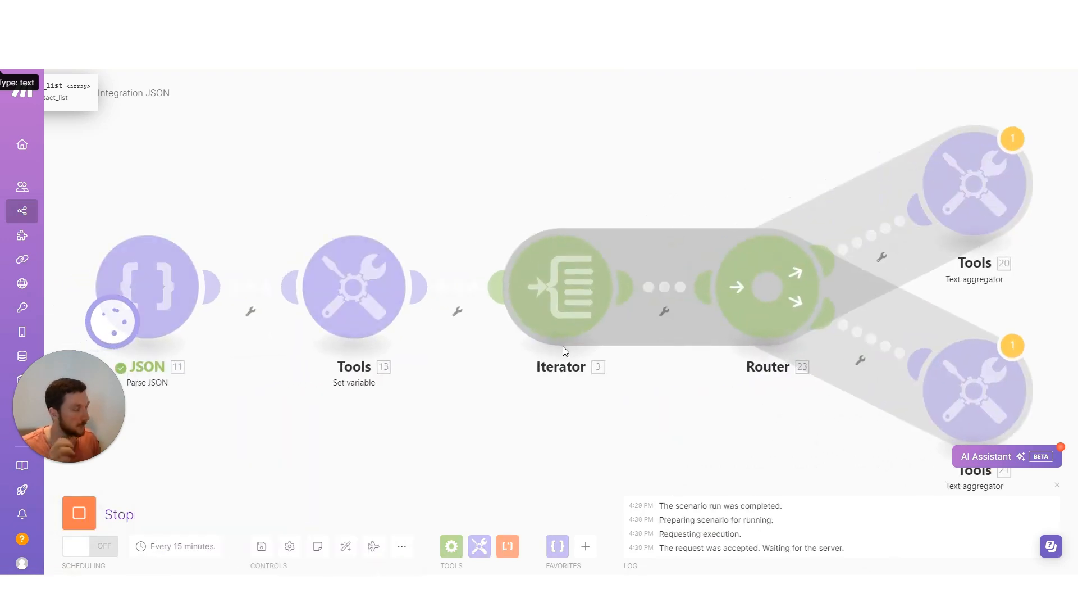
drag(740, 380, 394, 386)
click(696, 123)
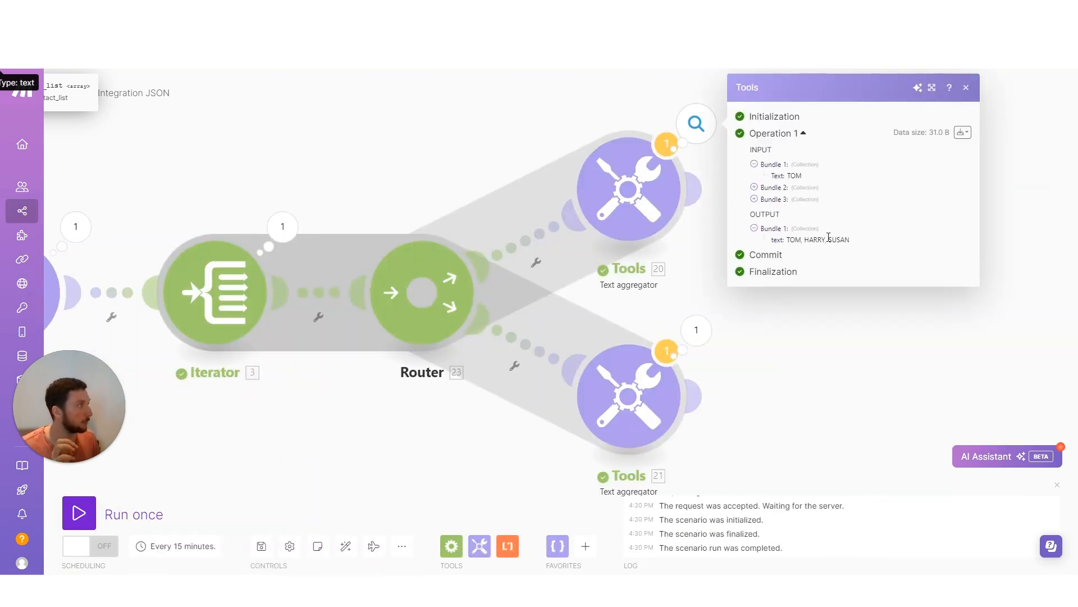
- Review the combined names output and inspect the output text of the hair_color text aggregator
drag(788, 240, 858, 249)
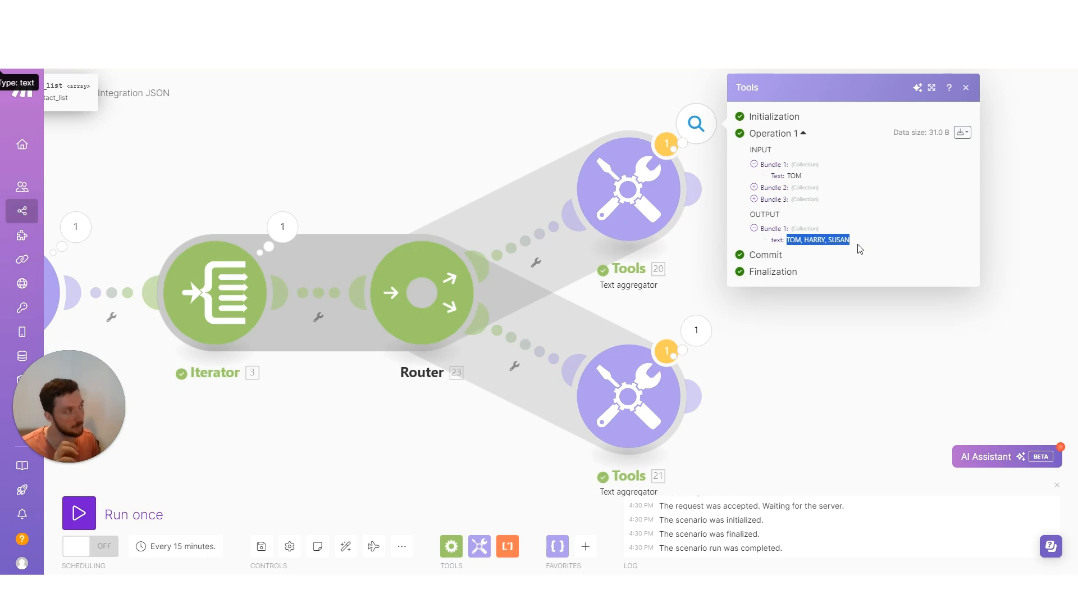
click(697, 332)
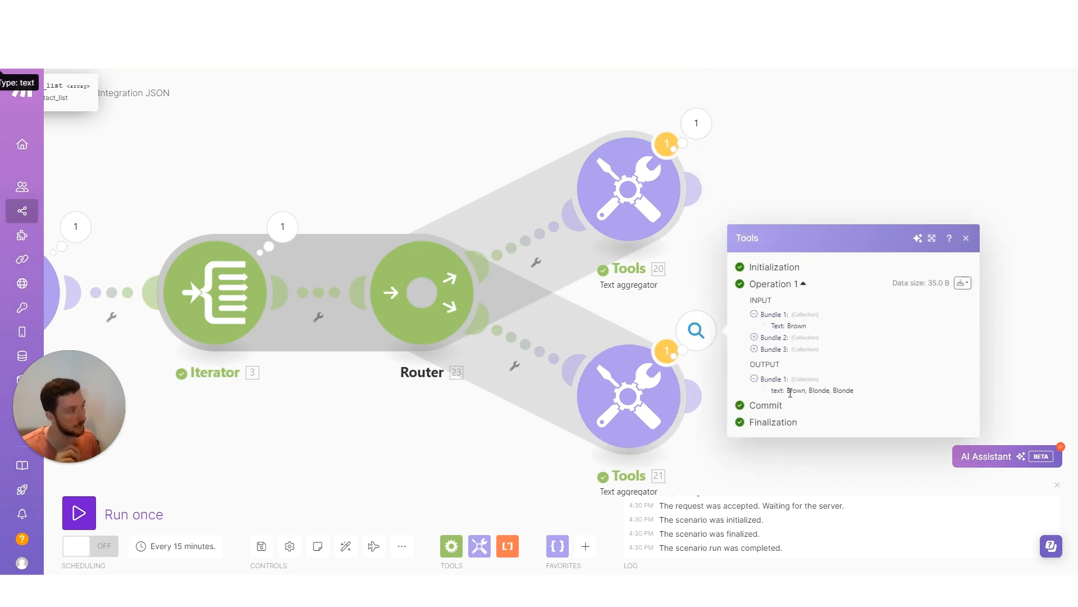
drag(813, 395, 865, 396)
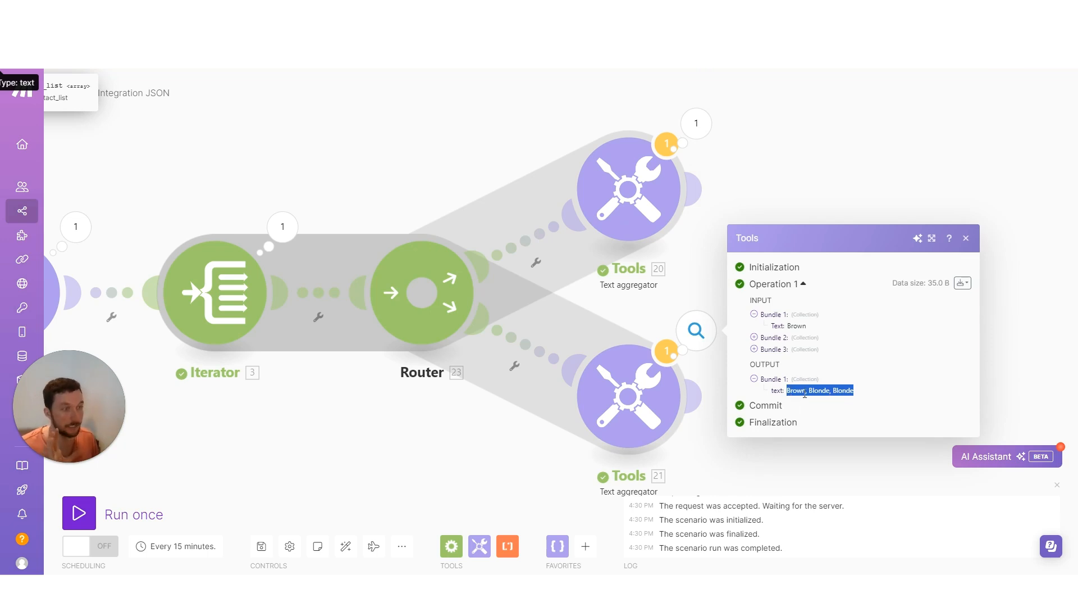
- View the raw output bundle of the hair_color text aggregator, examine its JSON structure and text value, and close it
click(962, 284)
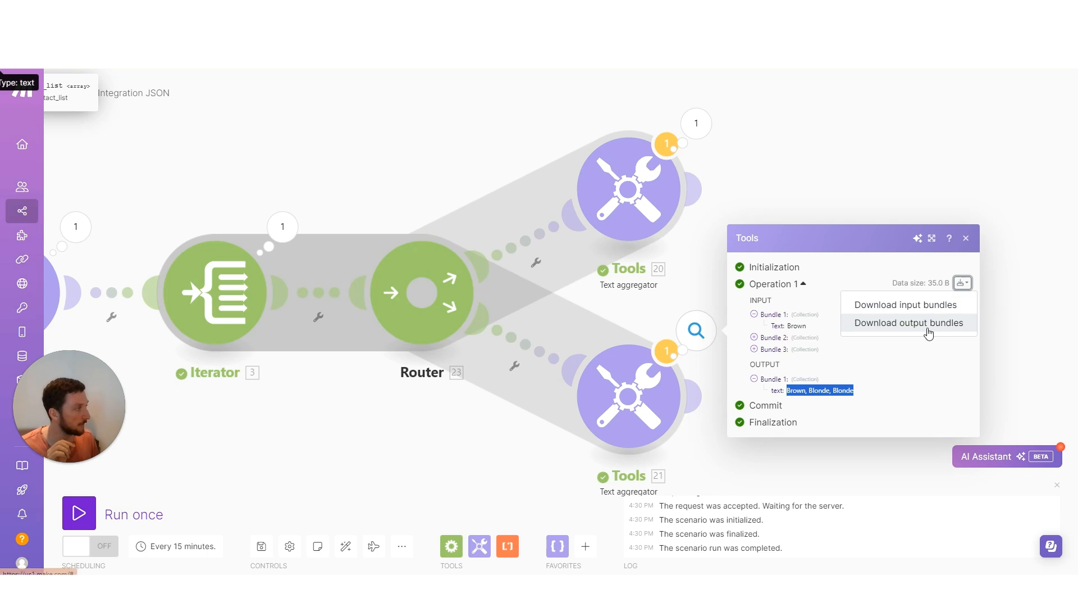
click(930, 324)
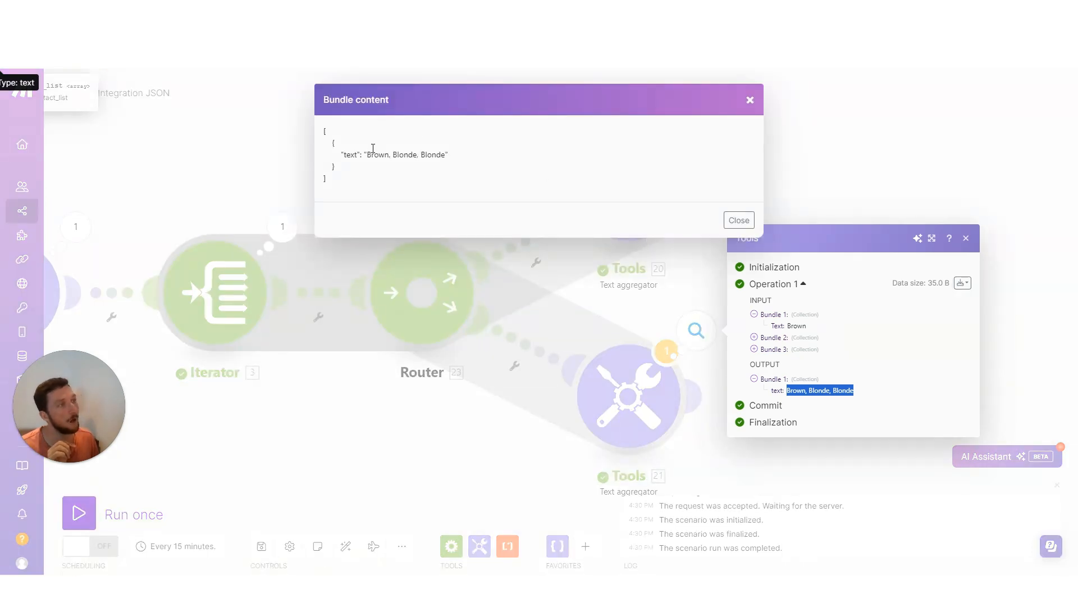
drag(365, 155, 450, 155)
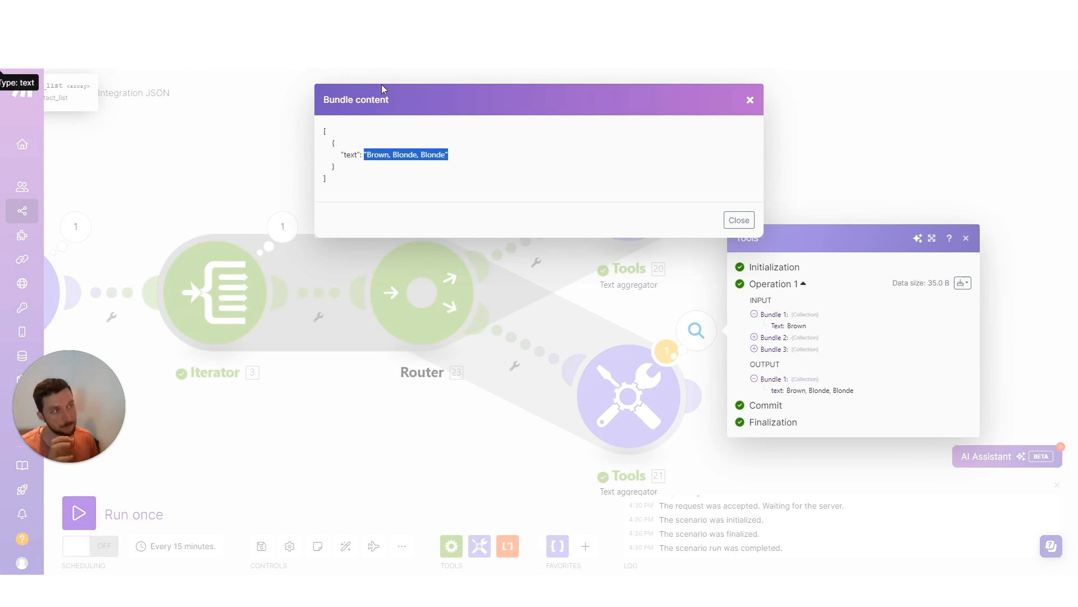
click(327, 130)
click(325, 179)
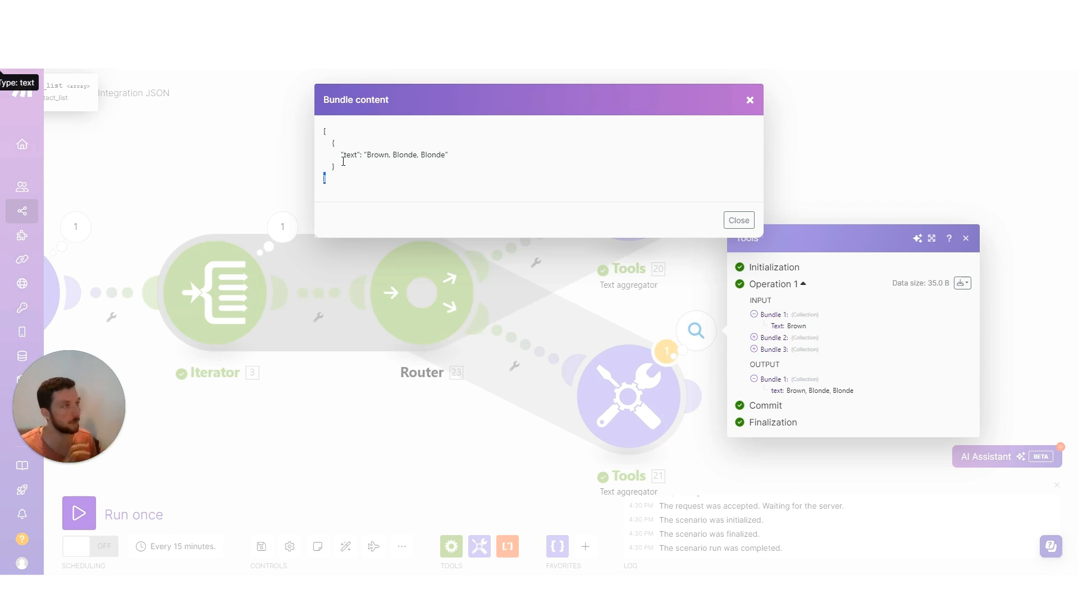
drag(335, 167, 333, 145)
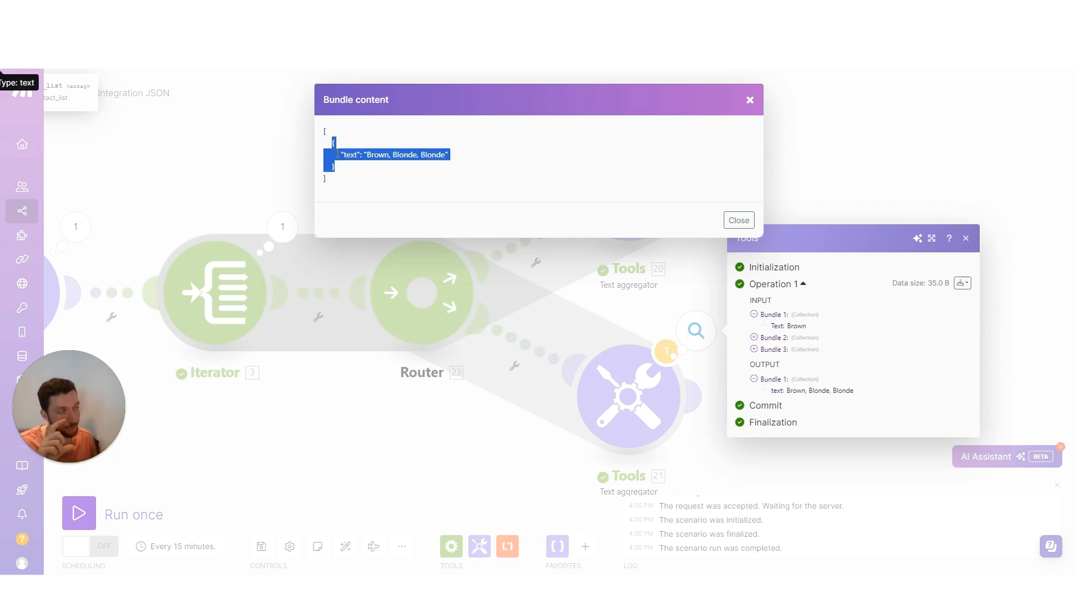
click(355, 155)
drag(367, 155, 451, 154)
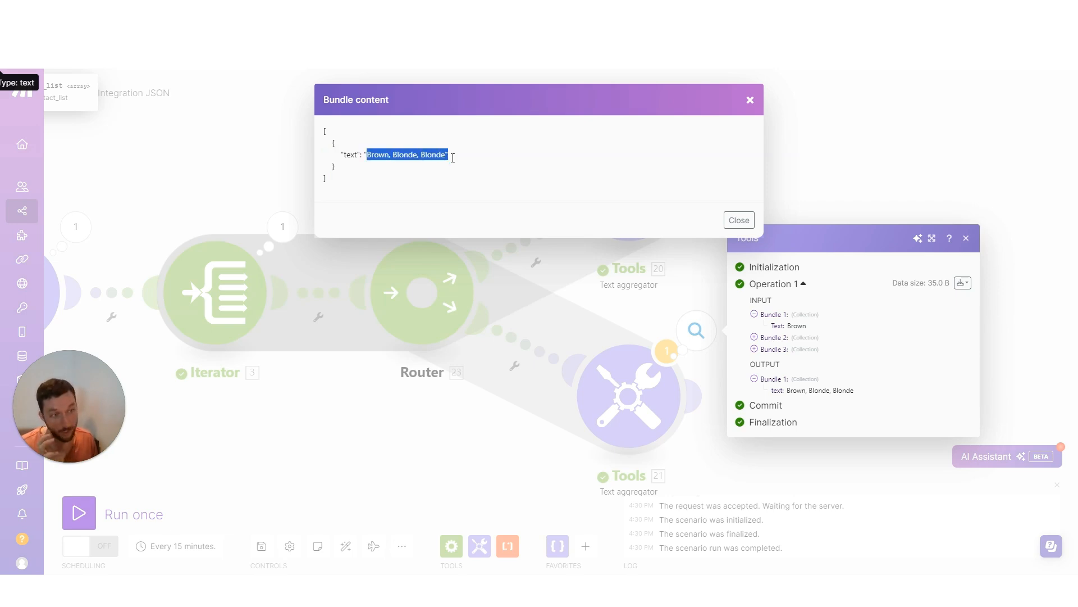
key(Escape)
key(ctrl+a)
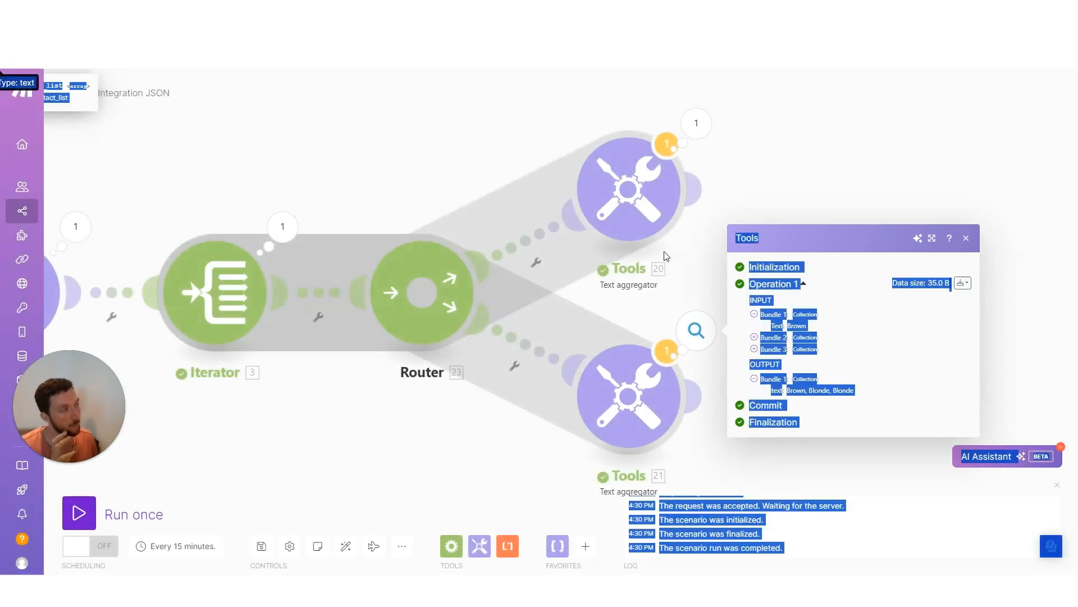
key(Escape)
- Add a Set variable module after the name text aggregator and name its variable "array"
drag(705, 260, 542, 273)
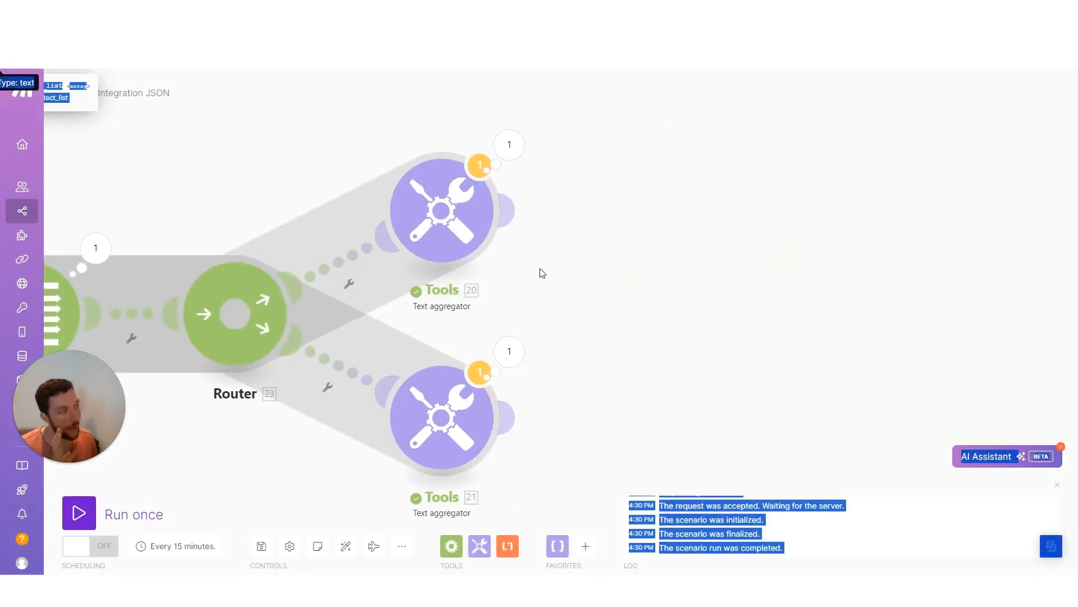
click(491, 553)
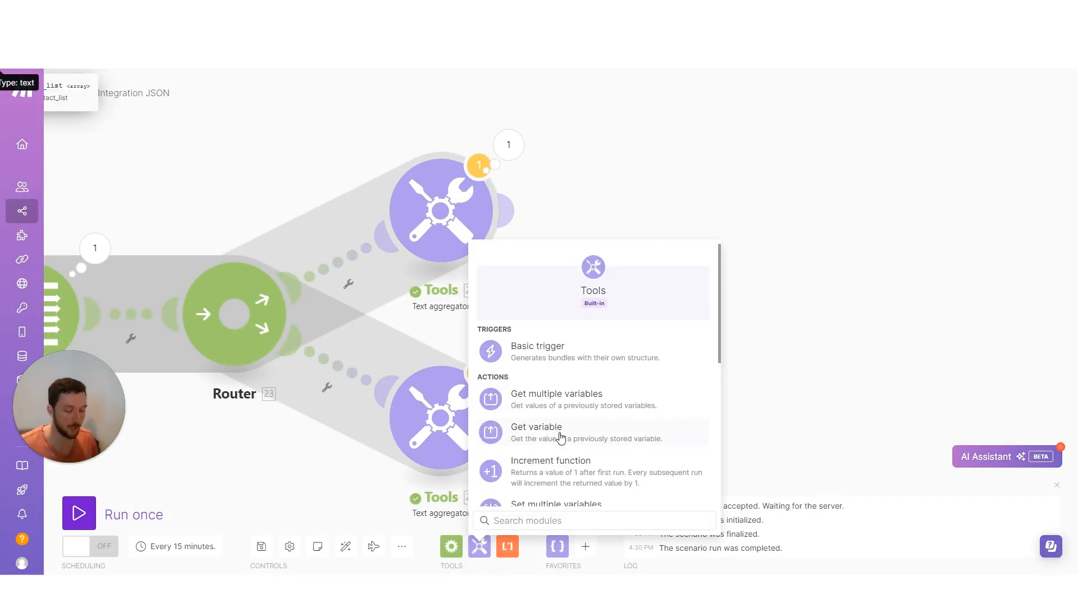
text(var)
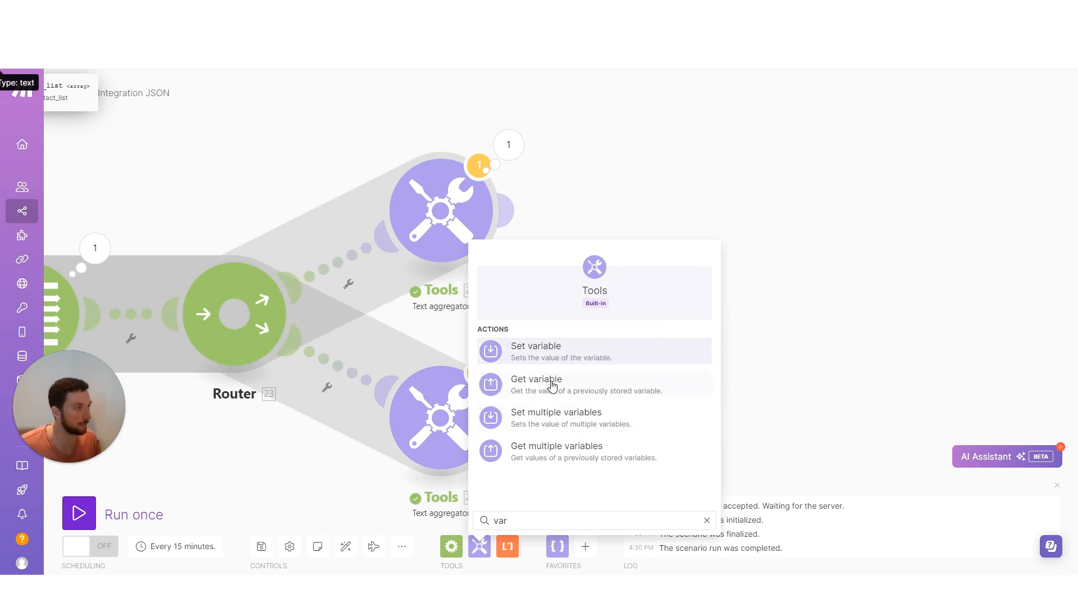
click(544, 359)
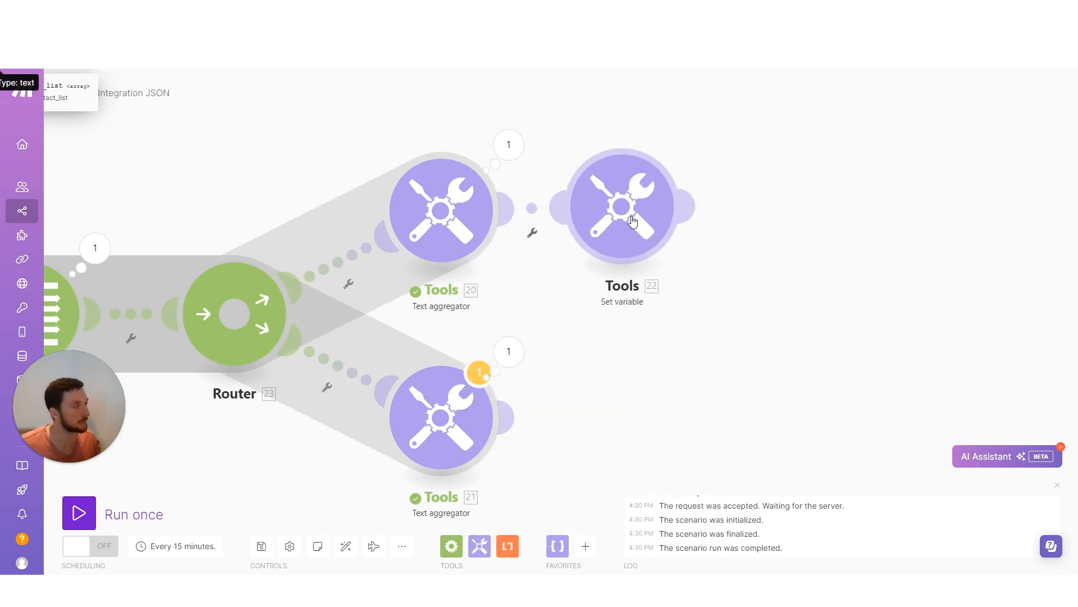
click(615, 220)
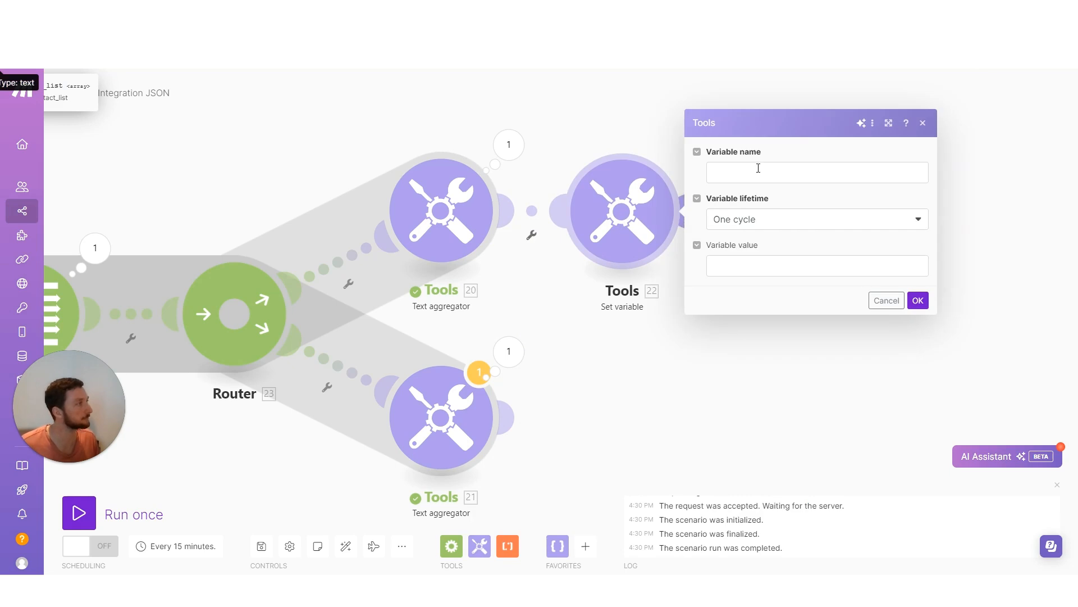
click(758, 174)
text(array)
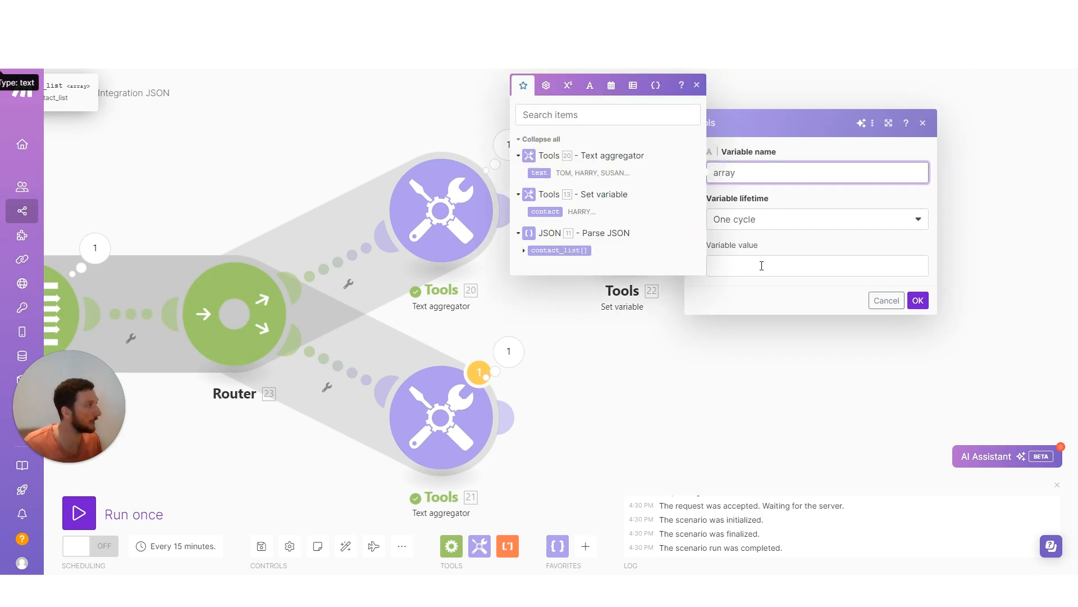
- Set the variable value to a split function on the name text aggregator's text with a comma separator, and save the module
click(761, 265)
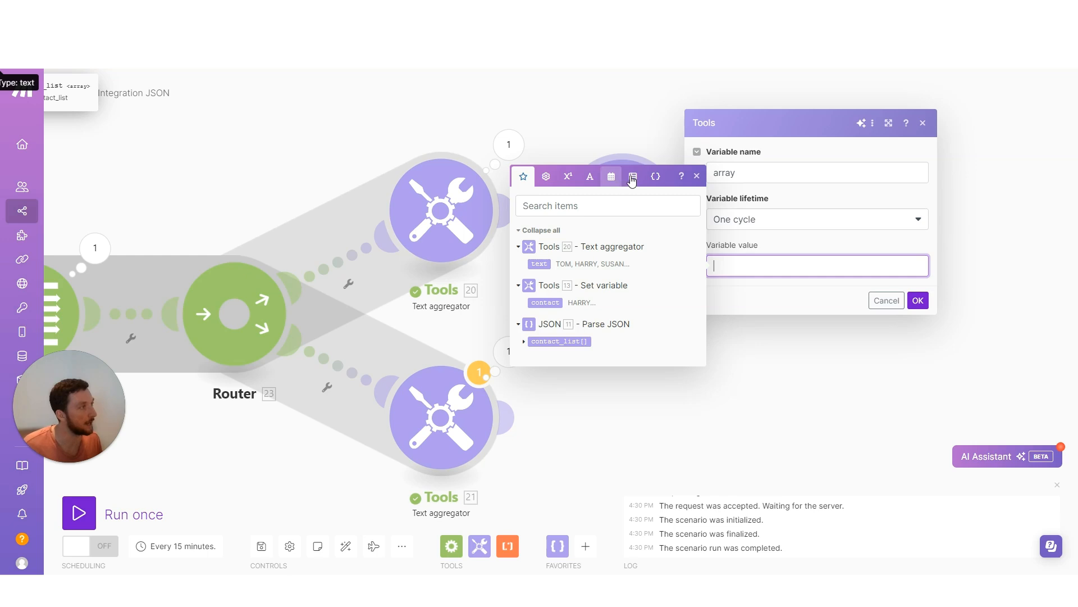
click(590, 176)
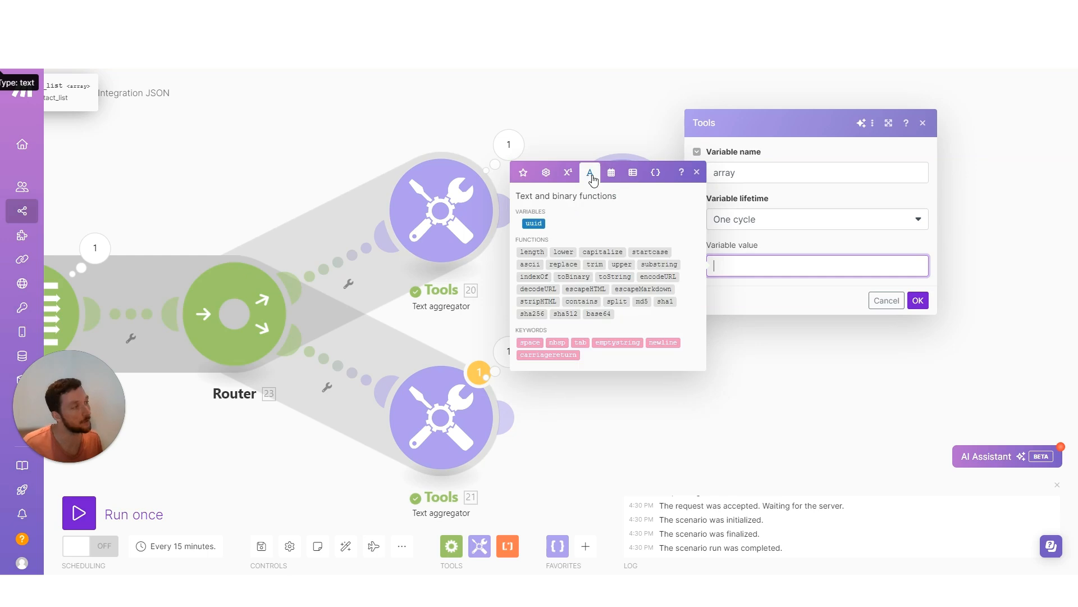
click(618, 301)
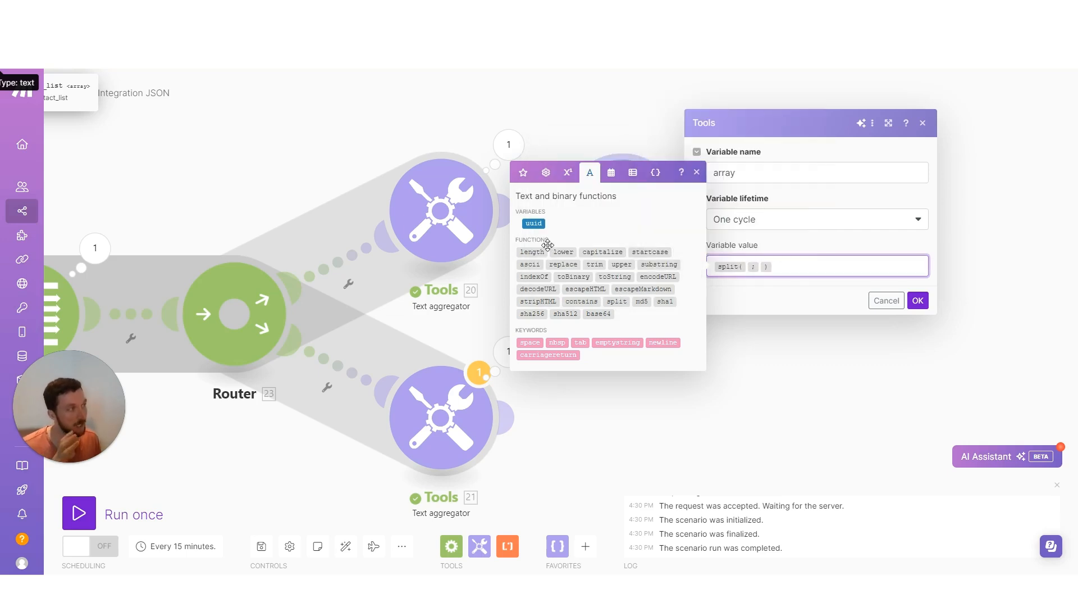
click(522, 172)
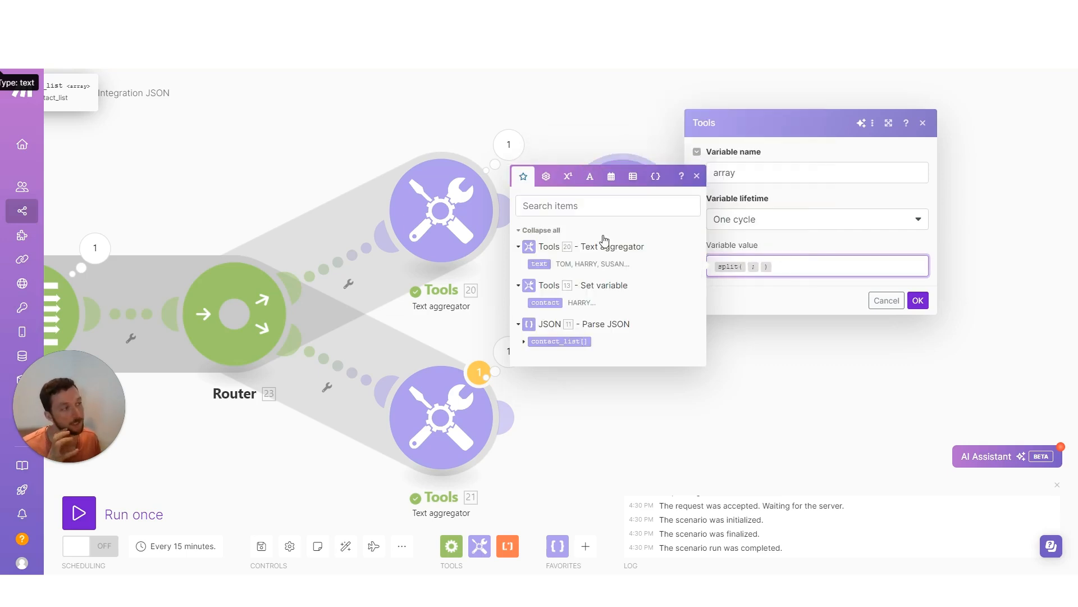
click(540, 264)
click(850, 249)
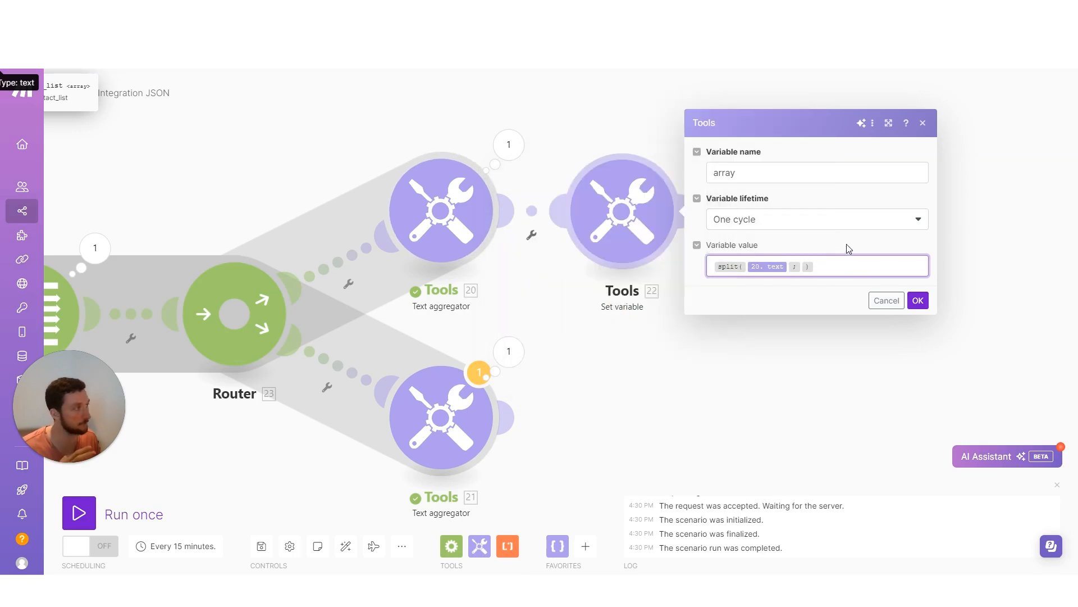
click(802, 267)
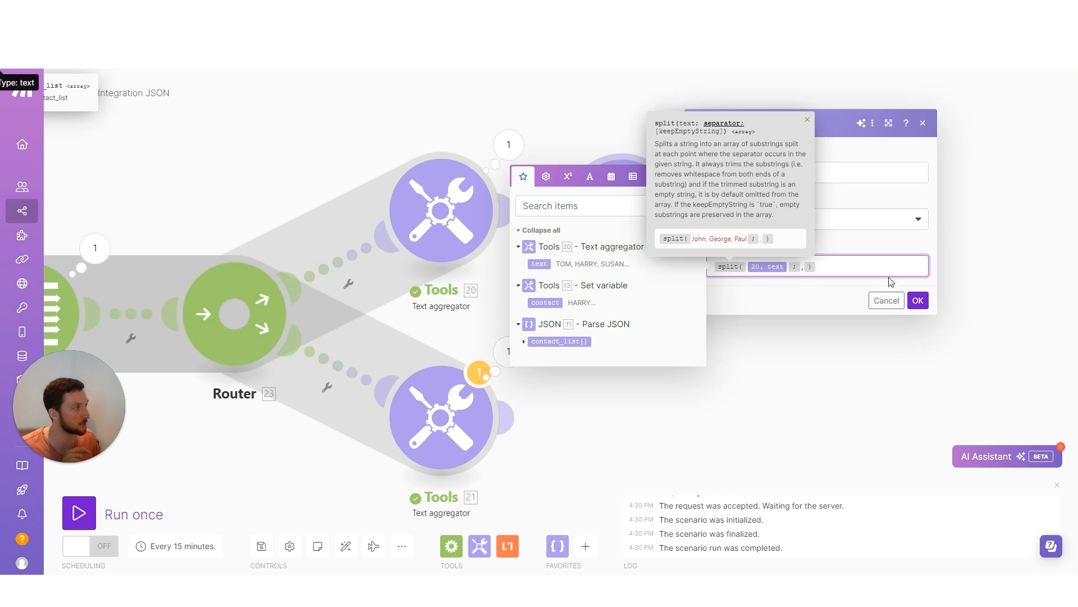
click(917, 299)
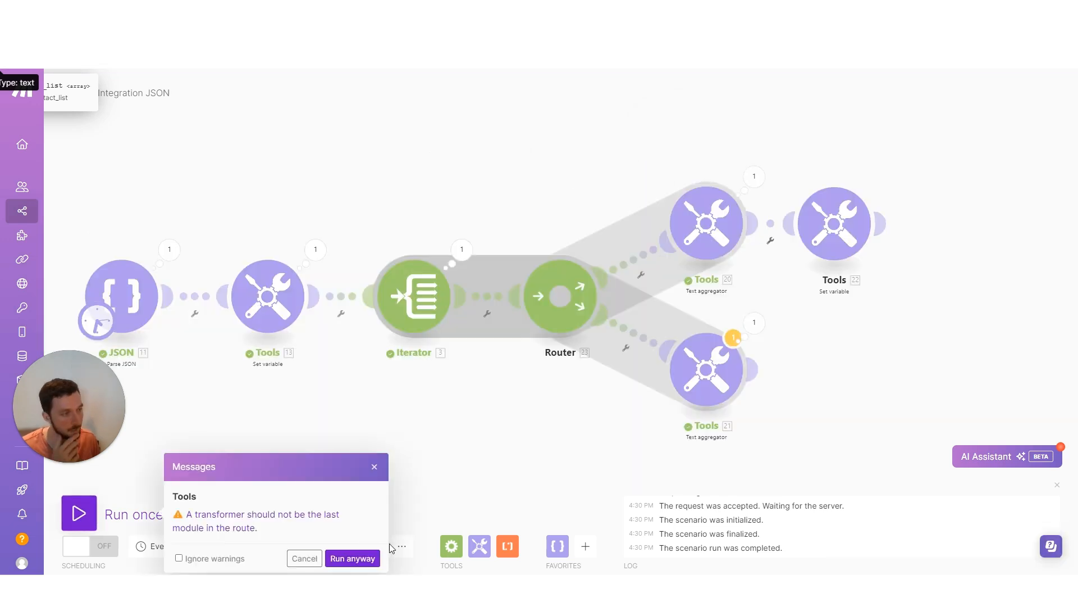
- Run the scenario once despite the transformer warning and expand the output and input arrays of the new Set variable module
click(352, 558)
scroll(552, 429, up, 2)
scroll(564, 323, right, 5)
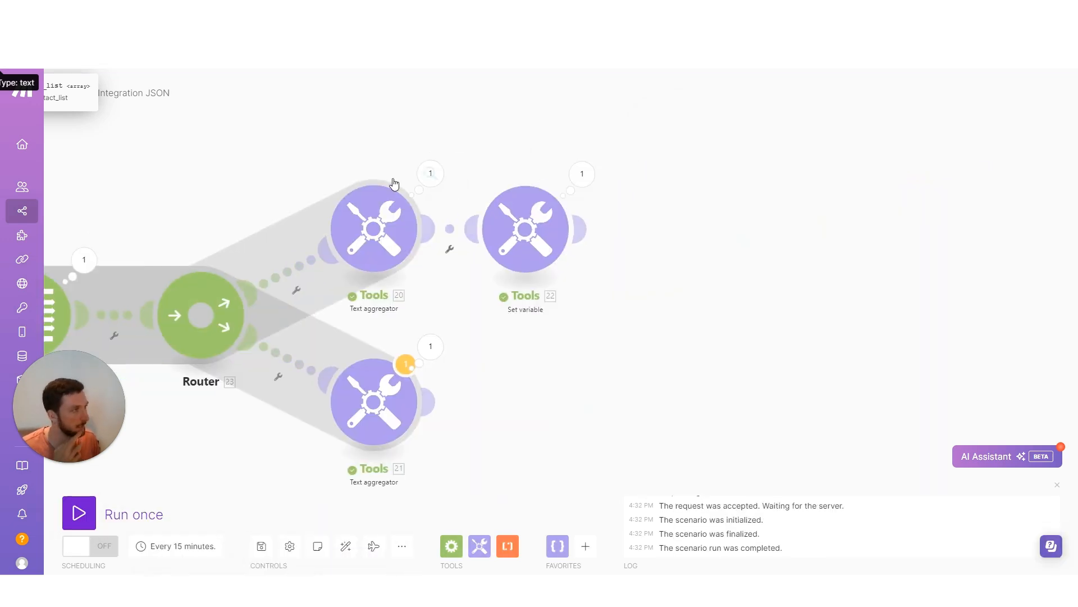
click(583, 174)
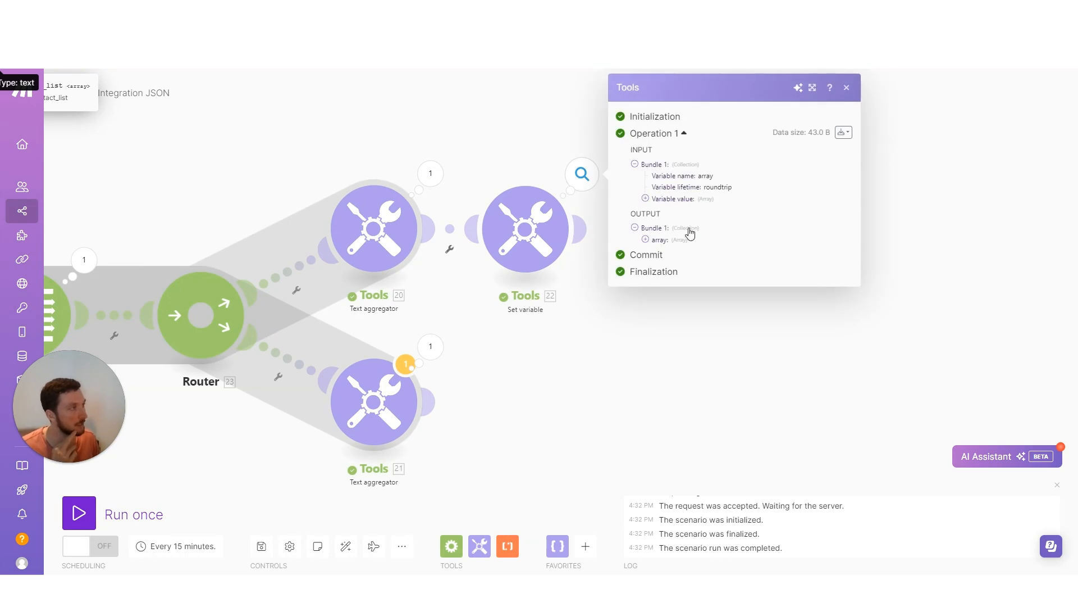
click(656, 240)
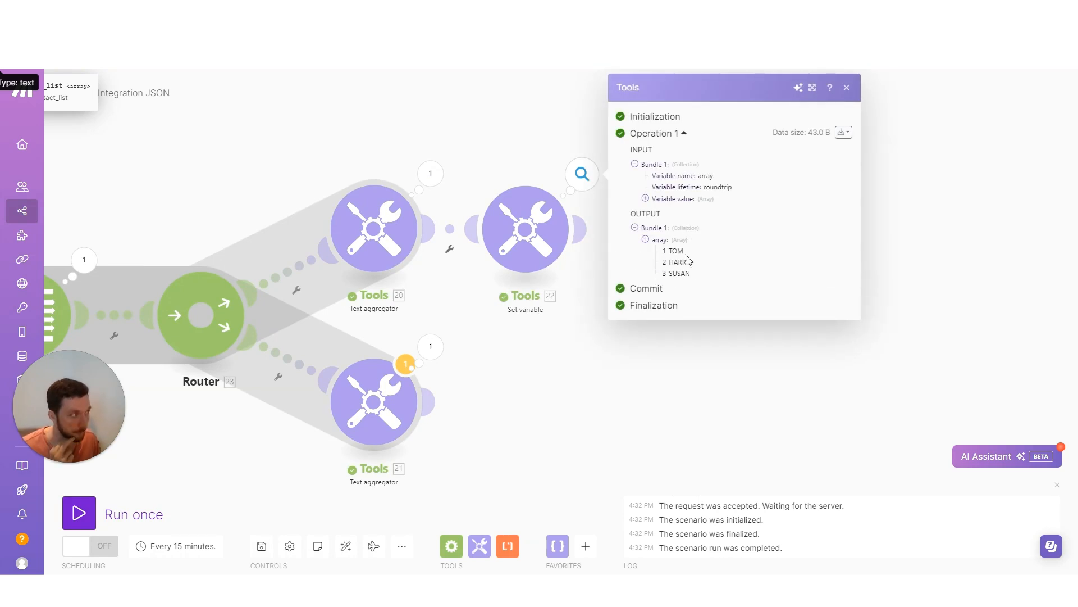
click(674, 199)
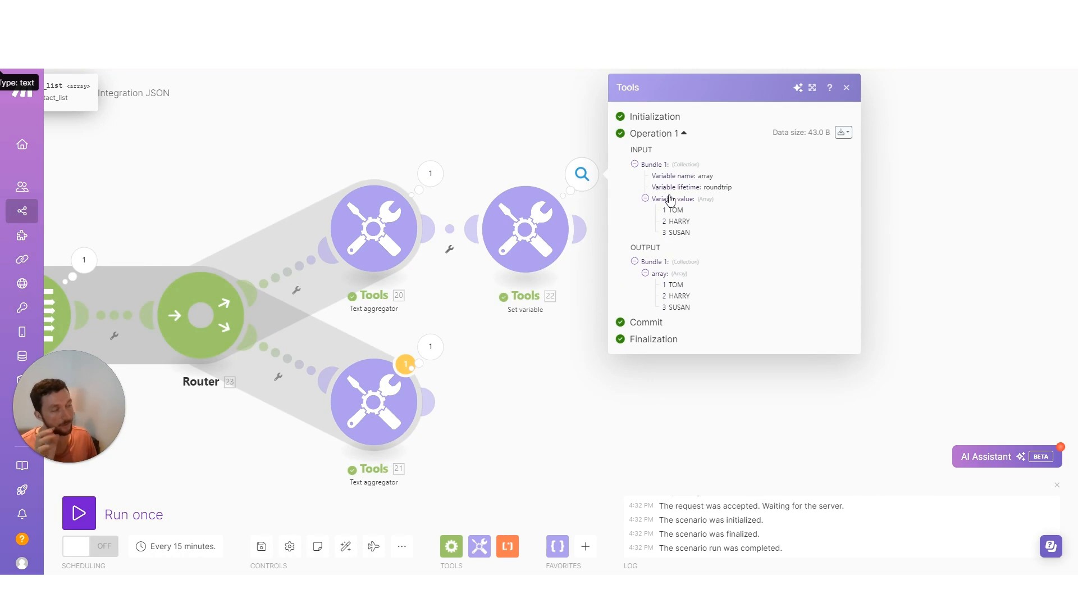
- Compare the name text aggregator's output text with the output array of the Set variable module that follows it
click(430, 173)
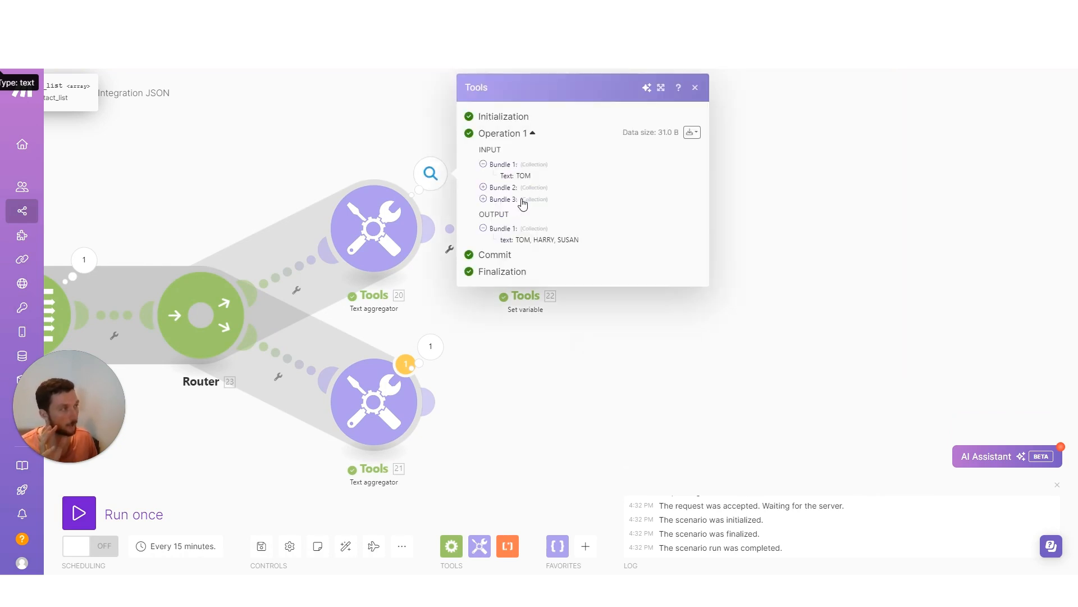
drag(516, 244, 603, 246)
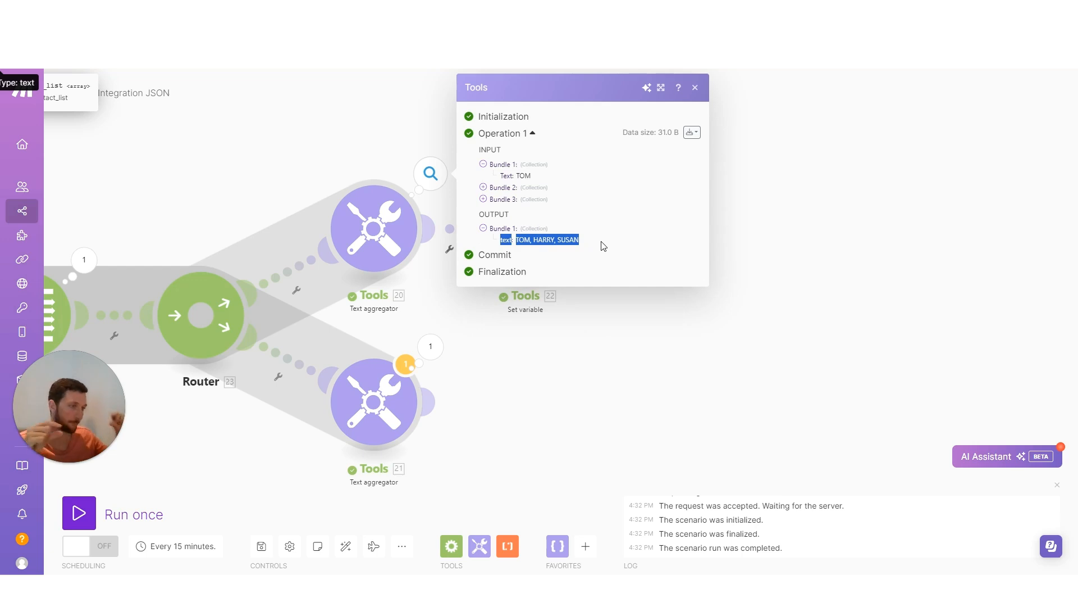
click(611, 316)
click(576, 186)
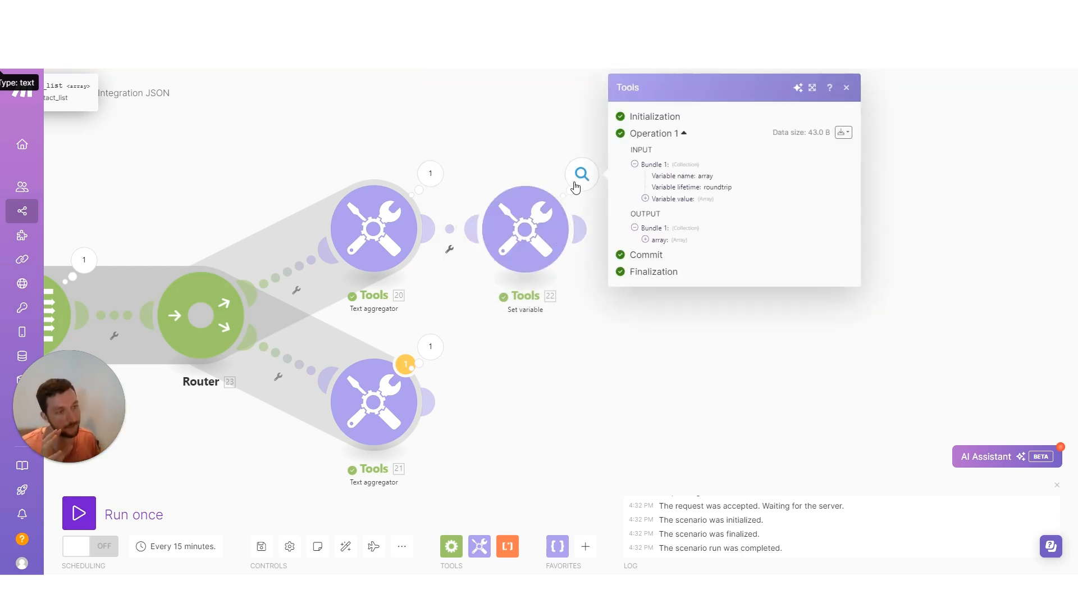
click(660, 239)
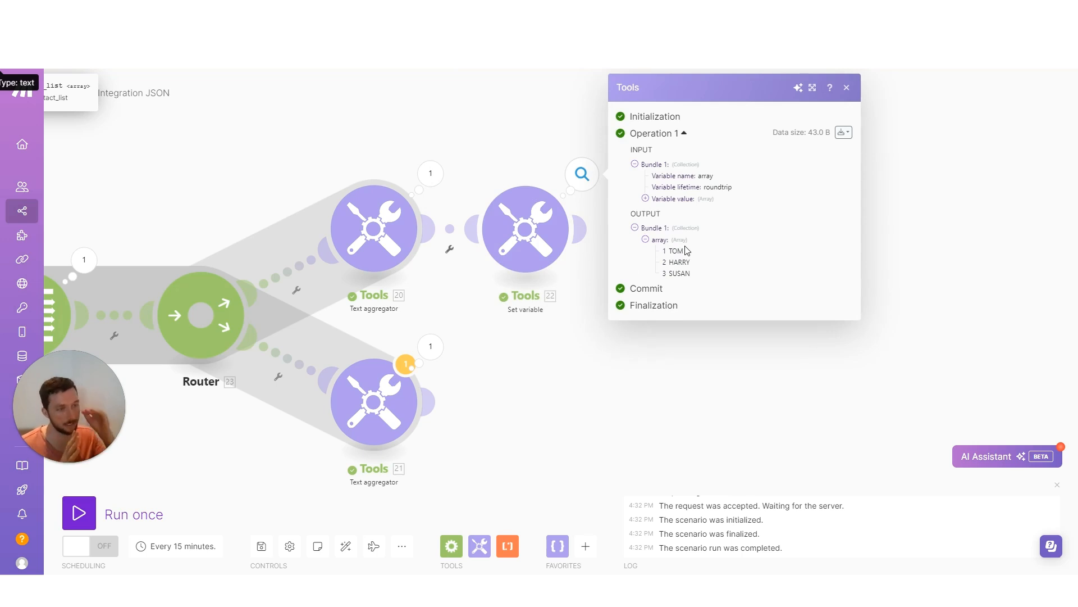
- Add an Iterator module after the Set variable module and map a source value into its array
click(561, 394)
click(452, 545)
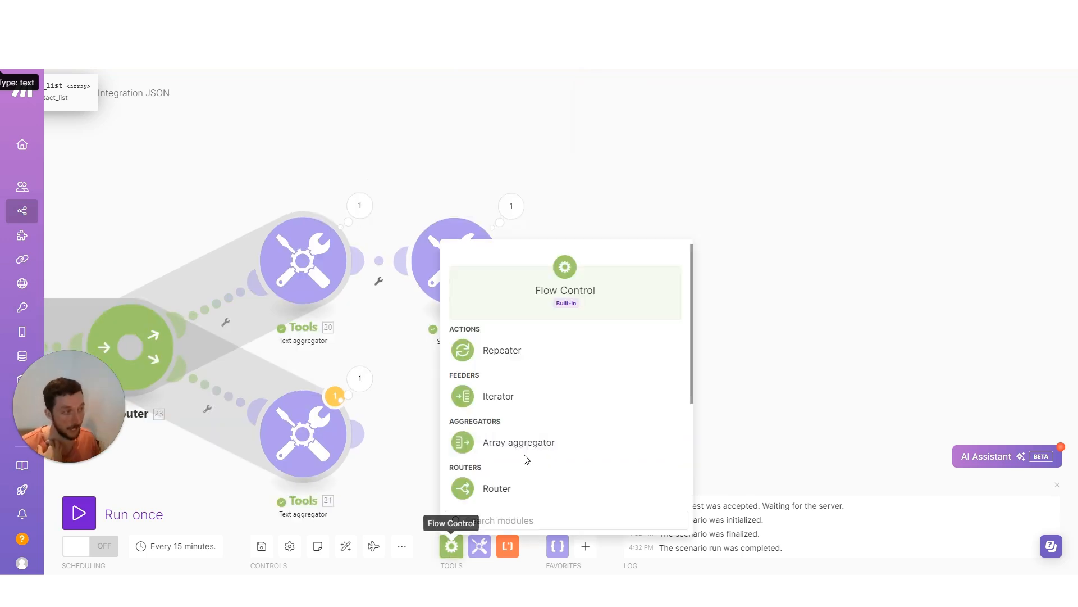
click(503, 401)
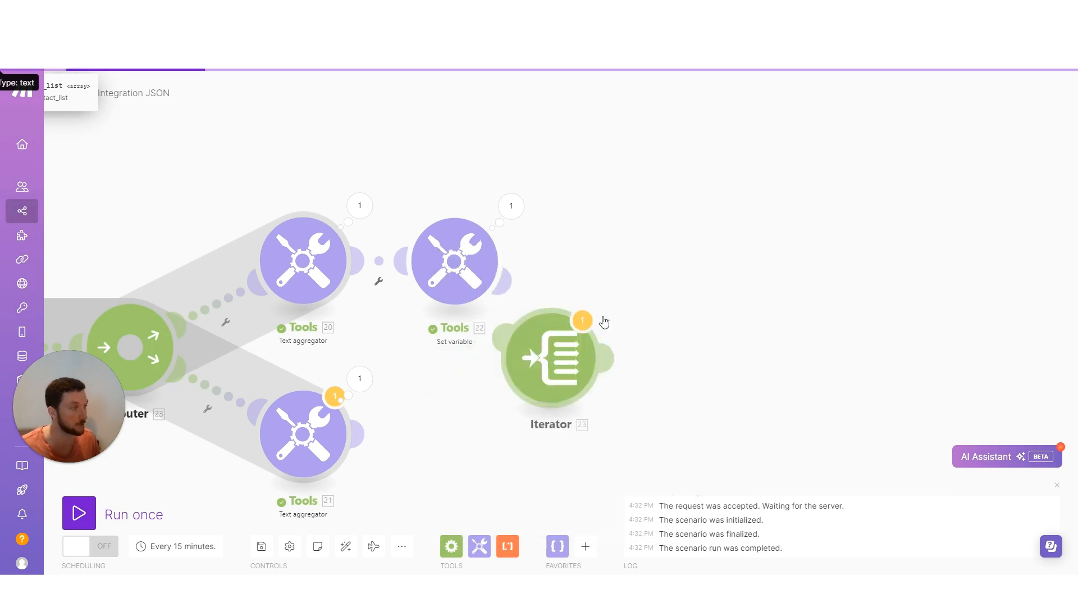
click(603, 275)
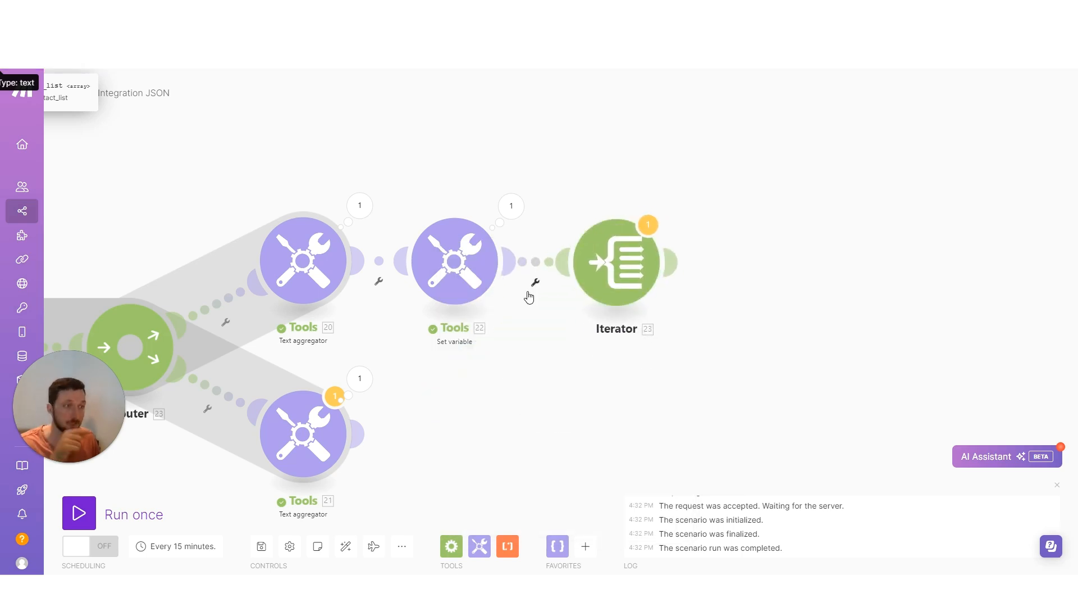
click(617, 262)
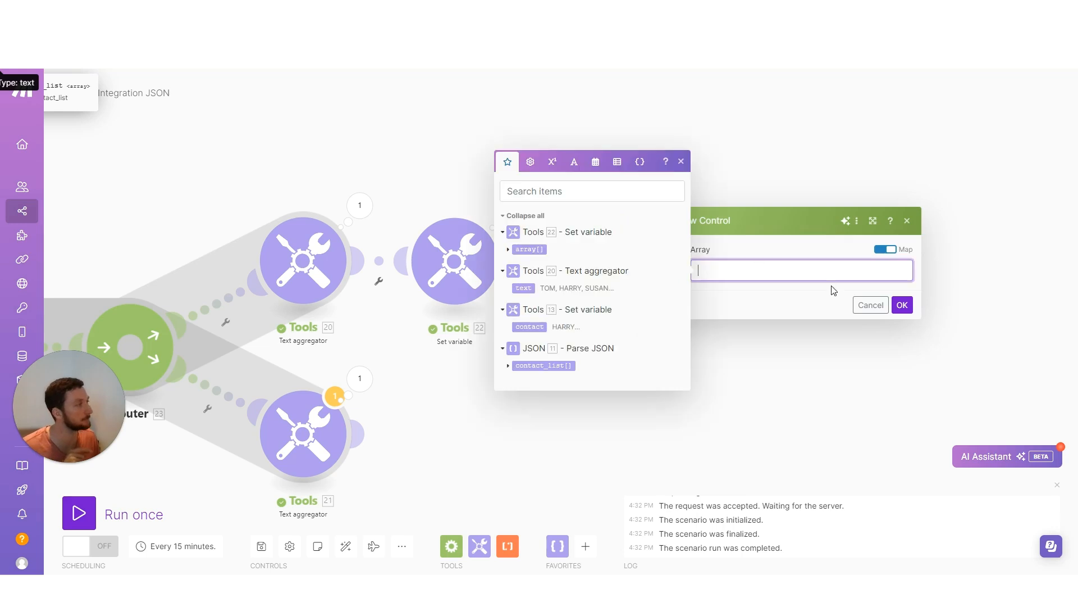
click(528, 249)
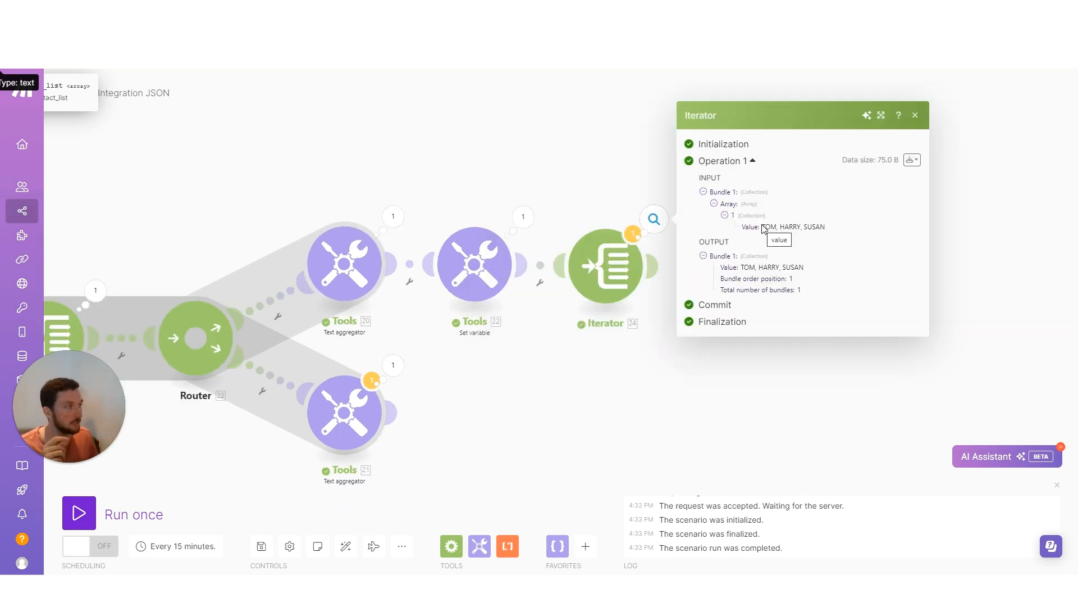
- Check the new iterator's array mapping against the input and output of its last run
click(587, 278)
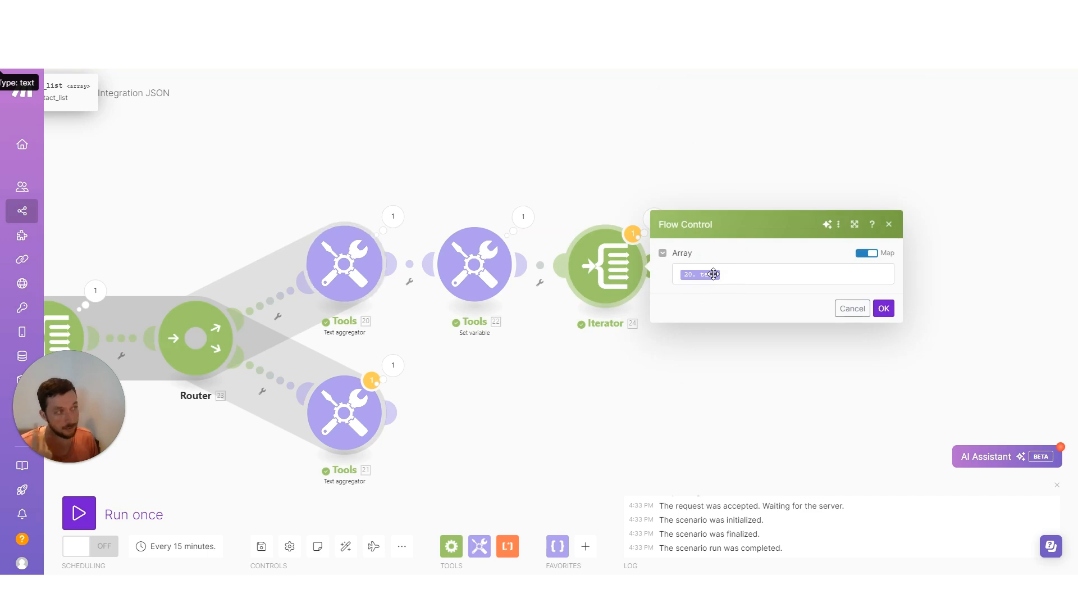
click(641, 195)
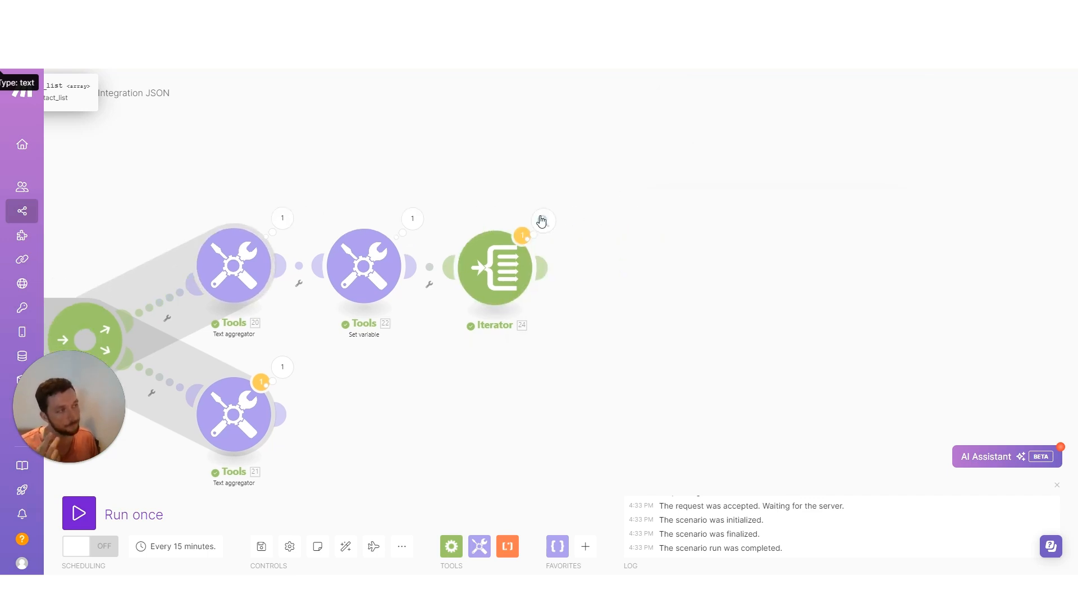
click(542, 220)
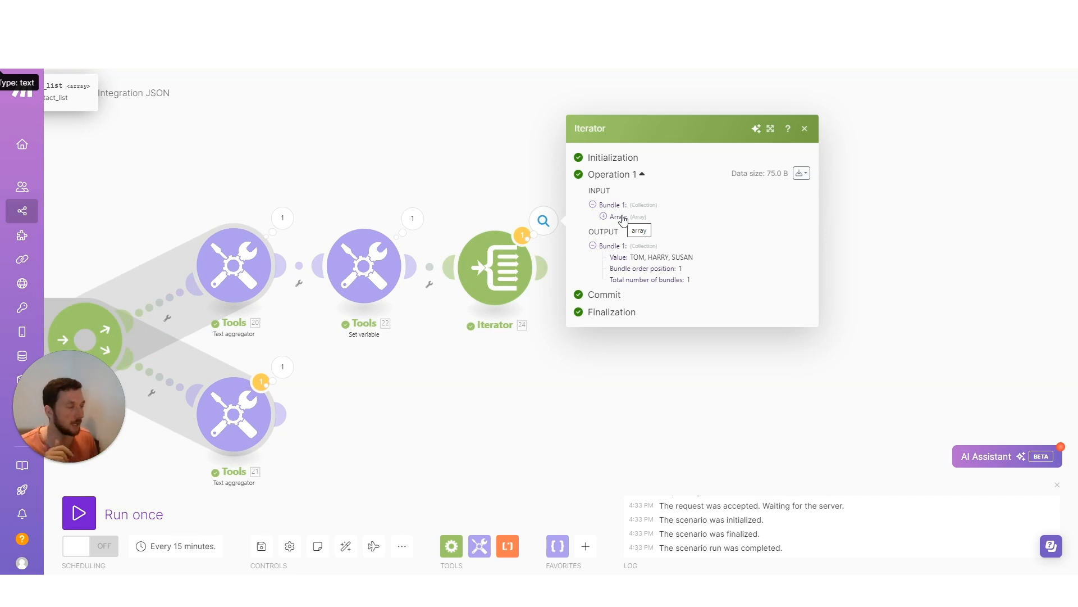
- Replace the new iterator's array mapping with the Set variable module's array[] and save the module
click(503, 274)
click(585, 274)
key(BackSpace)
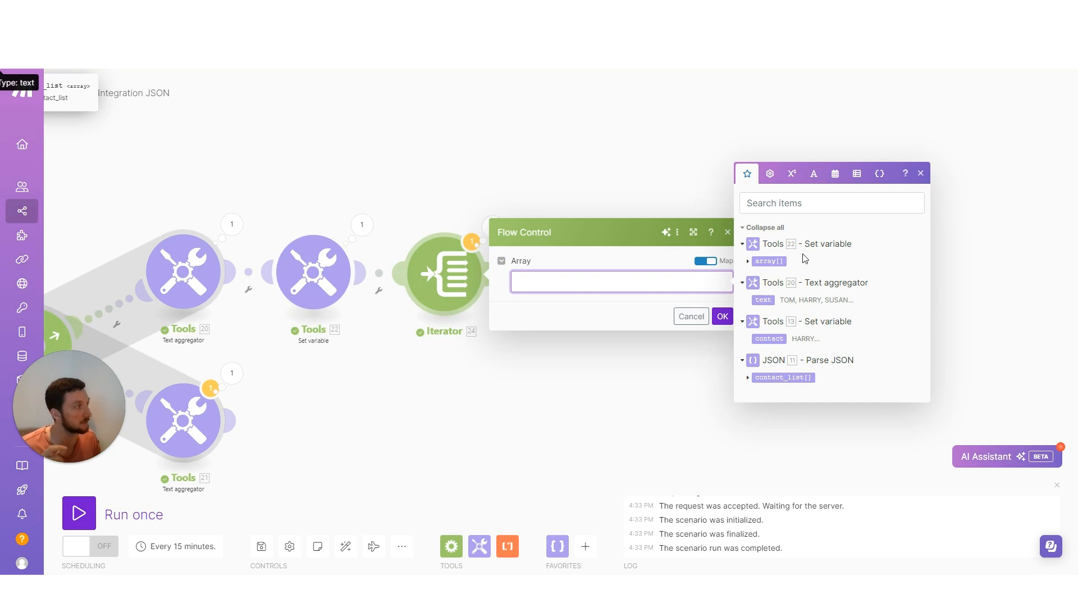
click(767, 261)
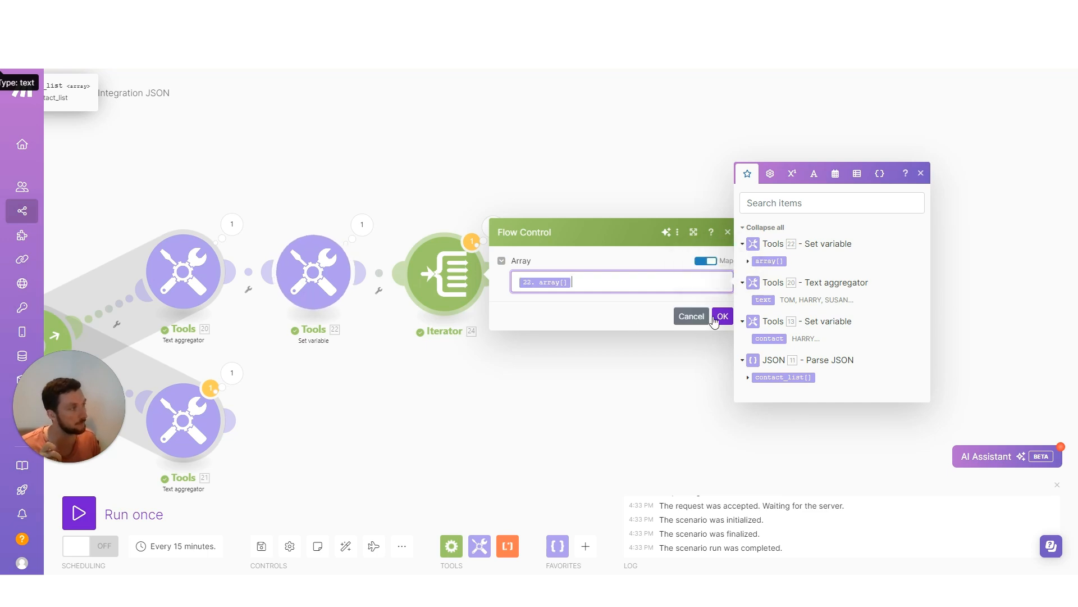
click(718, 317)
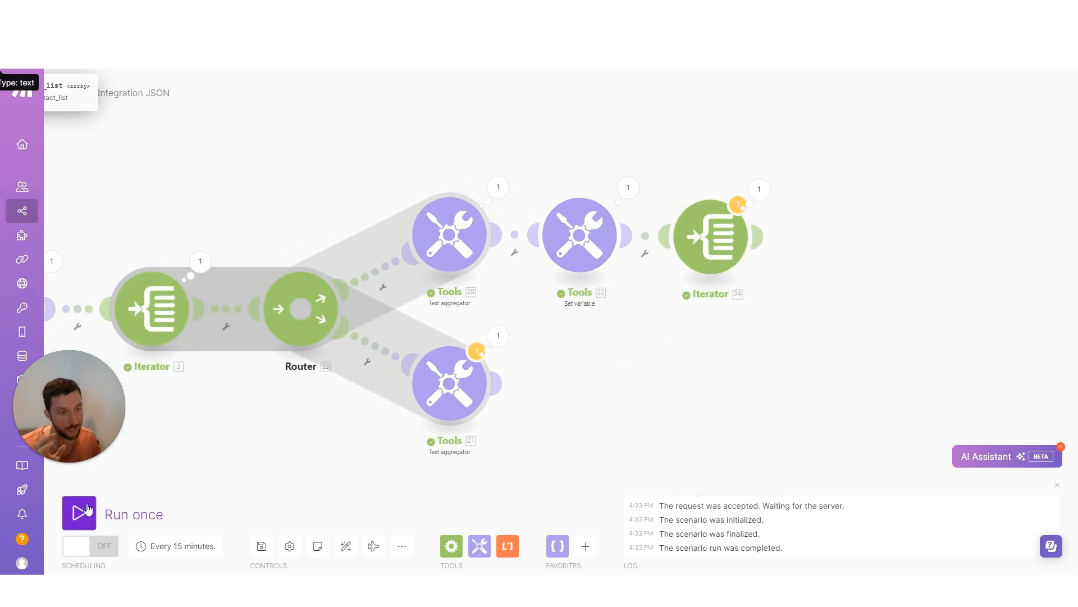
- Run the scenario once and examine the output bundles of the iterator after the Set variable module
click(80, 512)
click(352, 560)
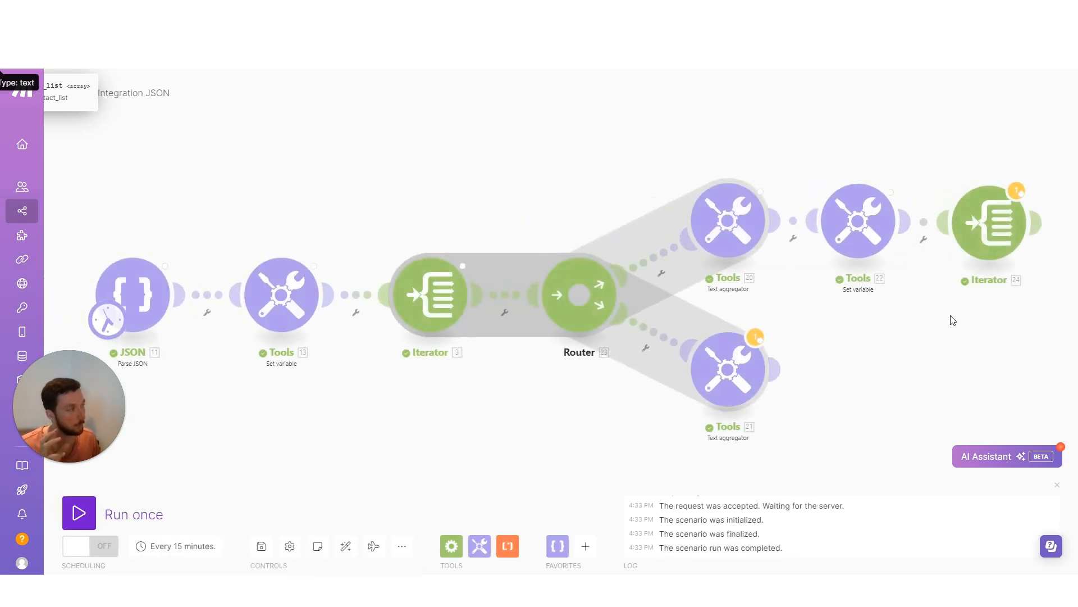
click(710, 188)
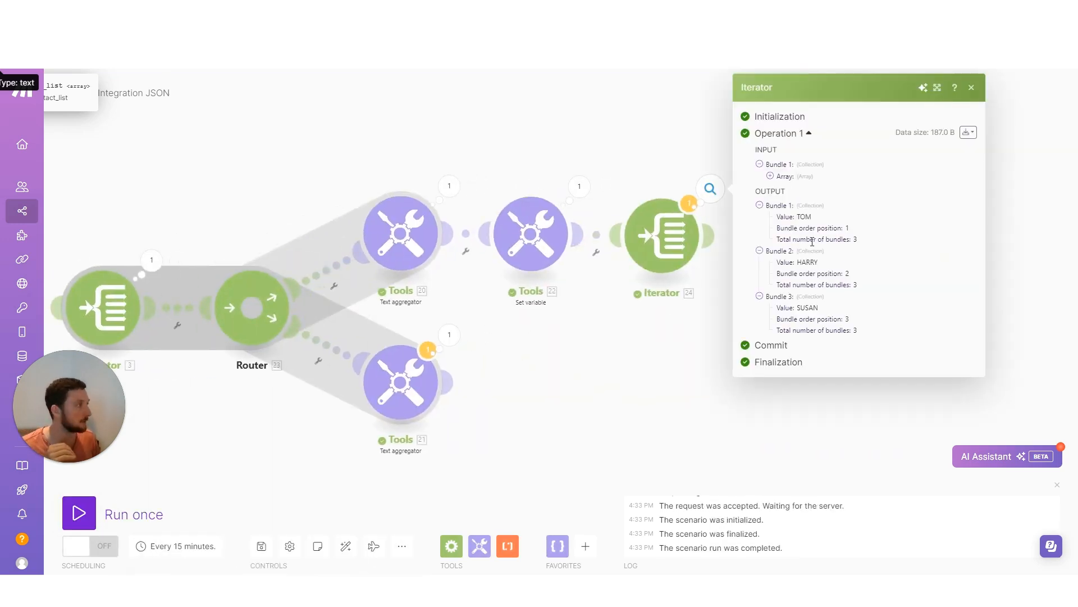
drag(778, 219, 829, 230)
drag(788, 318, 689, 361)
click(688, 361)
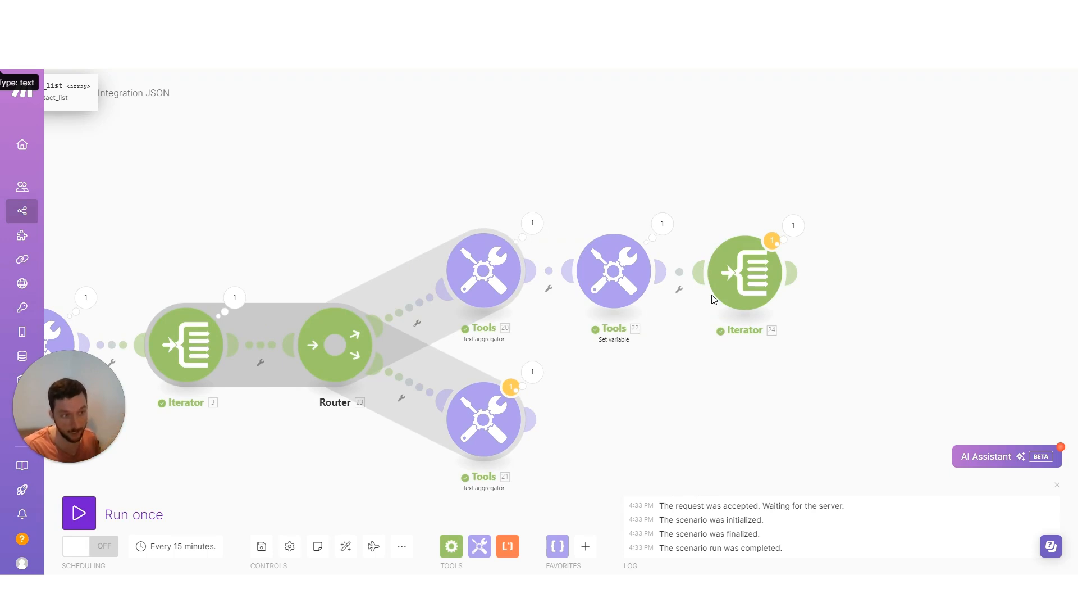
drag(732, 361, 486, 378)
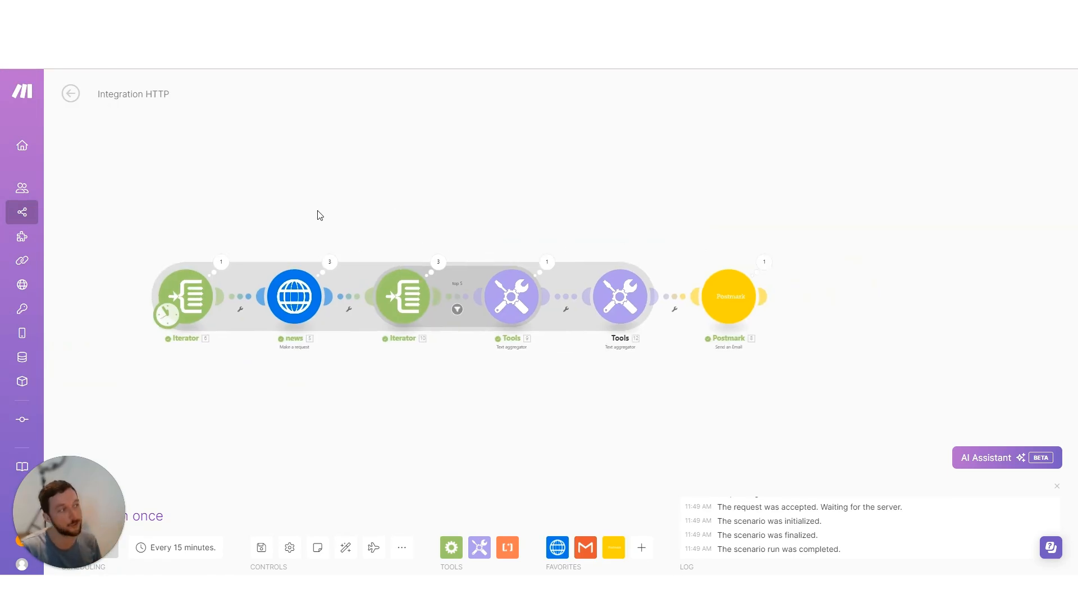
- In the Integration HTTP scenario, examine the comma-separated search terms in the split function of the first iterator's array
scroll(297, 218, down, 1)
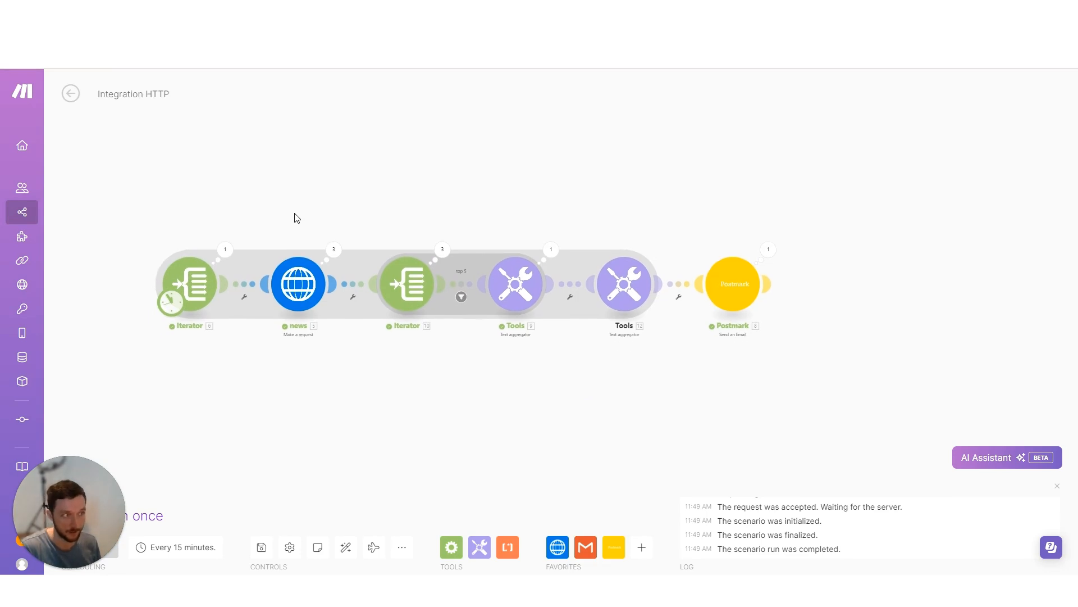
drag(297, 218, 291, 212)
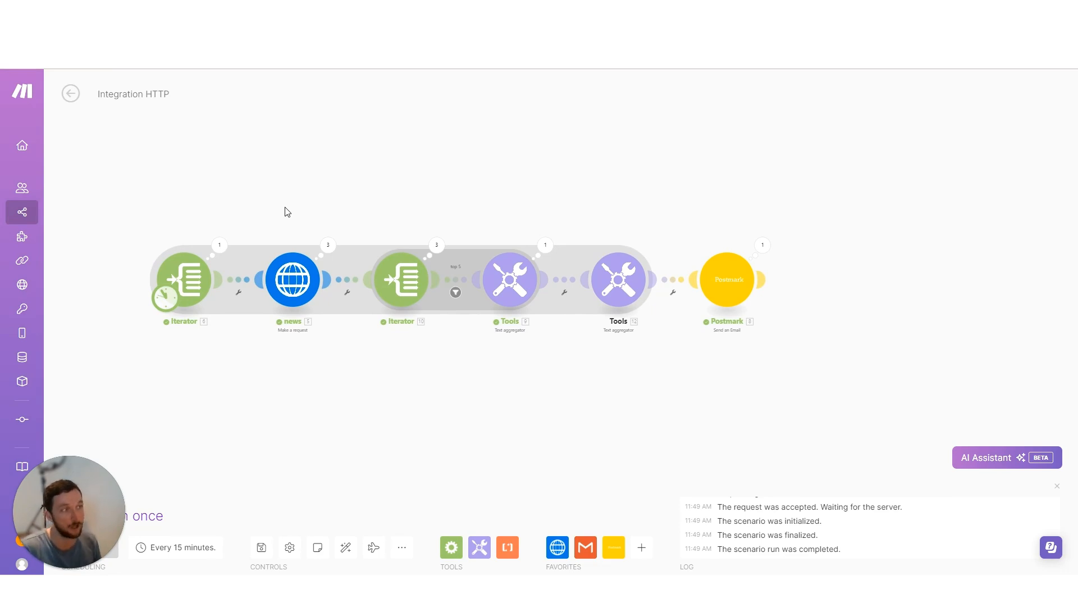
mouse_move(288, 200)
mouse_down()
mouse_move(257, 194)
mouse_move(272, 195)
mouse_up()
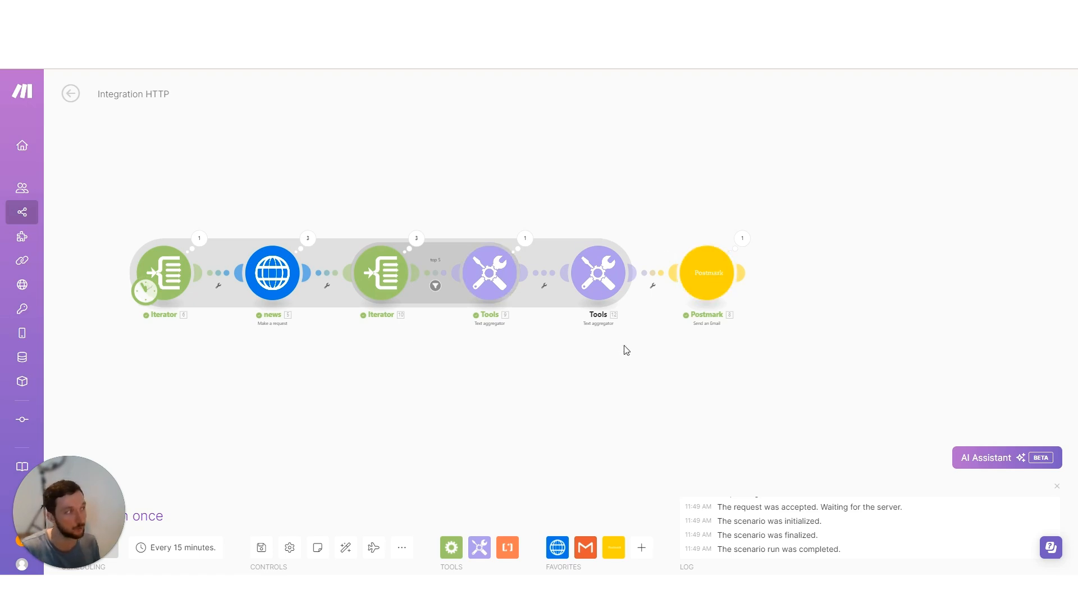
click(176, 274)
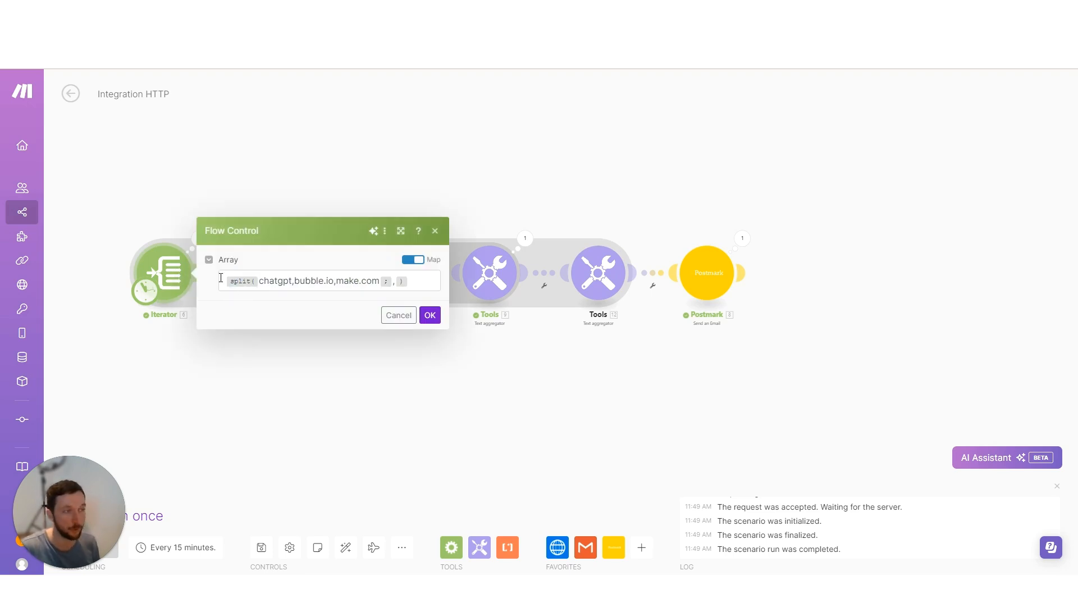
double_click(287, 280)
click(323, 280)
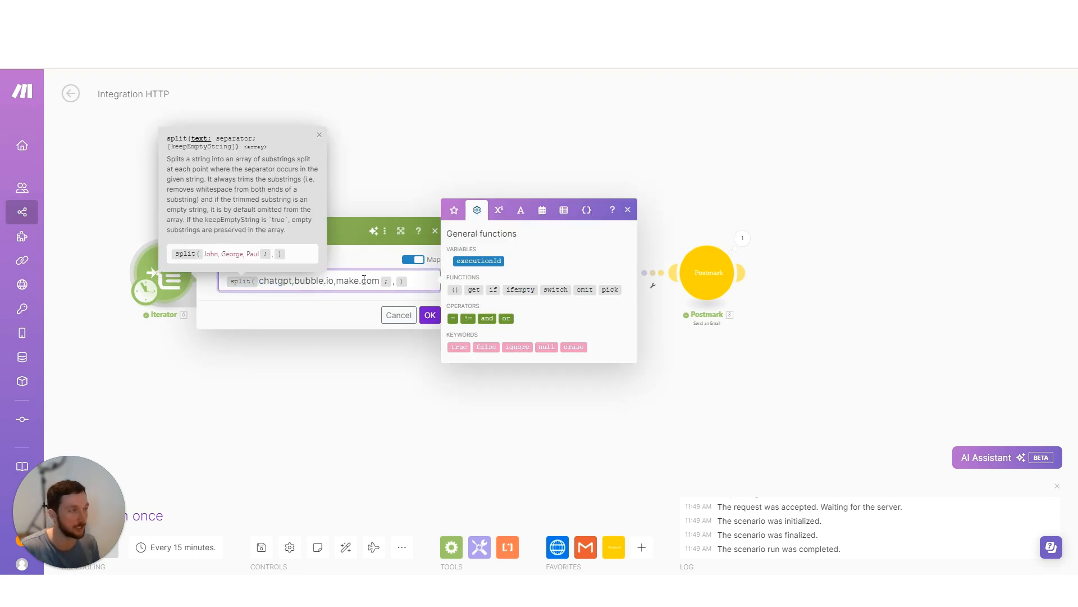
click(339, 309)
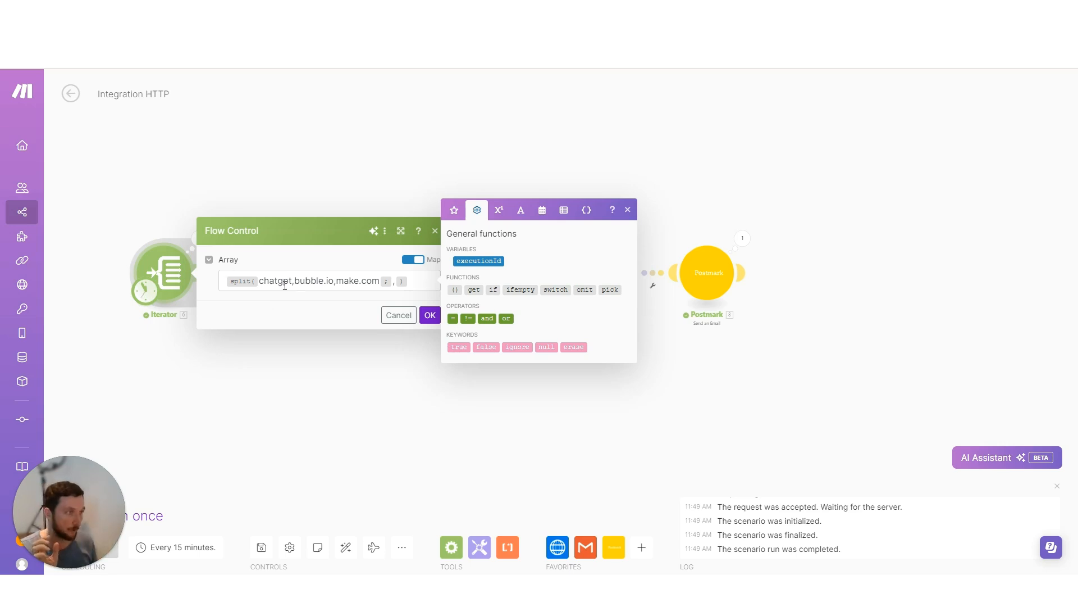
double_click(285, 283)
double_click(318, 281)
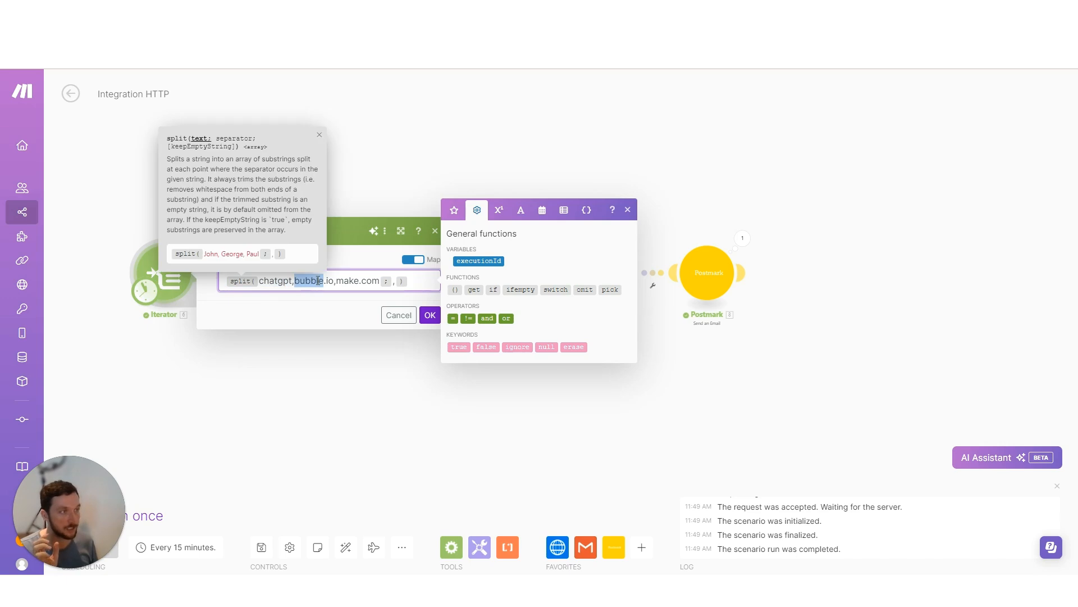
double_click(349, 281)
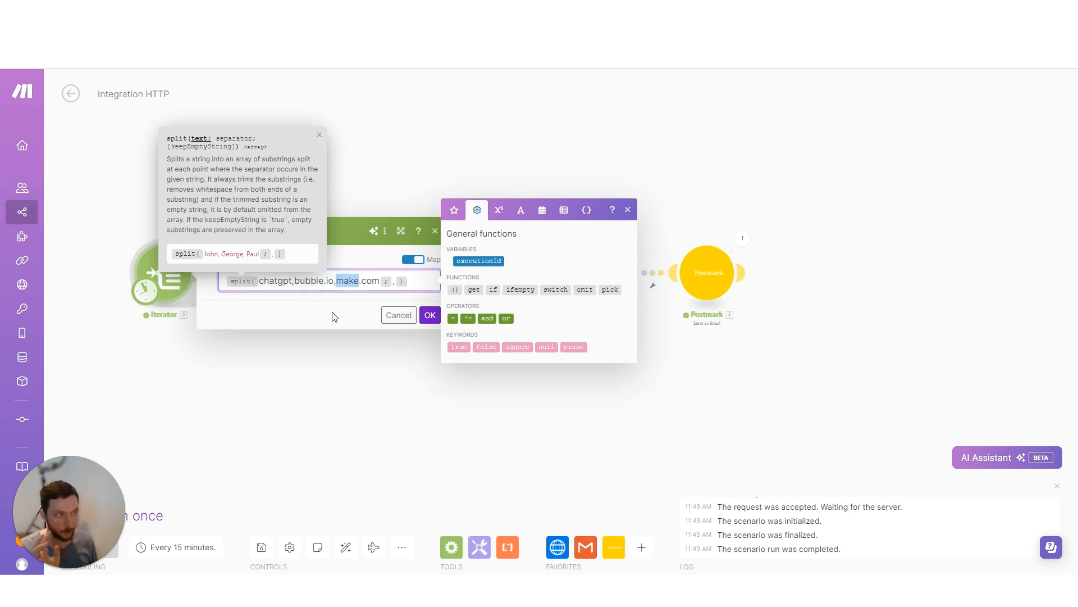
click(284, 414)
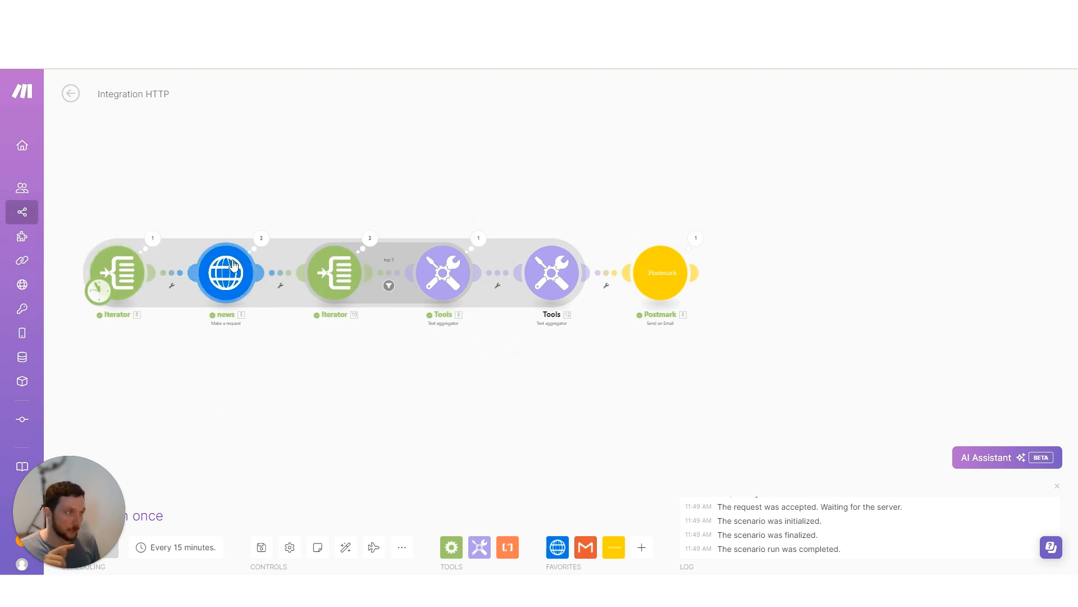
- Review the query string parameters of the news HTTP request, including the q parameter mapped to the iterator's value
click(235, 283)
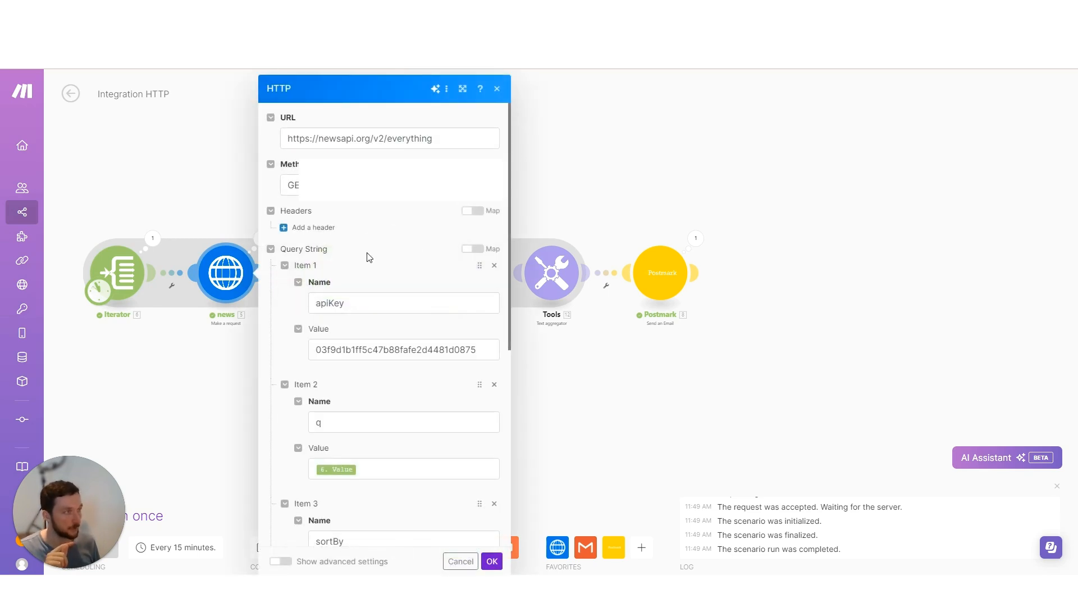
scroll(369, 257, down, 3)
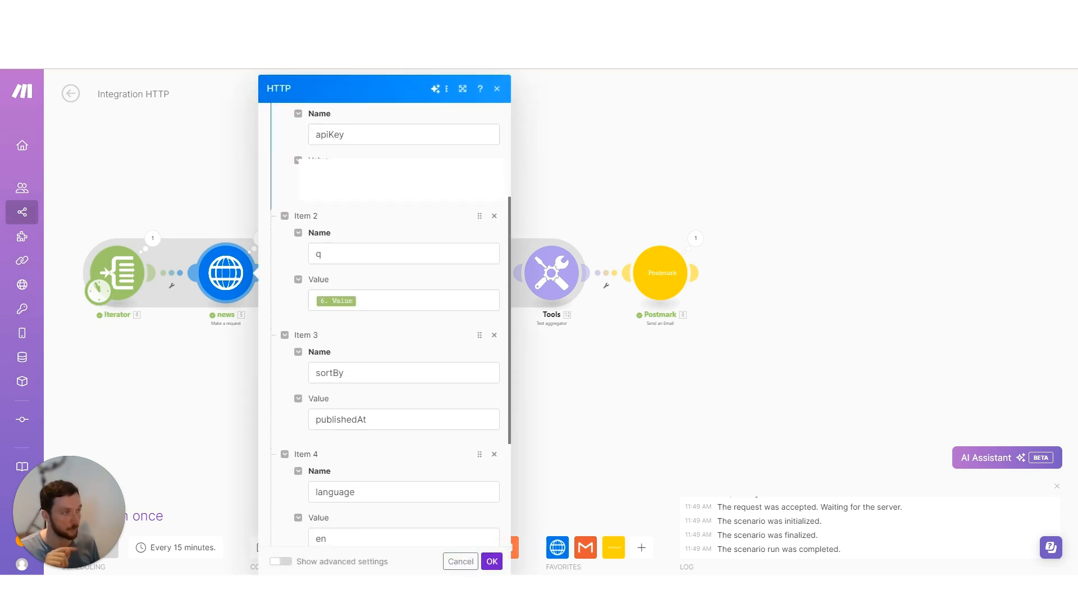
click(329, 253)
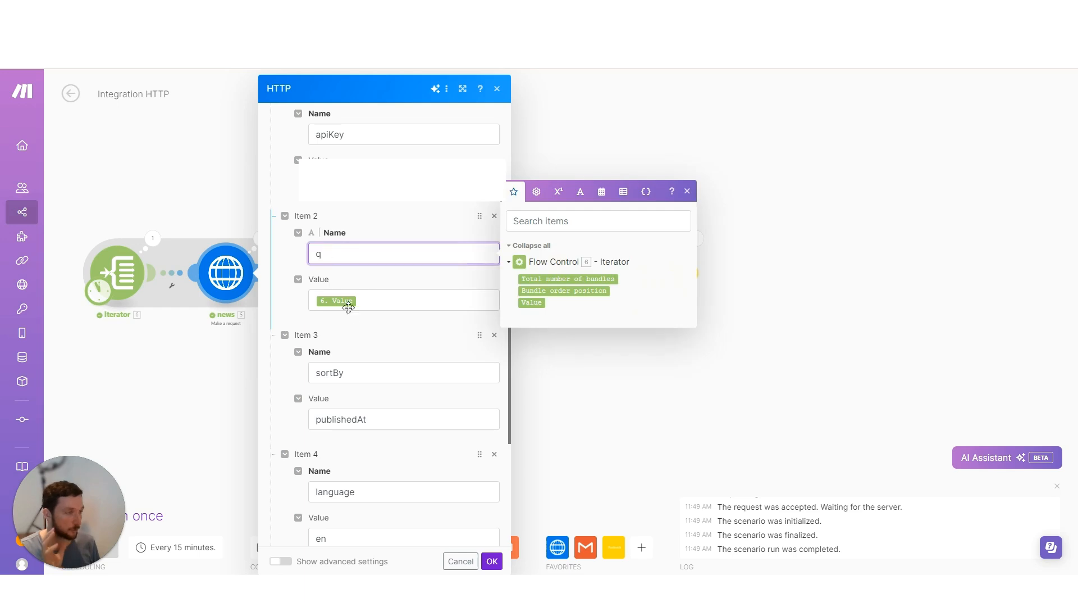
scroll(312, 334, down, 1)
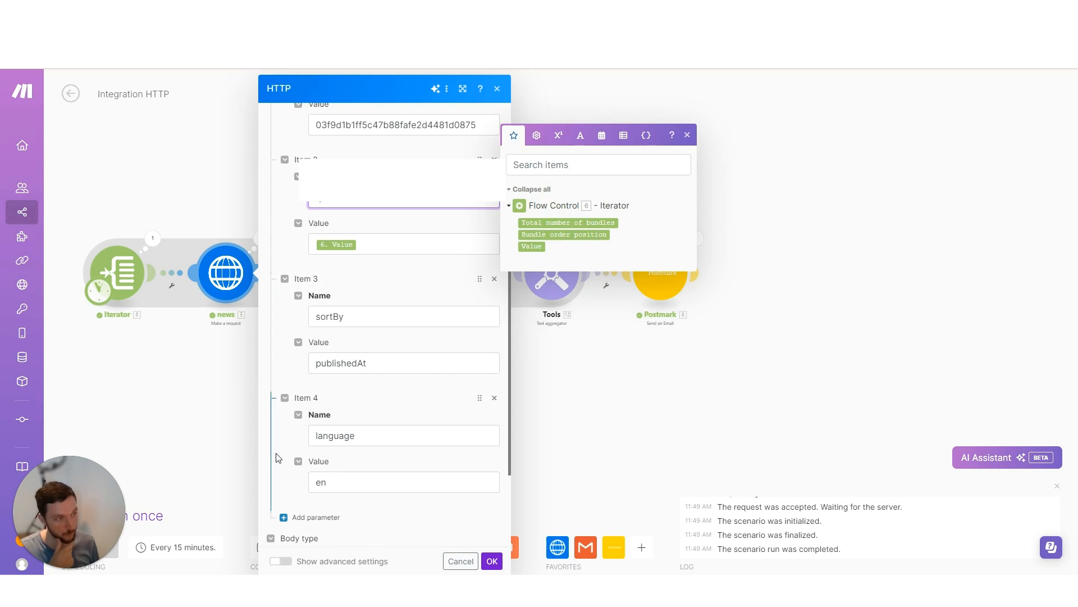
scroll(313, 360, up, 2)
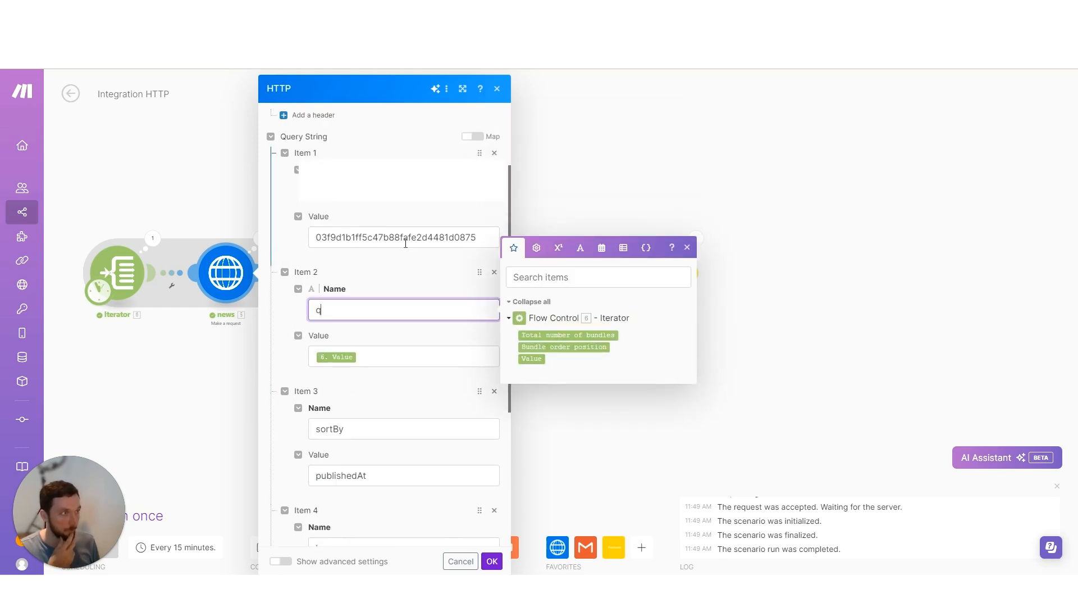
click(239, 270)
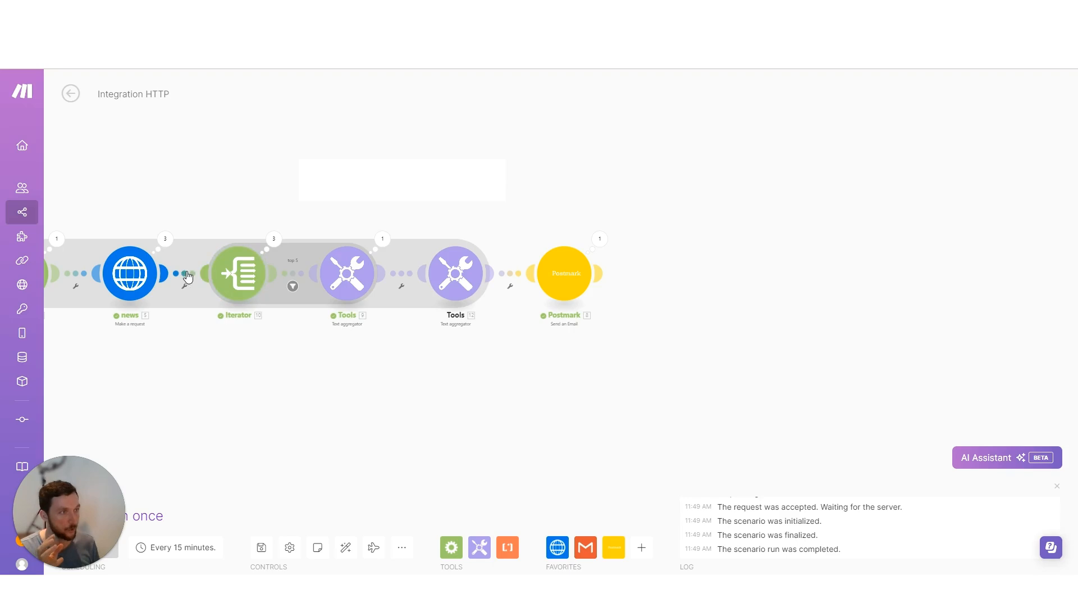
- Check the array mapping of the iterator that follows the news request, then close its settings
click(292, 286)
click(456, 306)
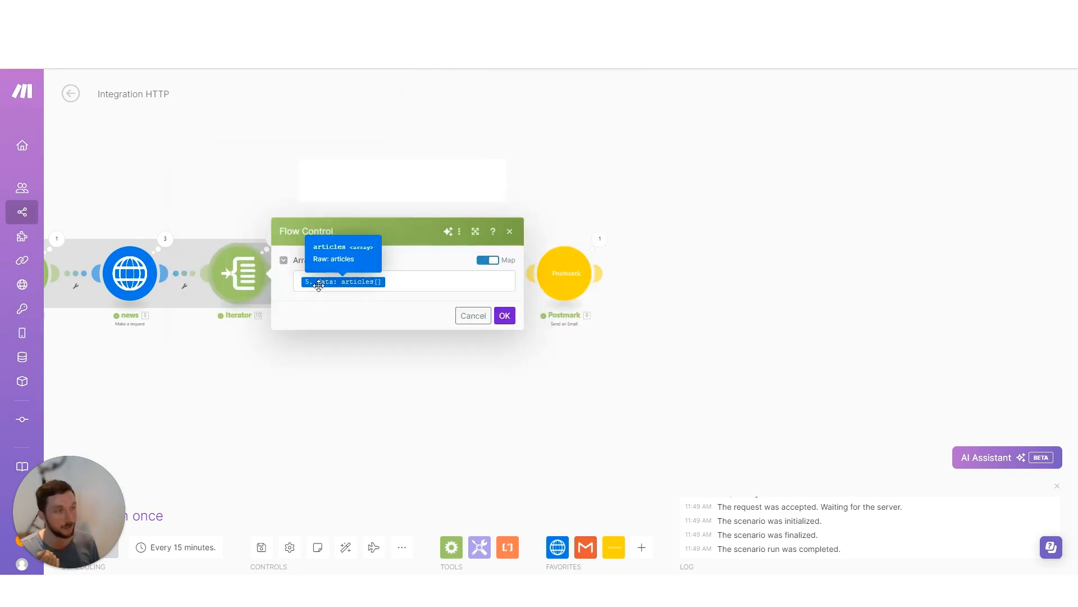
drag(142, 370, 285, 373)
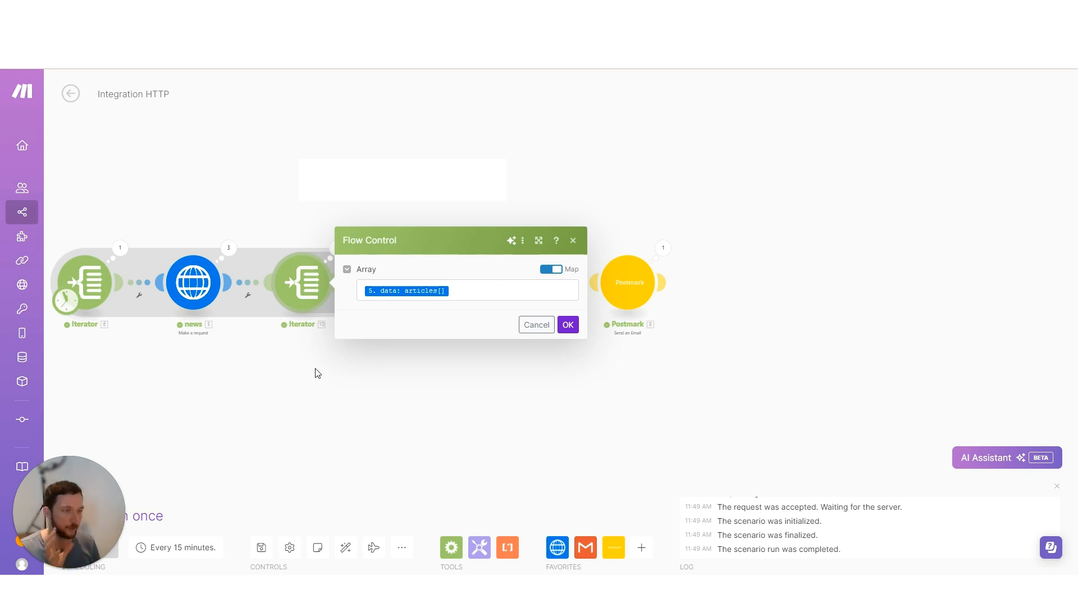
click(280, 363)
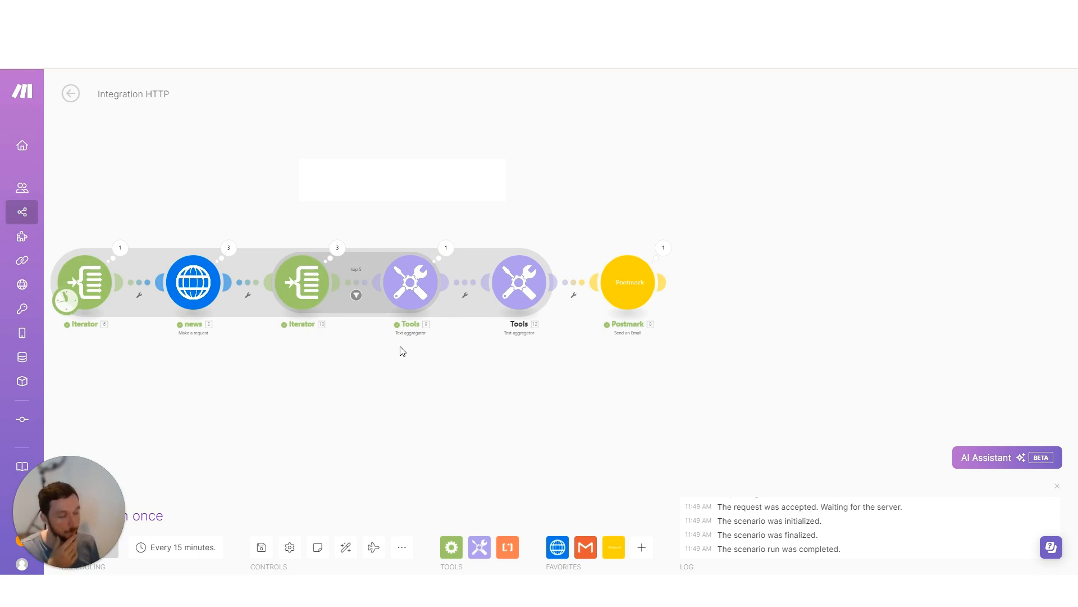
- Examine operation 3's output bundles in the iterator after the news request, and check the condition of the top 5 filter
drag(402, 352, 370, 351)
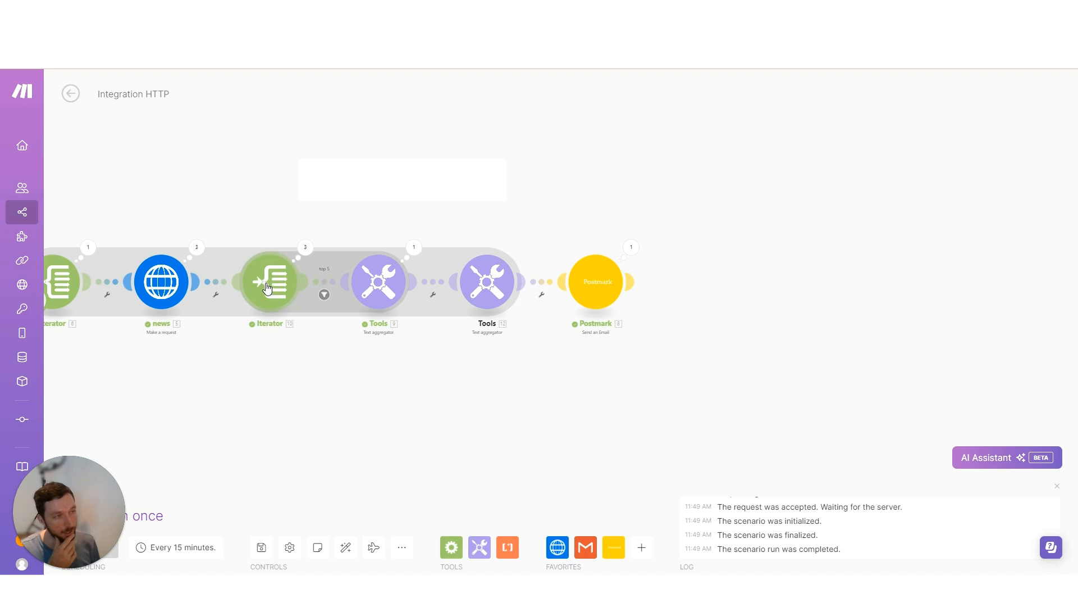
click(306, 250)
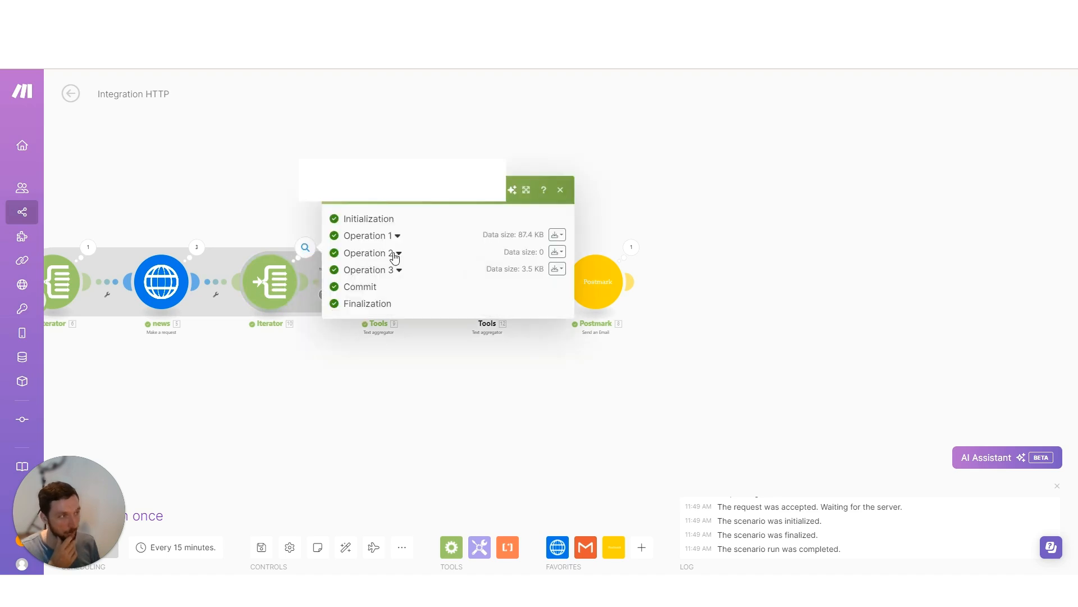
click(402, 269)
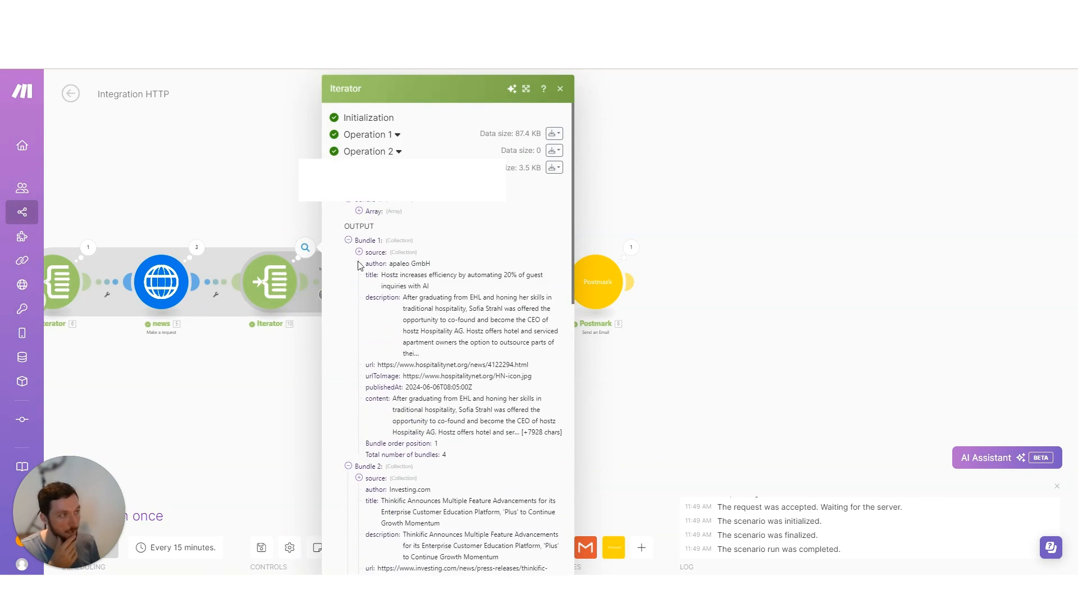
drag(380, 261, 457, 447)
scroll(386, 332, down, 3)
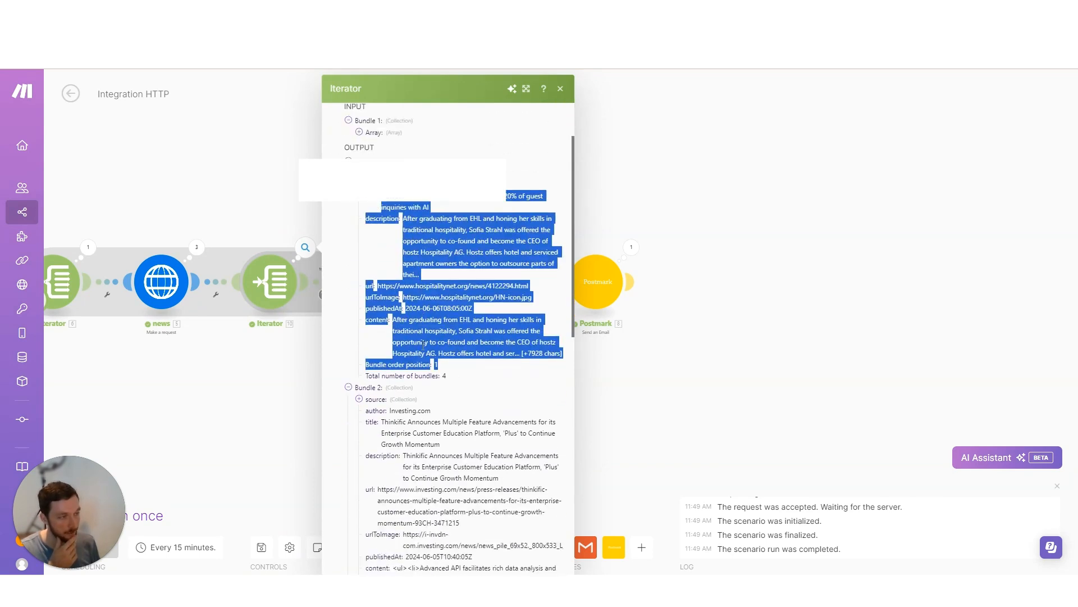
drag(386, 332, 506, 508)
scroll(450, 450, down, 3)
drag(410, 422, 449, 506)
scroll(449, 500, down, 5)
drag(368, 354, 506, 494)
click(267, 393)
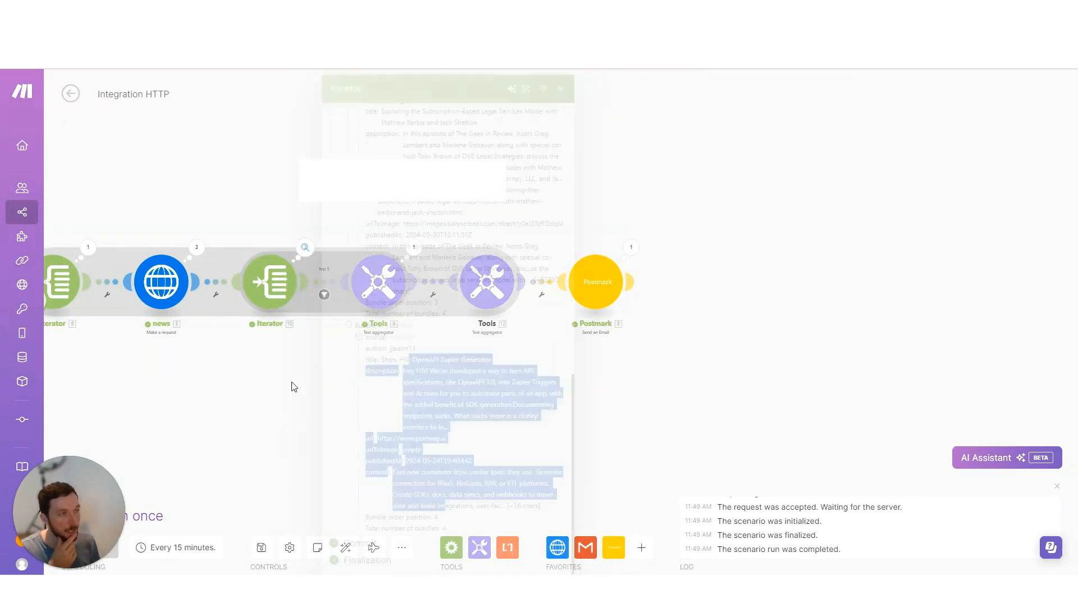
click(324, 294)
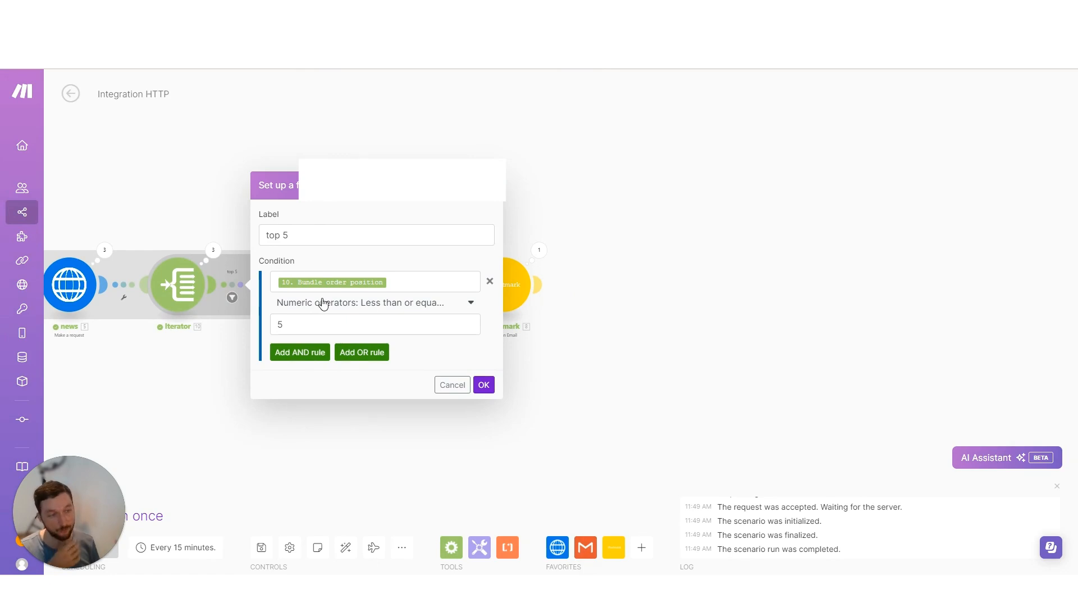
- Copy the pageSize parameter name from the News API documentation and add it to the news request's query string with the value 5
key(ctrl+Tab)
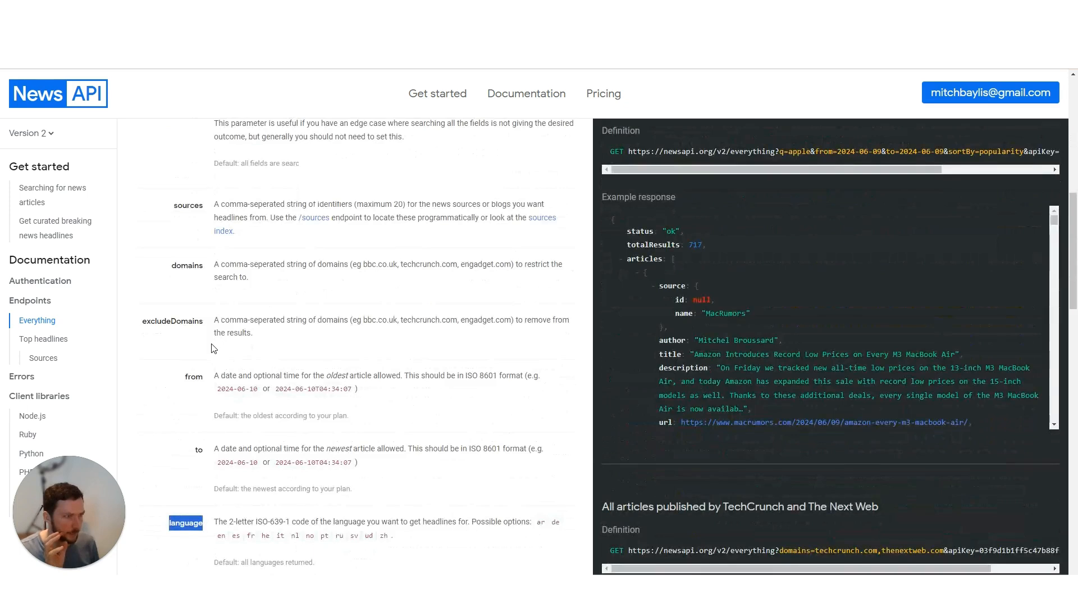
scroll(201, 383, down, 4)
scroll(203, 393, down, 2)
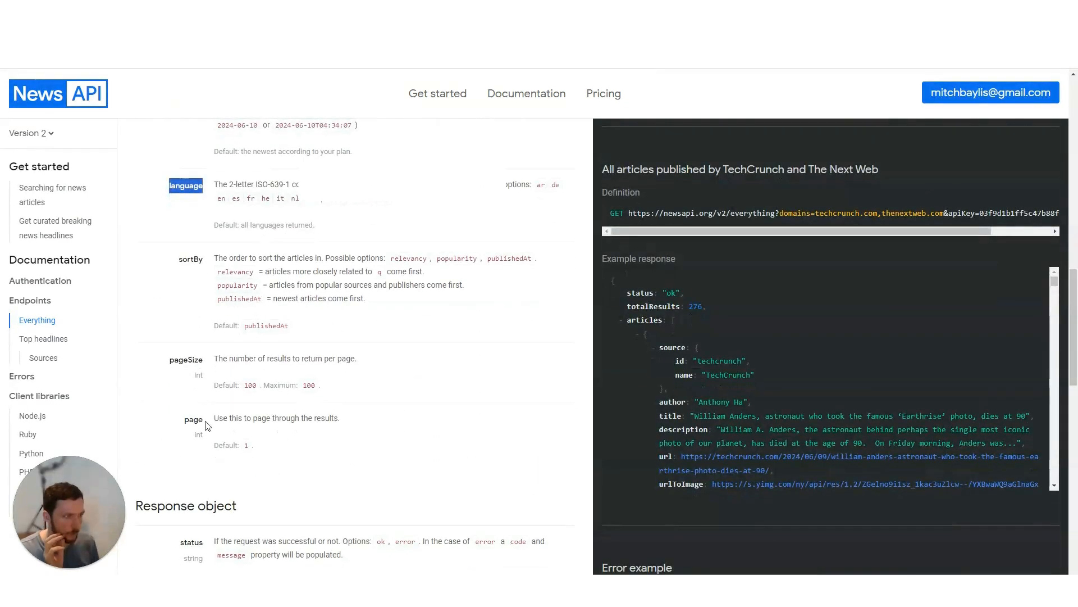
double_click(184, 359)
key(ctrl+c)
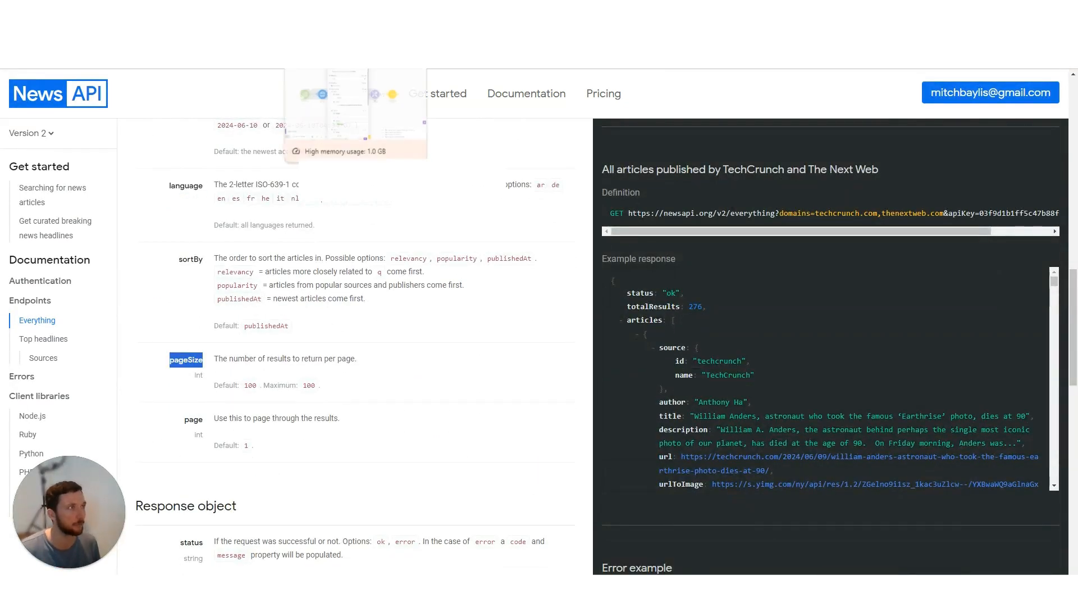
click(323, 12)
scroll(472, 436, down, 6)
click(413, 405)
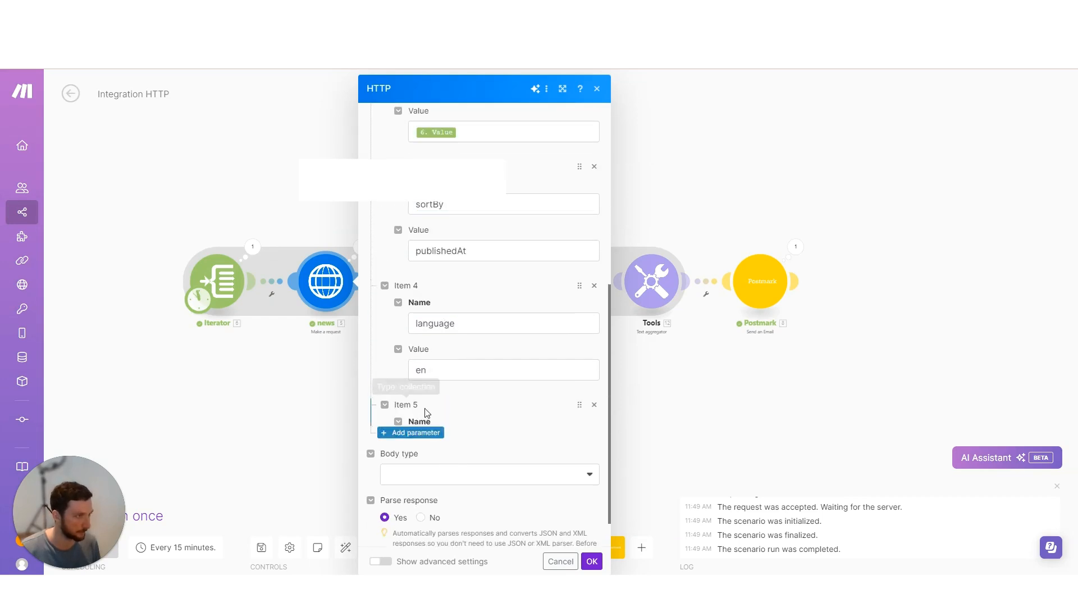
click(456, 442)
key(ctrl+v)
click(459, 493)
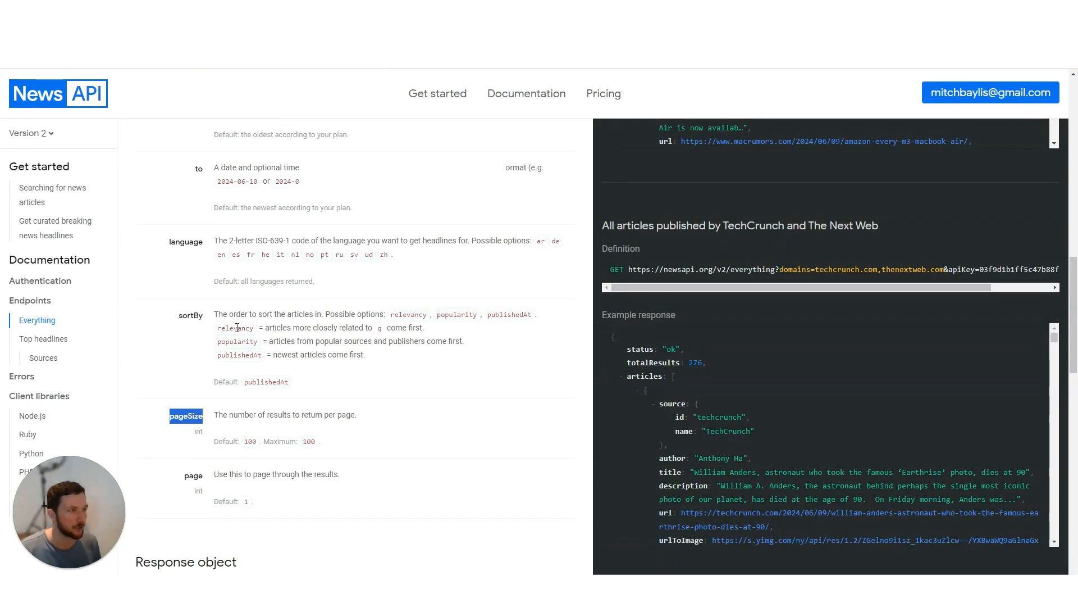
- Using the News API documentation, set the news request's sortBy value to popularity, add a query parameter named from, and save the settings
double_click(240, 342)
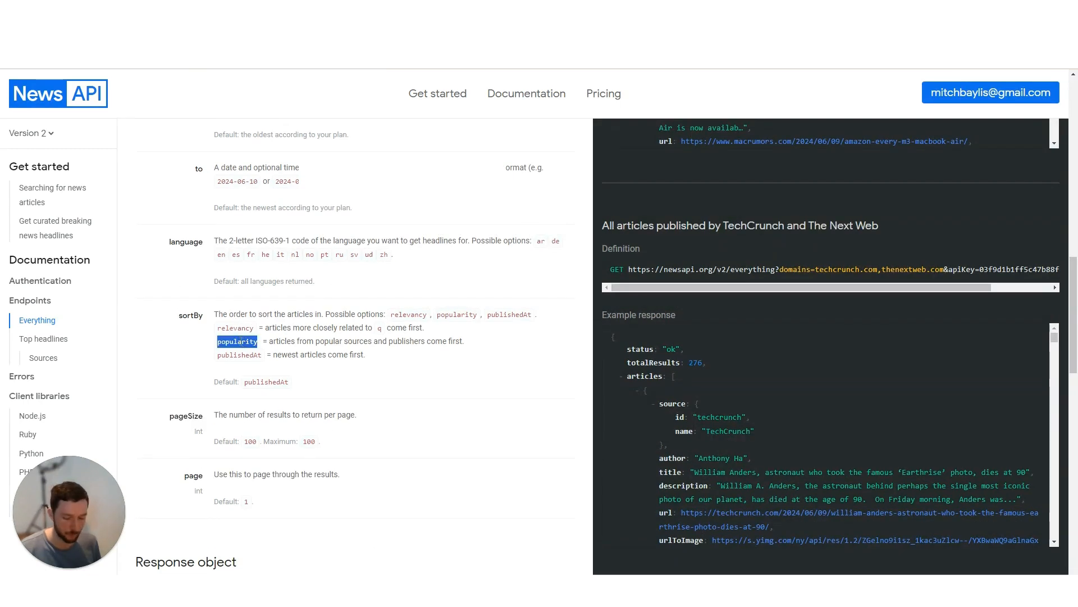
scroll(222, 371, up, 2)
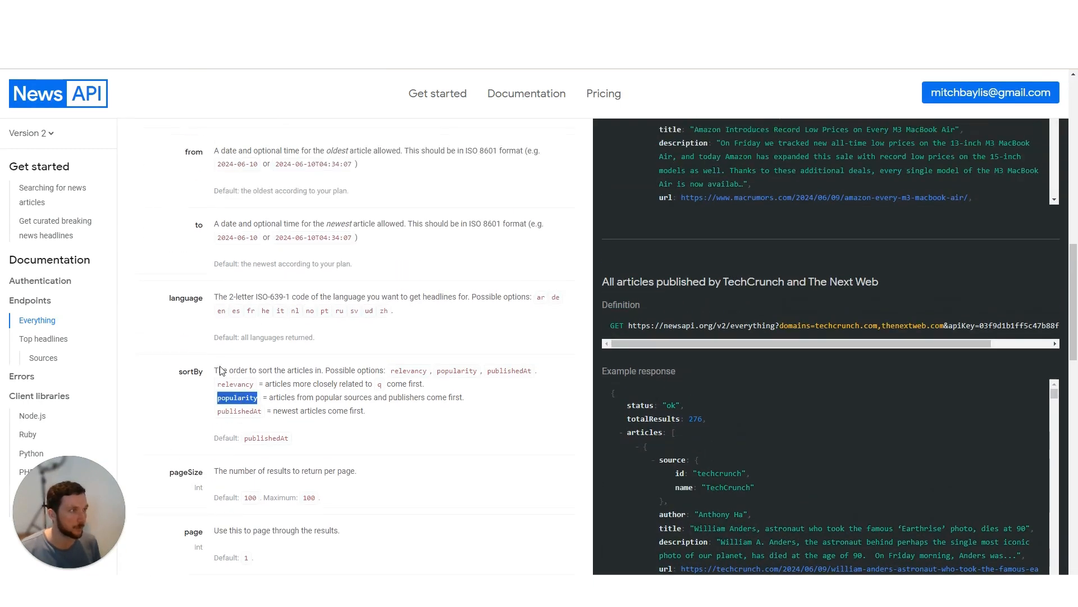
double_click(193, 210)
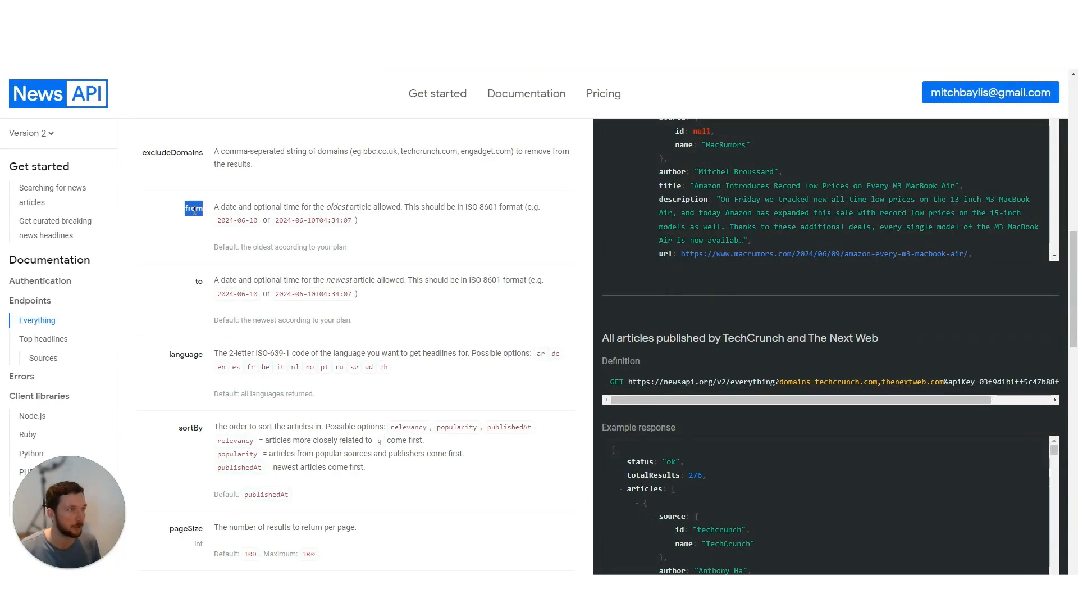
key(ctrl+c)
key(alt+Tab)
click(465, 426)
key(ctrl+v)
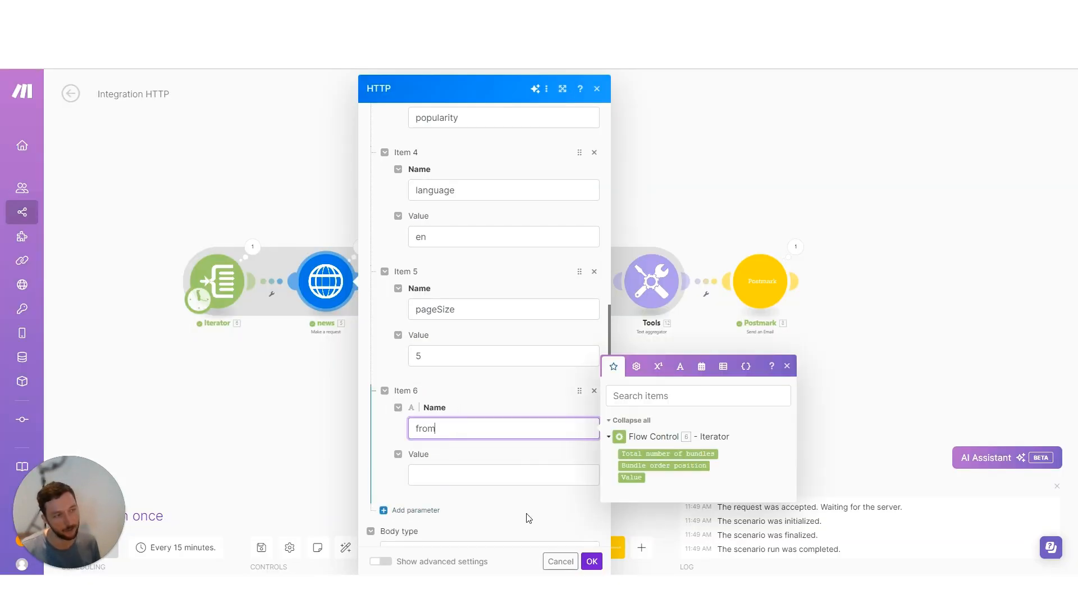
click(592, 561)
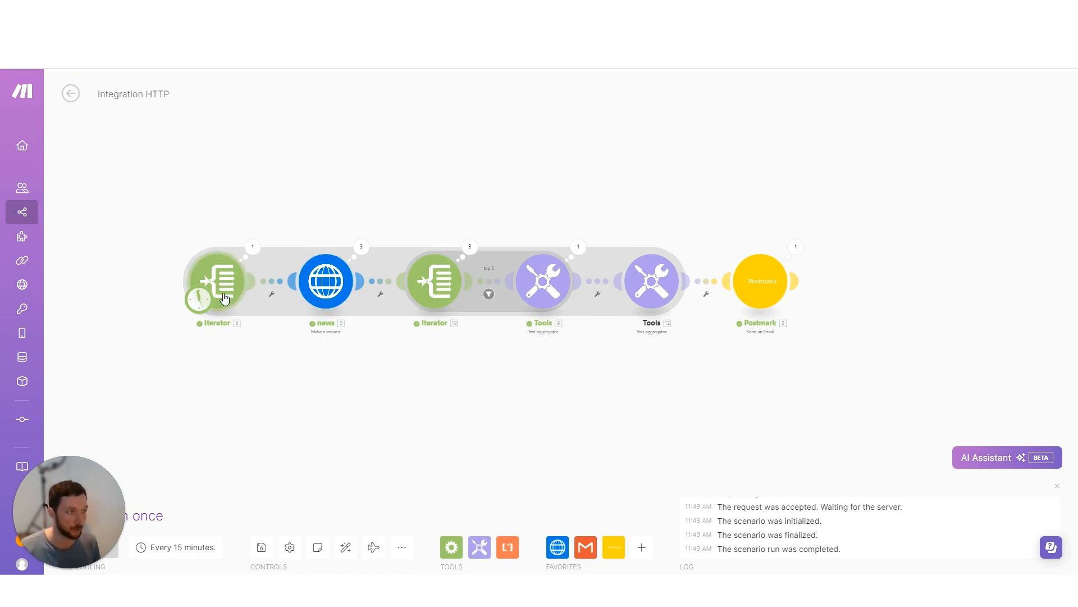
right_click(333, 288)
click(385, 367)
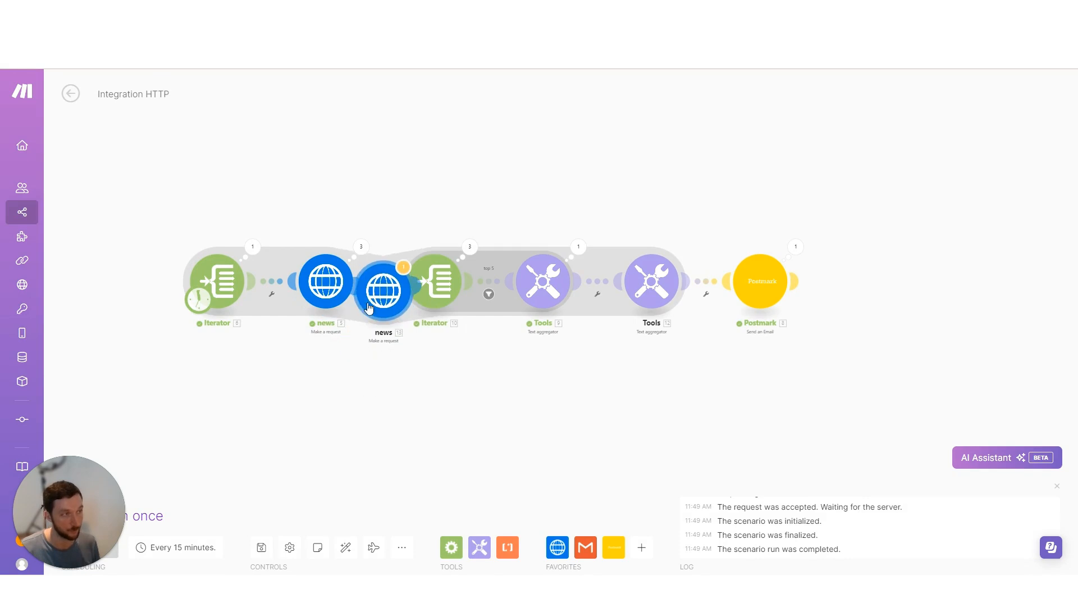
click(352, 423)
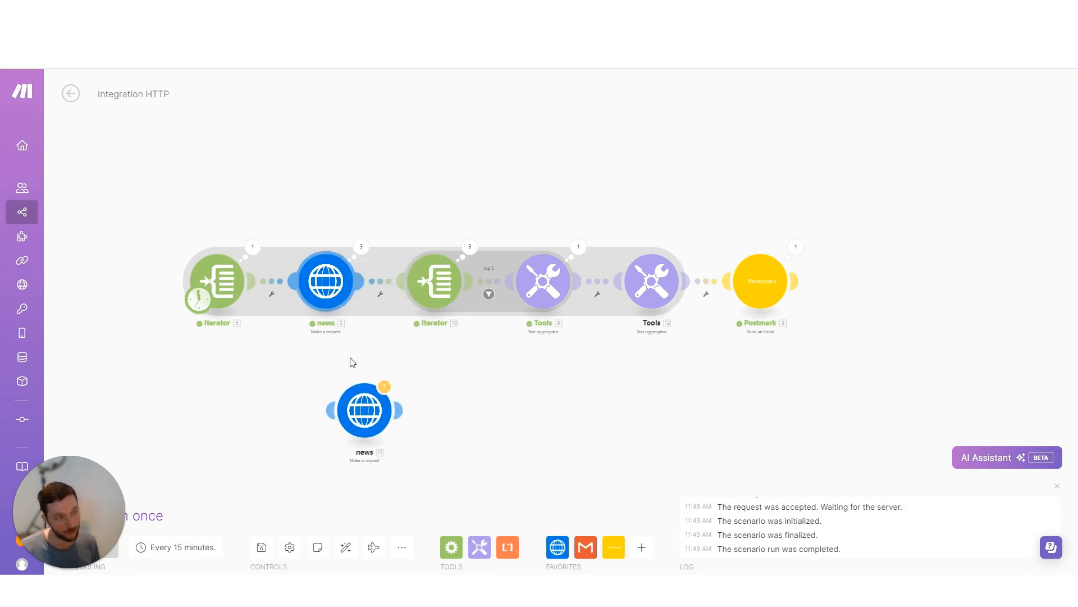
right_click(362, 411)
click(423, 543)
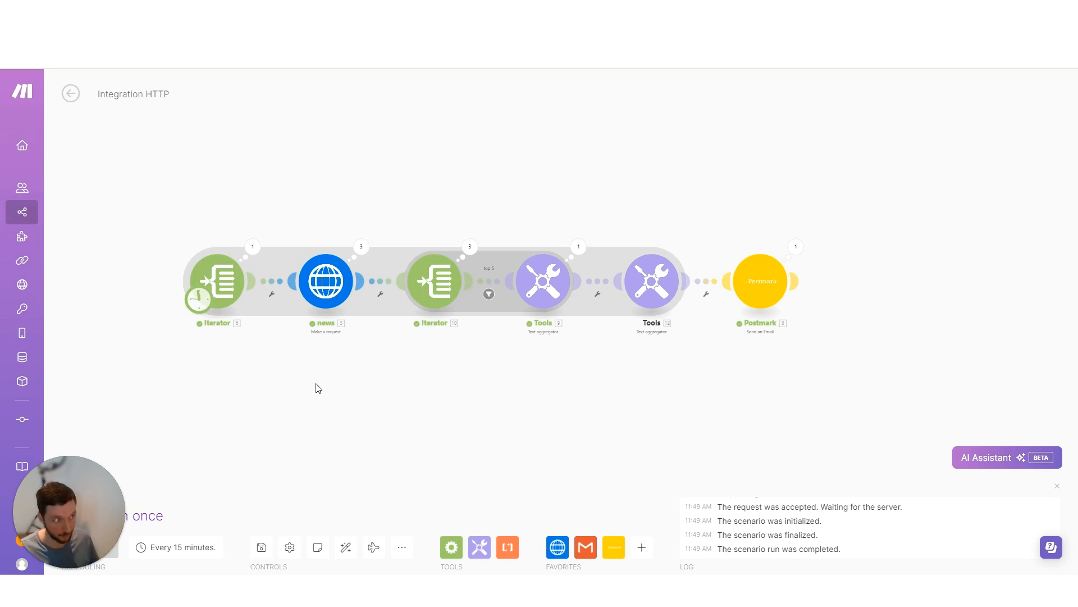
- Set the value of the news request's from parameter to formatDate(now; yyyy-mm-dd)
click(325, 284)
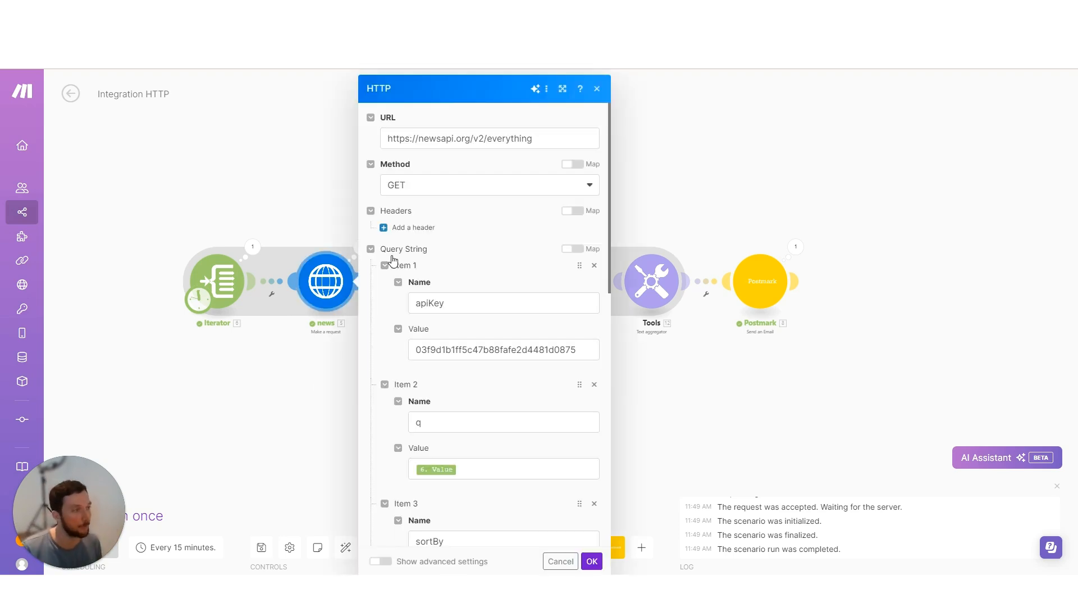
scroll(495, 354, down, 9)
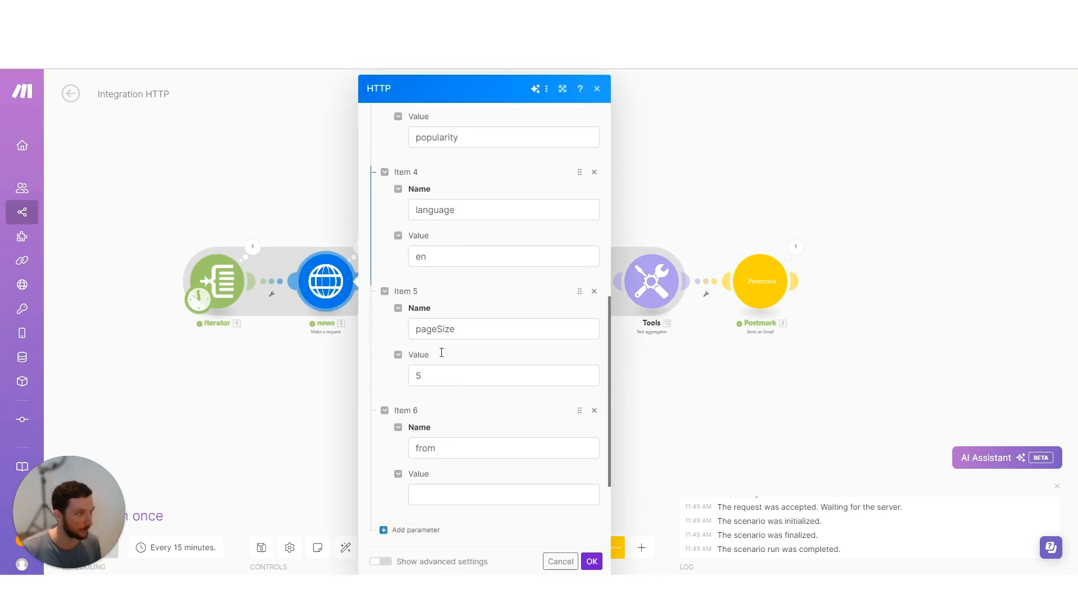
click(448, 439)
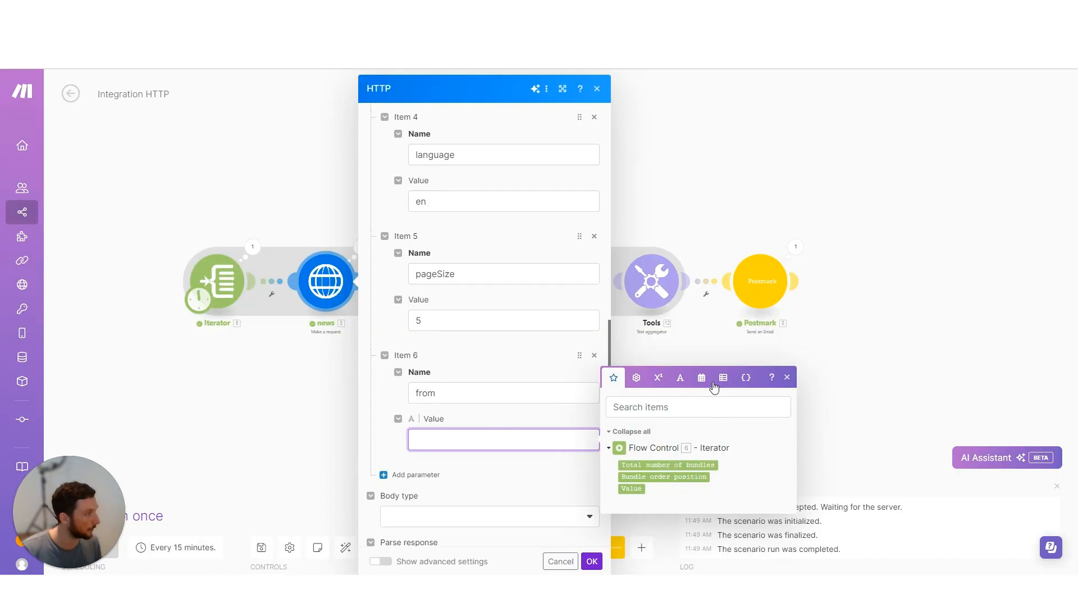
click(702, 377)
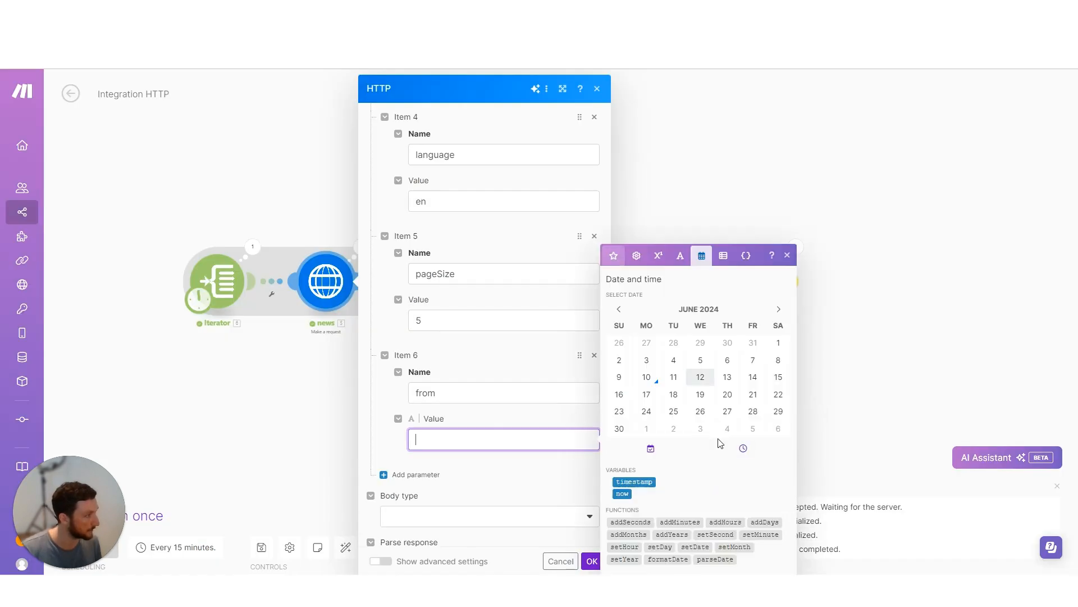
click(620, 494)
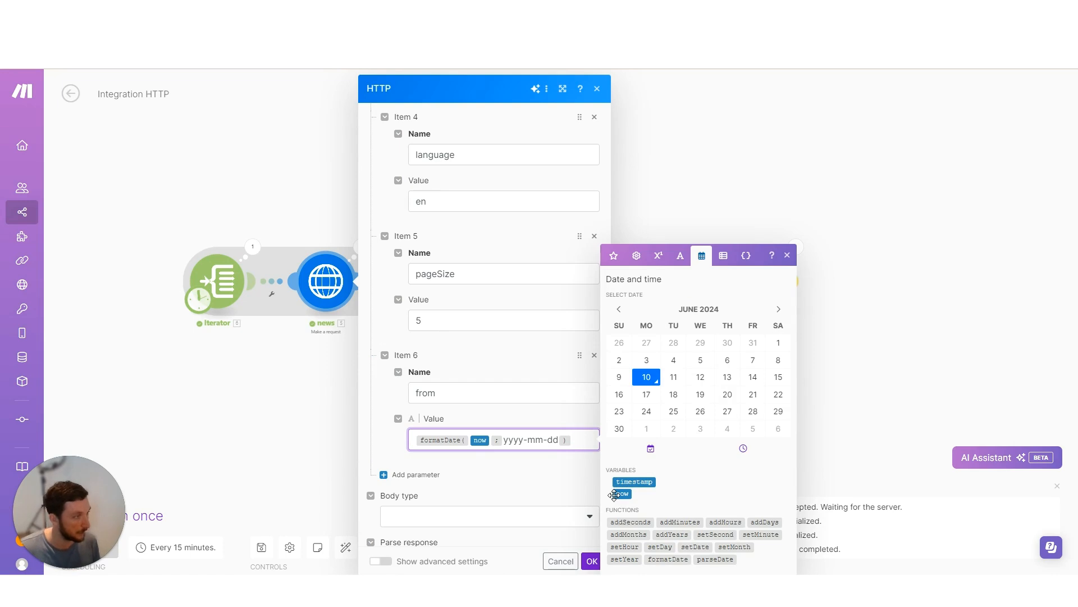
- Wrap now in addDays with -3 days inside the from parameter's formatDate function, and save the news request settings
click(470, 441)
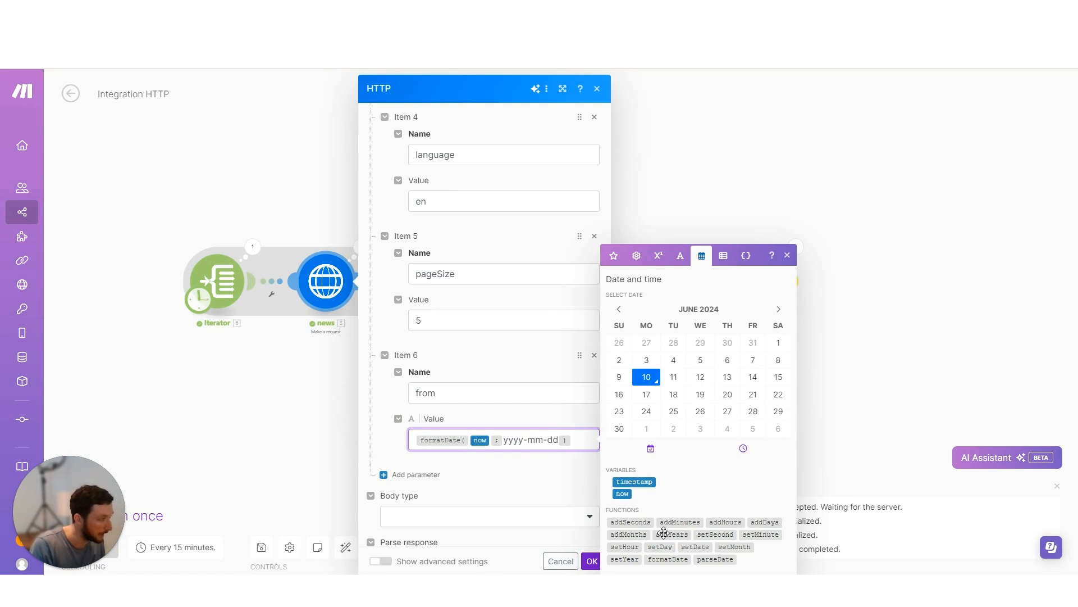
mouse_move(735, 526)
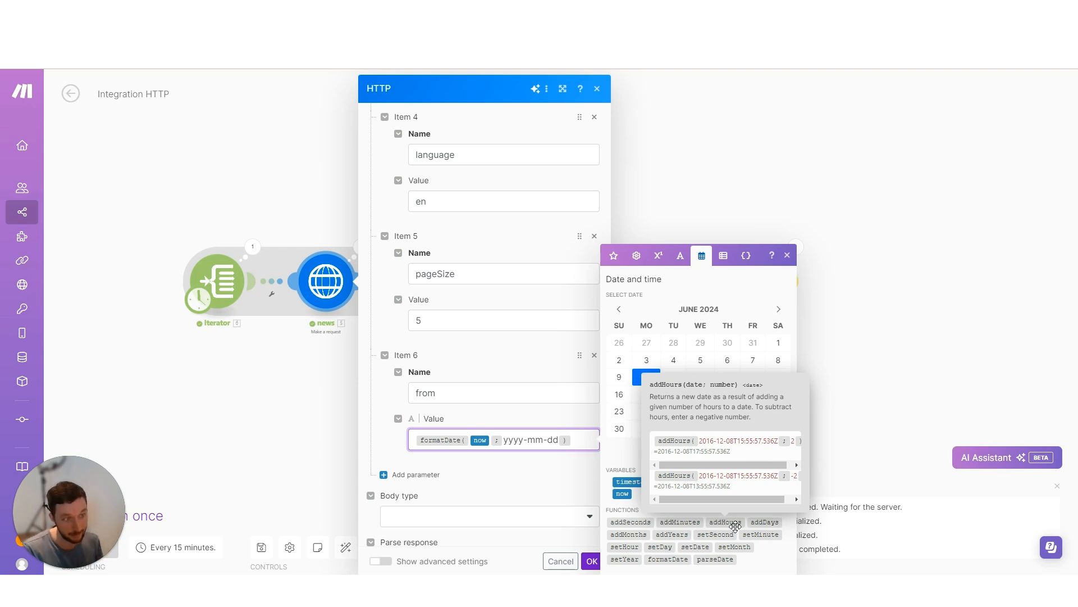
click(762, 521)
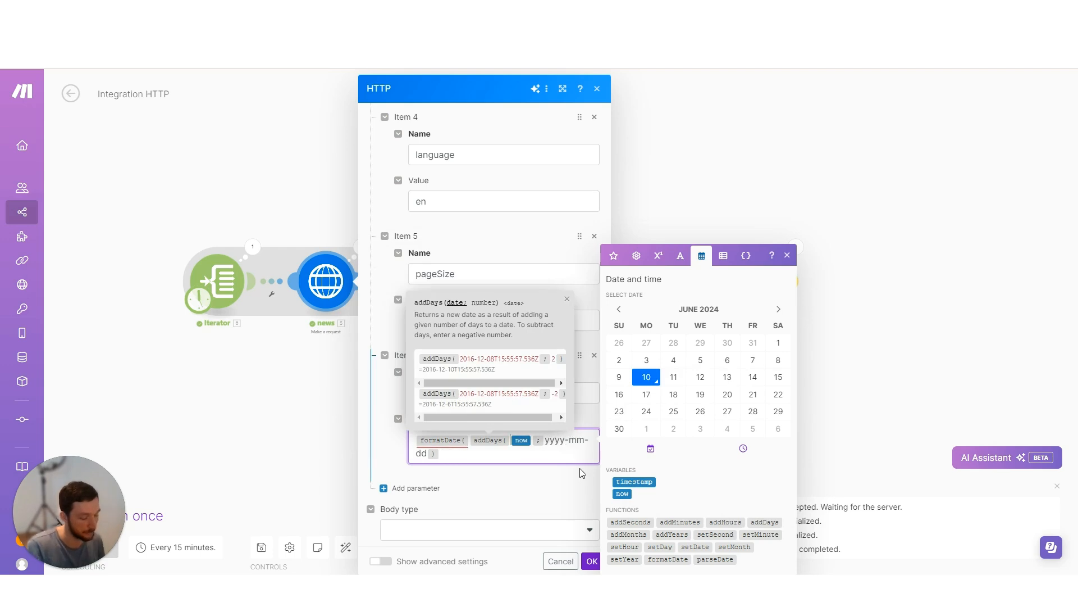
text(; )
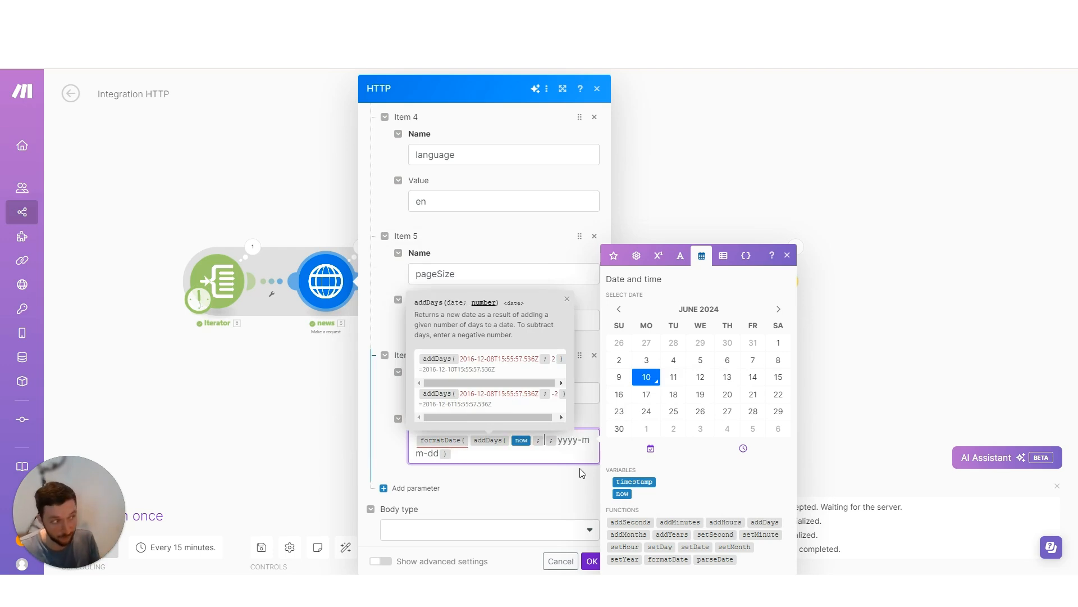
text(-7 ))
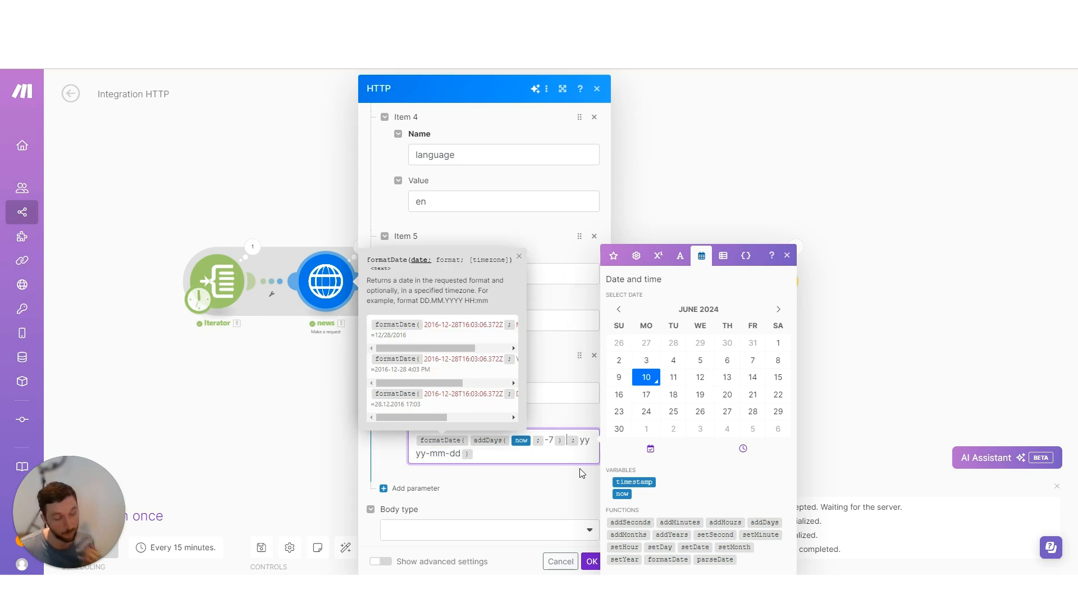
key(Left)
key(BackSpace)
text(3)
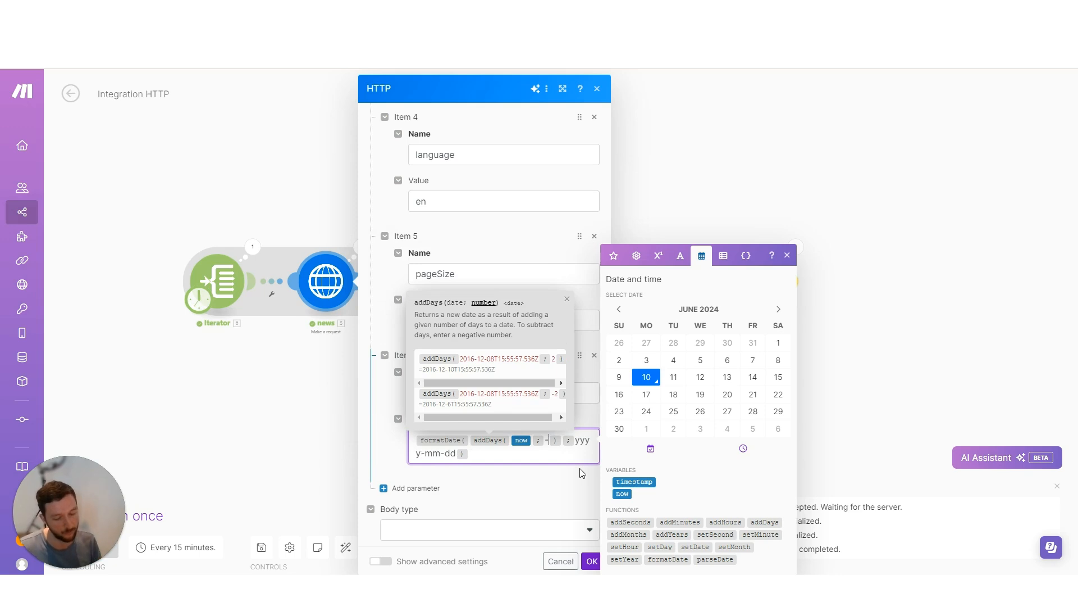
click(389, 431)
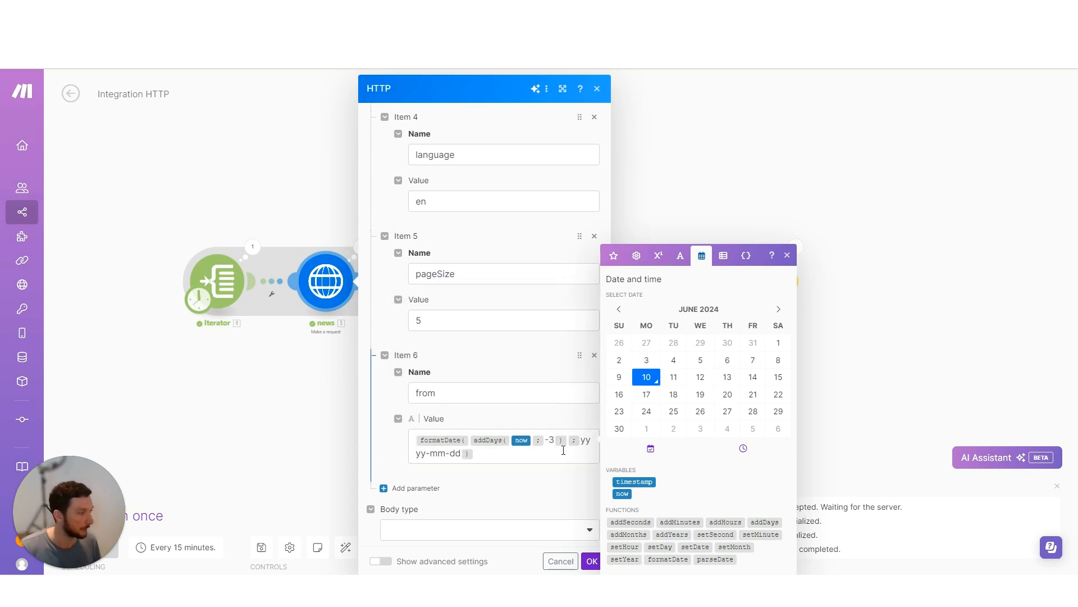
click(592, 561)
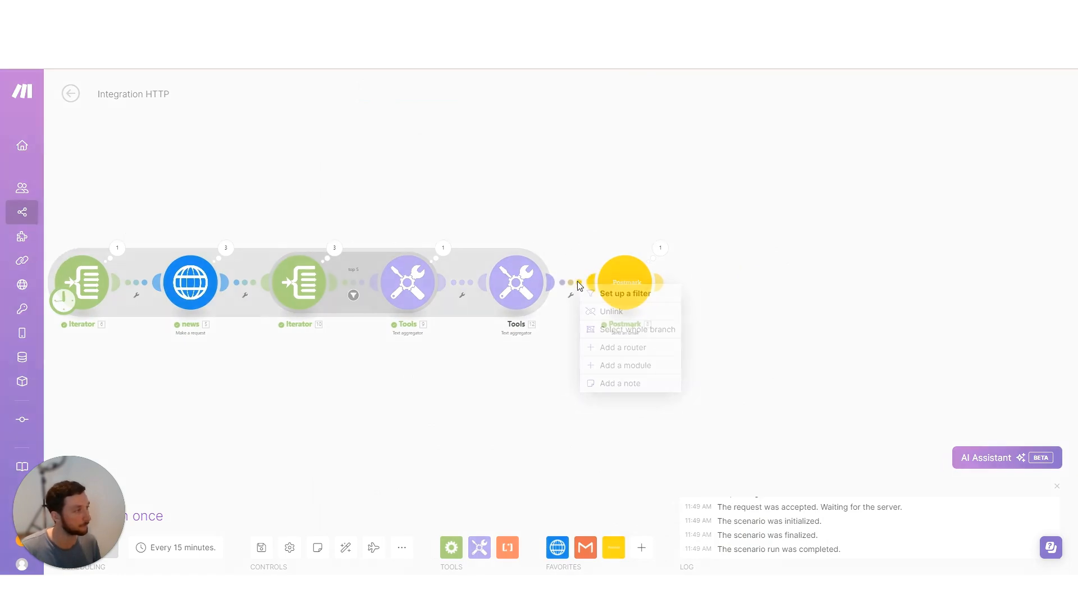
- Unlink the Postmark email module and add a Tools Set variable module after the outer text aggregator
click(552, 281)
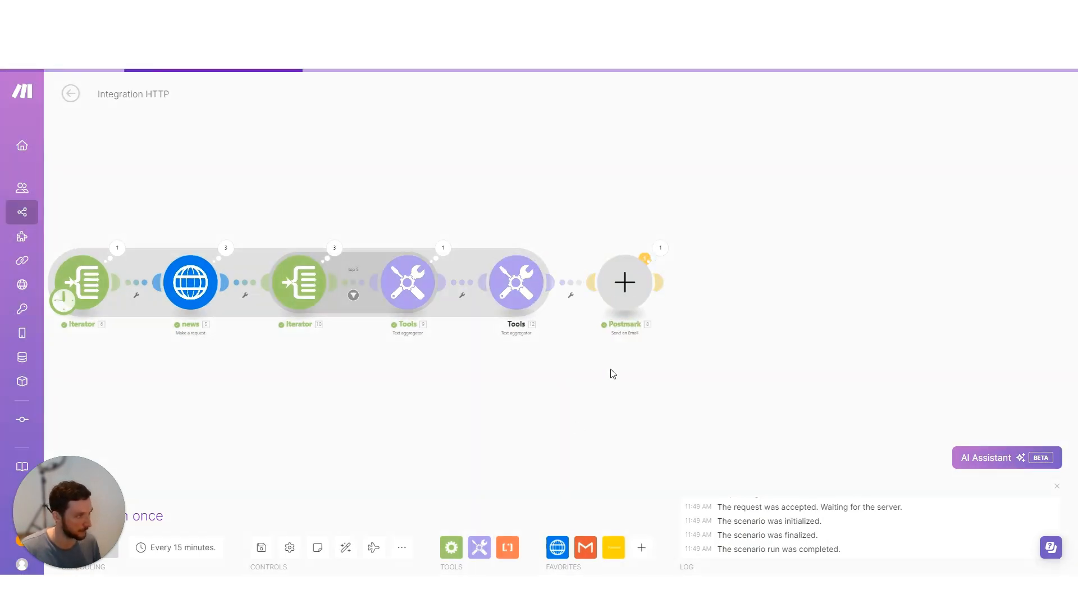
click(484, 553)
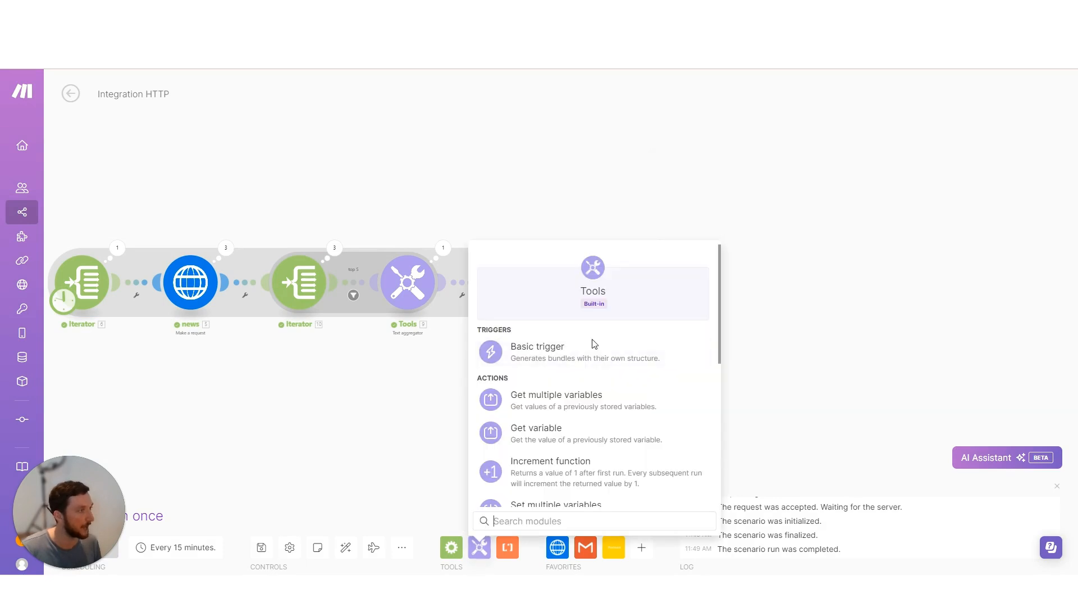
text(vari)
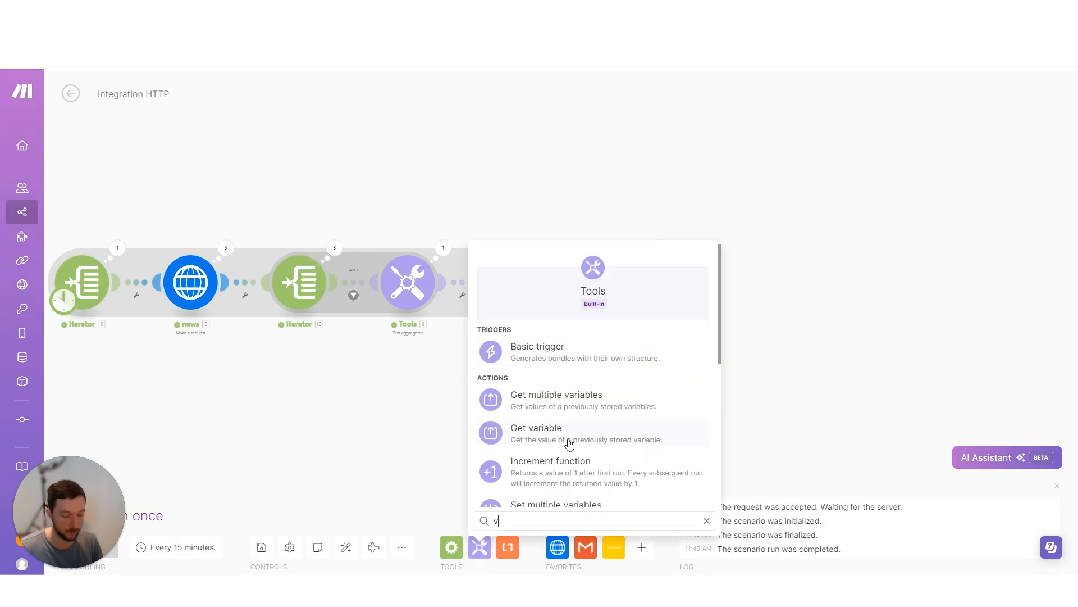
click(541, 360)
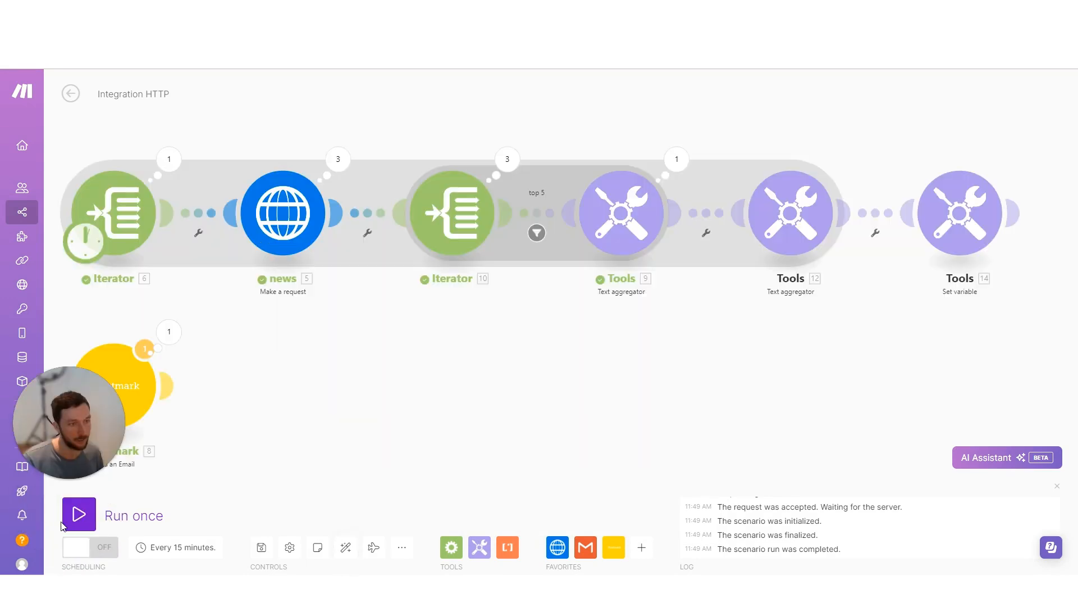
- Run the scenario once and inspect the first iterator's output bundles
click(79, 514)
click(193, 153)
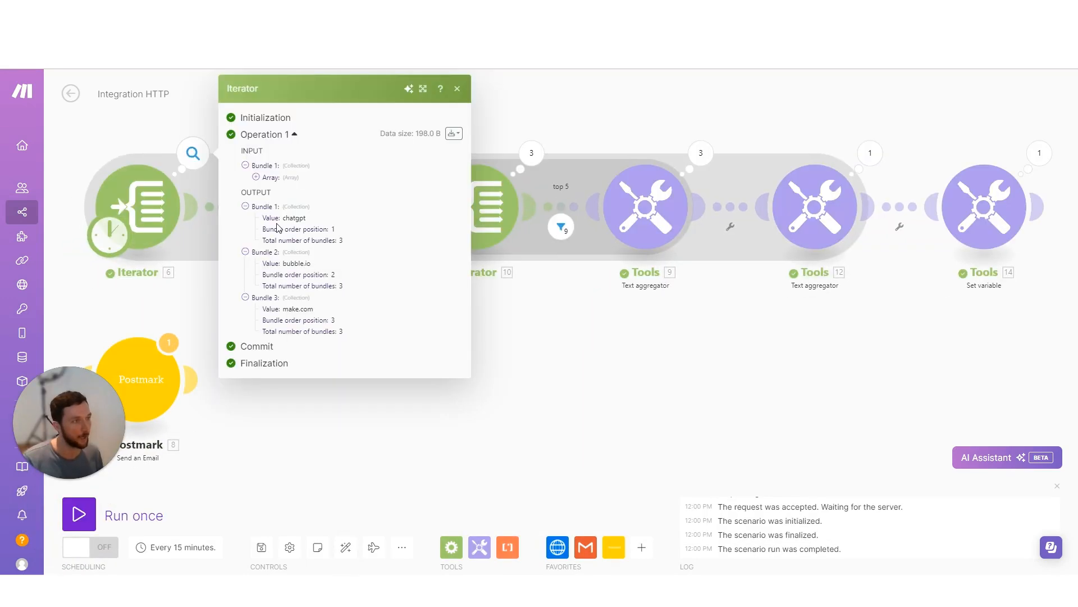
click(498, 327)
drag(426, 345, 307, 361)
- Inspect the articles array in the output of the news request's Operation 1, expanding individual articles
click(255, 174)
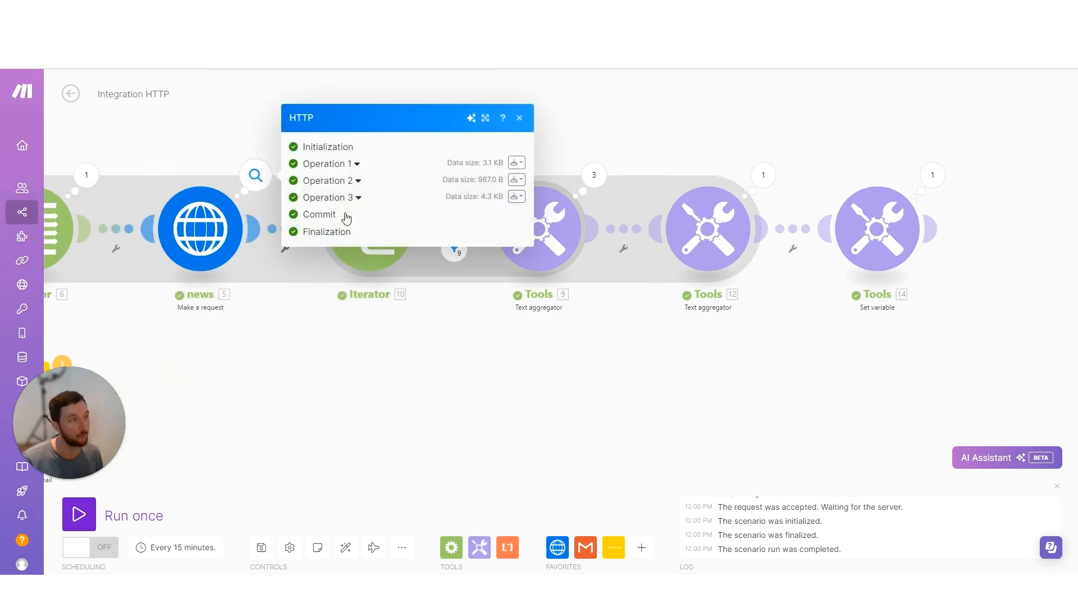
click(353, 164)
click(349, 450)
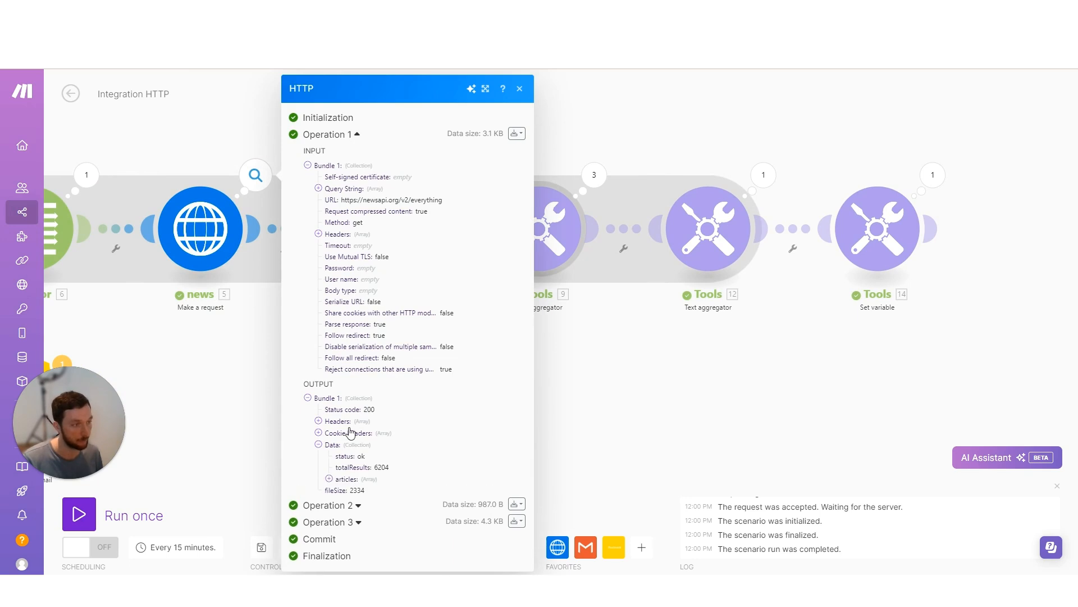
click(346, 478)
scroll(368, 439, down, 1)
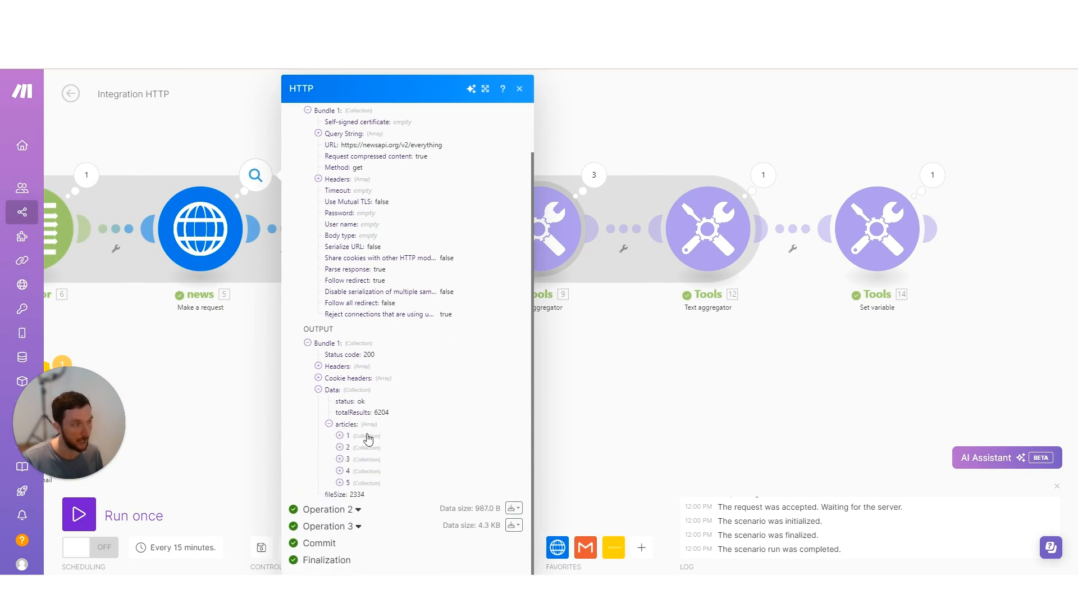
click(366, 483)
click(368, 471)
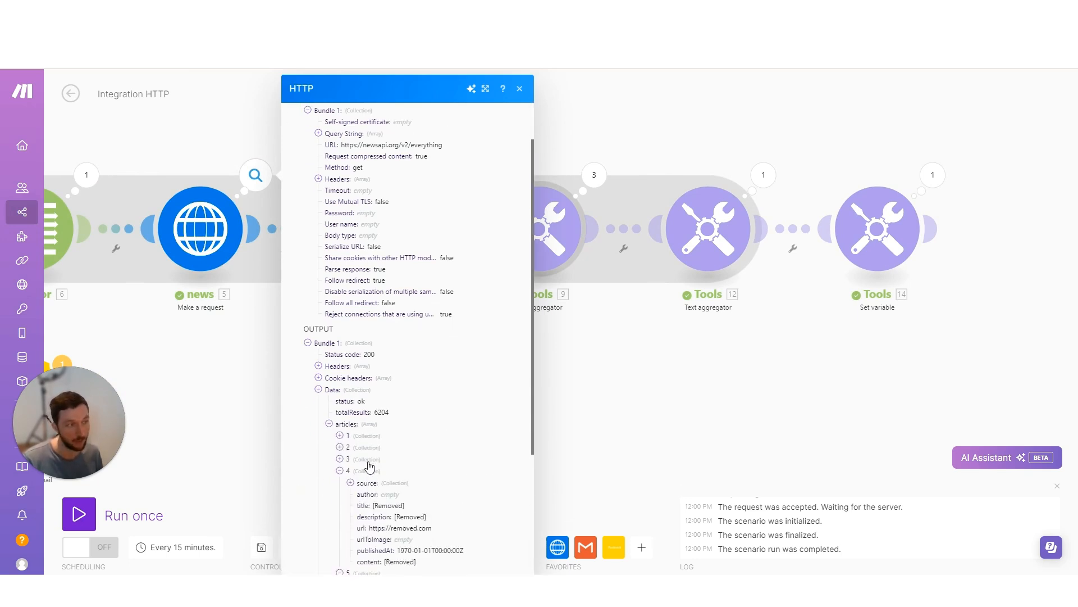
click(368, 460)
- Review the array mapped in the inner iterator and the fields mapped in the inner text aggregator's text
click(242, 229)
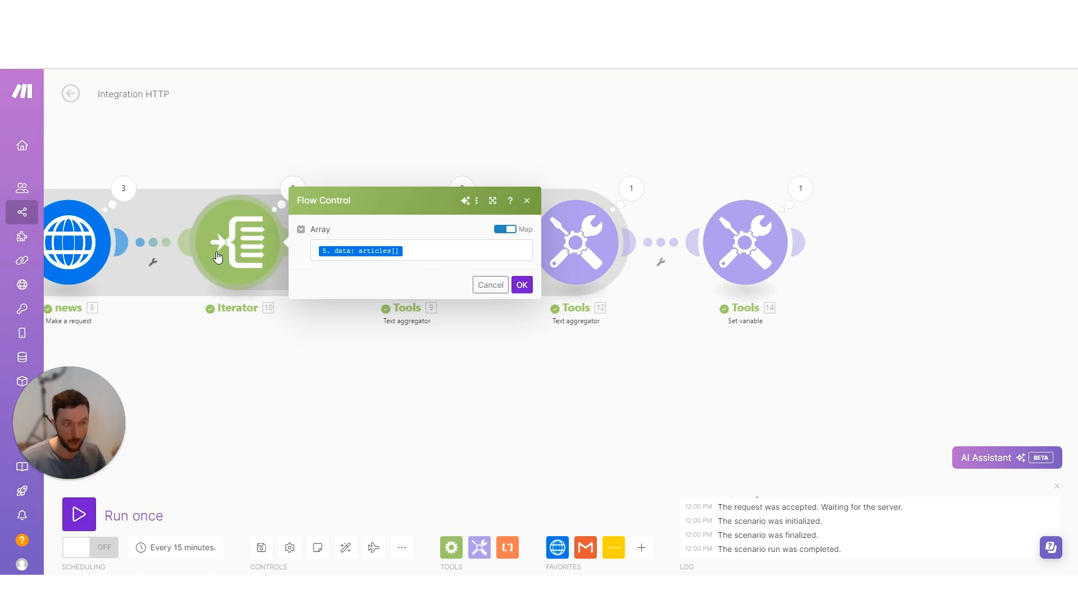
click(272, 130)
click(368, 255)
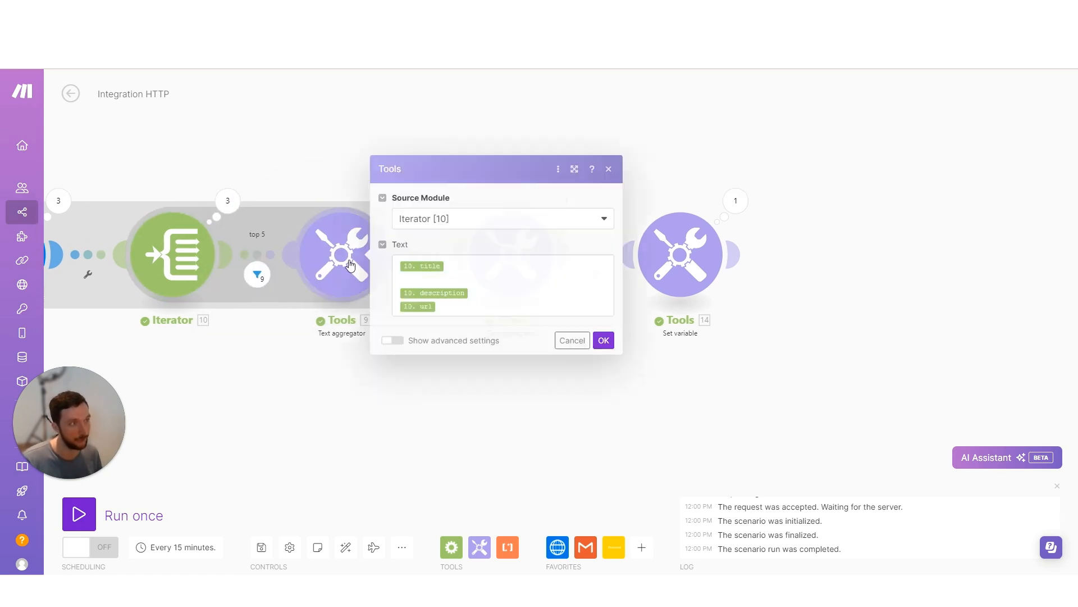
click(457, 263)
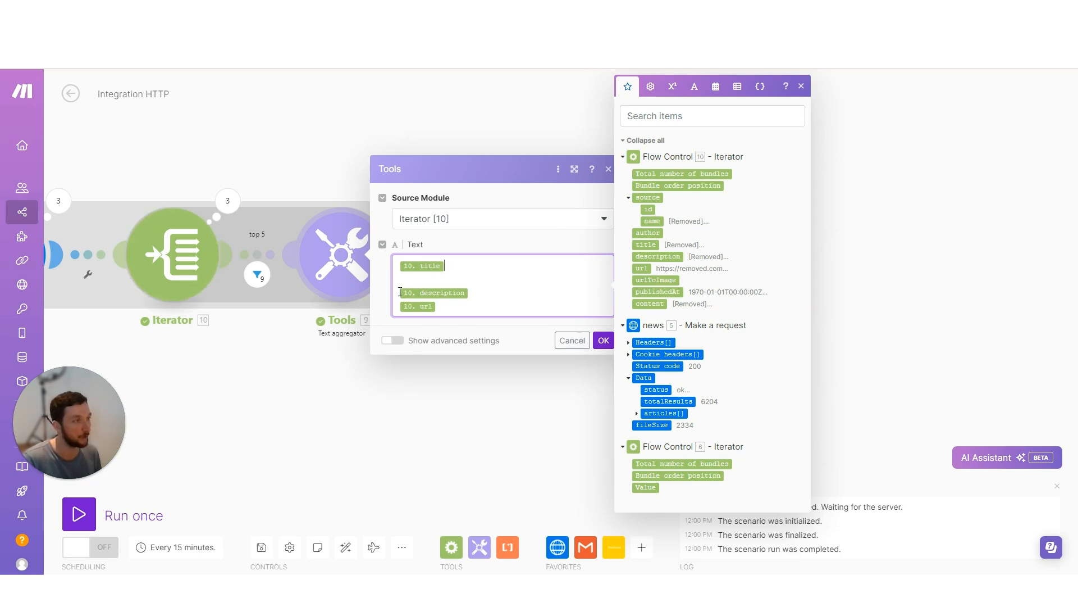
click(255, 350)
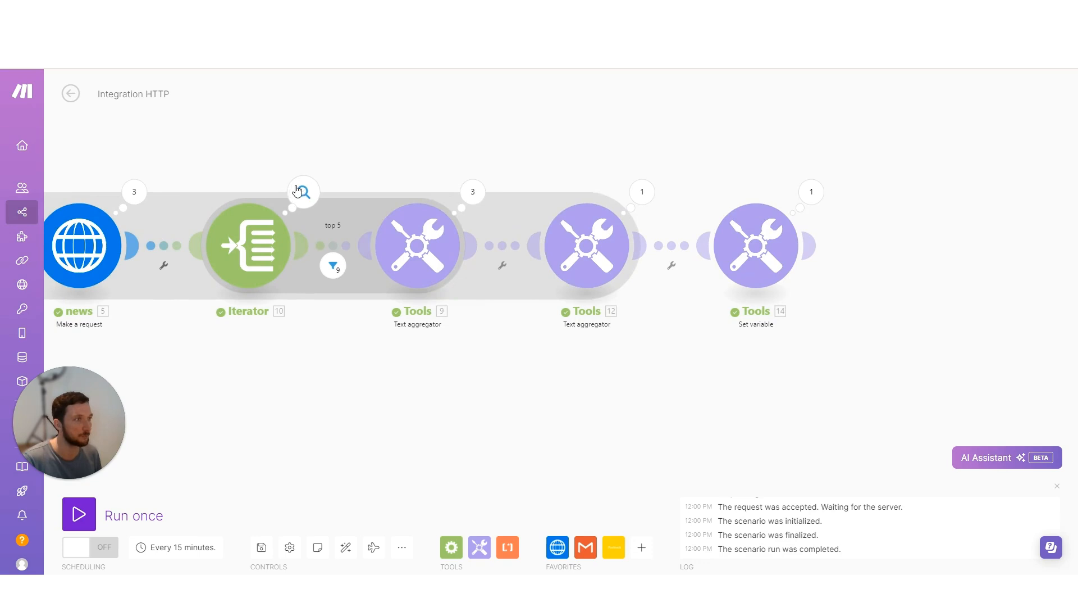
- Examine the description and content fields in the output bundles of the inner iterator's Operation 3
click(303, 192)
click(396, 216)
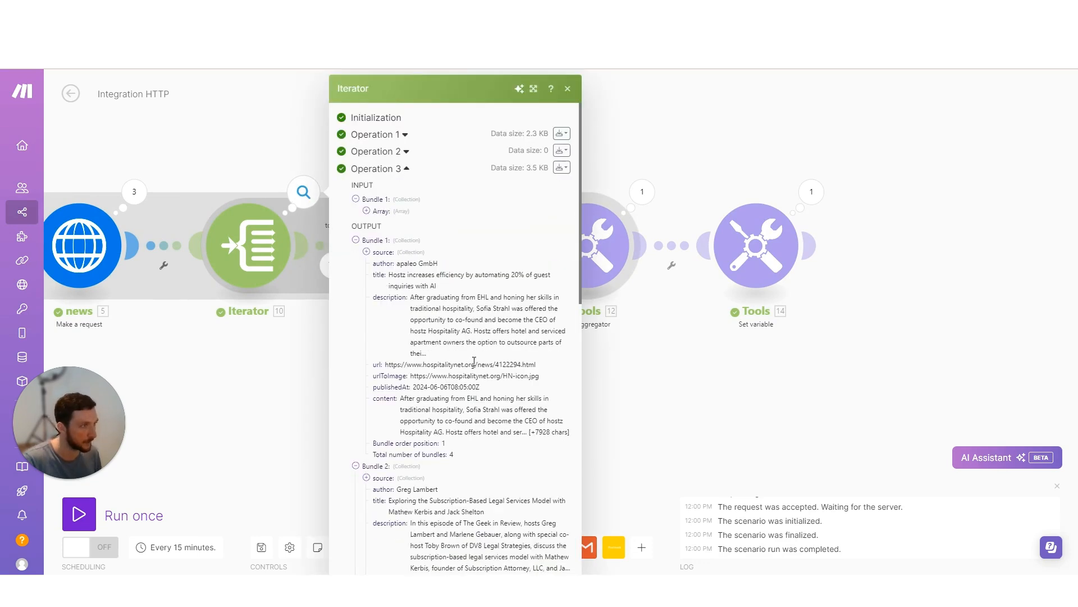
drag(416, 297, 444, 356)
scroll(449, 343, down, 2)
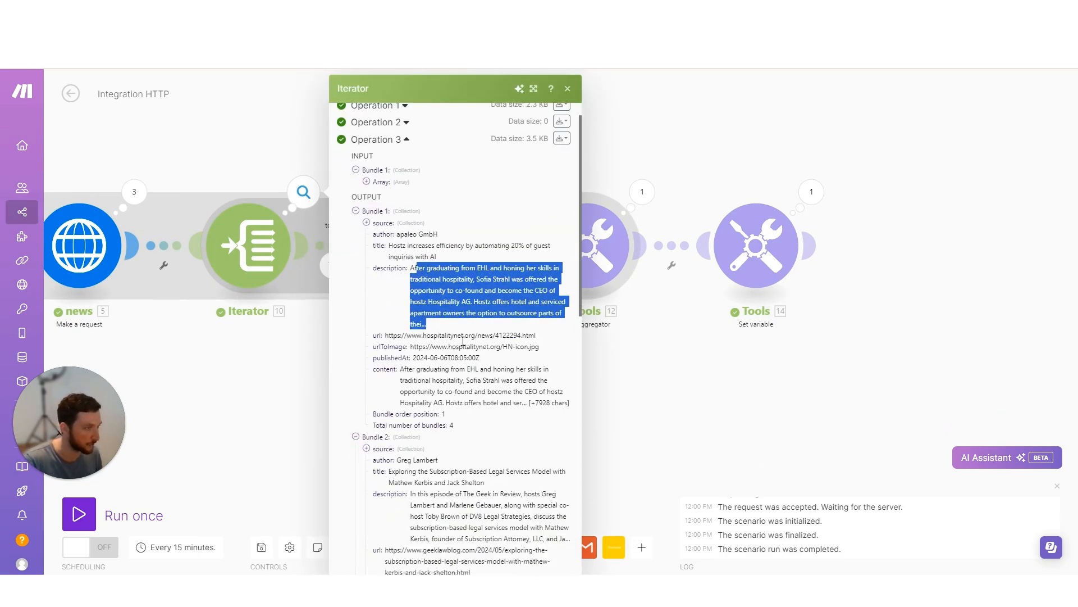
drag(409, 284, 482, 318)
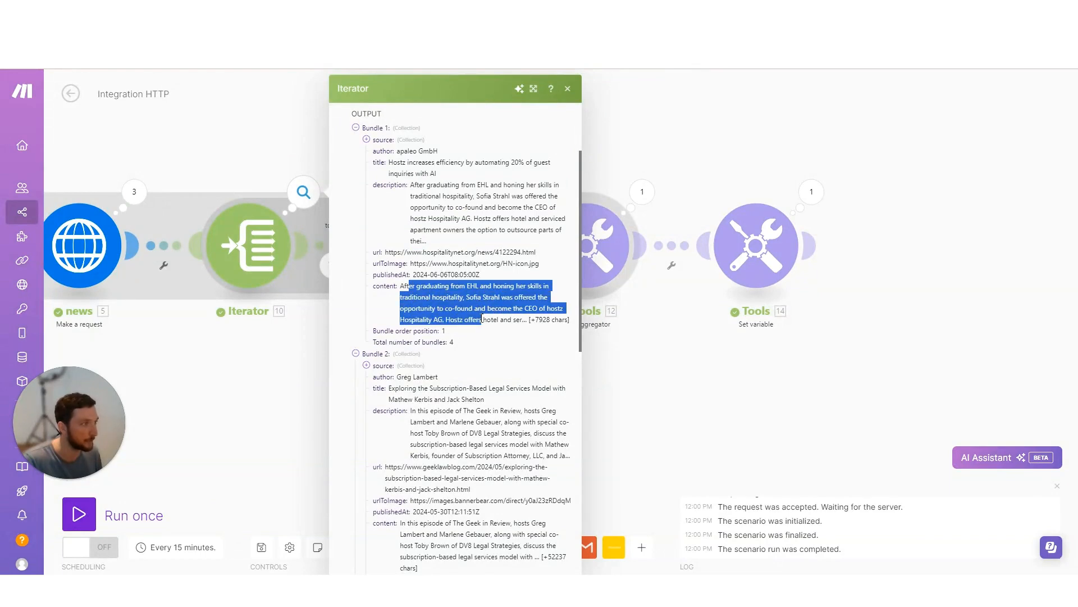
mouse_move(401, 285)
mouse_down()
mouse_move(550, 300)
mouse_move(544, 320)
mouse_move(569, 320)
mouse_move(410, 286)
mouse_up()
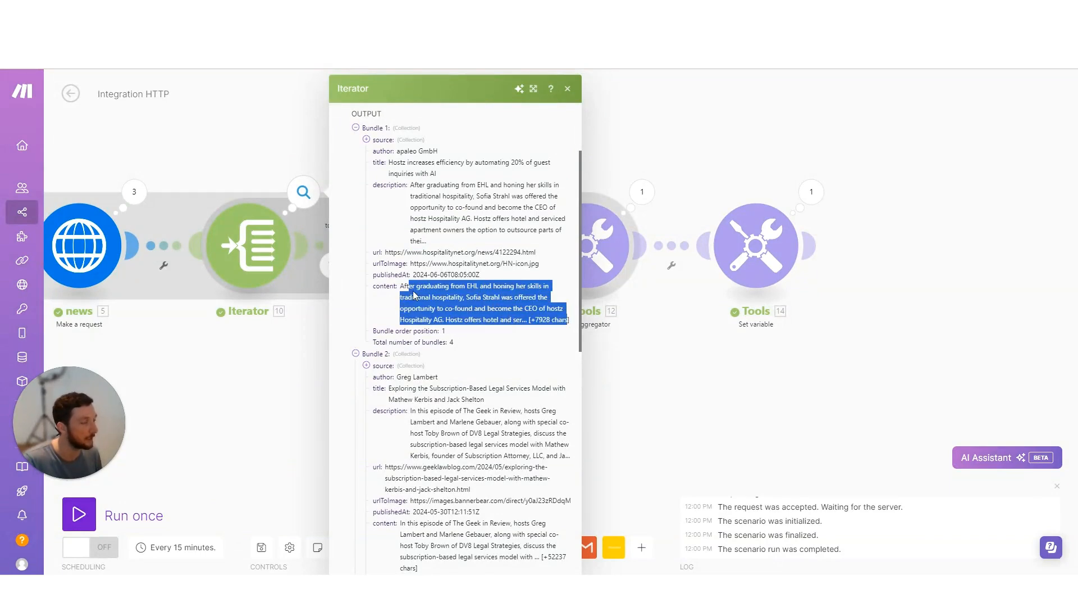
click(540, 319)
scroll(559, 319, up, 2)
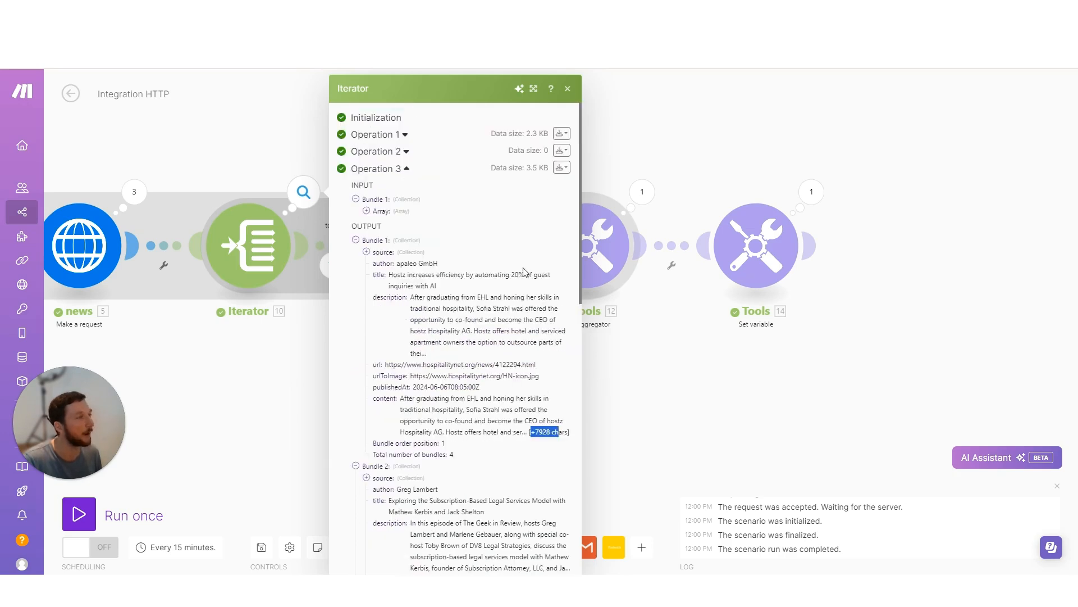
- View the raw output bundle content of the inner iterator's Operation 3 and check how the articles' content values end
click(561, 167)
click(523, 209)
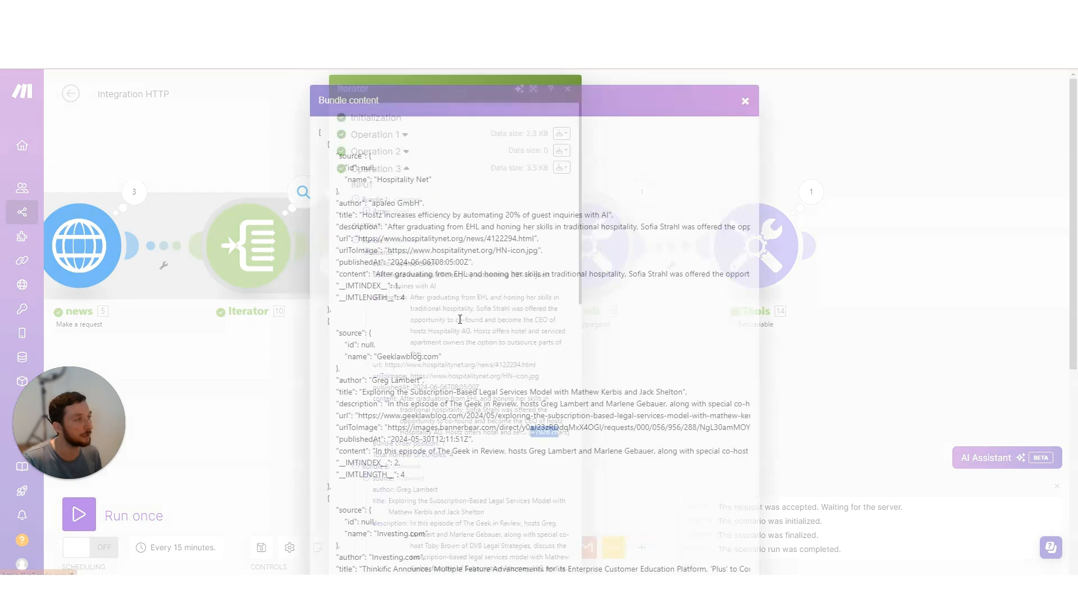
drag(420, 273, 789, 273)
drag(558, 274, 507, 273)
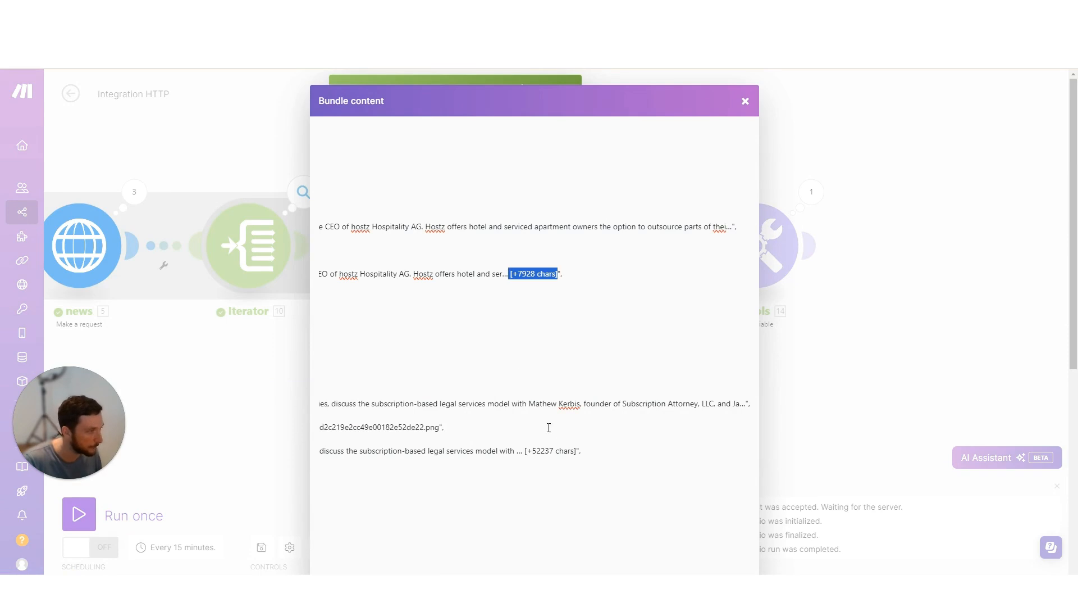
drag(578, 453, 517, 455)
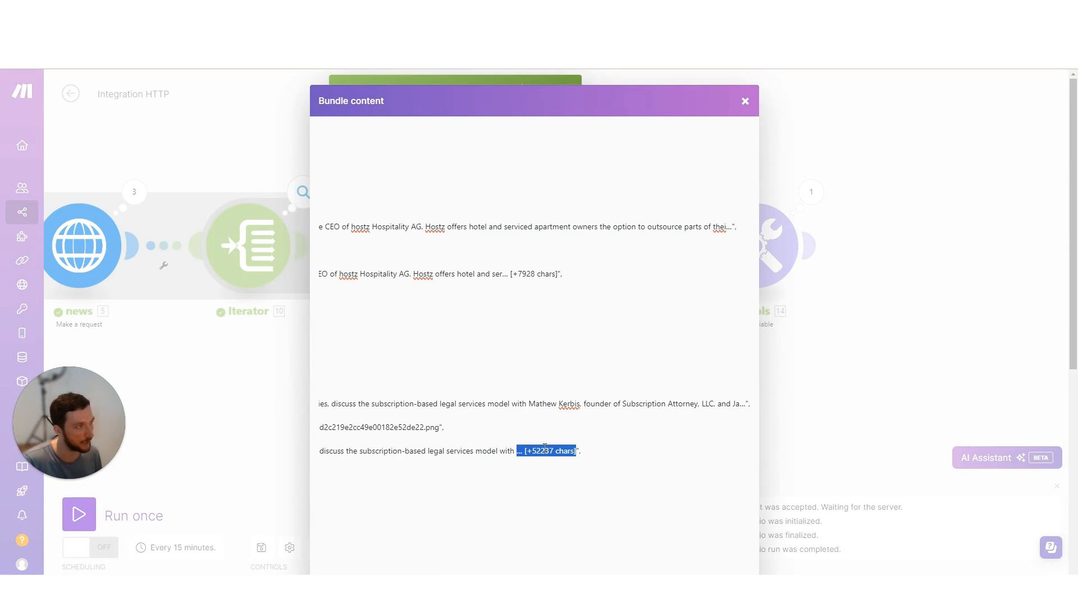
click(545, 449)
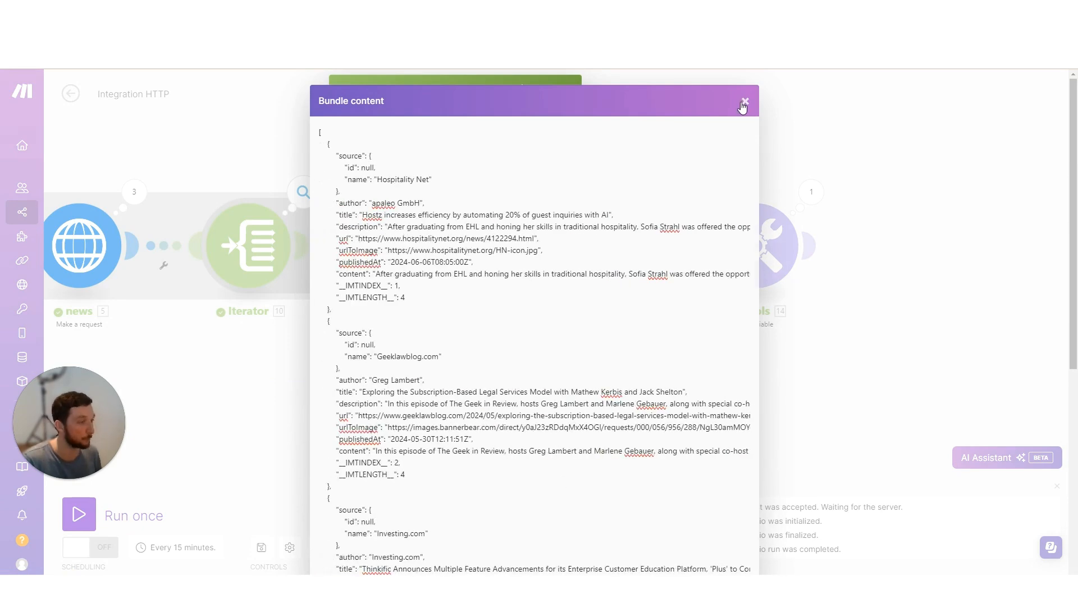
click(745, 100)
click(271, 360)
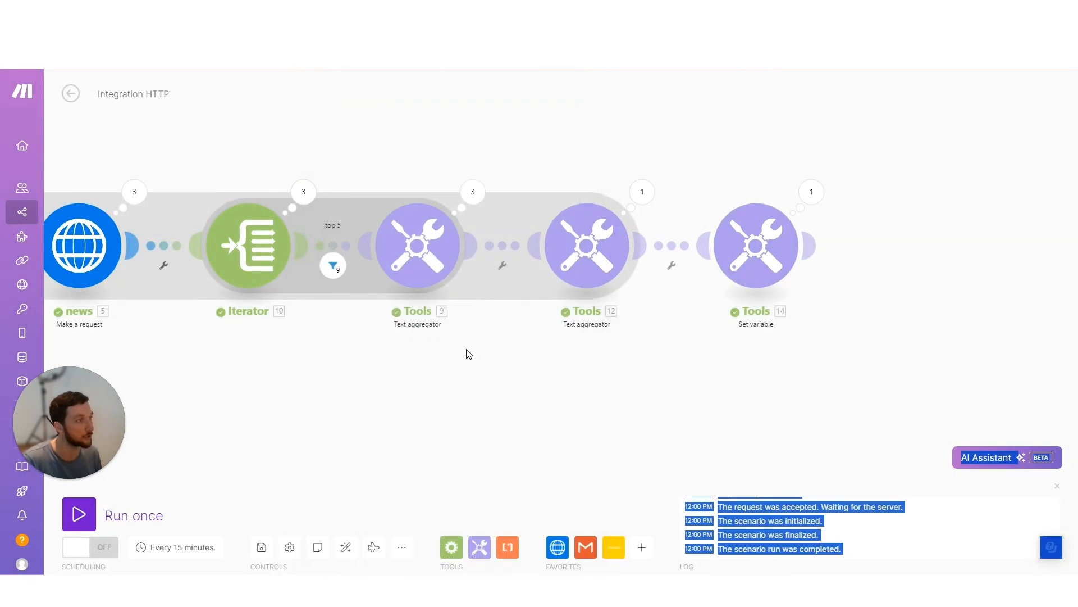
- Insert the inner iterator's source name in square brackets before the title in the inner text aggregator's text
drag(541, 350, 482, 365)
click(740, 455)
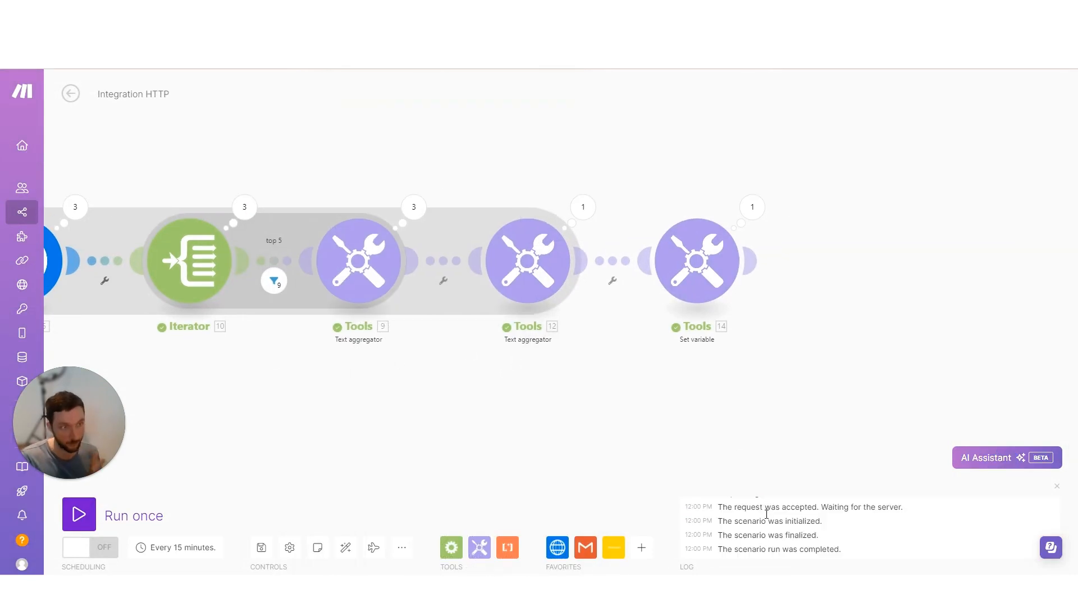
click(495, 290)
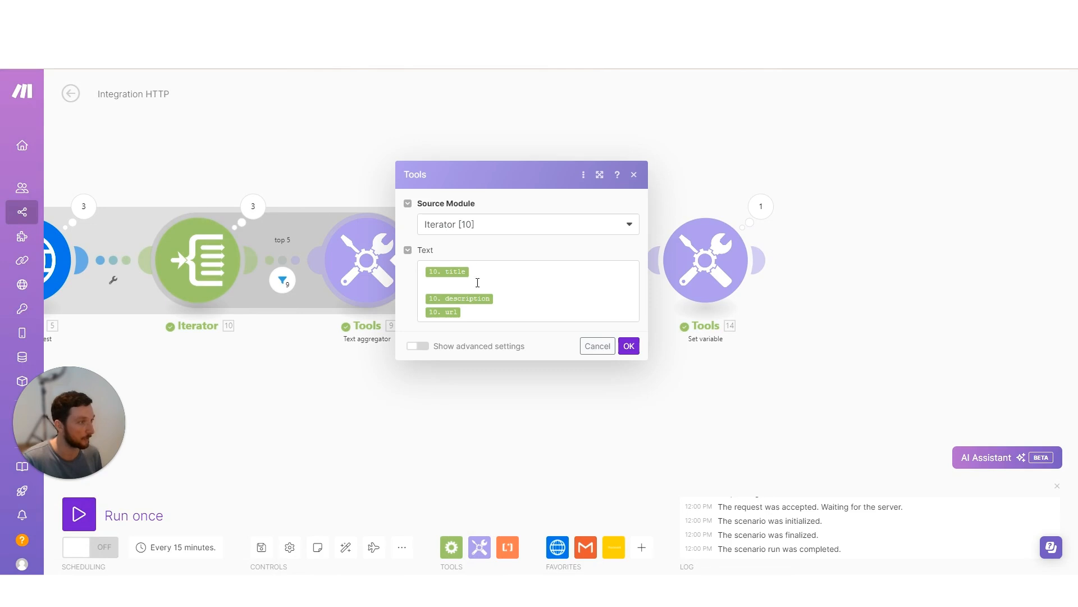
click(464, 312)
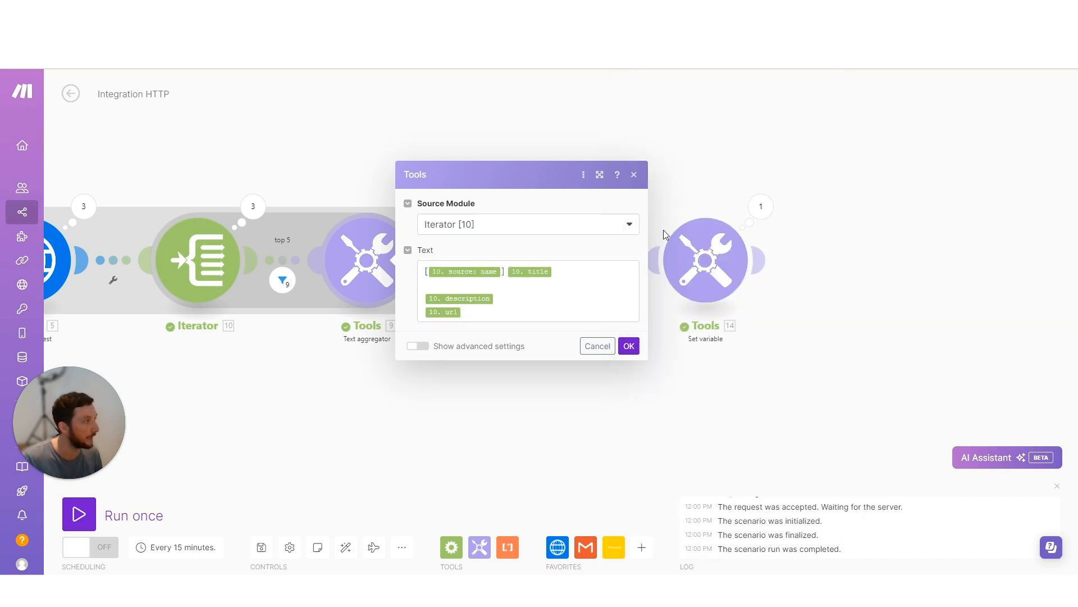
click(517, 274)
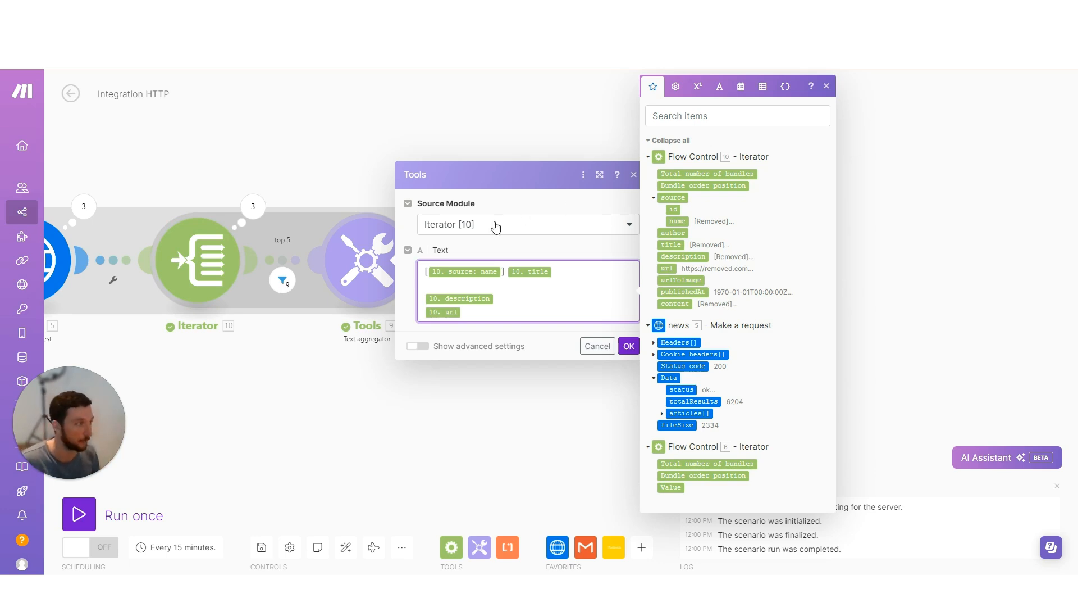
click(378, 220)
click(436, 275)
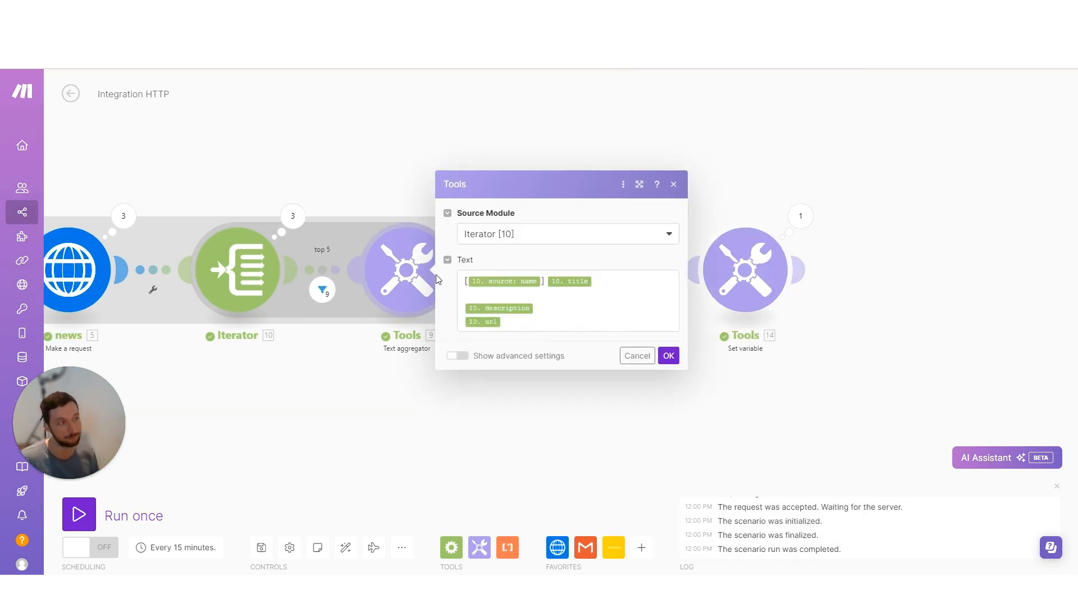
click(426, 193)
- Examine the inner text aggregator's Operation 3, comparing its individual input bundles with the combined output text
click(461, 215)
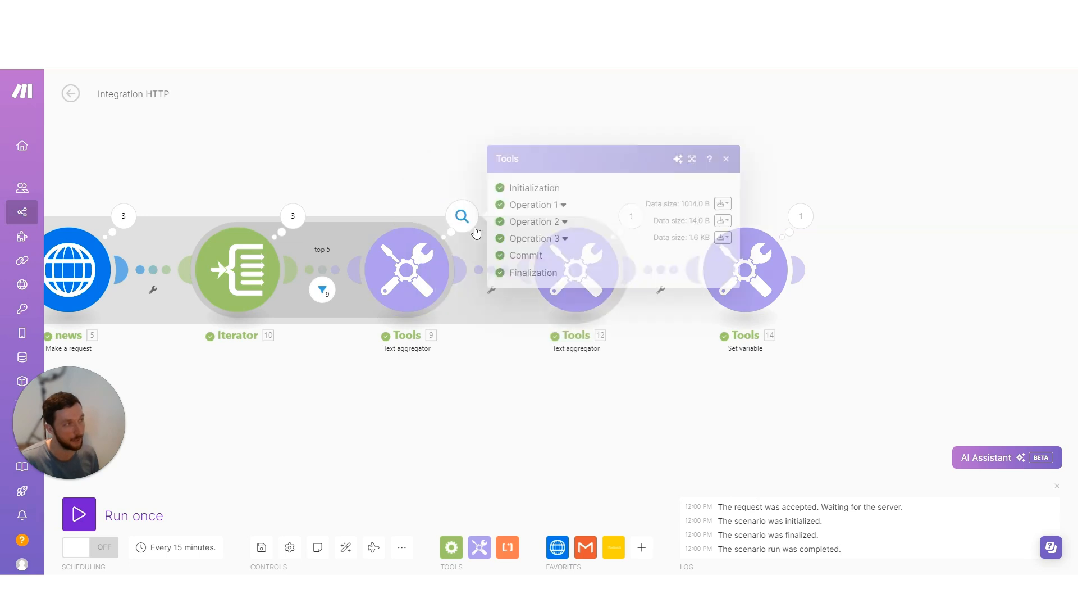
click(565, 237)
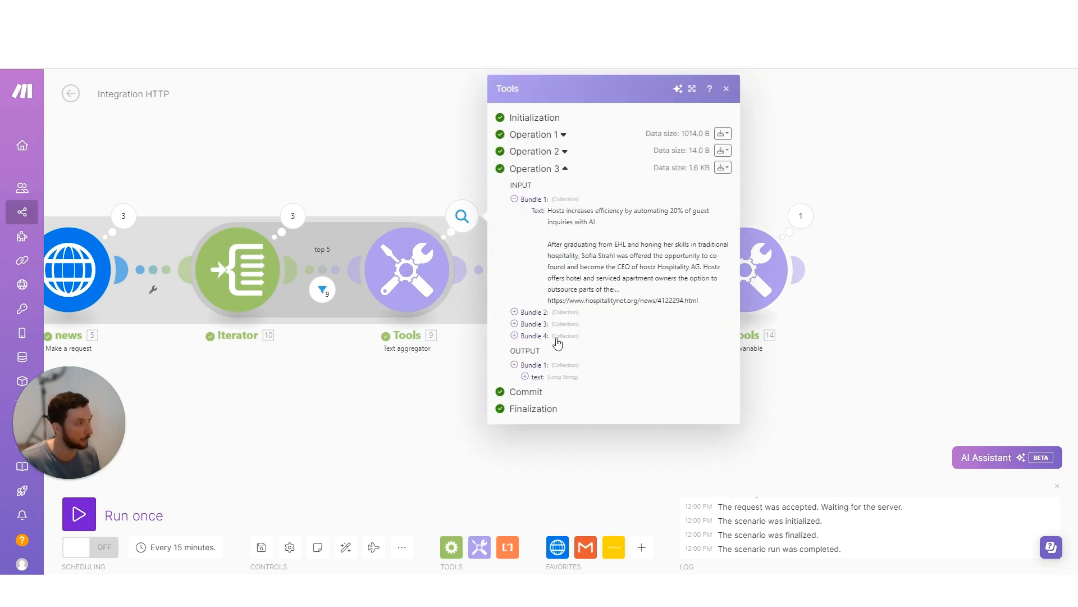
click(528, 312)
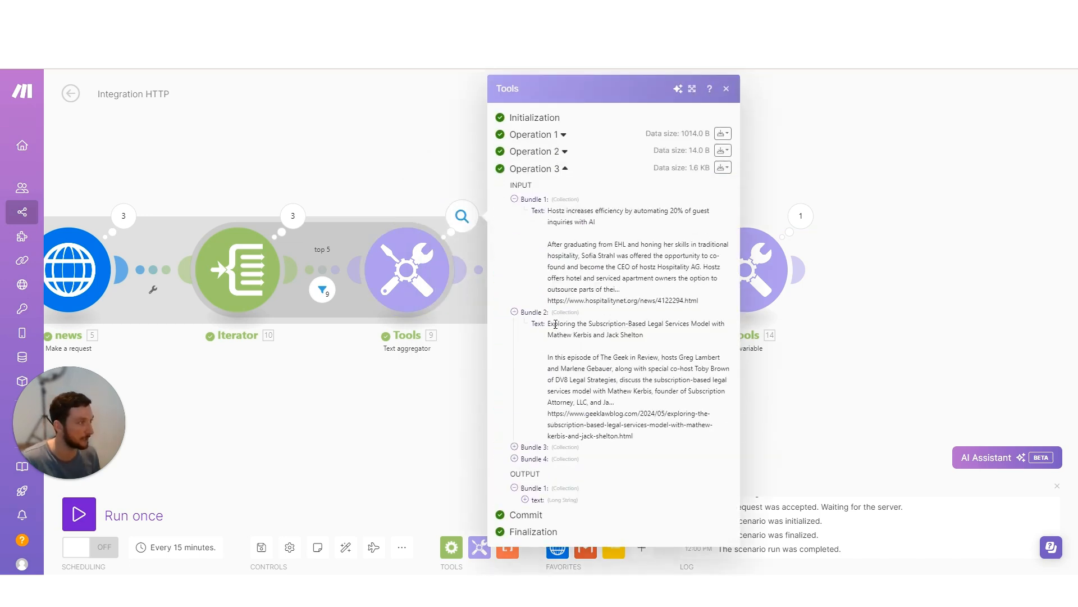
click(526, 447)
scroll(559, 360, down, 2)
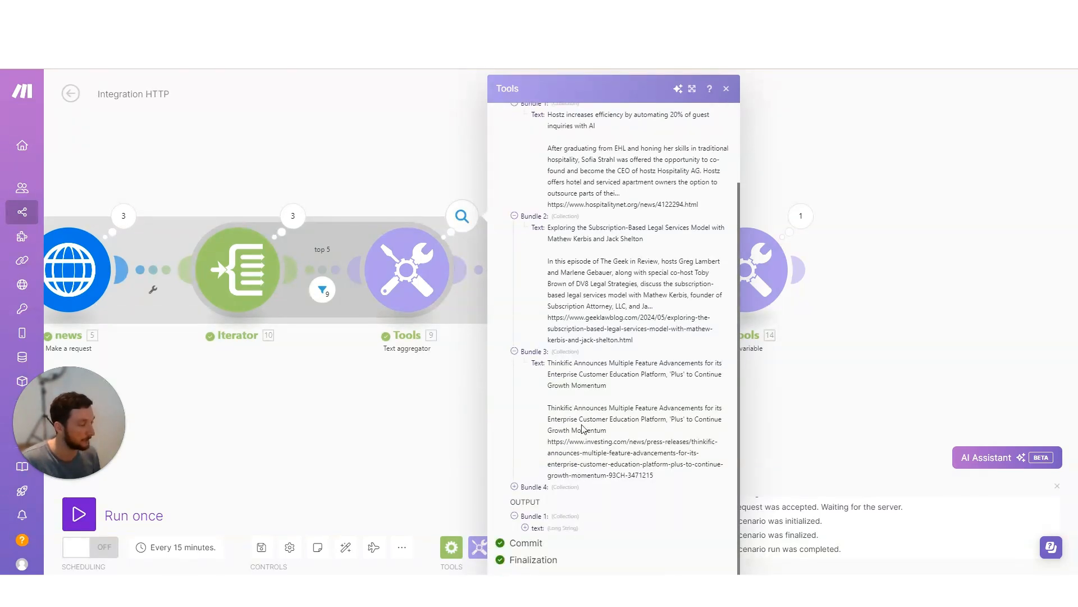
click(548, 527)
scroll(587, 329, down, 3)
scroll(588, 329, down, 3)
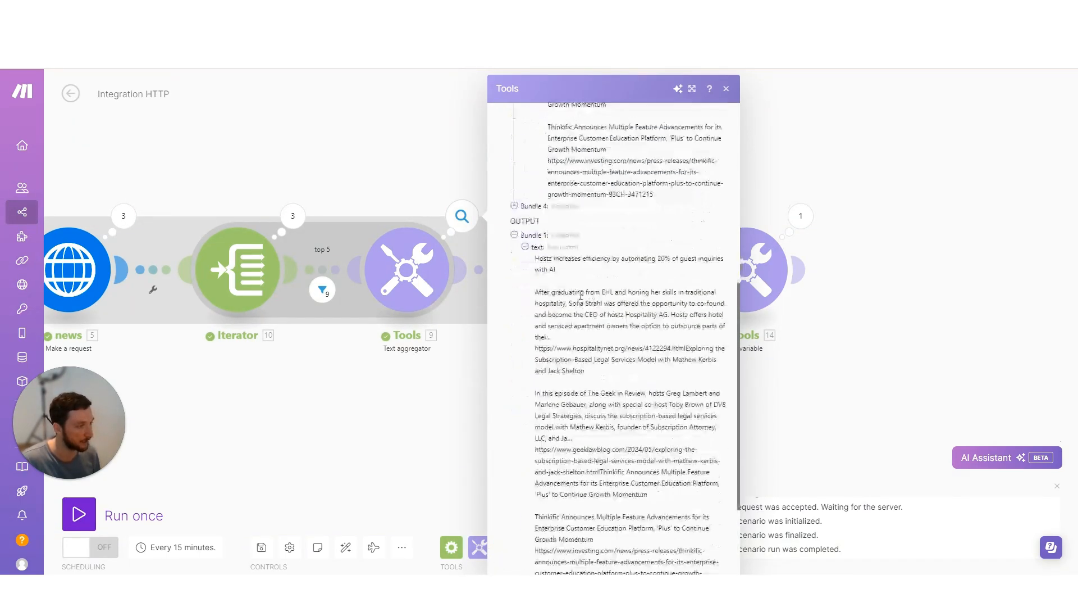
drag(535, 258, 549, 351)
triple_click(549, 351)
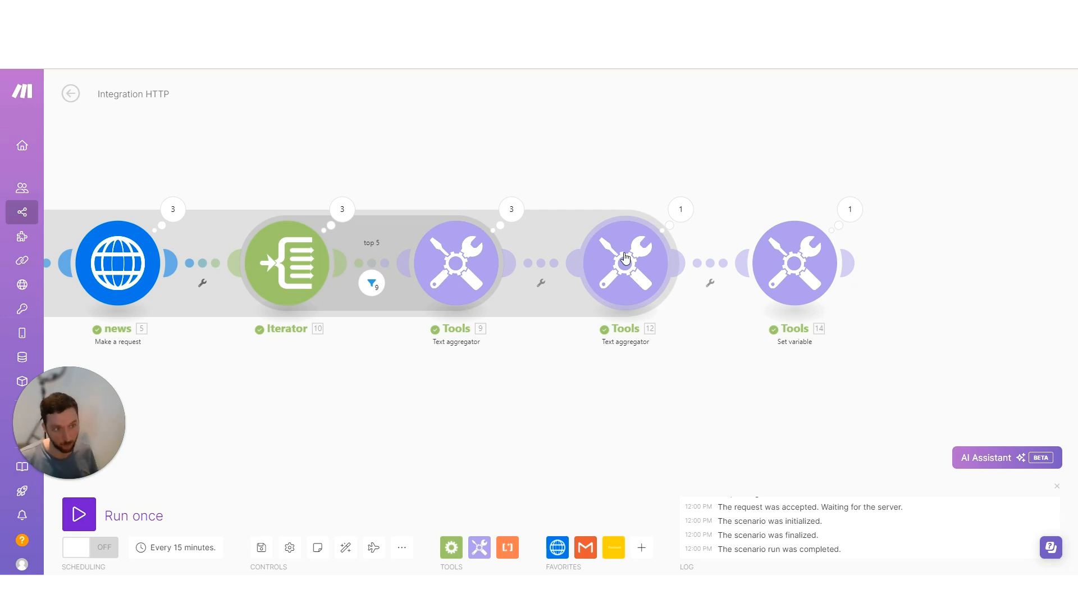
- Review the outer text aggregator's source module and text, then examine the inner text aggregator's Operation 3 bundles
click(620, 269)
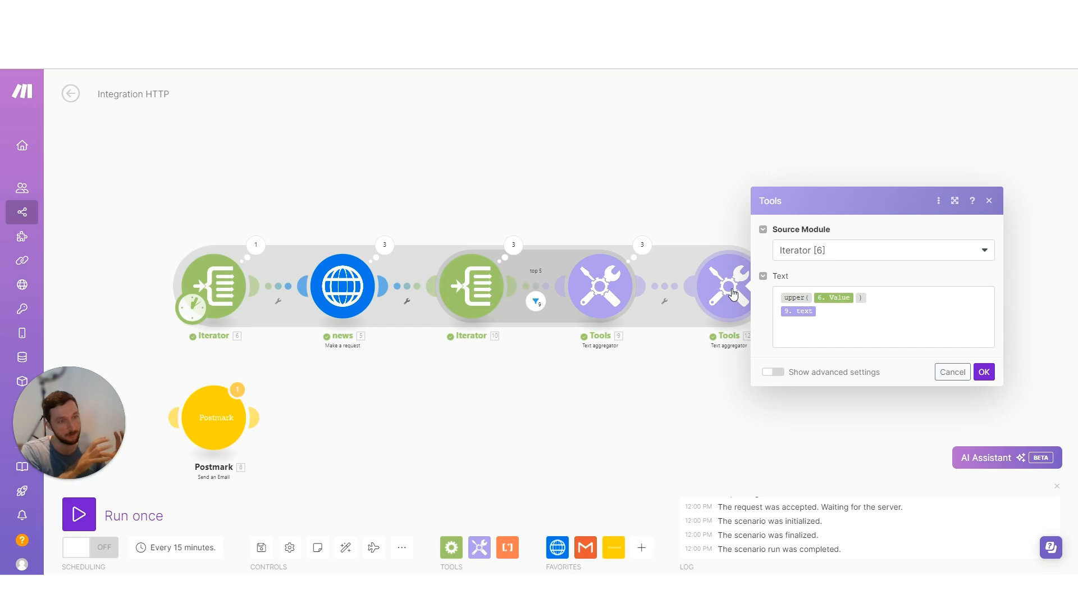
scroll(733, 293, right, 1)
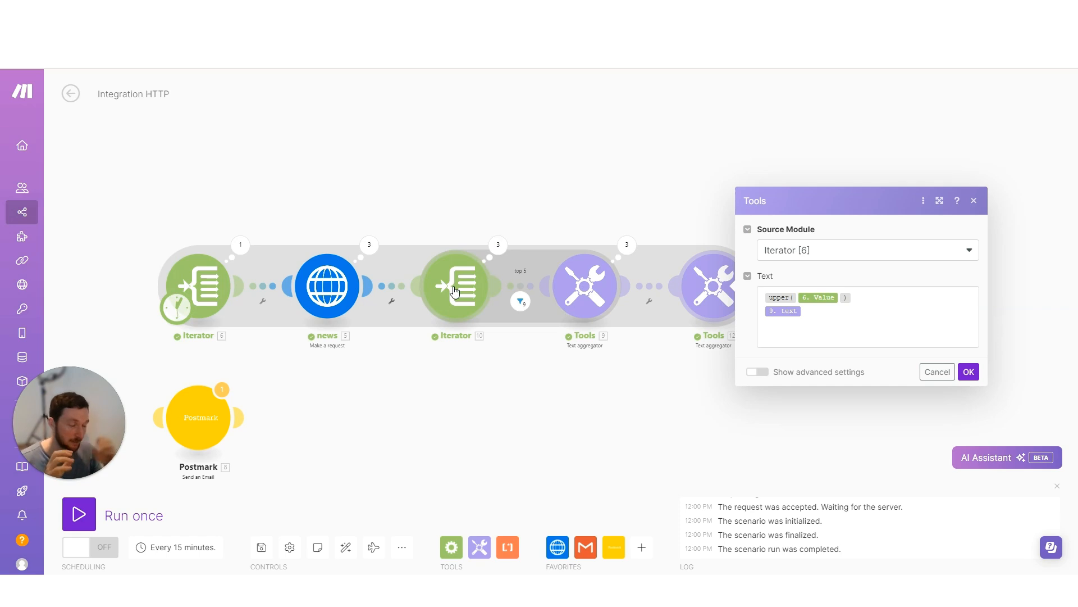
click(709, 380)
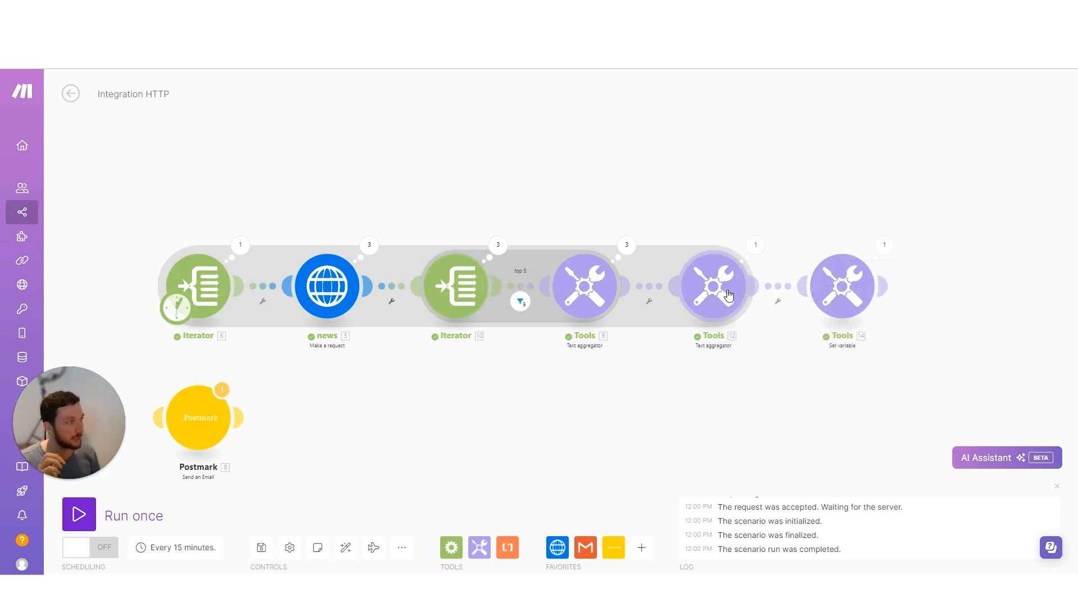
click(719, 292)
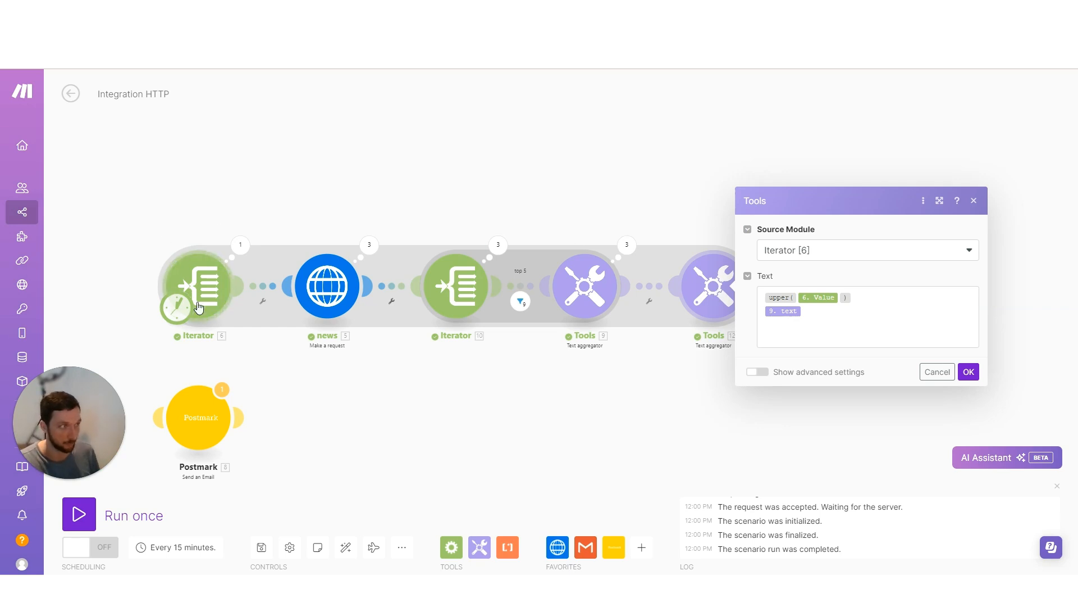
click(626, 245)
click(721, 267)
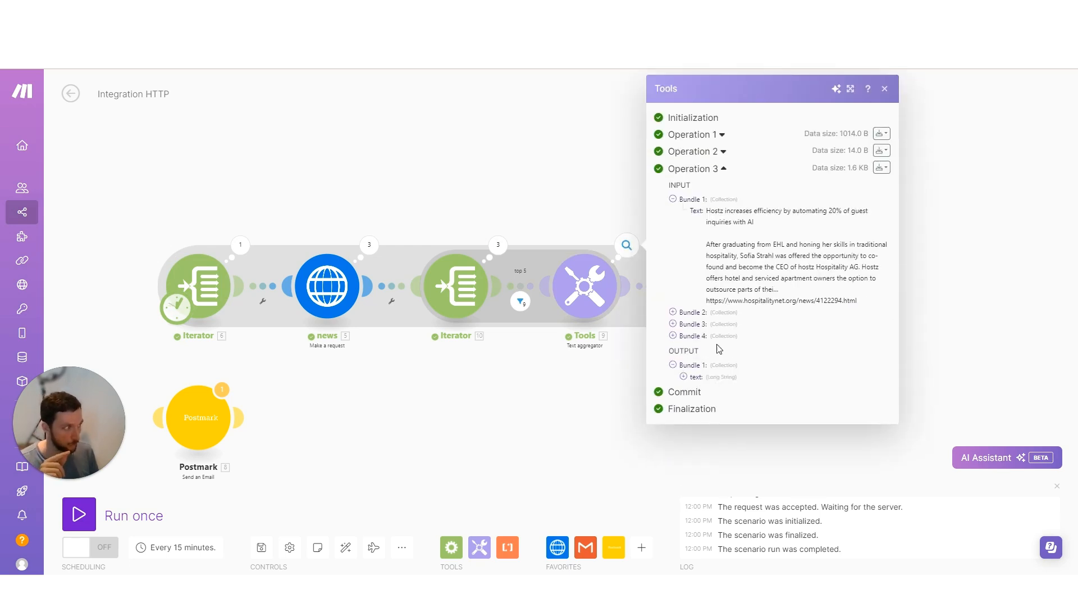
click(697, 376)
drag(485, 390, 325, 315)
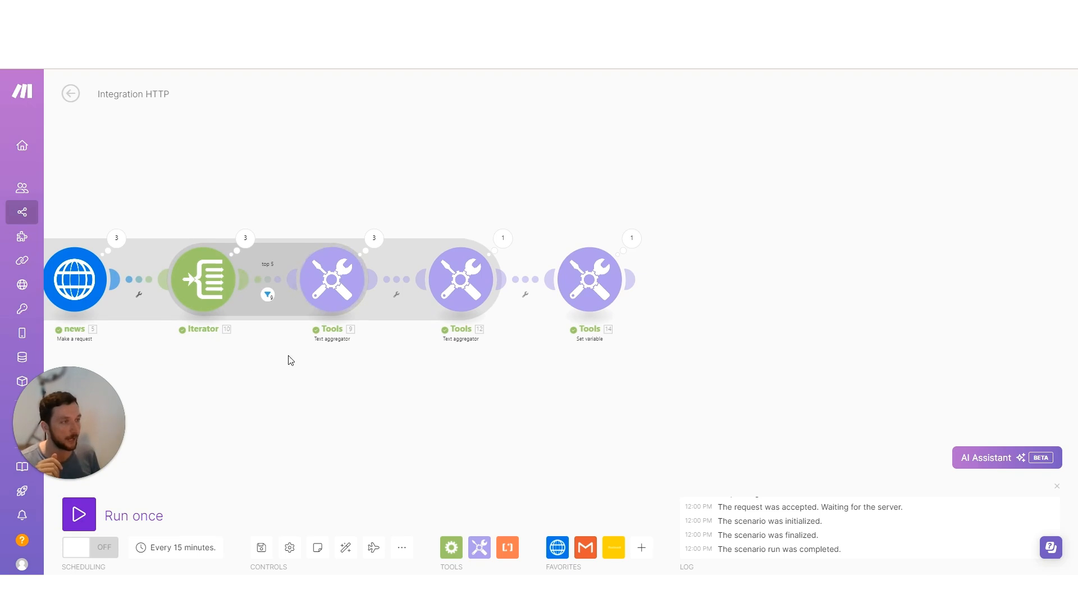
drag(289, 361, 365, 360)
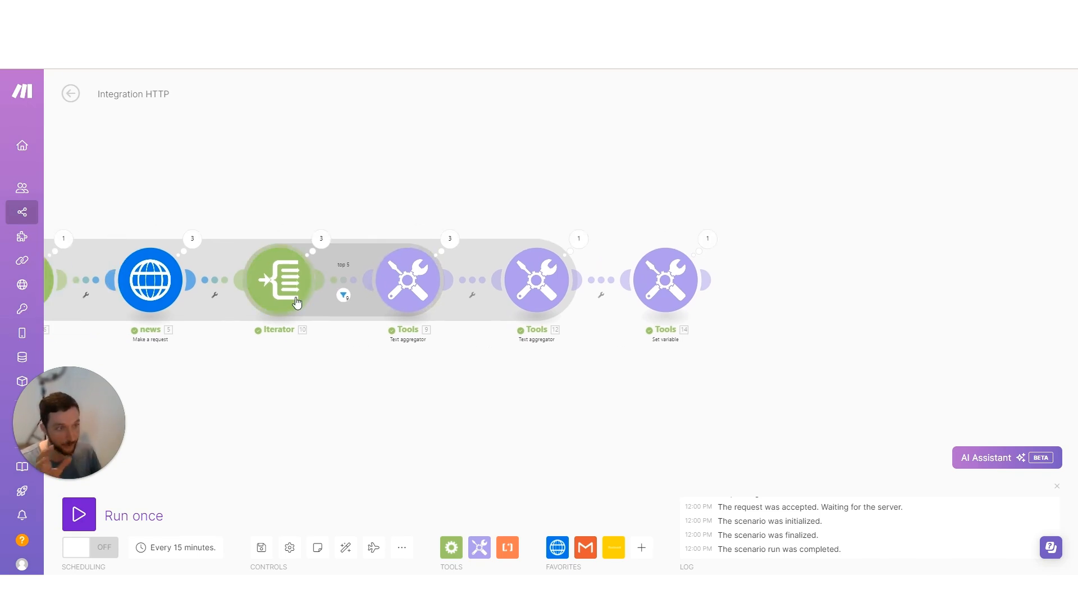
- Wrap the uppercase iterator value in <h1> and </h1> tags in the outer text aggregator's text
click(538, 306)
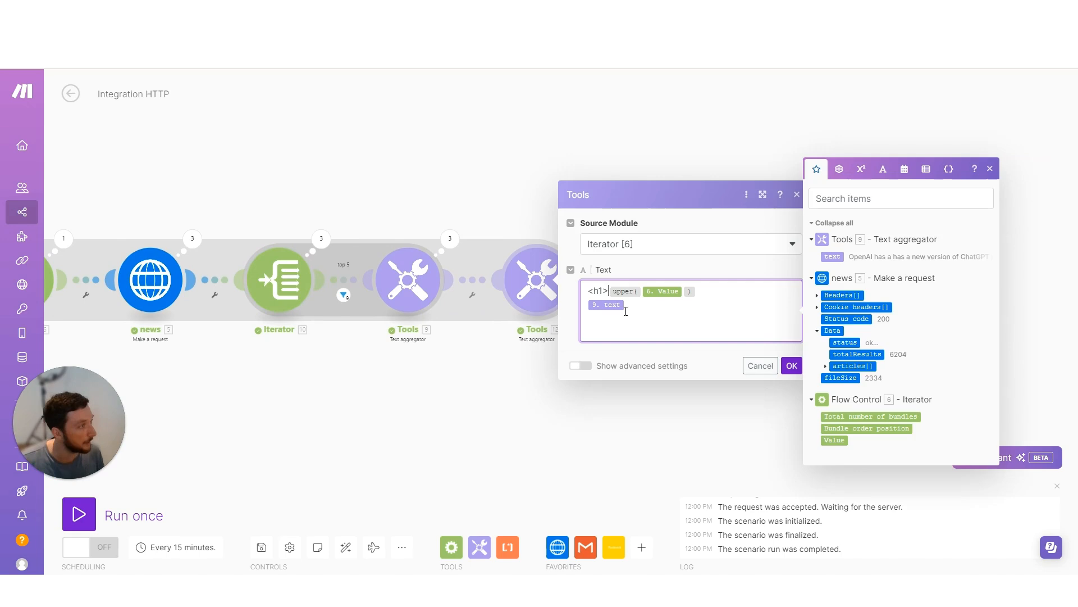
click(713, 285)
text(</h1)
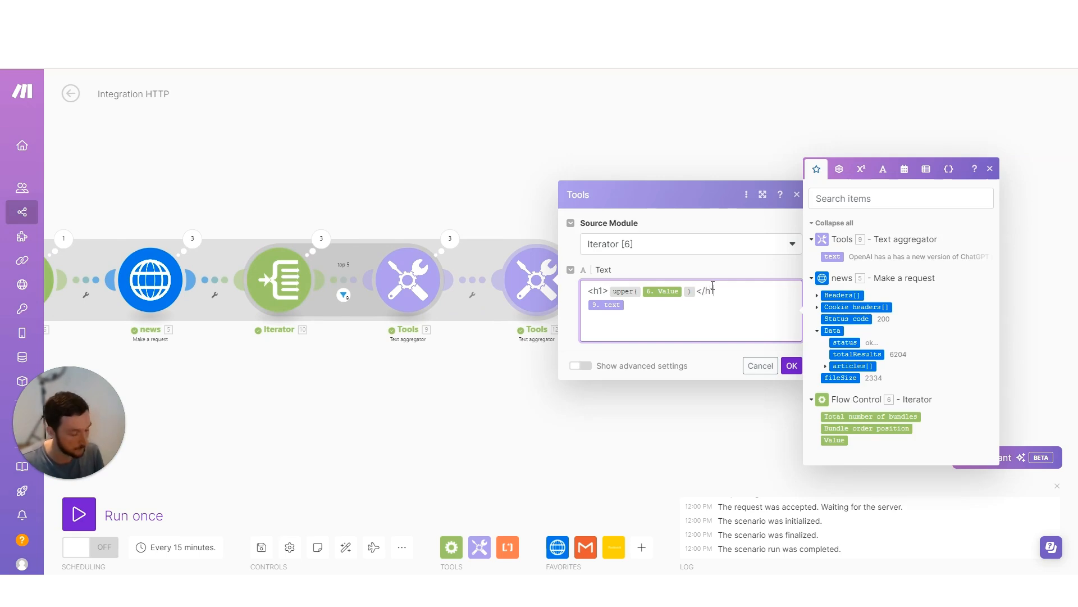
text(>)
- Add two <br> tags on separate lines below the inner aggregator's text and save the outer text aggregator
click(589, 304)
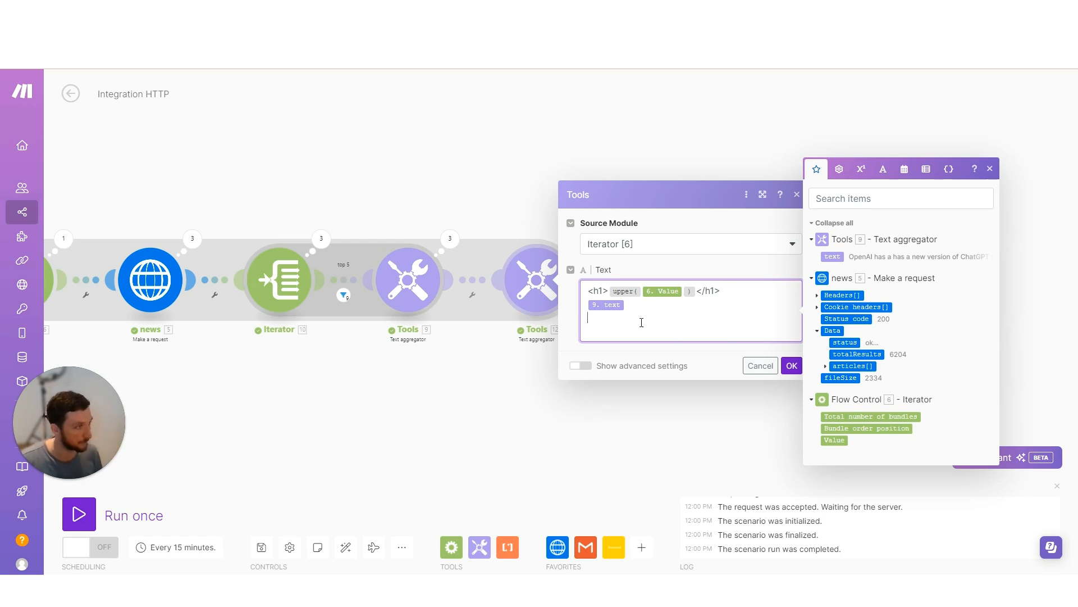
key(BackSpace)
key(BackSpace)
key(Return)
text(<br>)
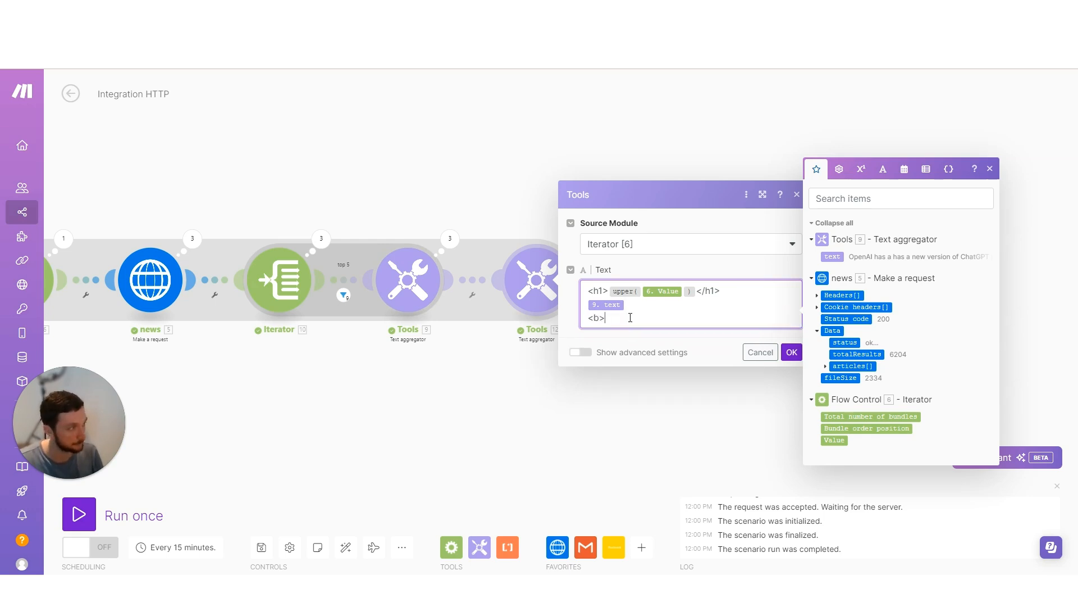
key(Return)
text(<br>)
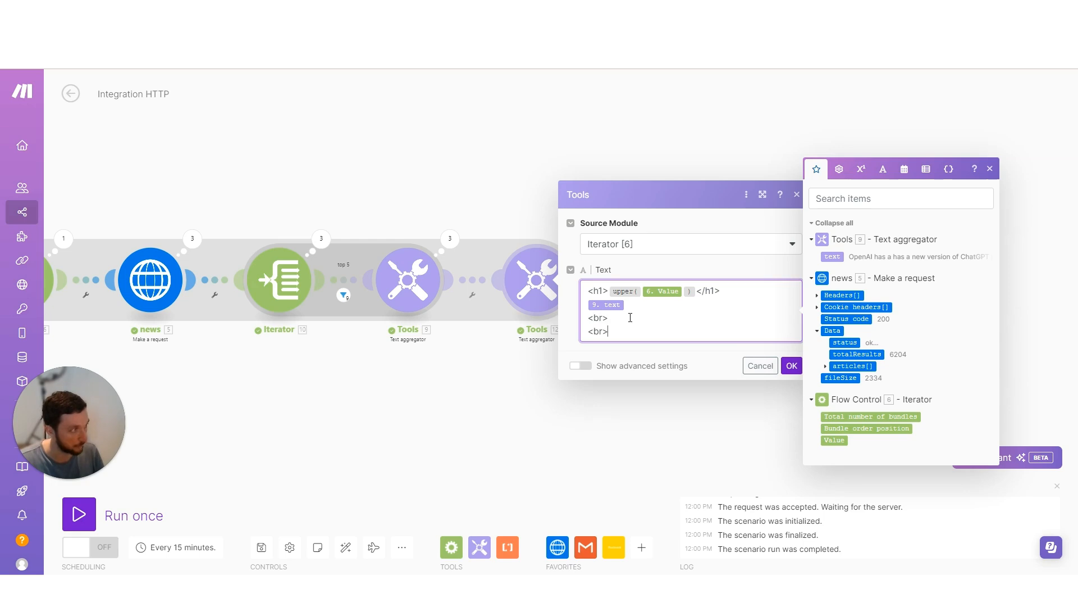
click(789, 366)
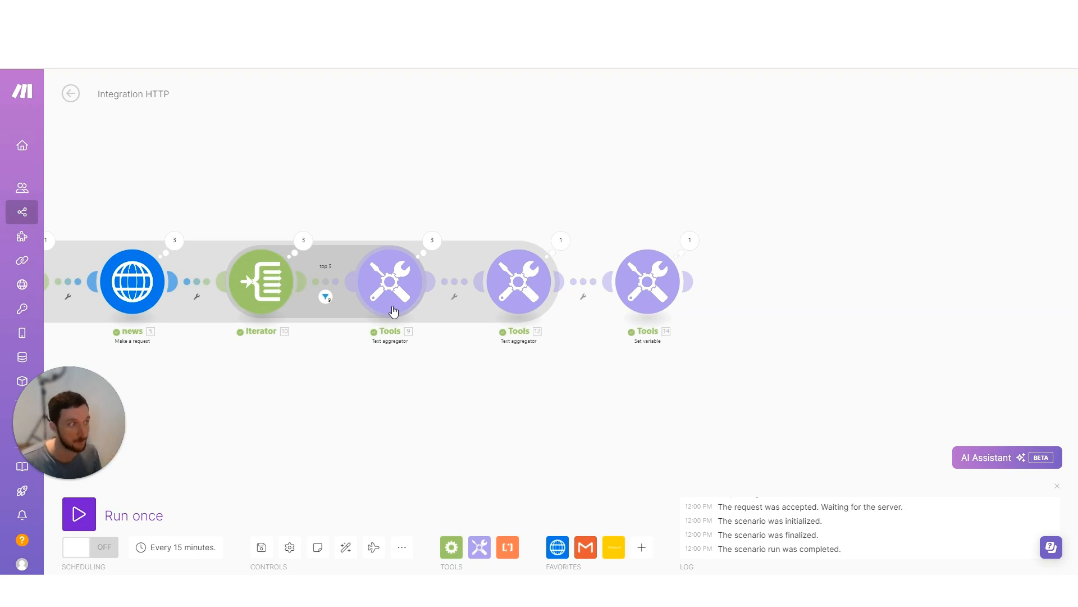
- Check and confirm the Set variable module's mapping of test to the outer aggregator's text, and run the scenario once
click(647, 289)
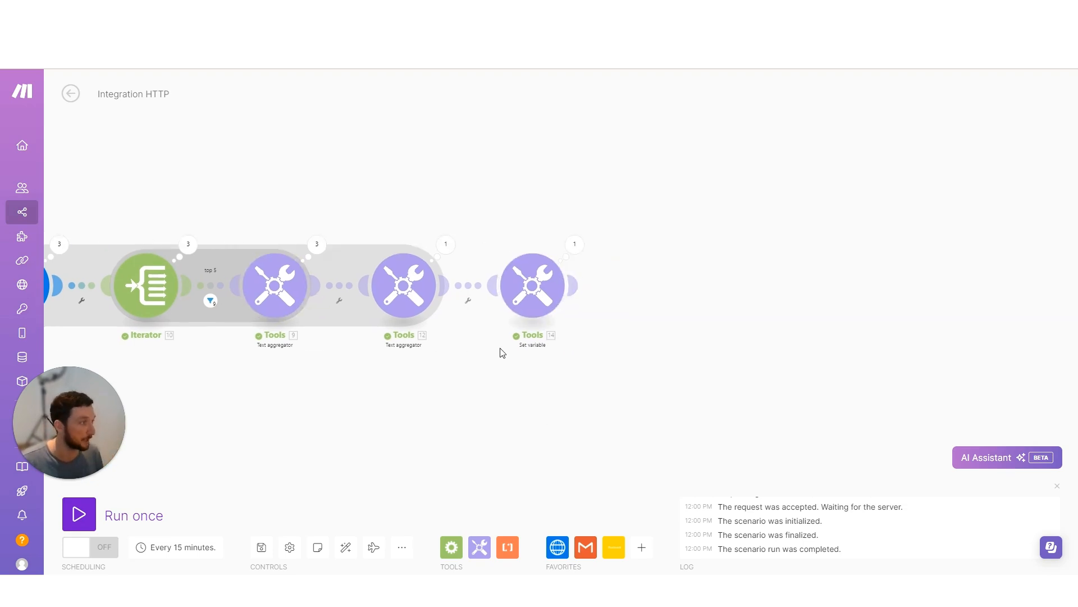
click(471, 385)
click(783, 270)
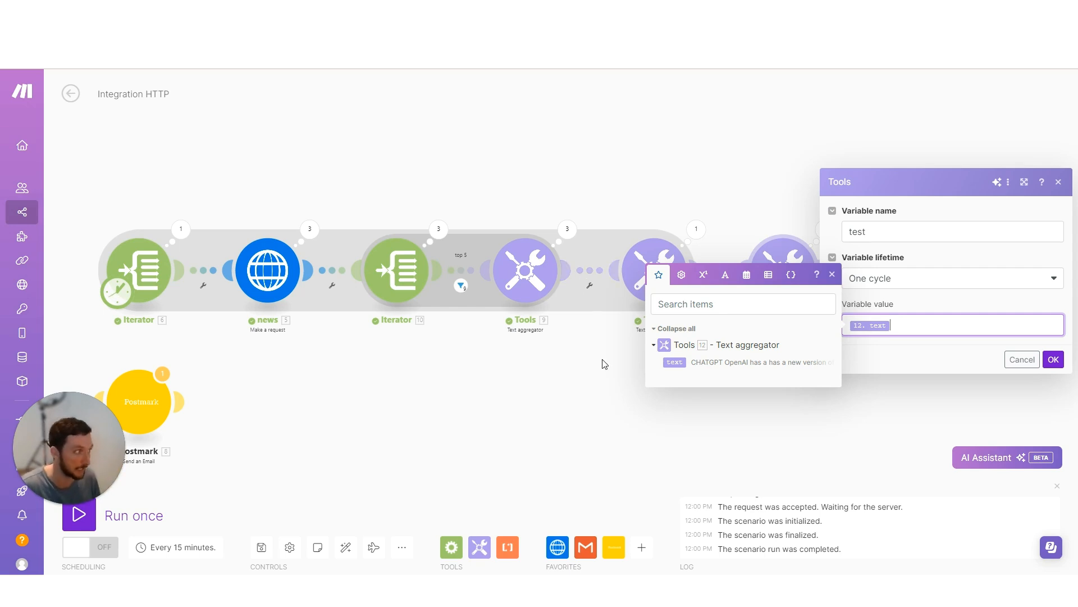
drag(602, 359, 468, 363)
click(970, 361)
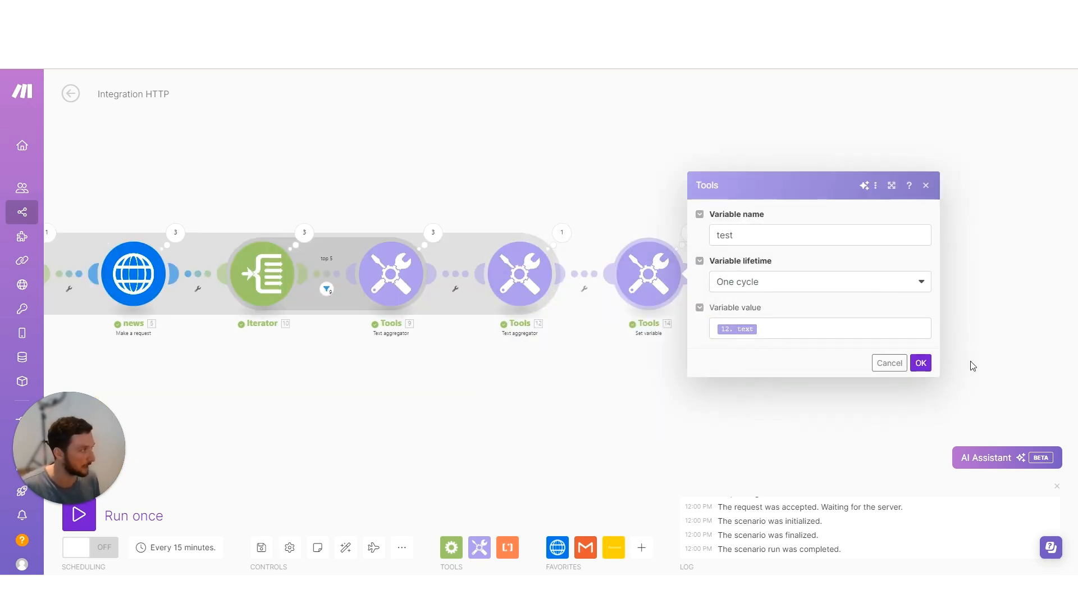
click(922, 363)
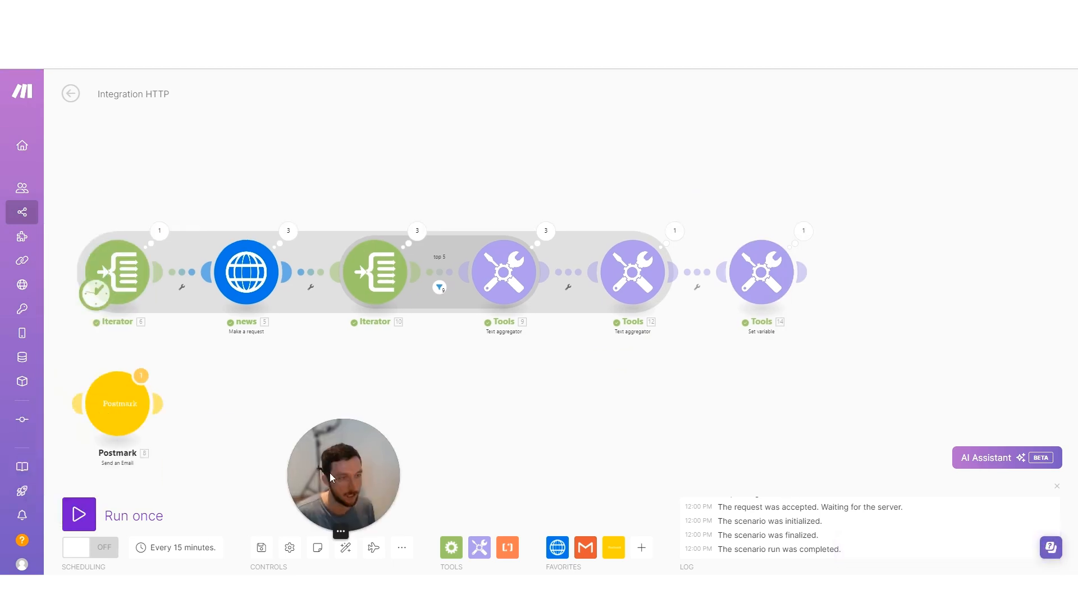
click(117, 516)
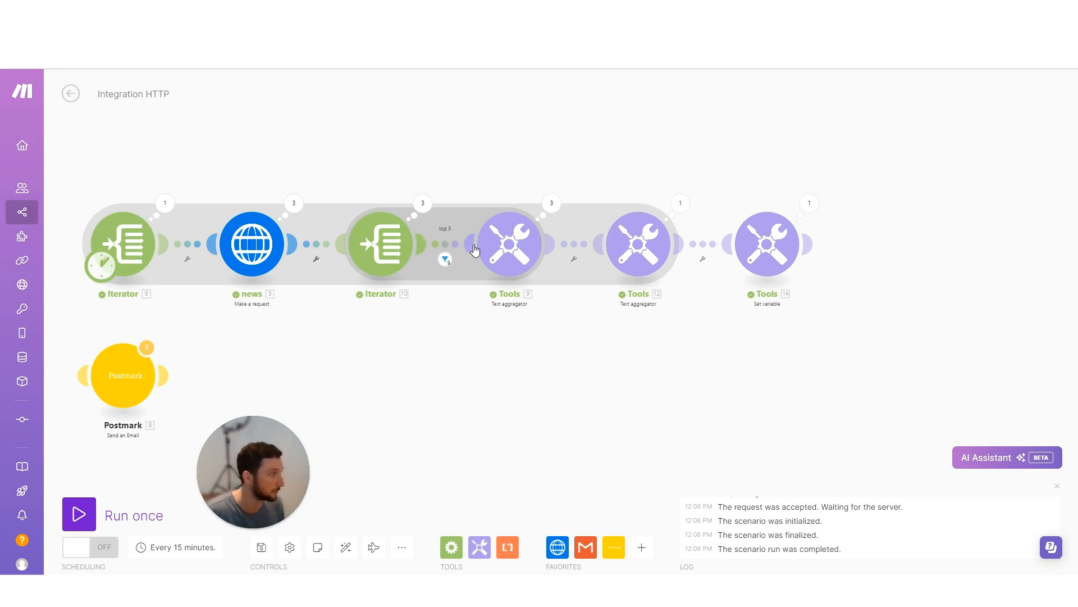
- Examine the outer text aggregator's output text, checking the h1 heading and content of each topic section
click(550, 203)
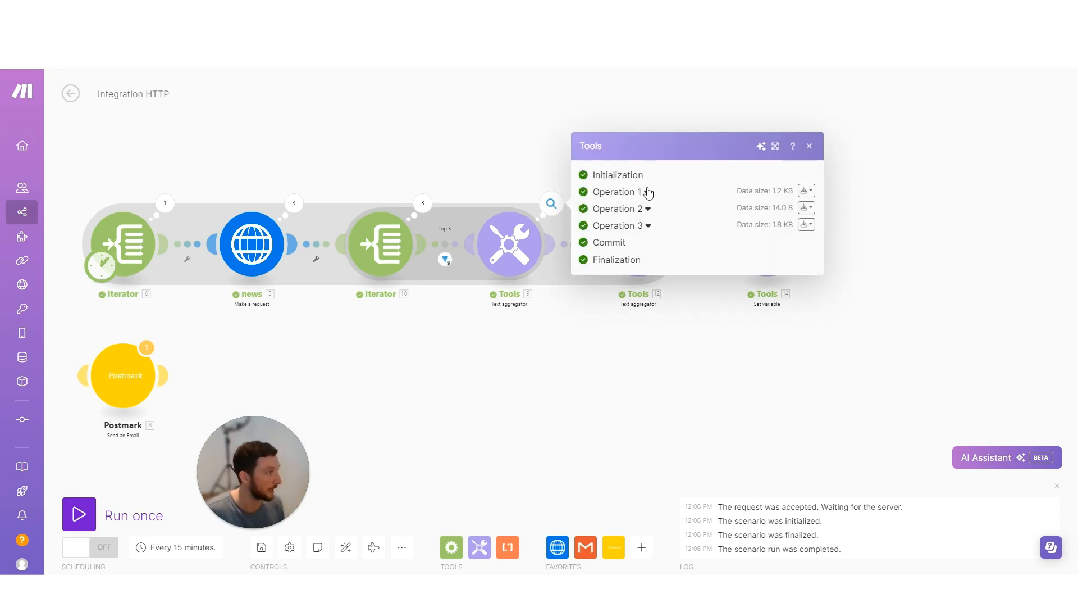
click(628, 329)
click(610, 206)
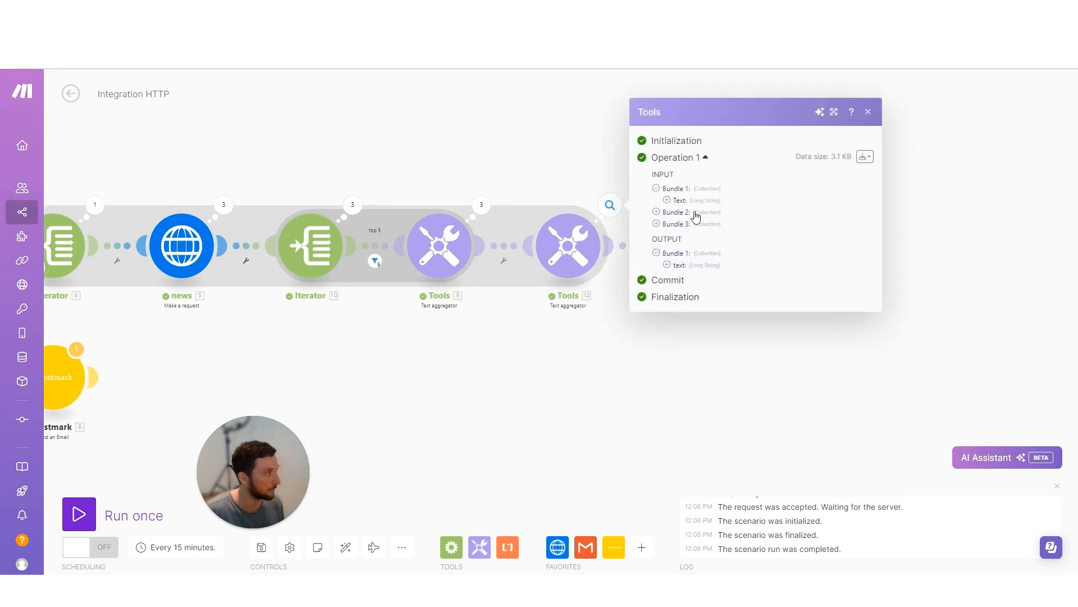
click(695, 267)
drag(695, 253, 742, 250)
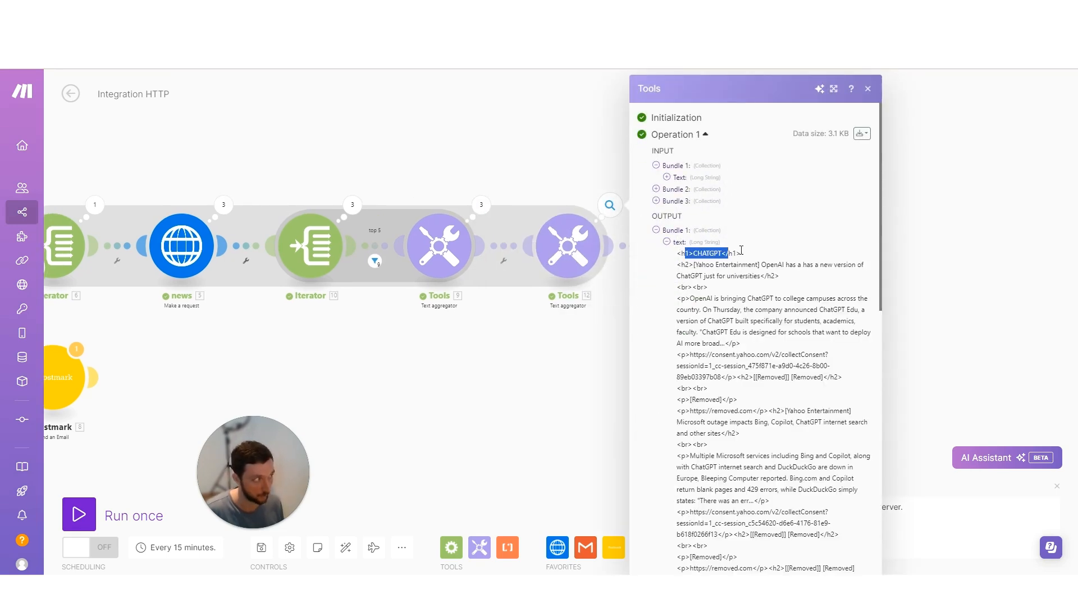
scroll(726, 453, down, 4)
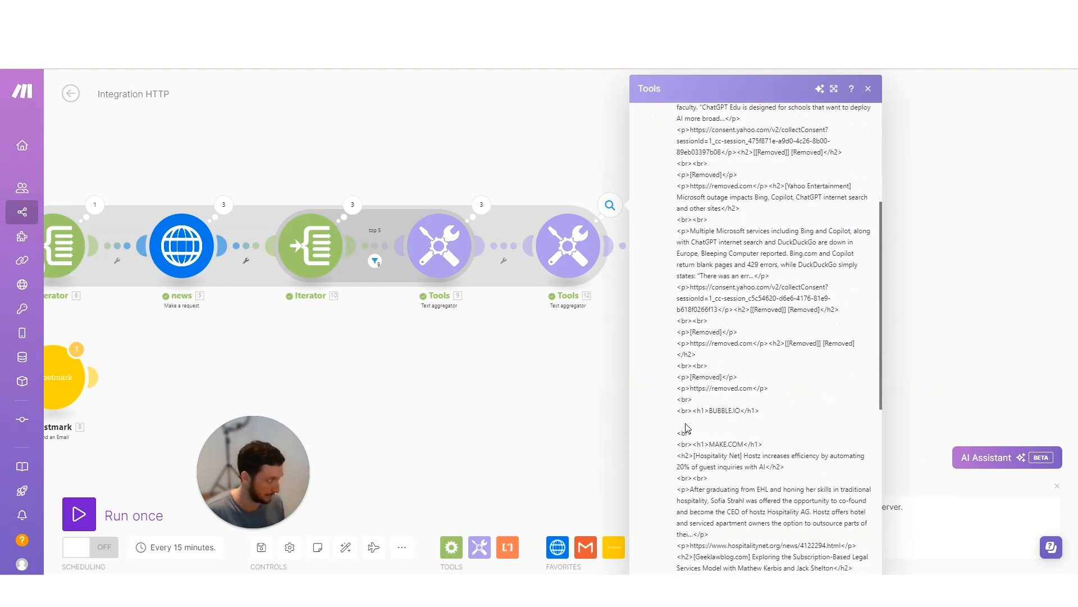
drag(694, 411, 756, 410)
scroll(701, 443, down, 1)
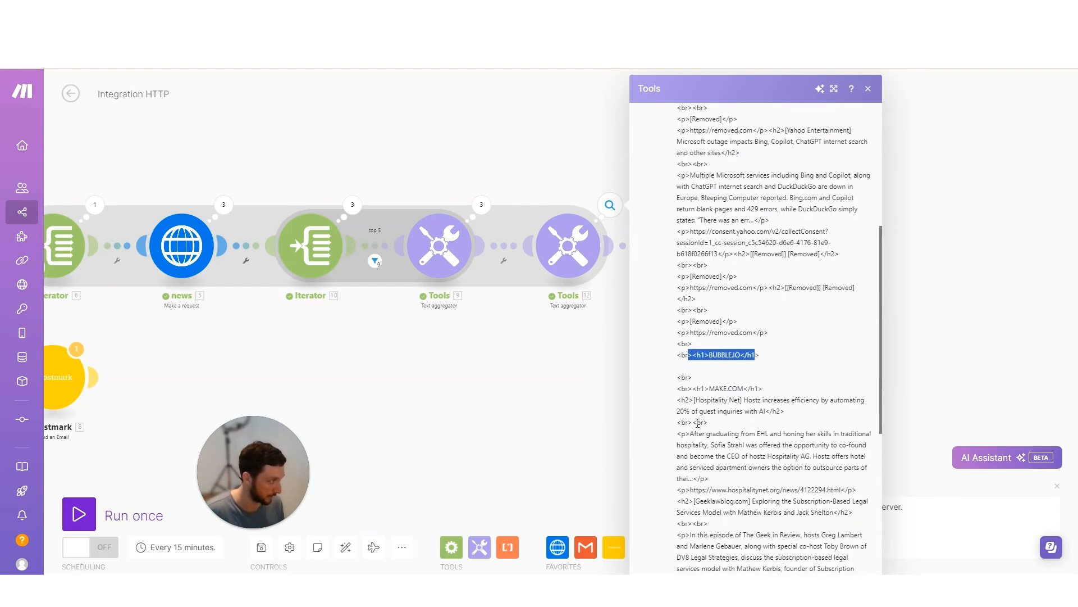
drag(681, 387, 759, 388)
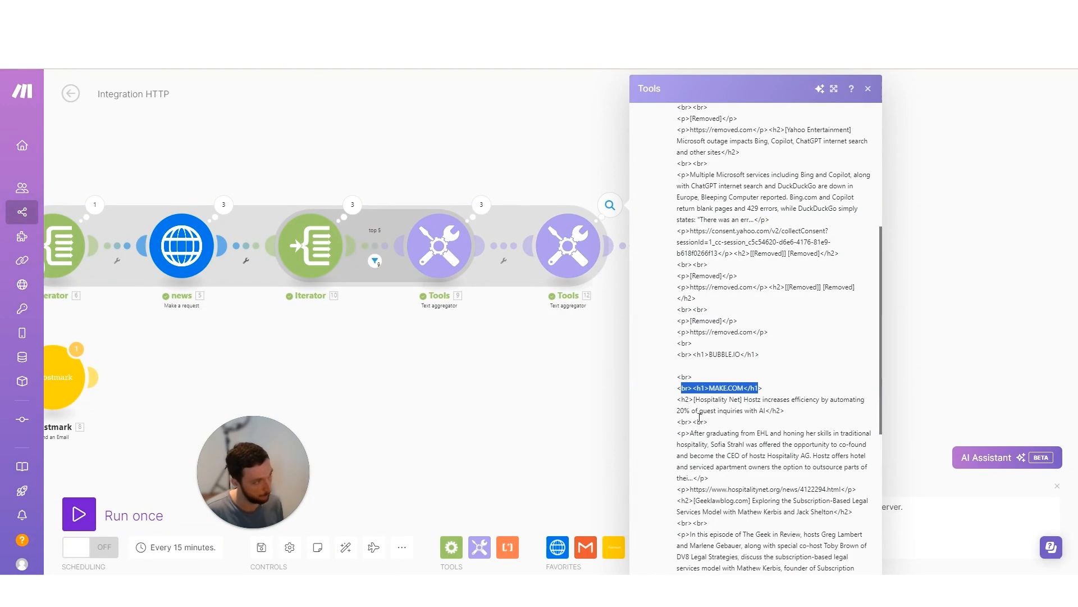
click(375, 260)
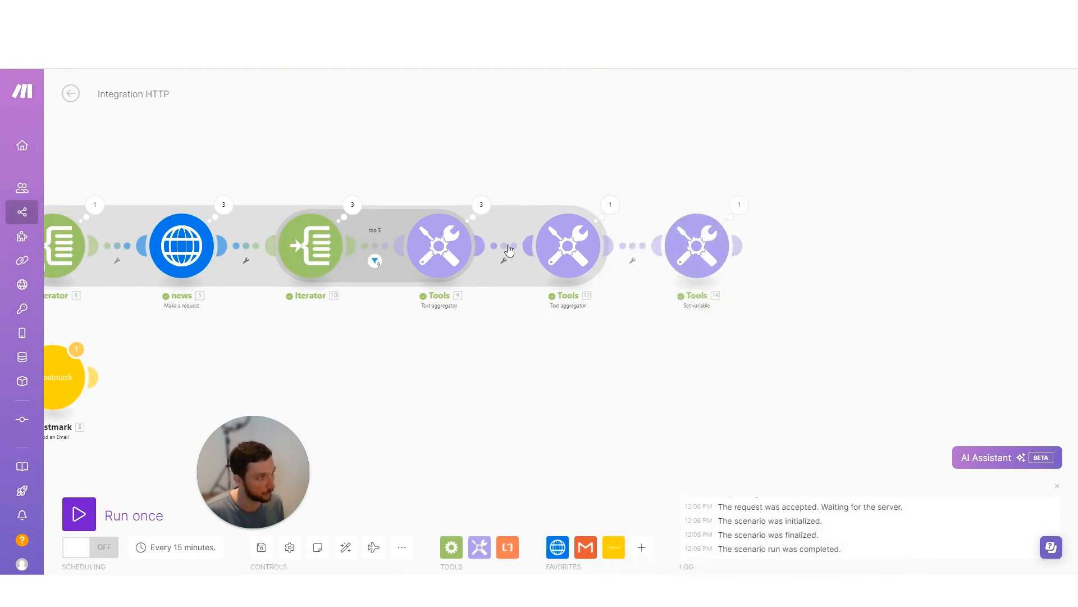
- Set up a filter between the two text aggregators requiring the articles[] array length to be greater than 0
click(626, 237)
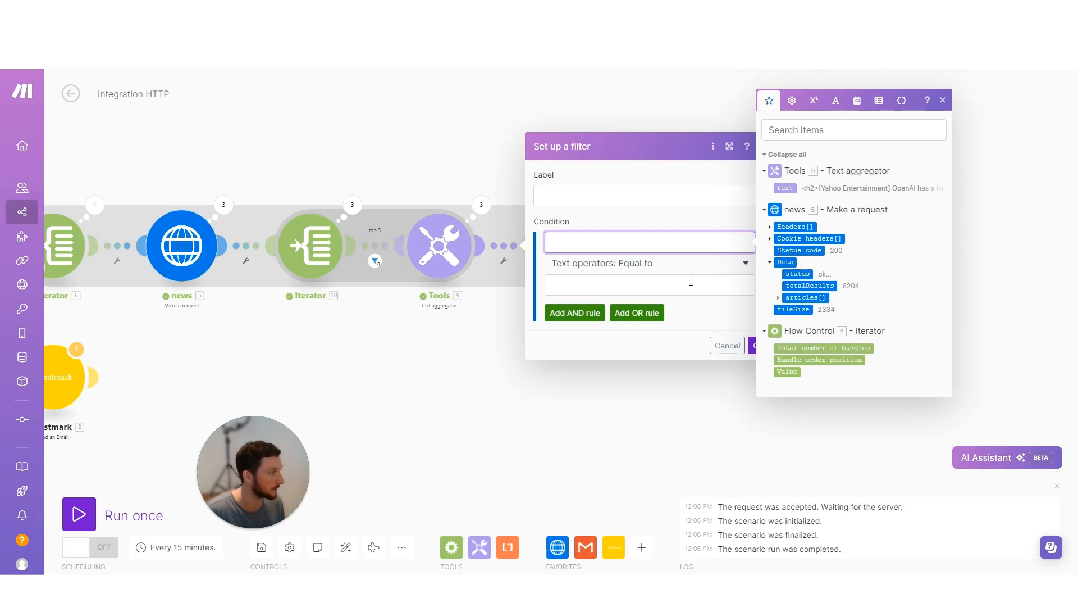
click(806, 297)
click(646, 264)
scroll(648, 365, down, 5)
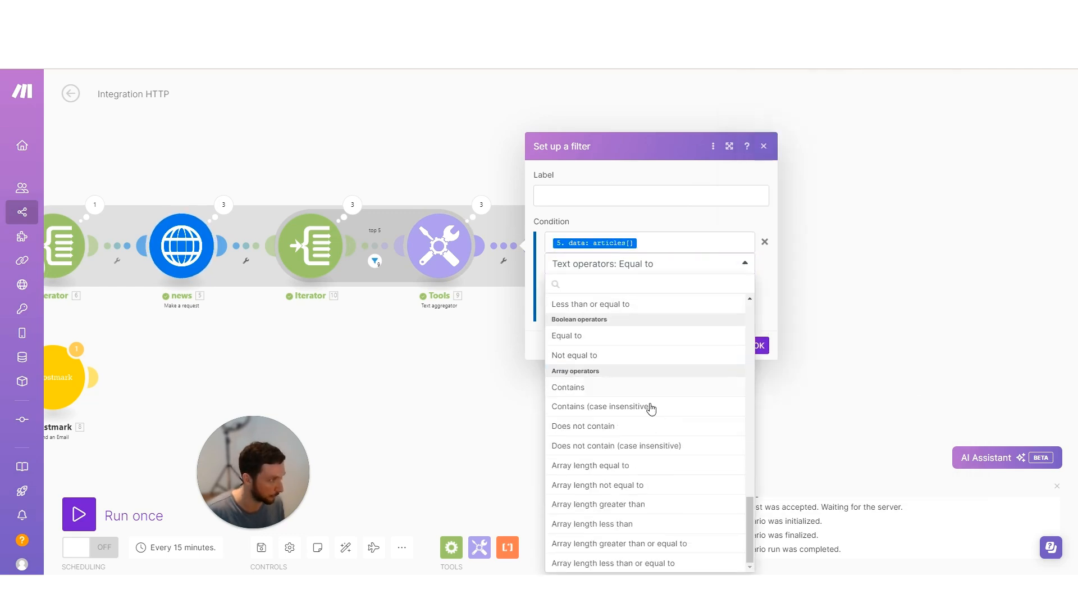
click(653, 483)
click(636, 506)
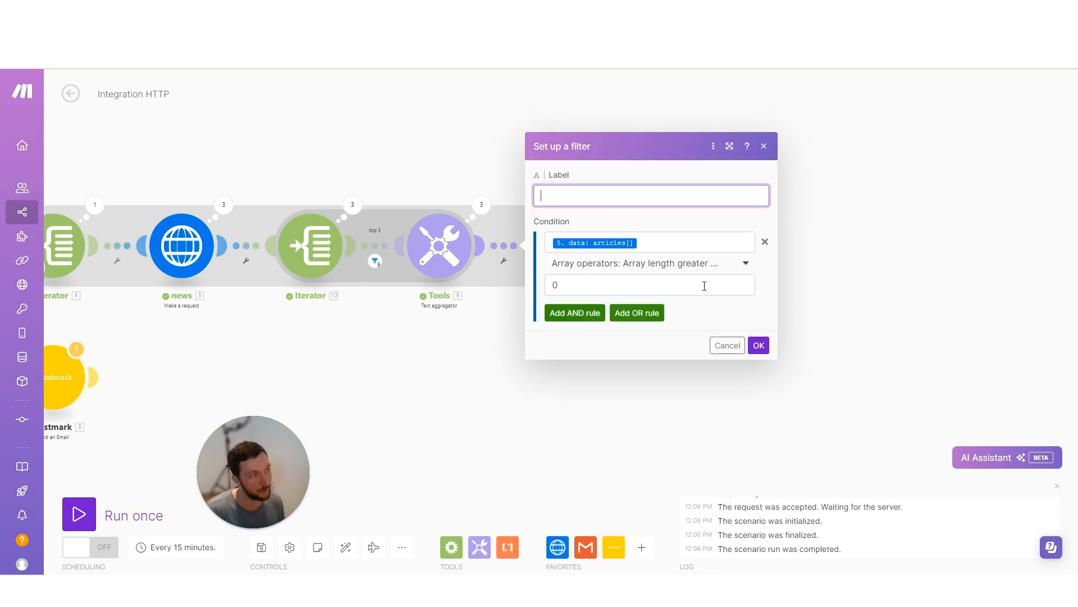
click(758, 345)
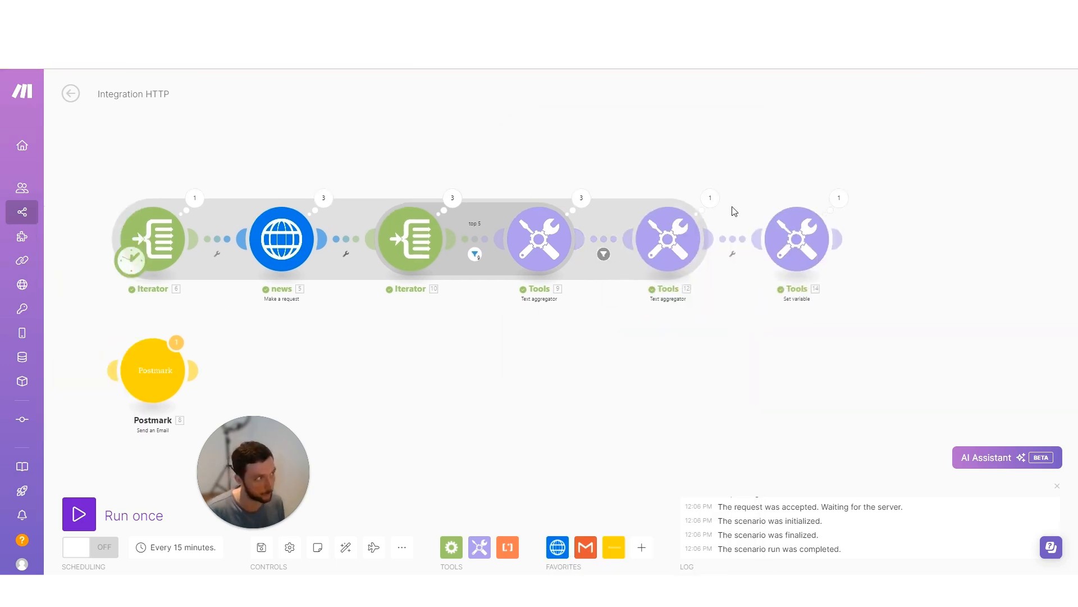
- Examine the BUBBLE.IO section in the outer text aggregator's output from the previous run
click(712, 200)
scroll(814, 309, down, 6)
drag(774, 300, 808, 325)
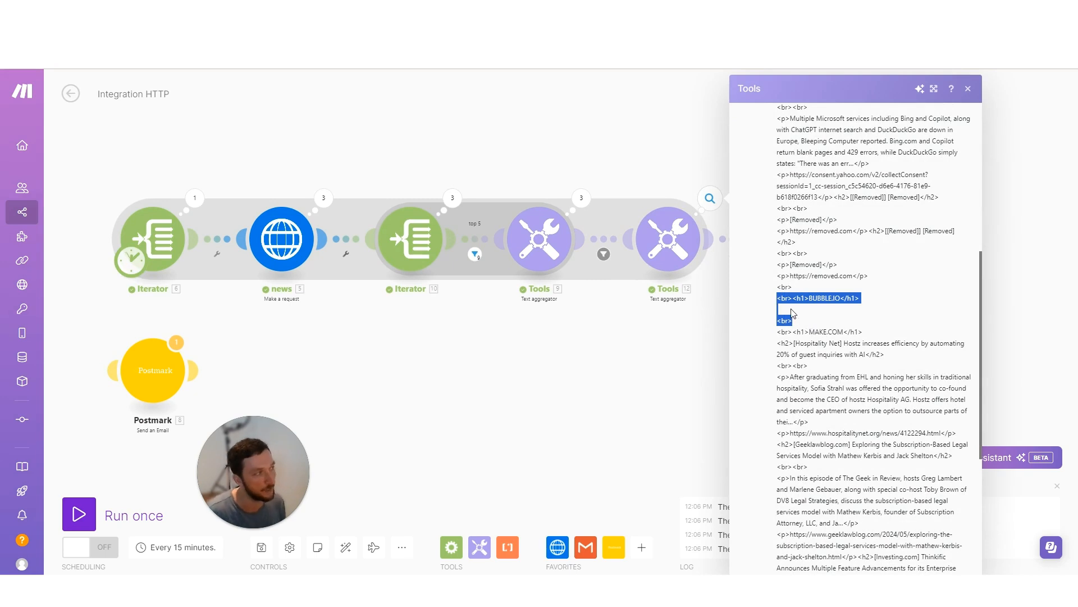
click(562, 390)
- Run the scenario once and inspect how the filter between the text aggregators evaluates each bundle
click(79, 514)
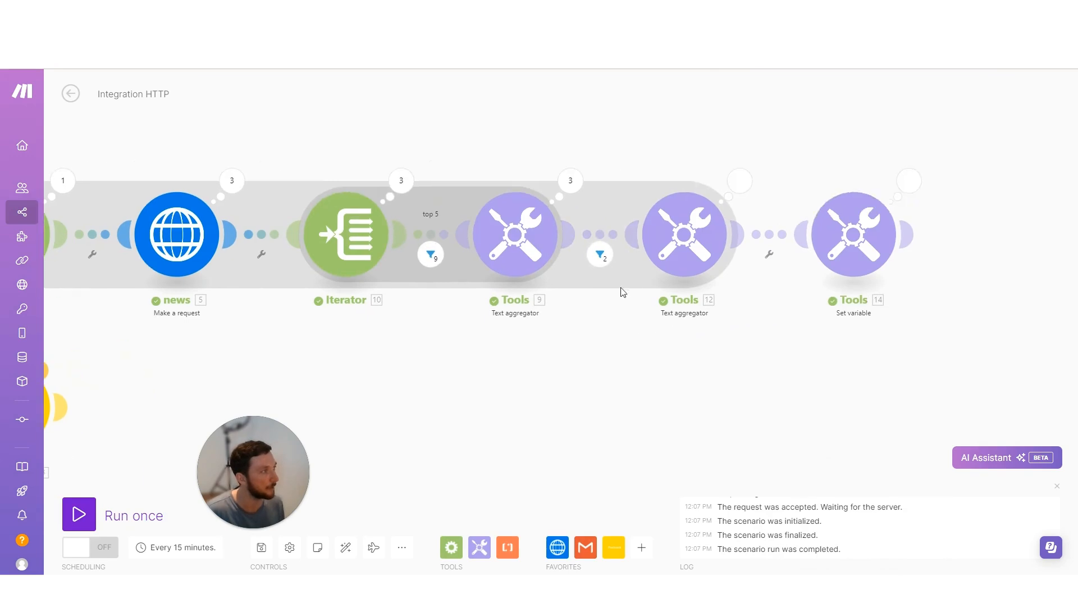
click(599, 254)
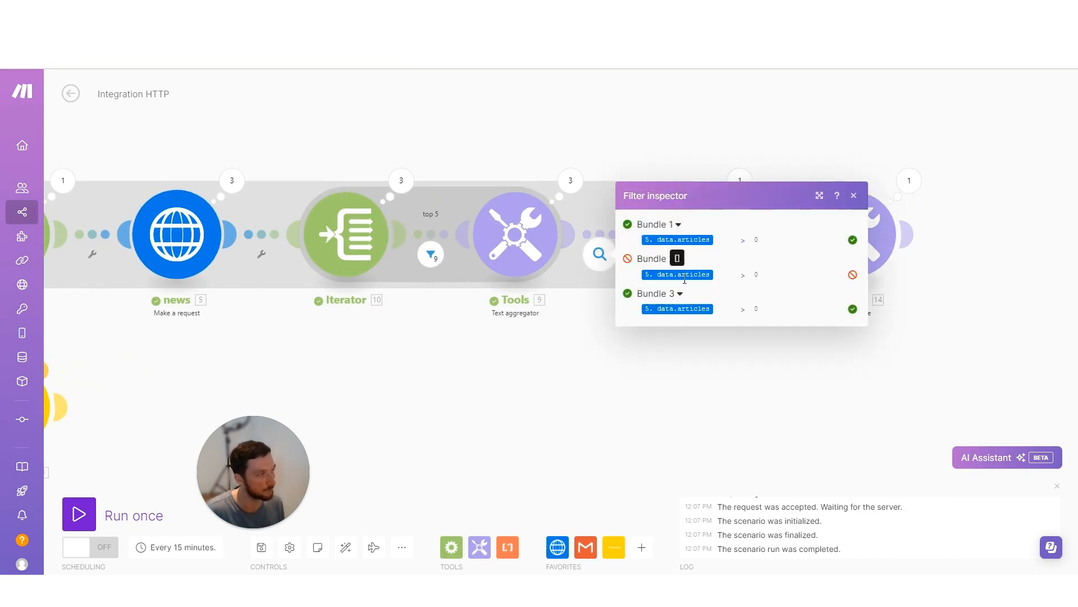
click(566, 364)
- Examine the outer text aggregator's output from the filtered run, checking which topic headings and articles it includes
click(749, 180)
click(826, 235)
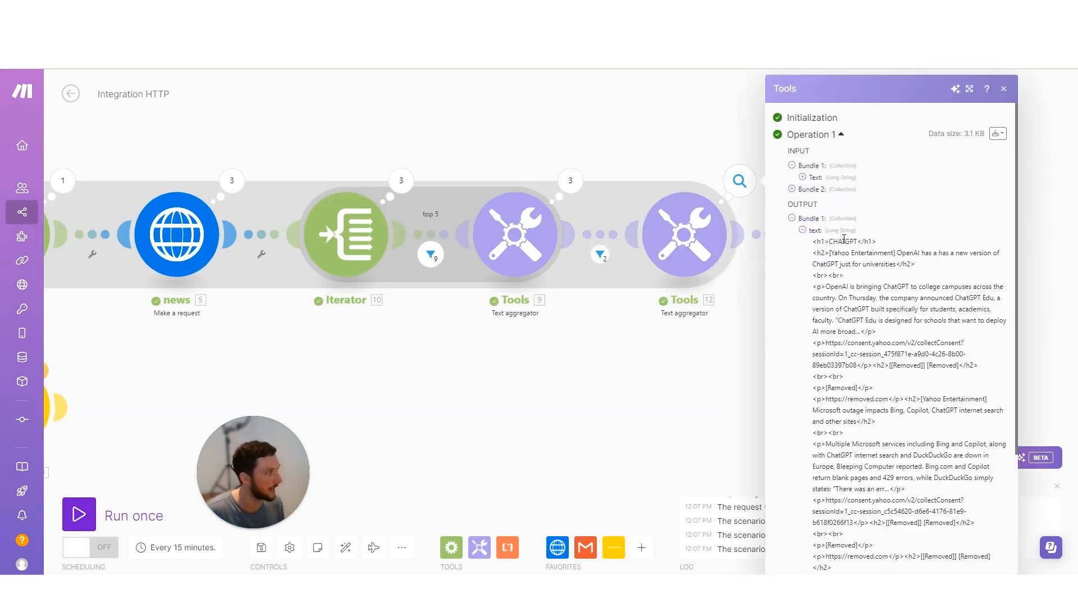
scroll(850, 306, down, 1)
scroll(851, 306, down, 5)
scroll(826, 258, up, 7)
drag(818, 243, 890, 246)
scroll(838, 347, down, 10)
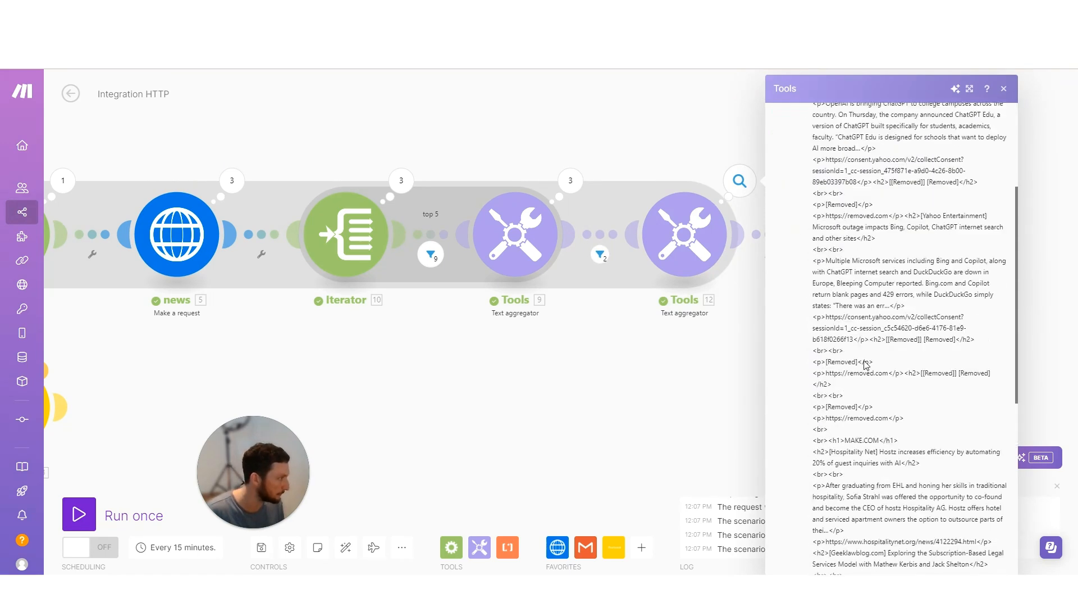
scroll(838, 346, up, 3)
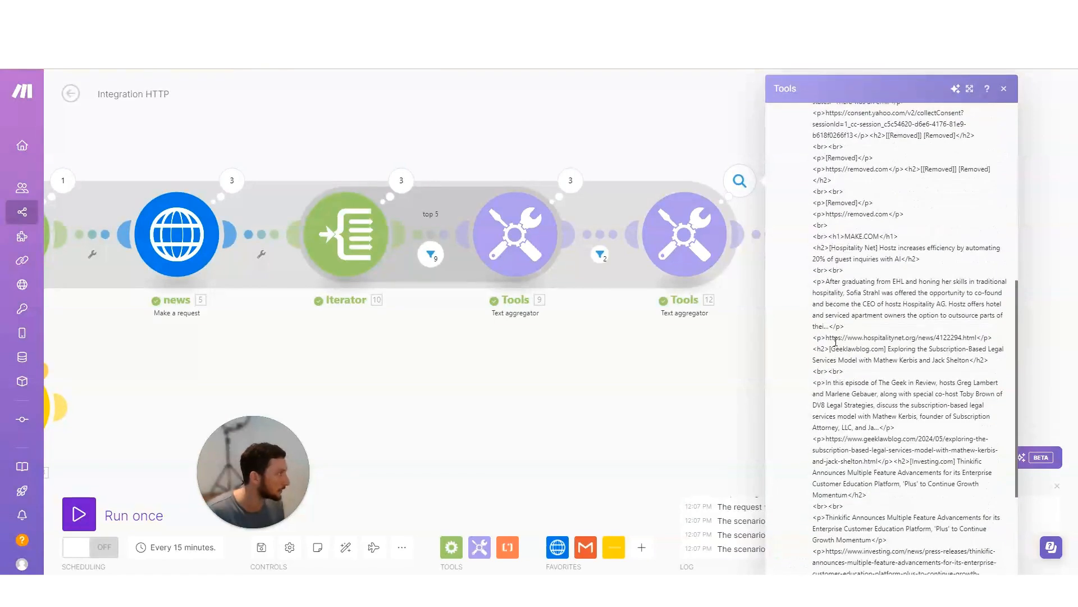
- Connect the Postmark email module after the outer text aggregator and map the aggregator's text output into its HTML Body
drag(816, 240, 902, 239)
scroll(863, 336, up, 1)
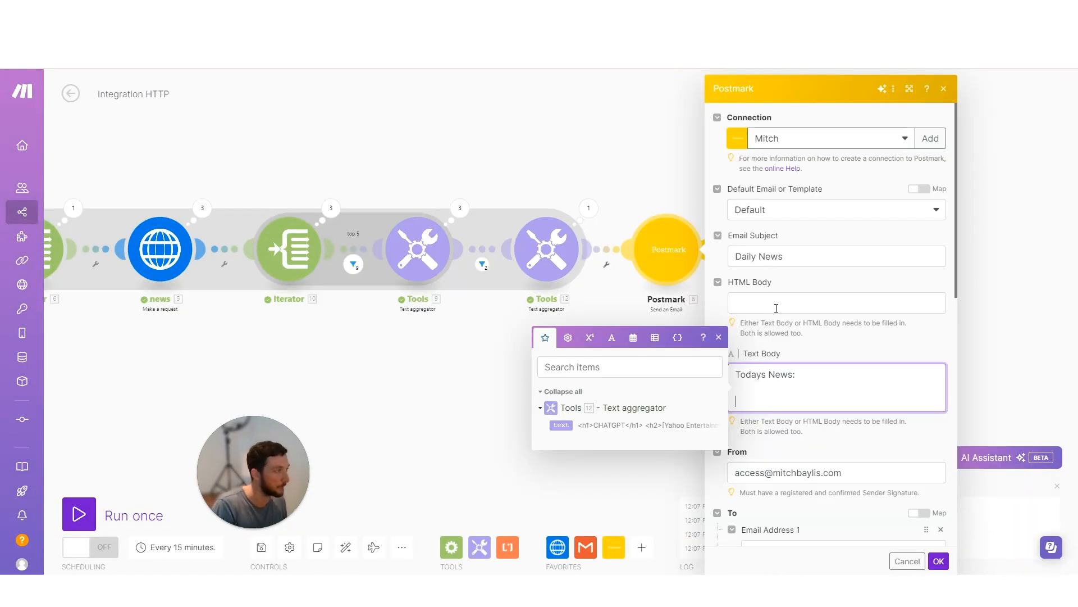
click(777, 307)
click(561, 340)
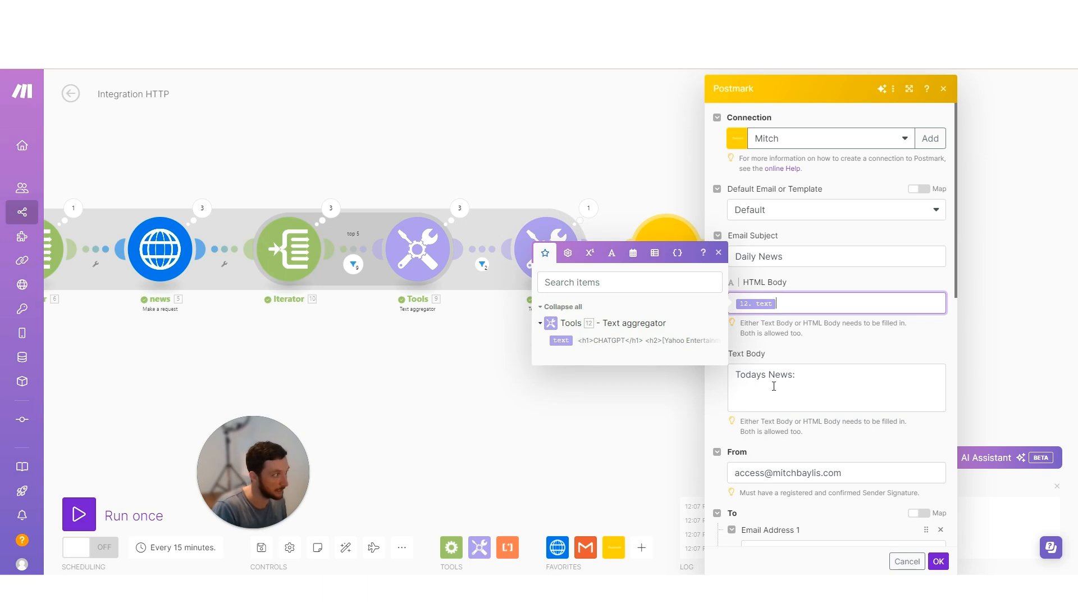
- Clear the Postmark module's Text Body and save the module settings
click(747, 396)
drag(747, 396, 720, 376)
key(BackSpace)
click(804, 347)
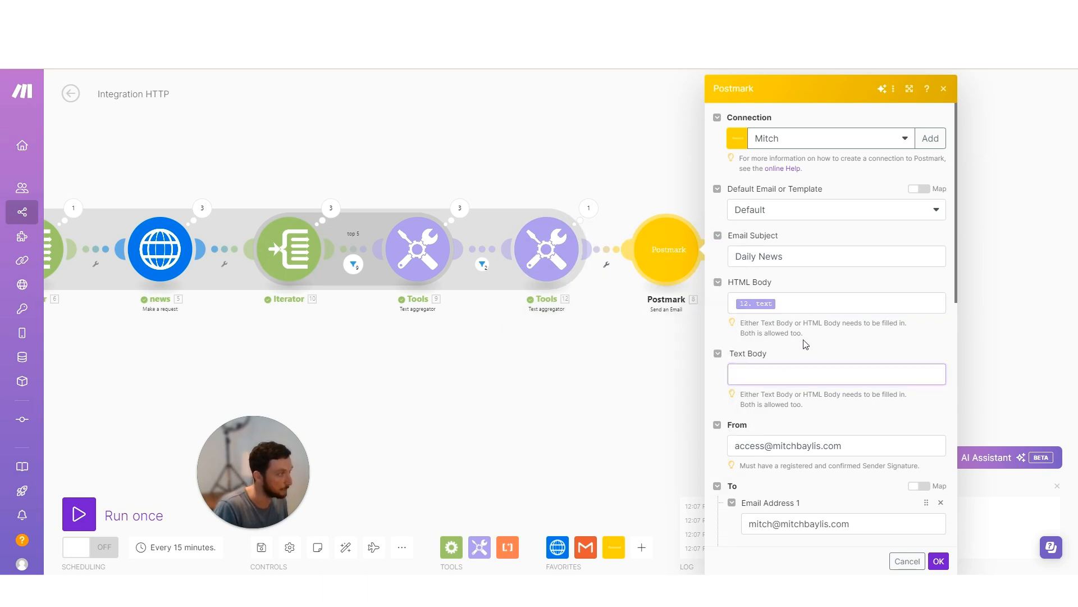
click(938, 560)
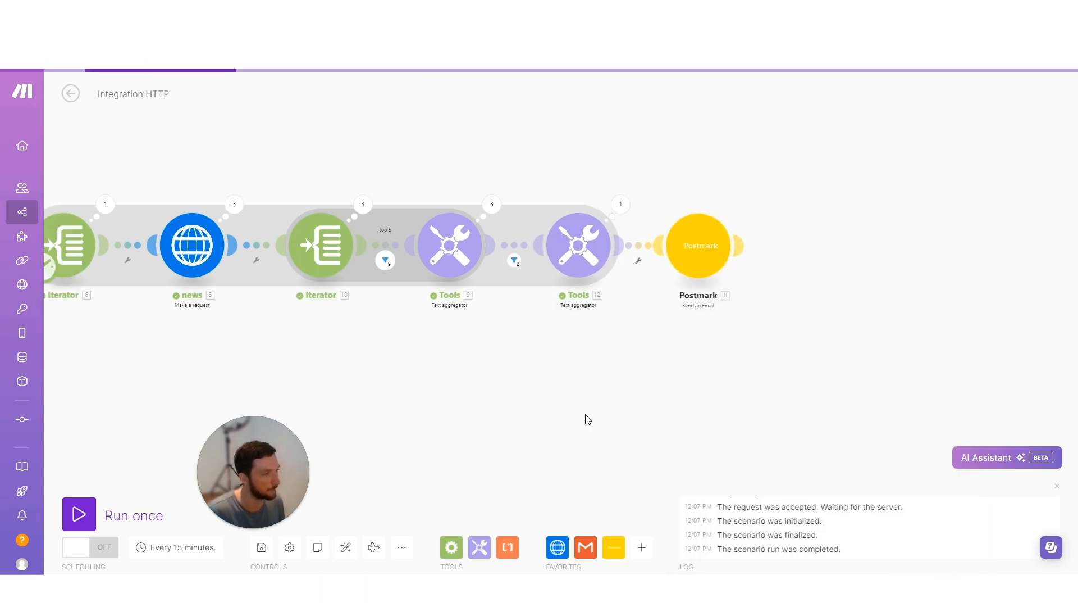
- Run the full scenario once and switch to Gmail to view the Daily News email
mouse_move(157, 514)
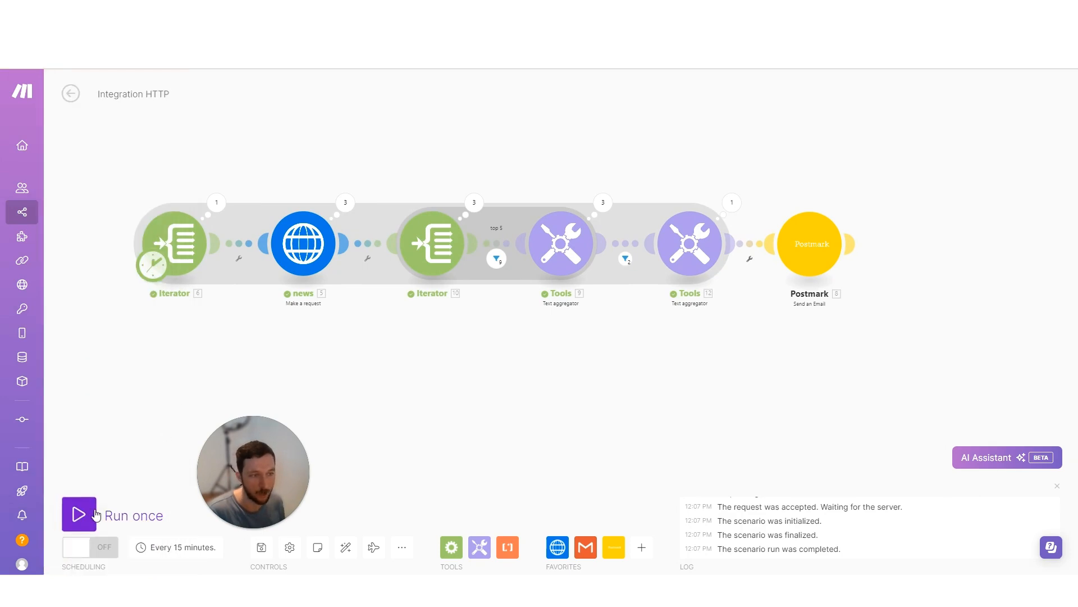
click(78, 514)
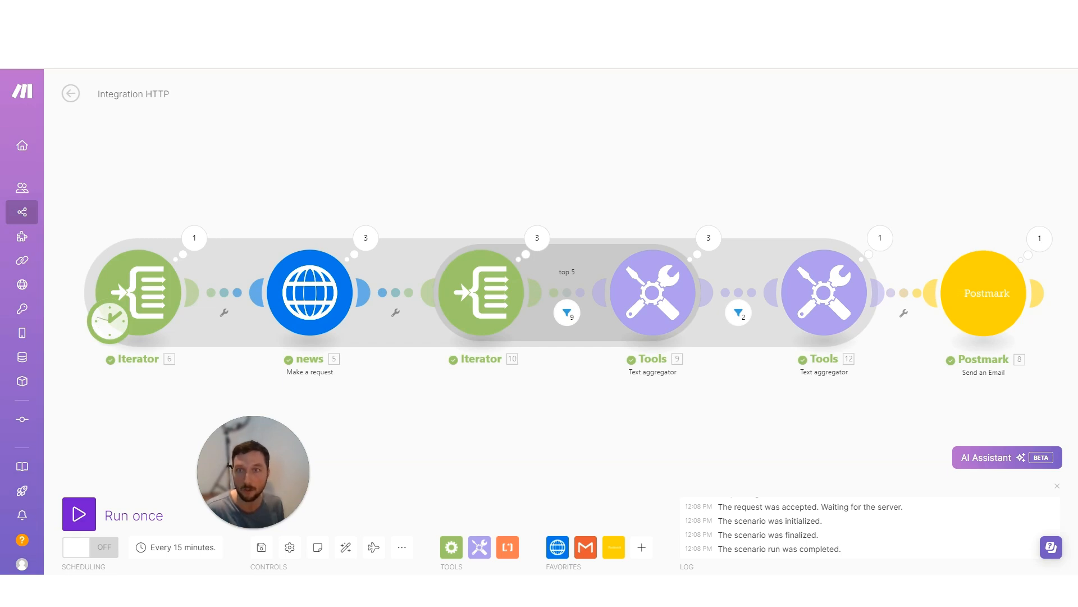
key(alt+Tab)
drag(243, 485, 31, 561)
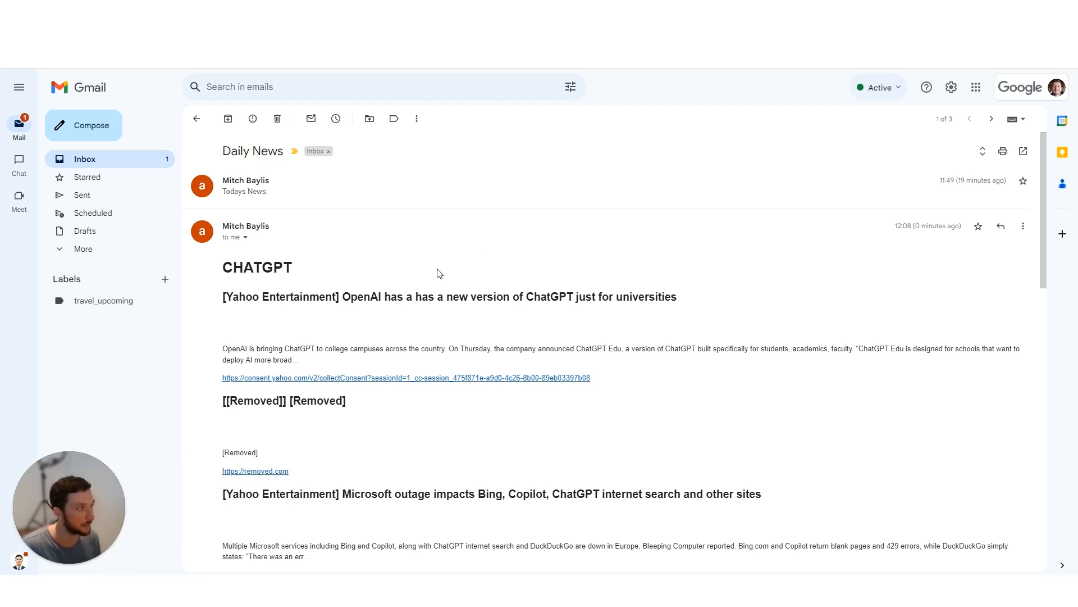
- Examine the HTML formatting of the email's CHATGPT section, including topic heading, article titles, description and link
double_click(280, 267)
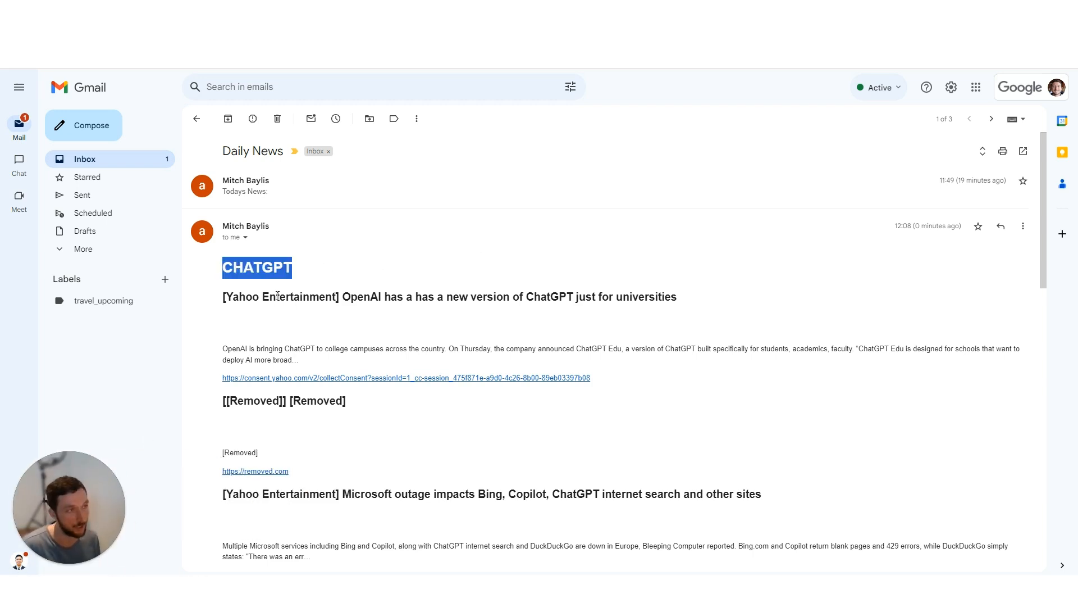
triple_click(296, 298)
double_click(303, 401)
double_click(298, 494)
drag(233, 348, 313, 364)
drag(590, 377, 299, 360)
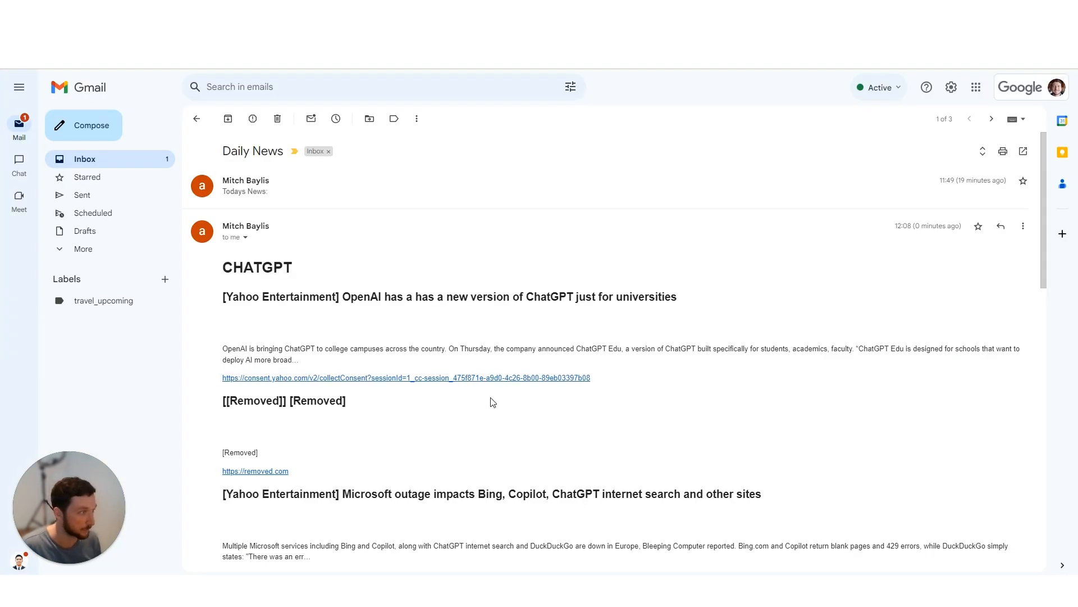
- Read through the whole Daily News email, checking the articles listed under the CHATGPT and MAKE.COM headings
scroll(393, 371, down, 5)
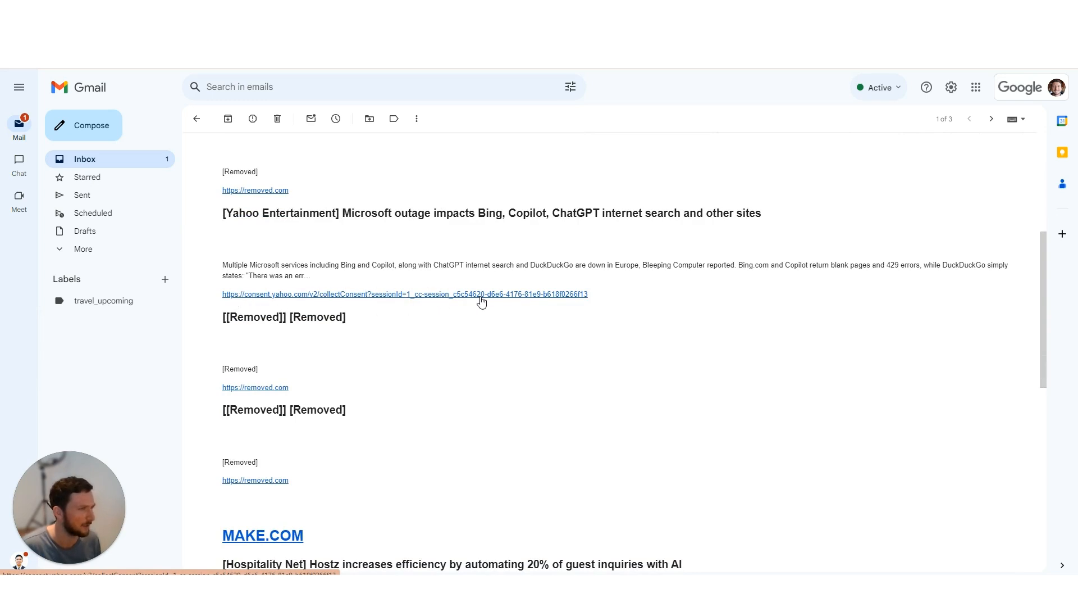
scroll(393, 309, down, 6)
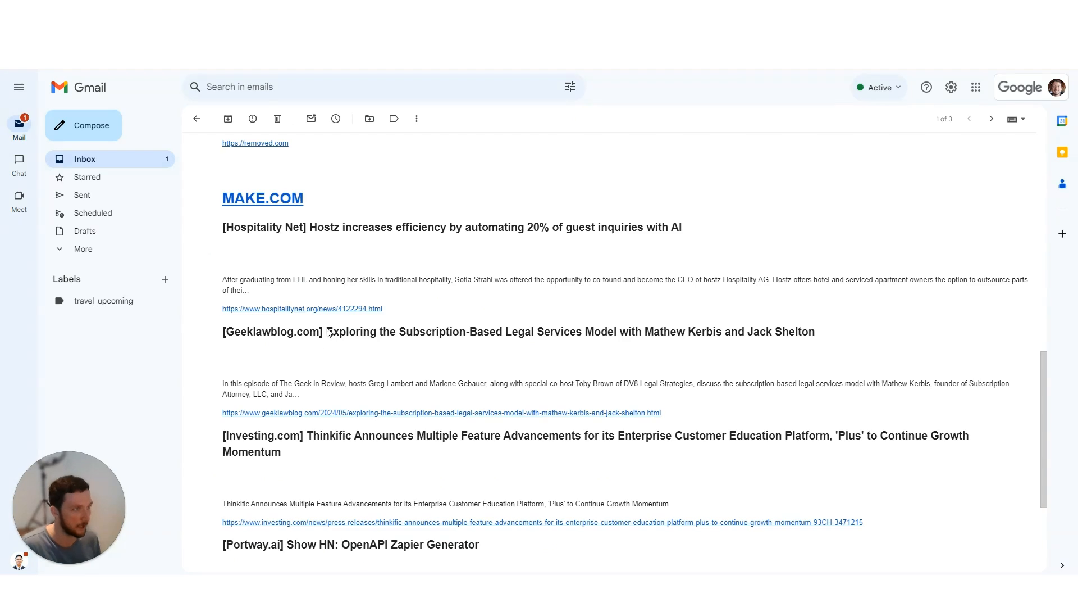
scroll(329, 332, down, 3)
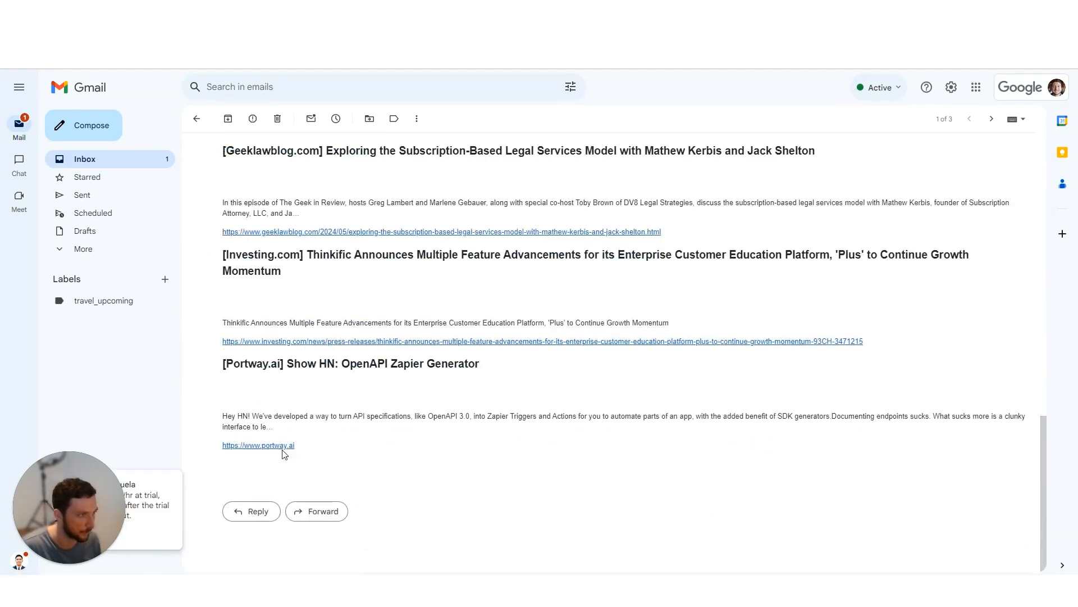
scroll(408, 293, up, 15)
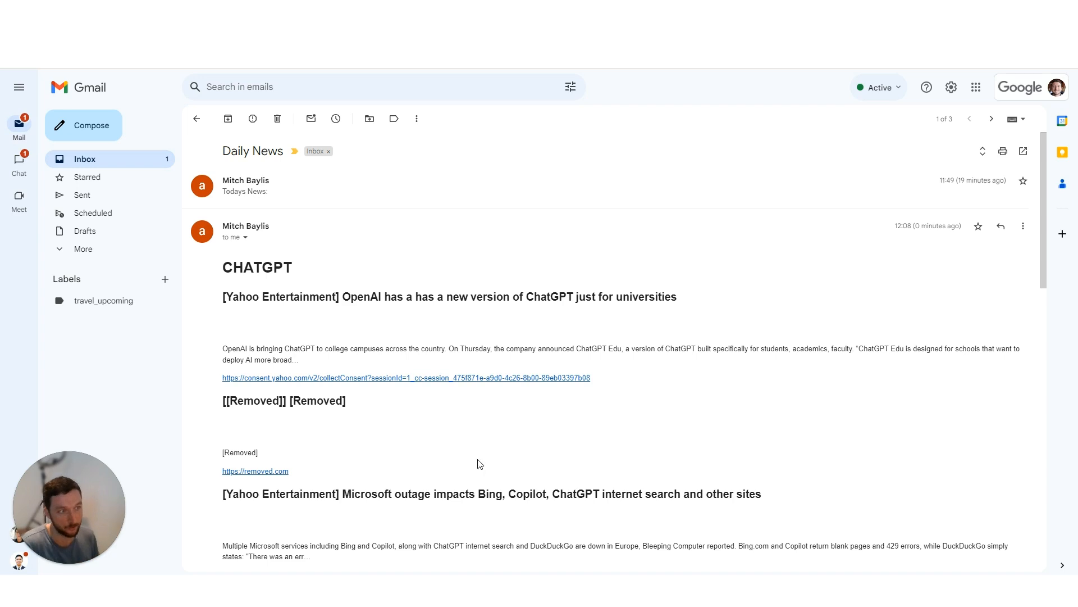
scroll(383, 339, down, 3)
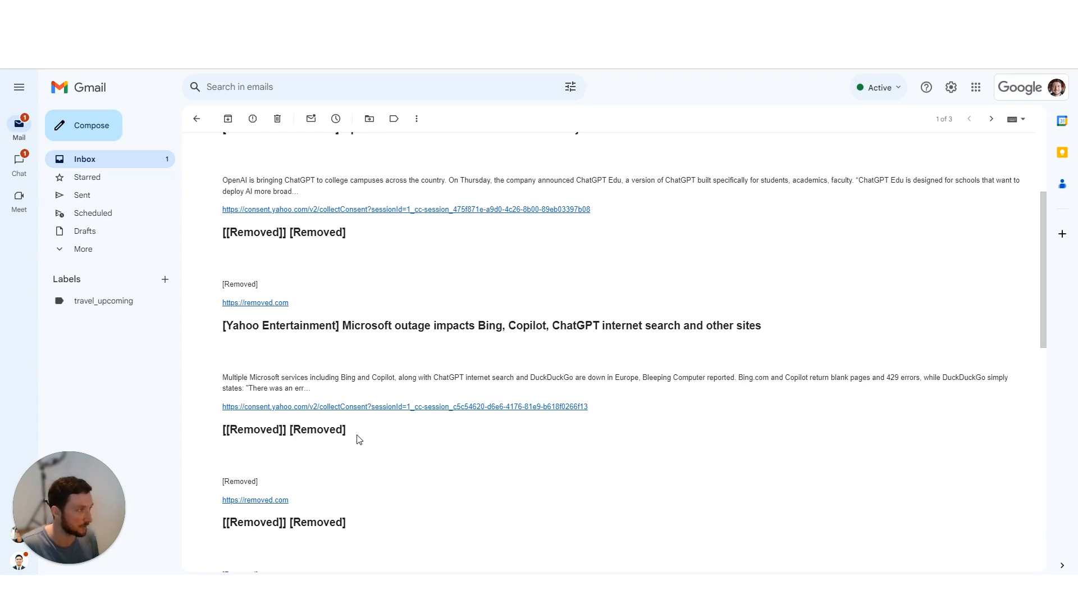
scroll(427, 418, up, 3)
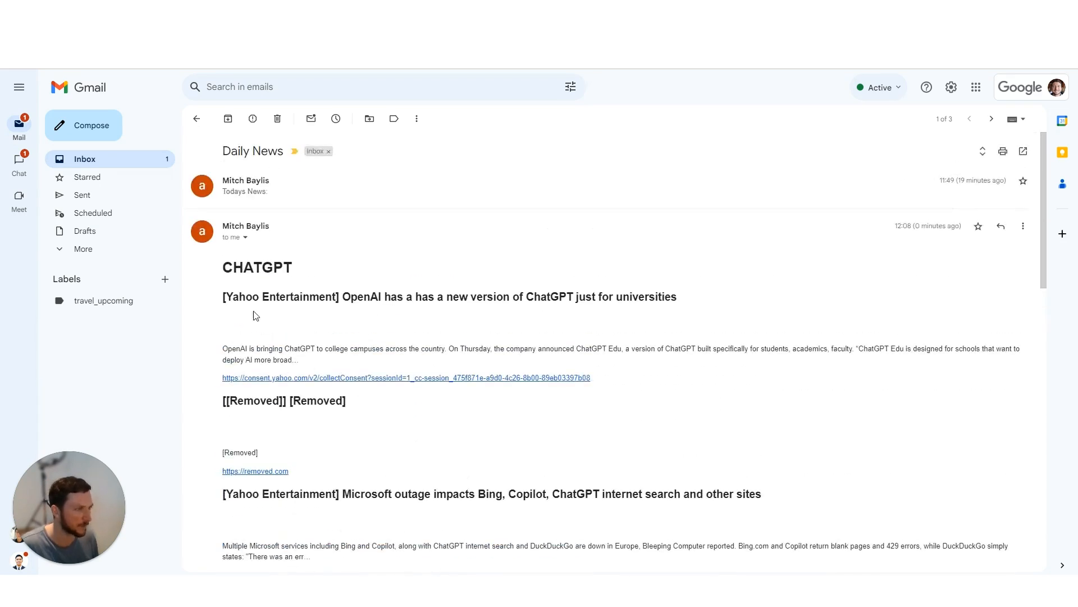
scroll(402, 345, down, 2)
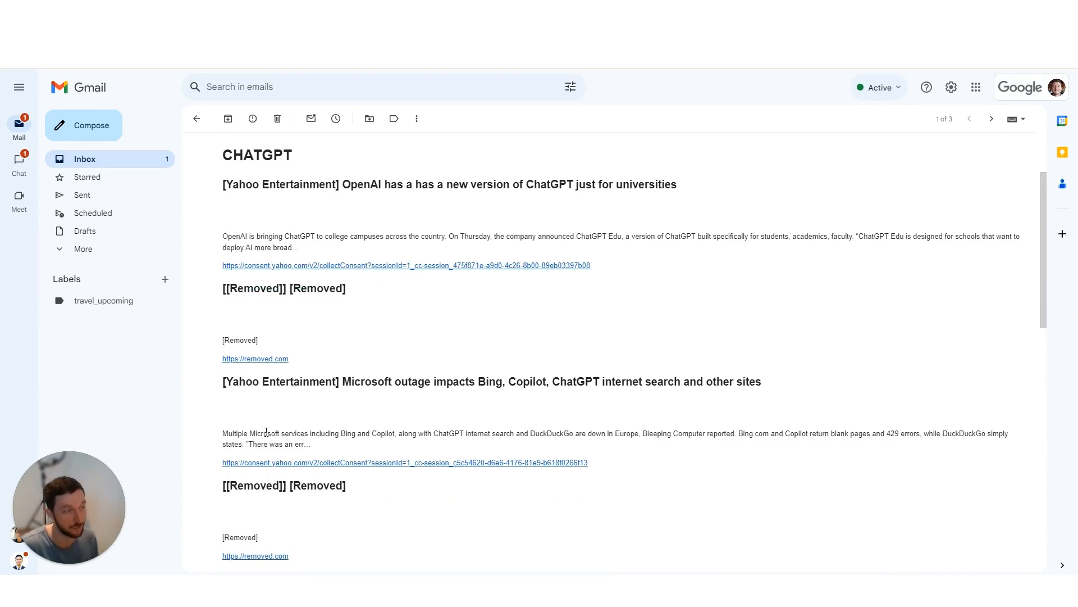
scroll(432, 385, down, 3)
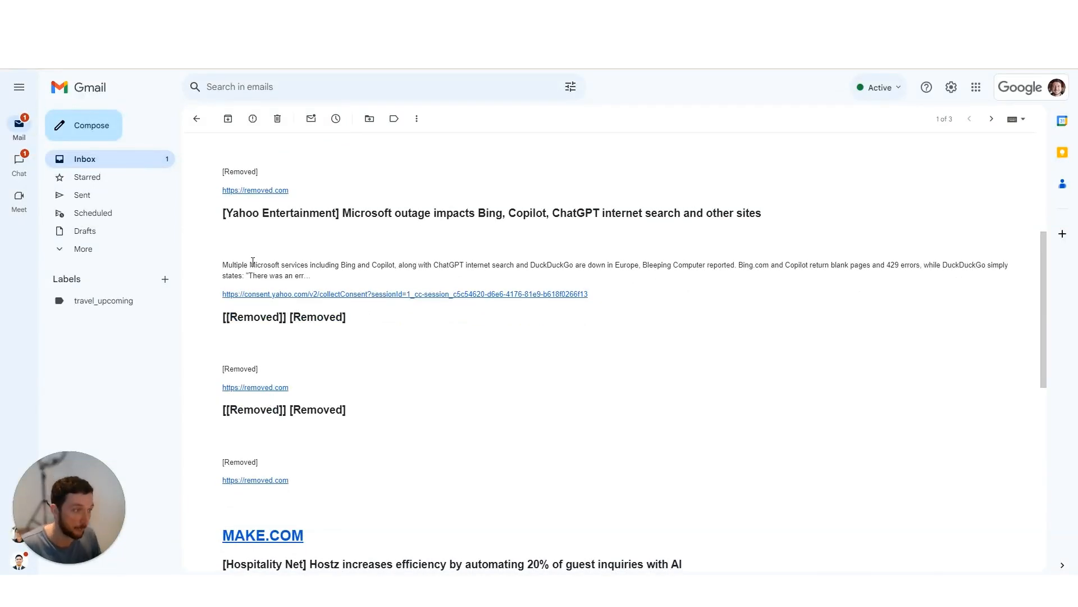
scroll(303, 305, down, 5)
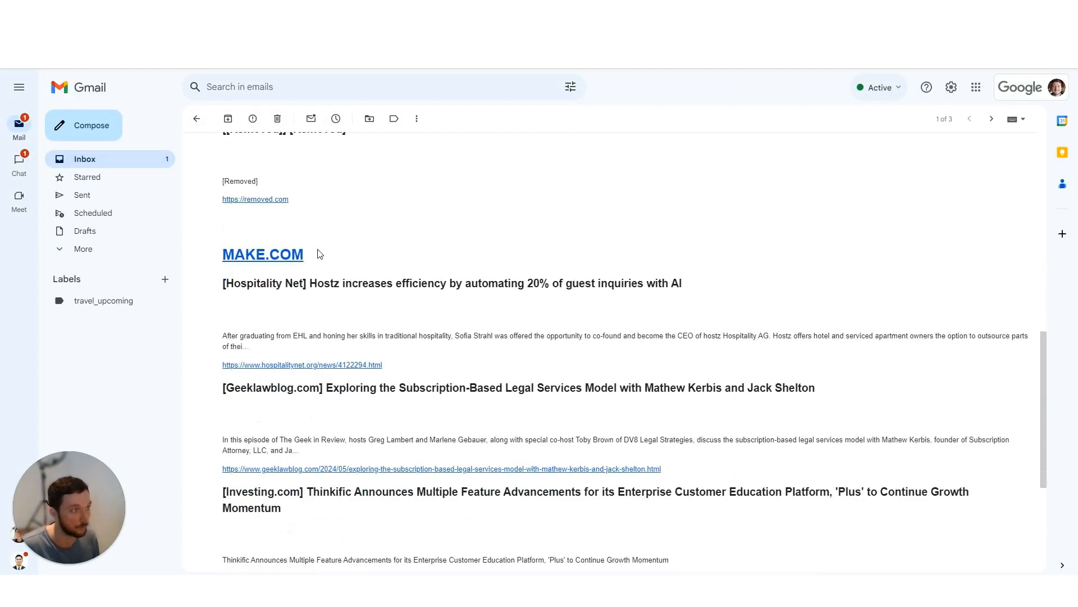